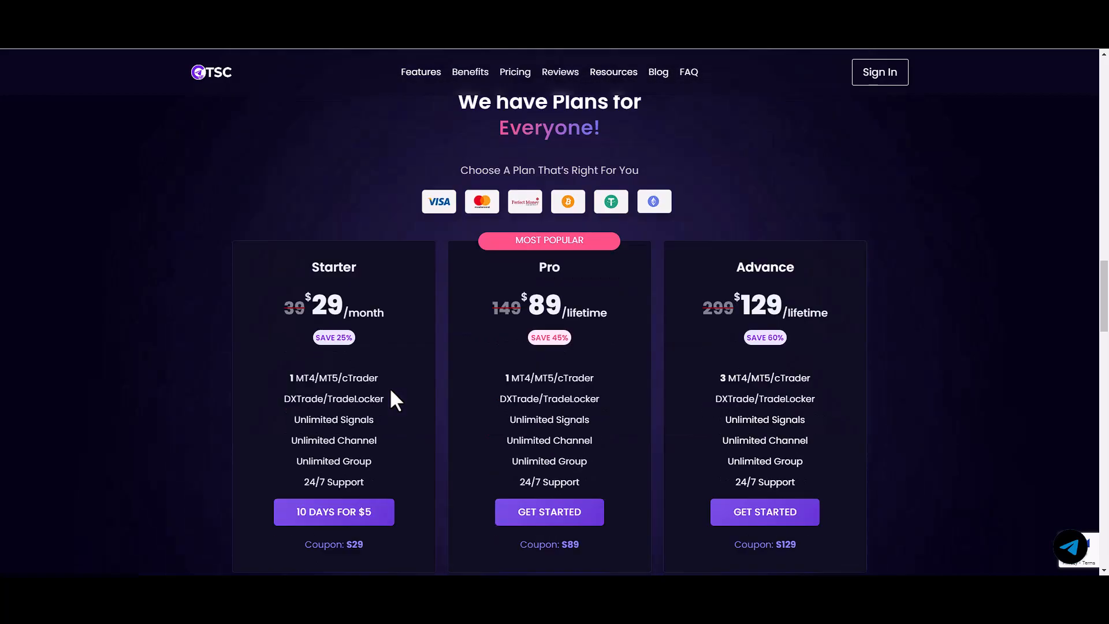
pyautogui.scroll(-2, 247, 354)
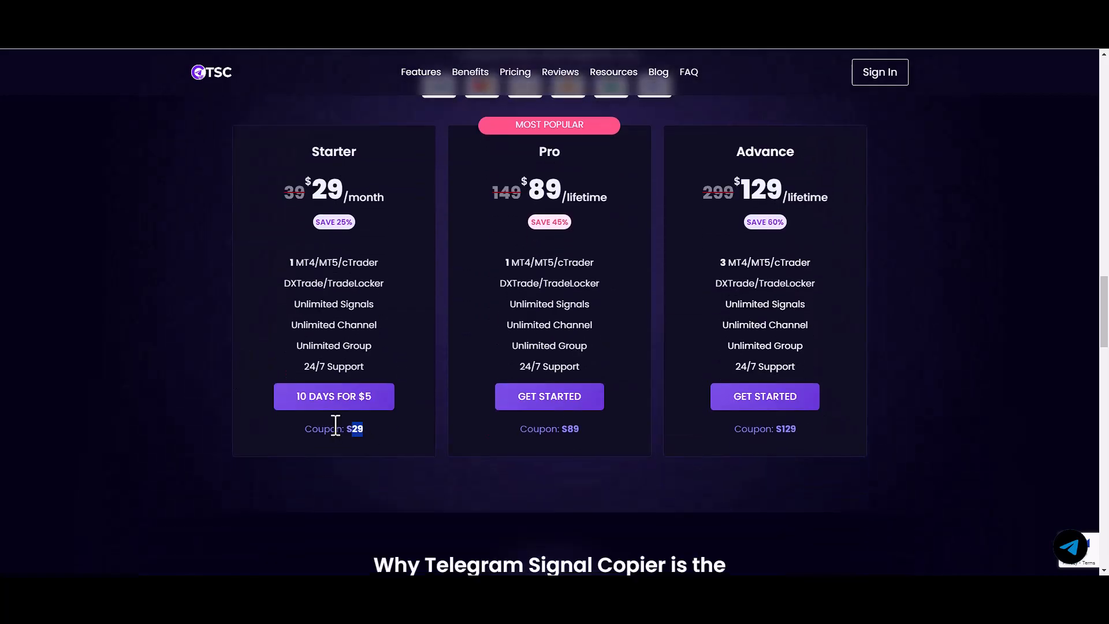
# Step: Compare the Starter $29 monthly and Pro lifetime prices on the pricing page
pyautogui.moveTo(335, 426); pyautogui.dragTo(345, 428)
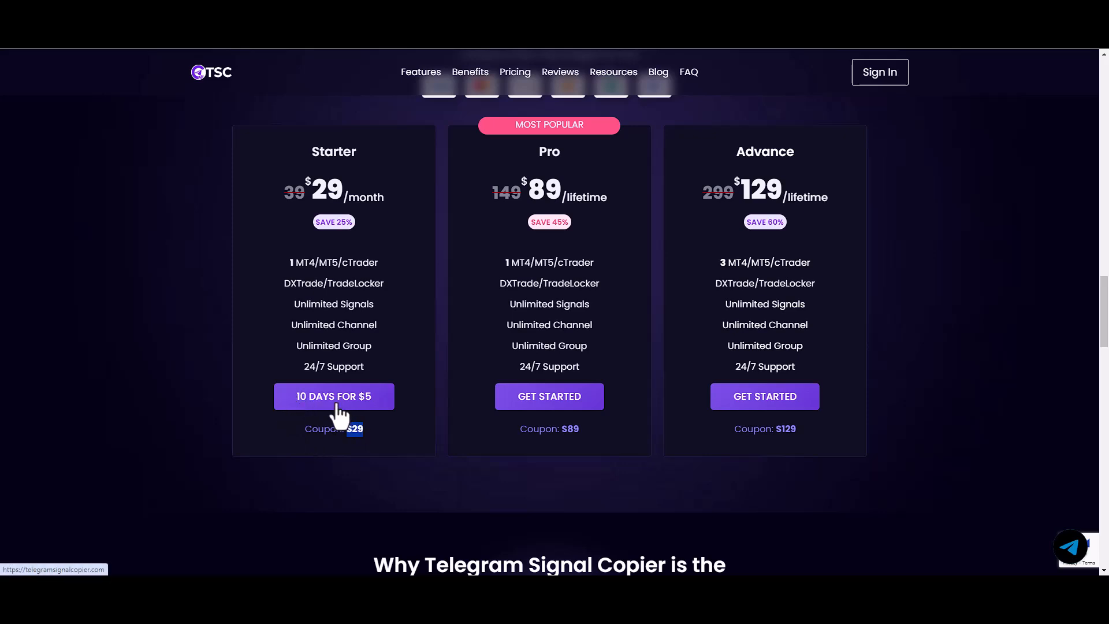
pyautogui.scroll(1, 275, 319)
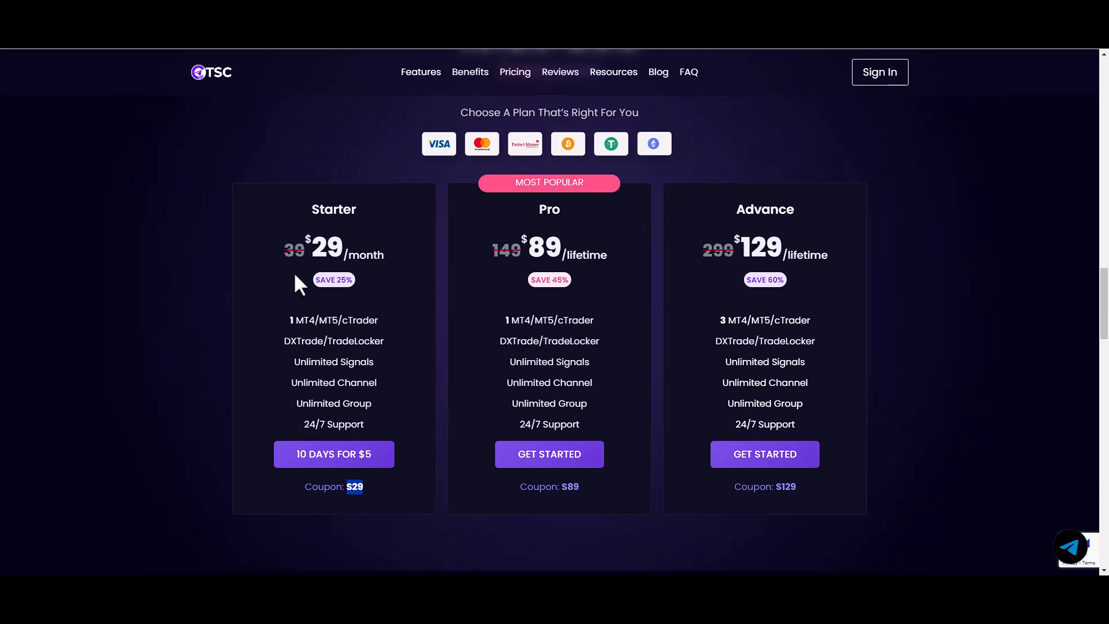
pyautogui.moveTo(312, 248); pyautogui.dragTo(386, 256)
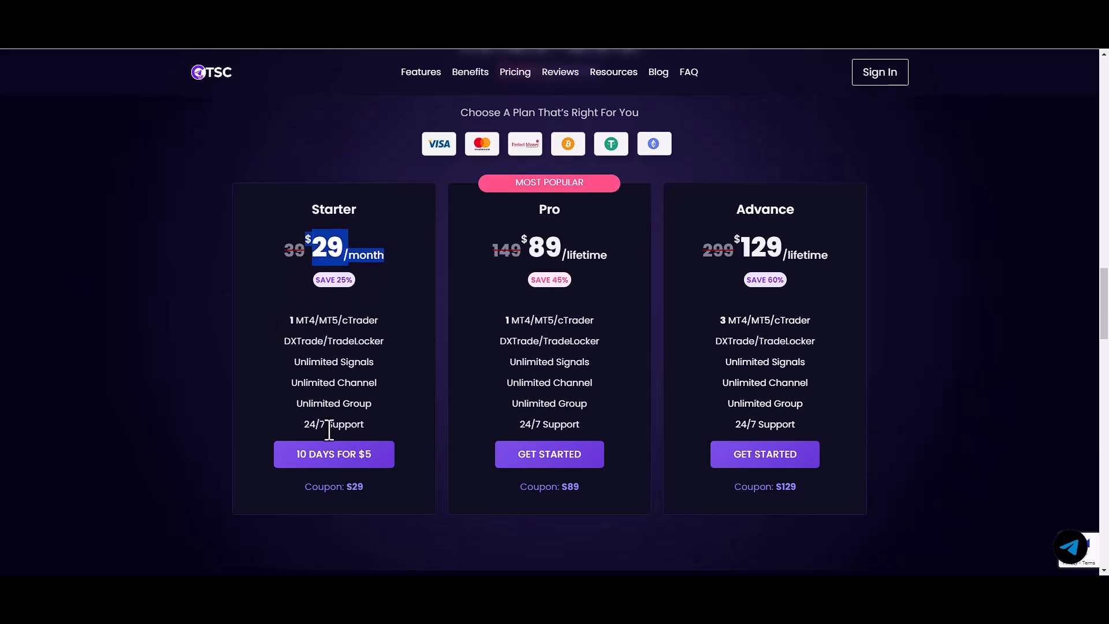
pyautogui.click(312, 246)
pyautogui.moveTo(303, 252); pyautogui.dragTo(377, 255)
pyautogui.moveTo(522, 246); pyautogui.dragTo(678, 267)
pyautogui.click(573, 267)
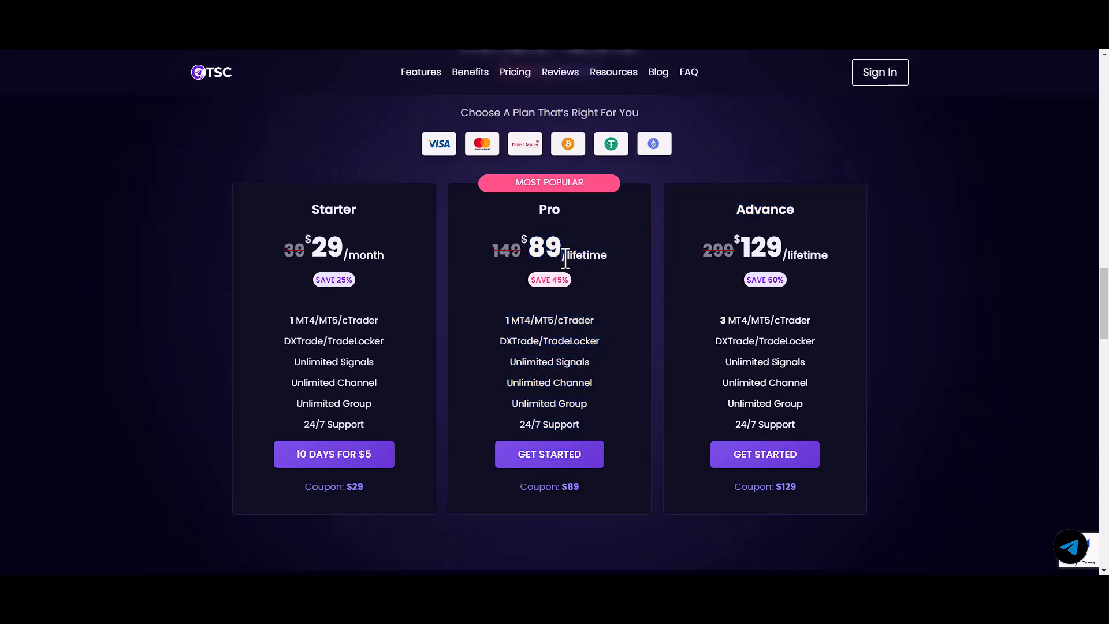
pyautogui.doubleClick(565, 259)
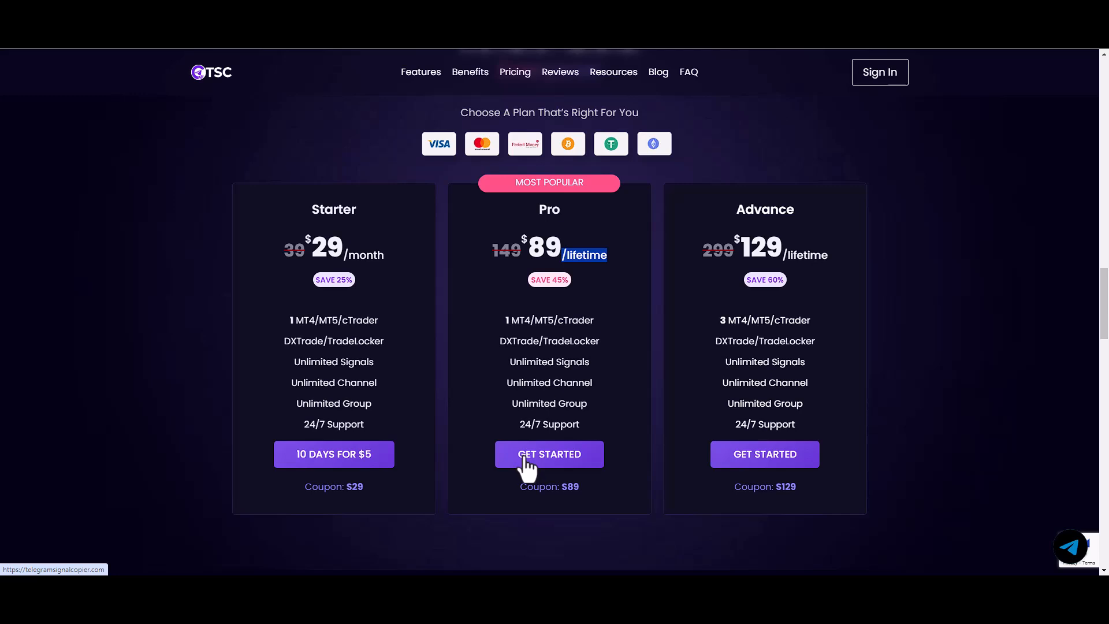
# Step: Order the 10-day $5 Starter trial with coupon S29 applied and proceed to checkout
pyautogui.click(326, 467)
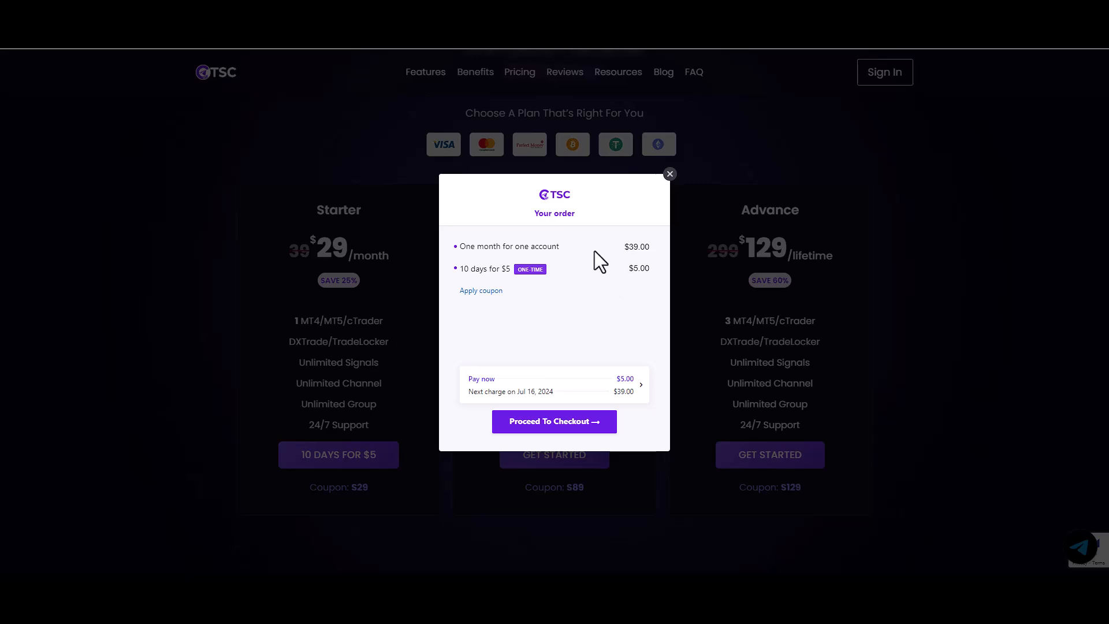
pyautogui.click(481, 291)
pyautogui.click(493, 297)
pyautogui.write('S29')
pyautogui.click(624, 299)
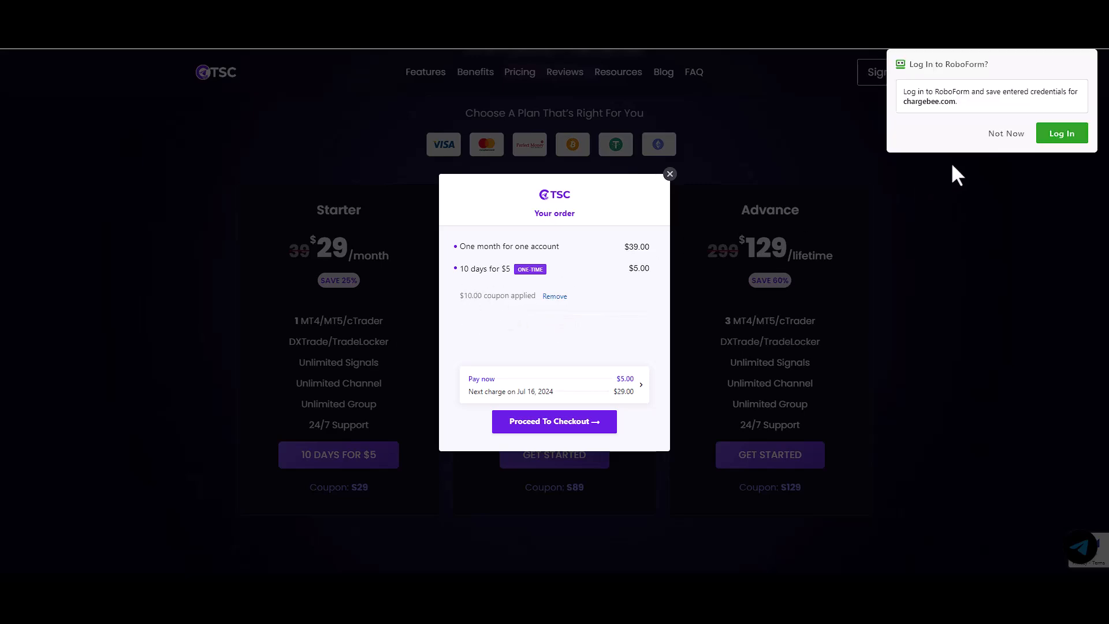
pyautogui.click(999, 135)
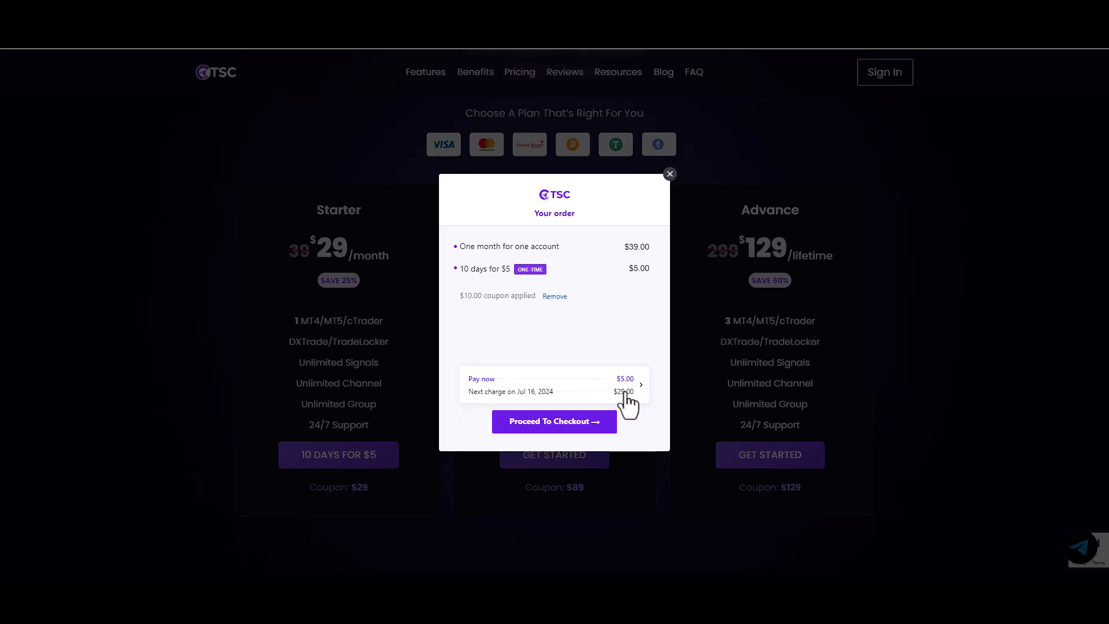
pyautogui.click(533, 422)
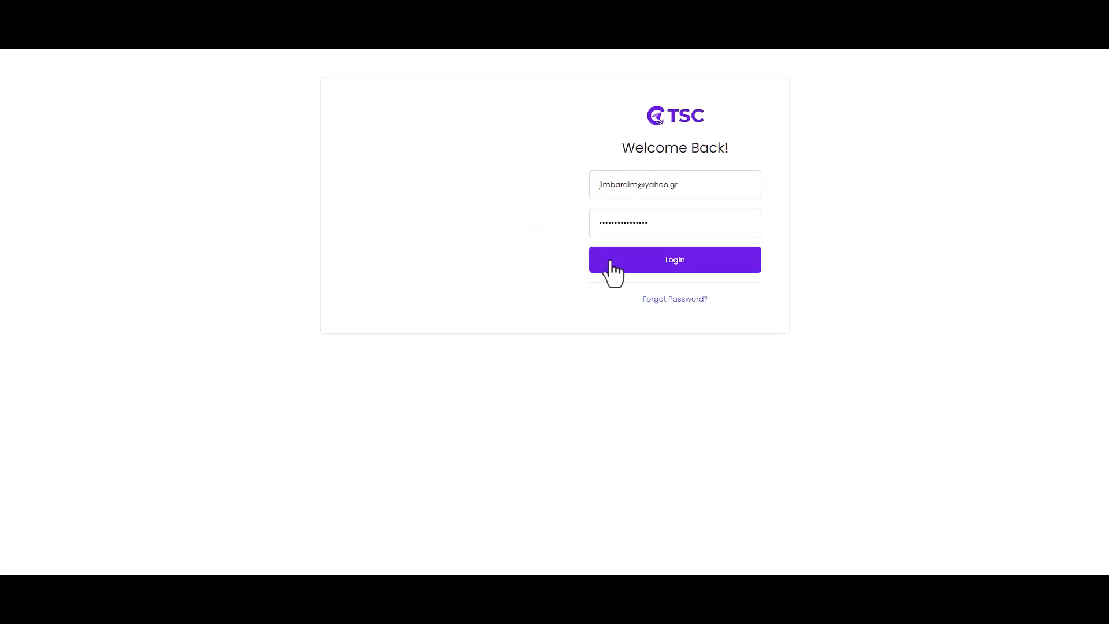
# Step: Log in, save the credentials in RoboForm, and add the trading account number on the profile
pyautogui.click(643, 267)
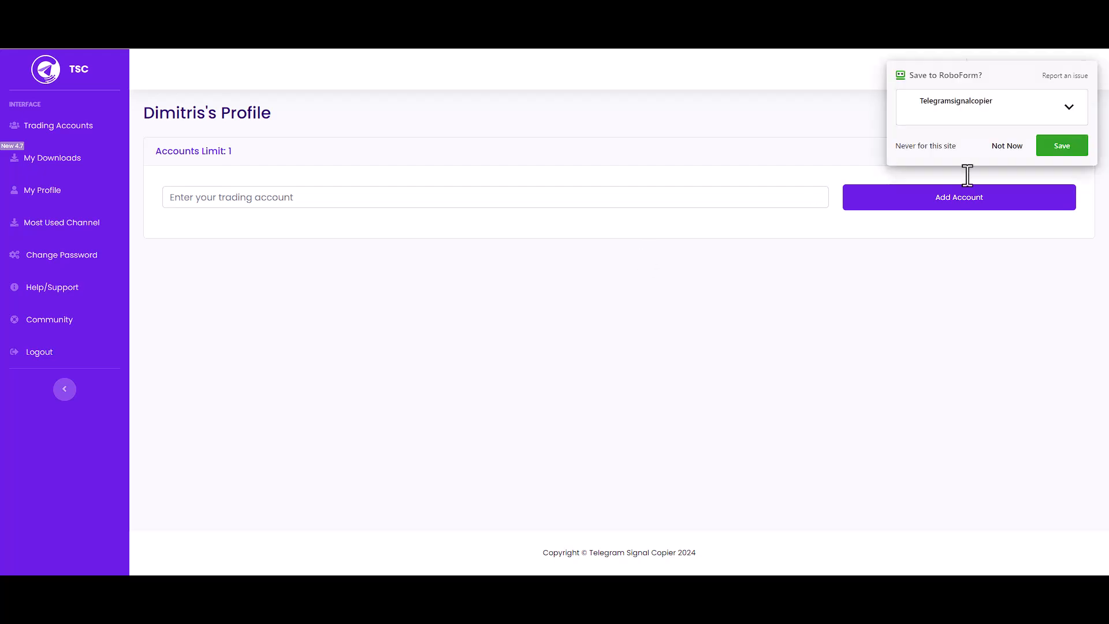
pyautogui.click(1059, 148)
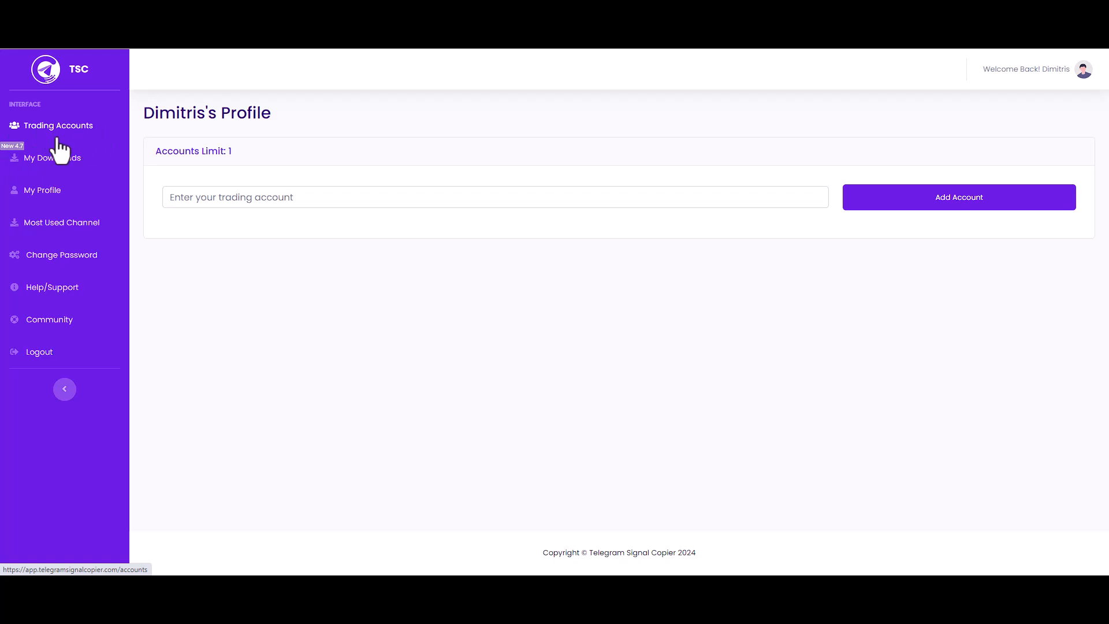
pyautogui.click(200, 205)
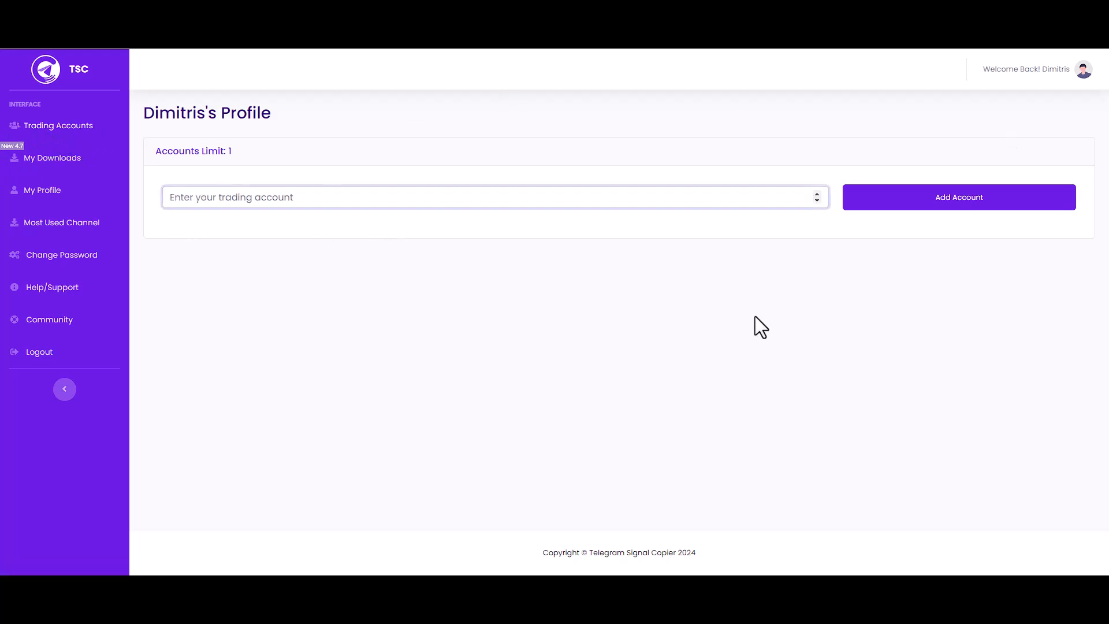
pyautogui.click(1055, 71)
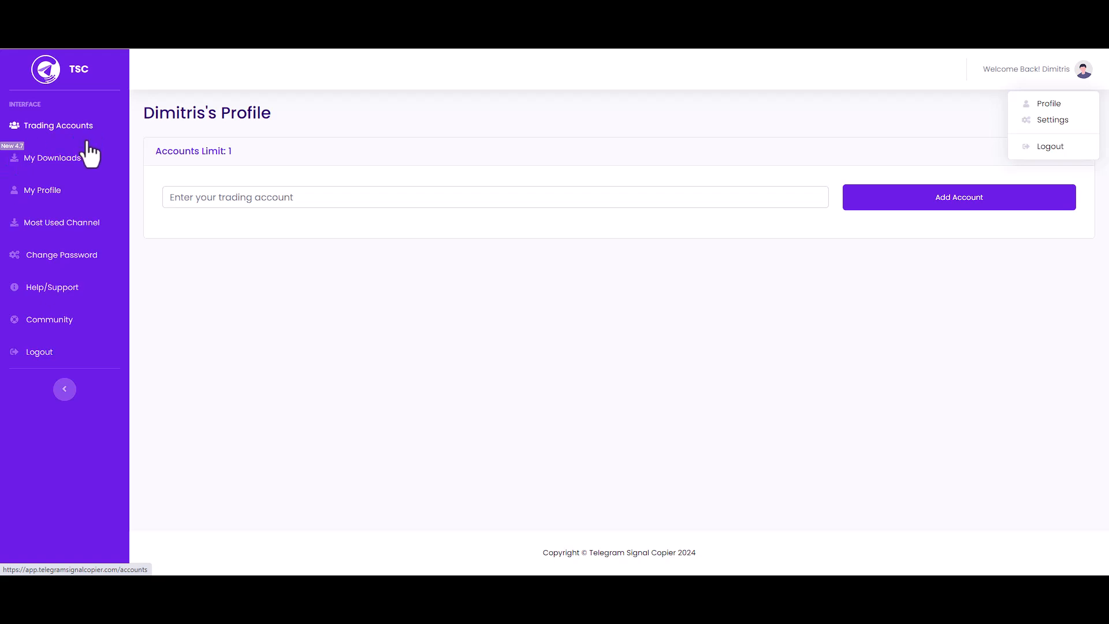
pyautogui.click(460, 201)
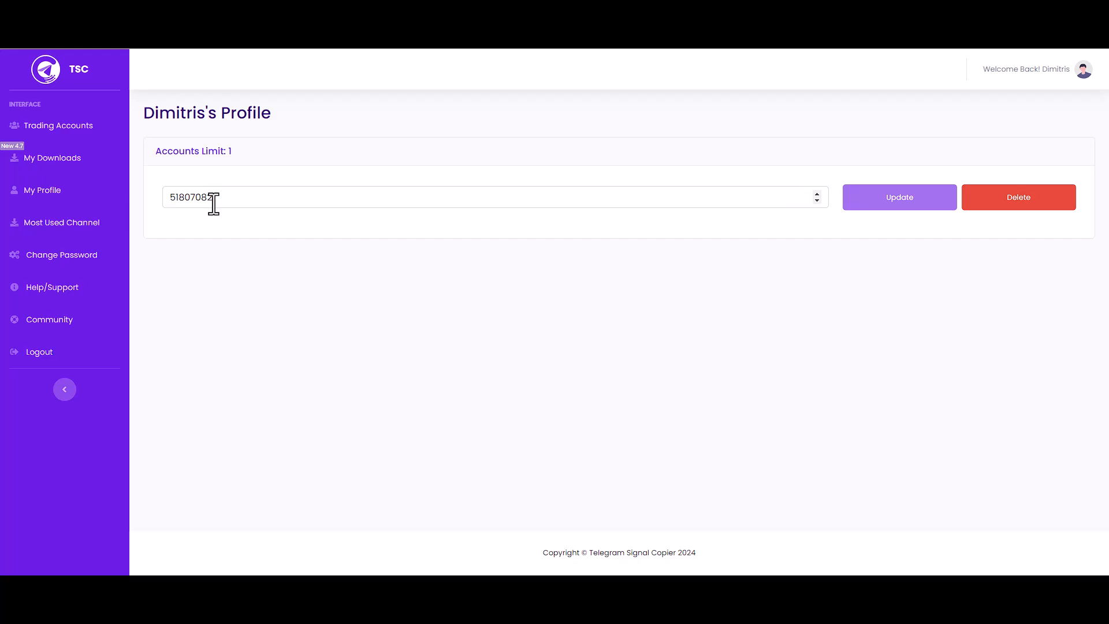
pyautogui.moveTo(213, 199); pyautogui.dragTo(131, 202)
pyautogui.click(248, 239)
# Step: Download the TSC 4.7 WIN X64 (Image) zip (13.6 MB) from My Downloads
pyautogui.click(52, 163)
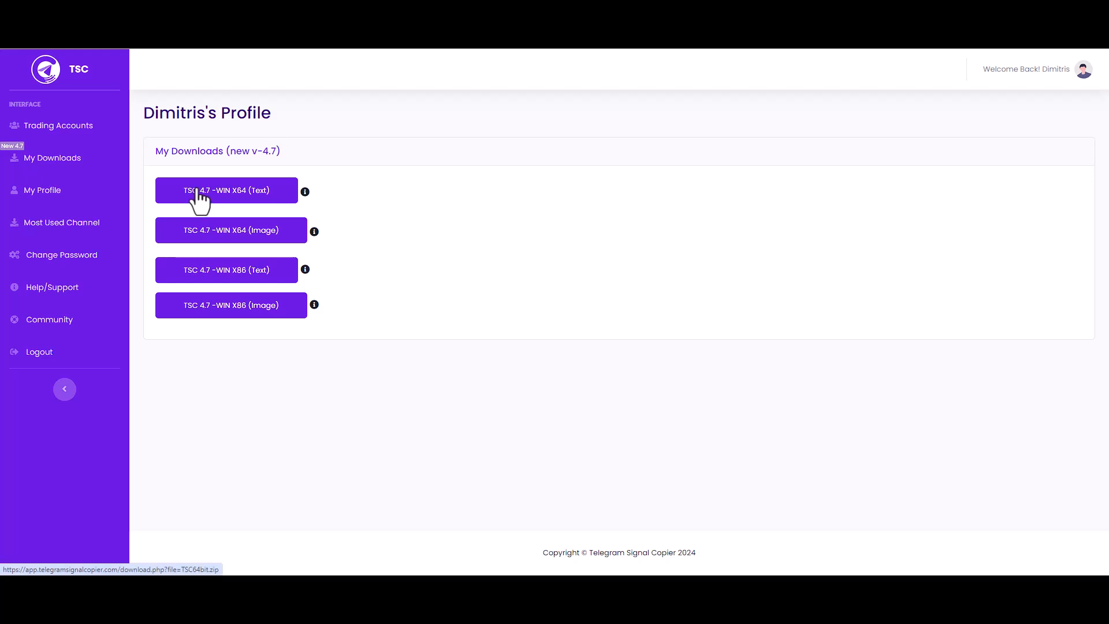
pyautogui.click(237, 196)
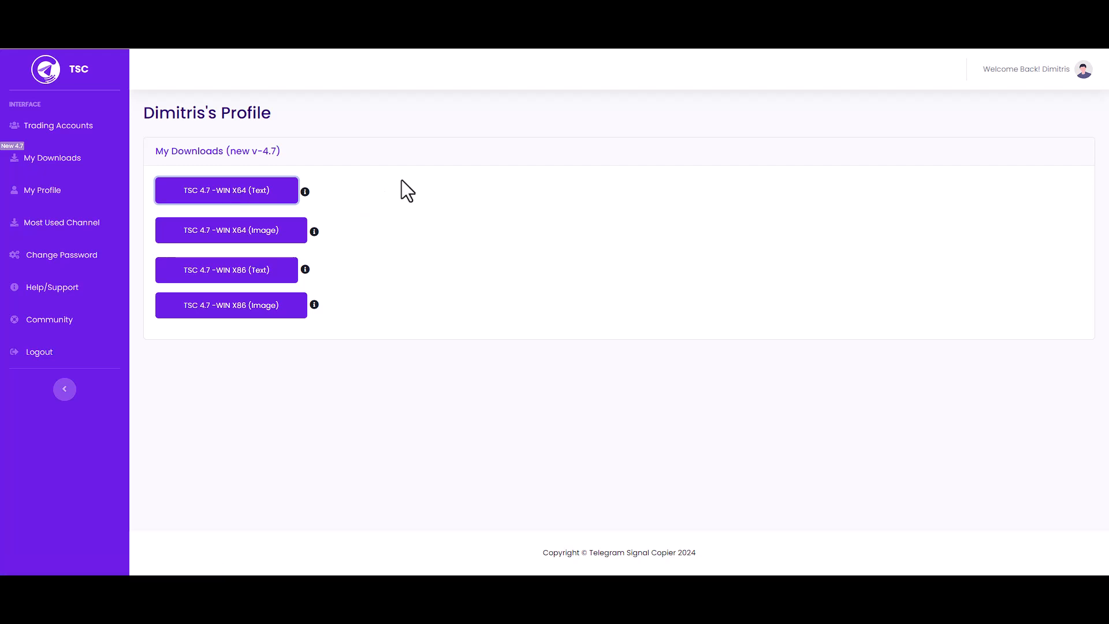
pyautogui.moveTo(304, 192)
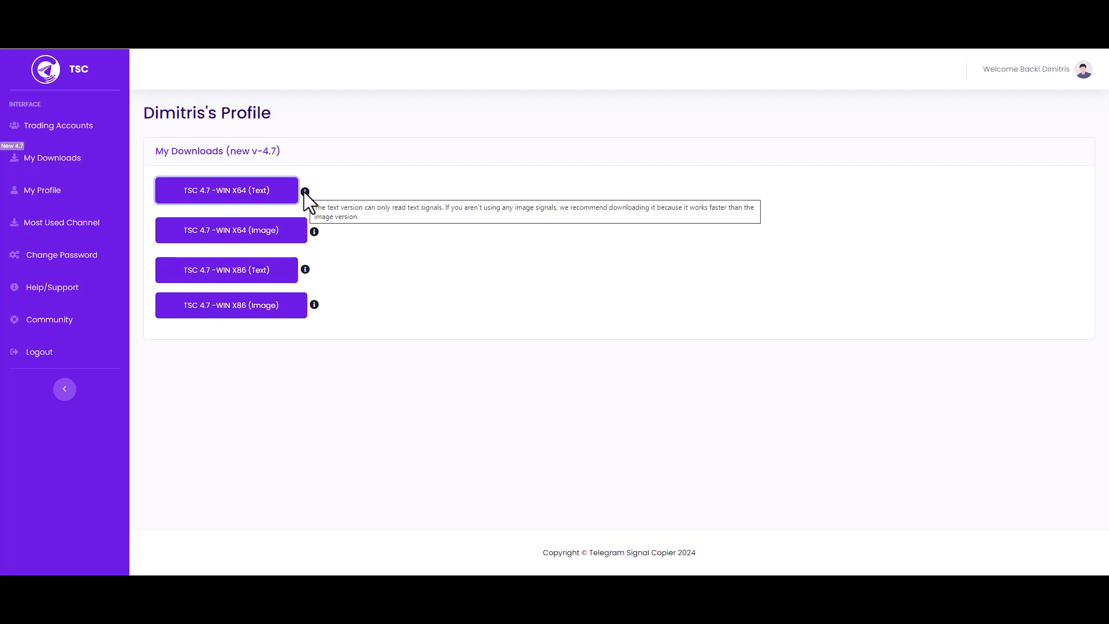
pyautogui.moveTo(314, 231)
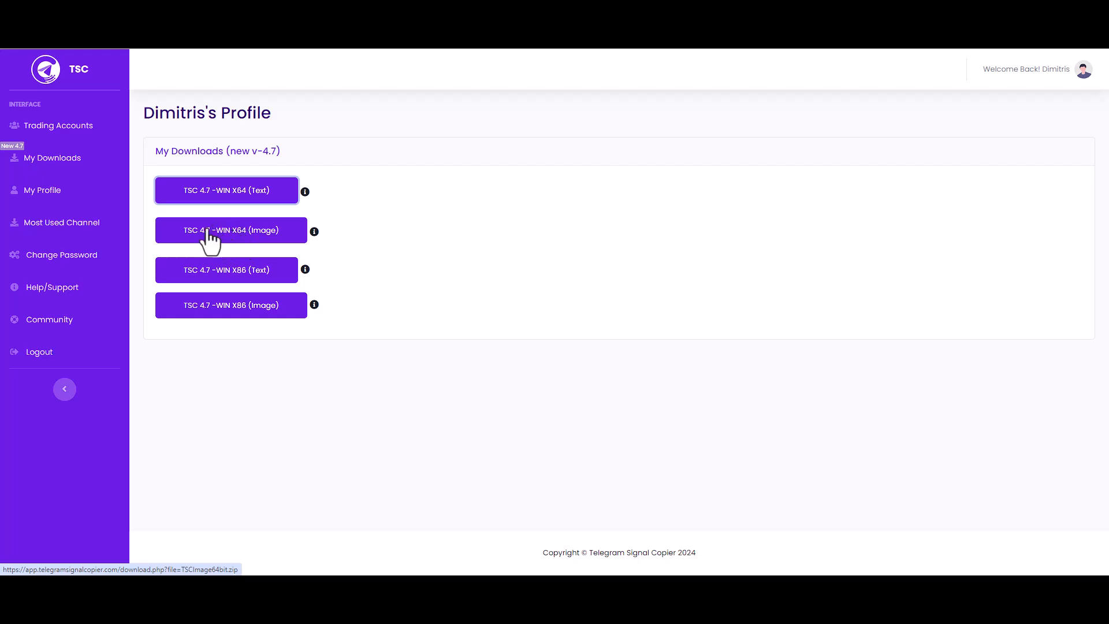
pyautogui.click(239, 232)
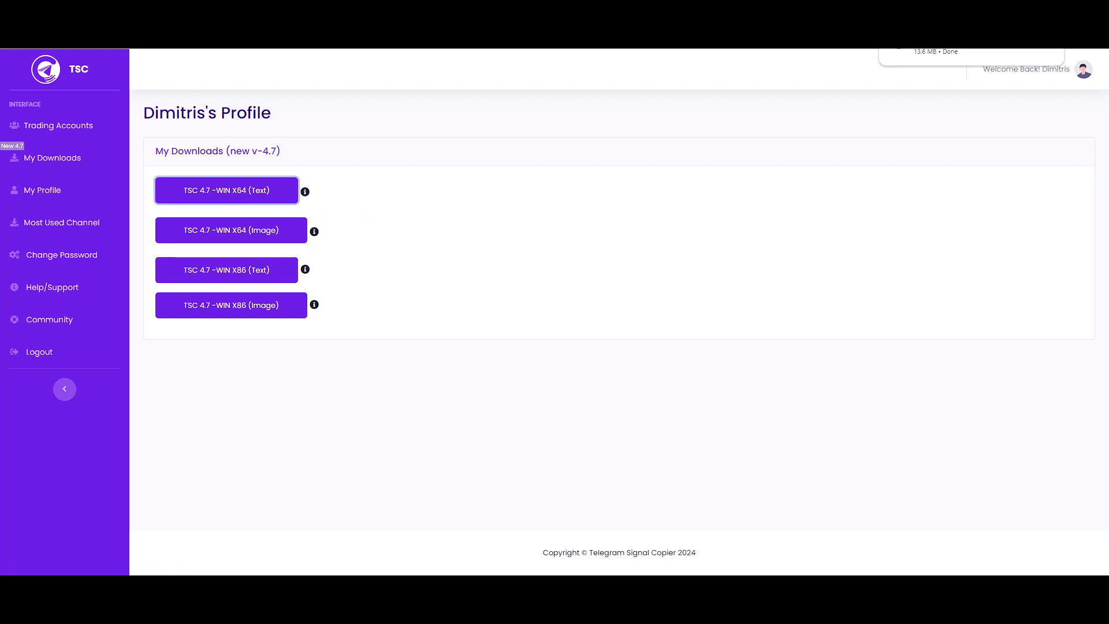
# Step: Open TSC64bit.zip in WinRAR past the license nag and inspect the first archive files
pyautogui.click(938, 57)
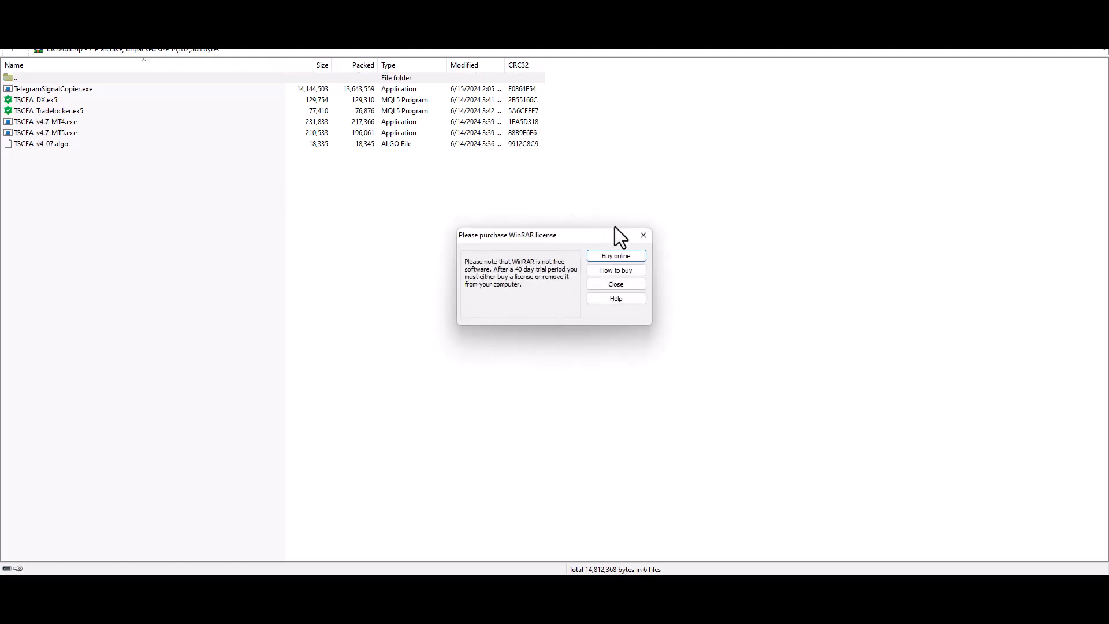
pyautogui.click(642, 235)
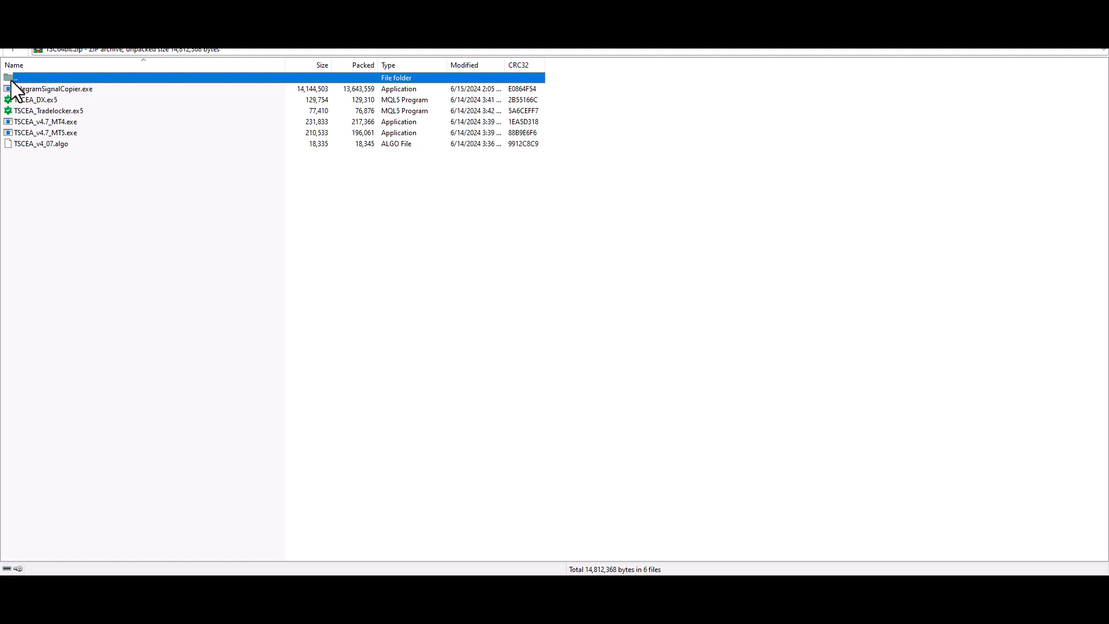
pyautogui.click(22, 90)
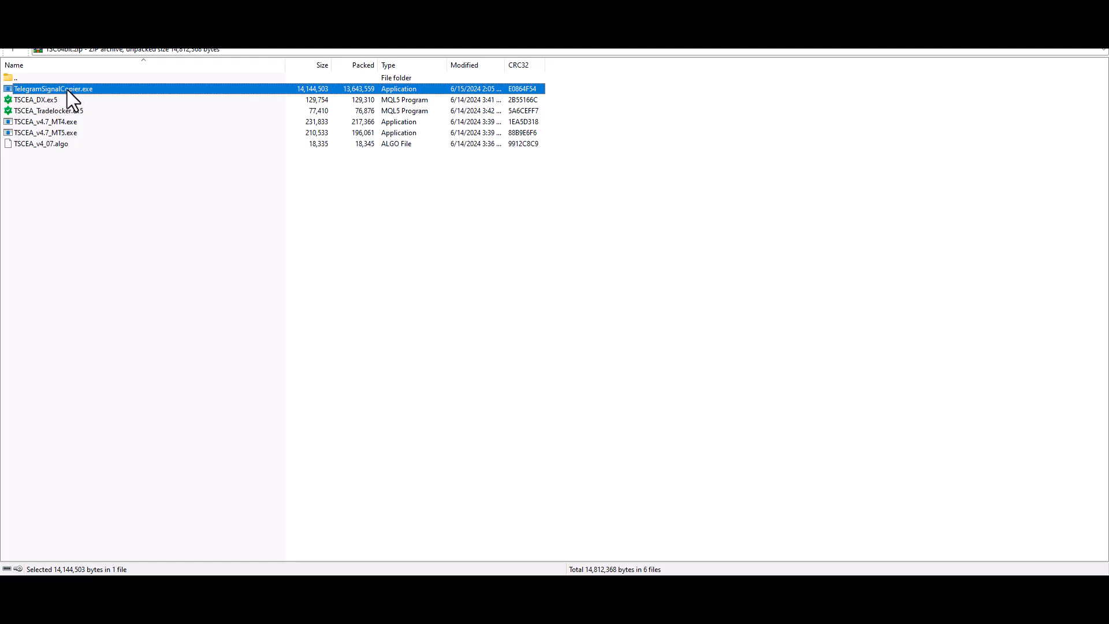
pyautogui.click(29, 100)
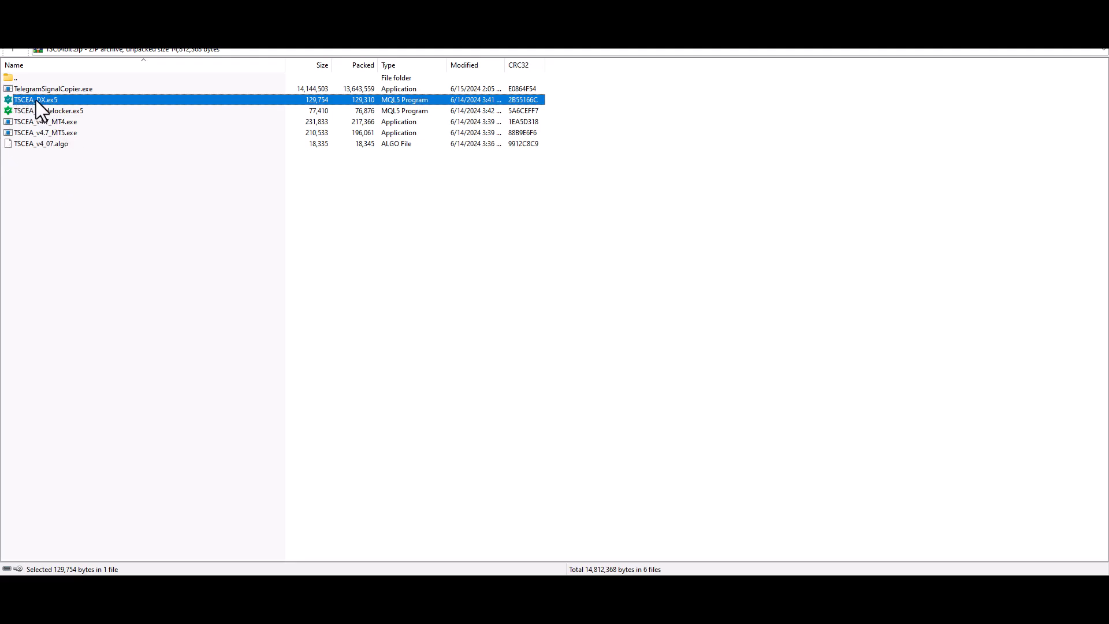
pyautogui.click(20, 115)
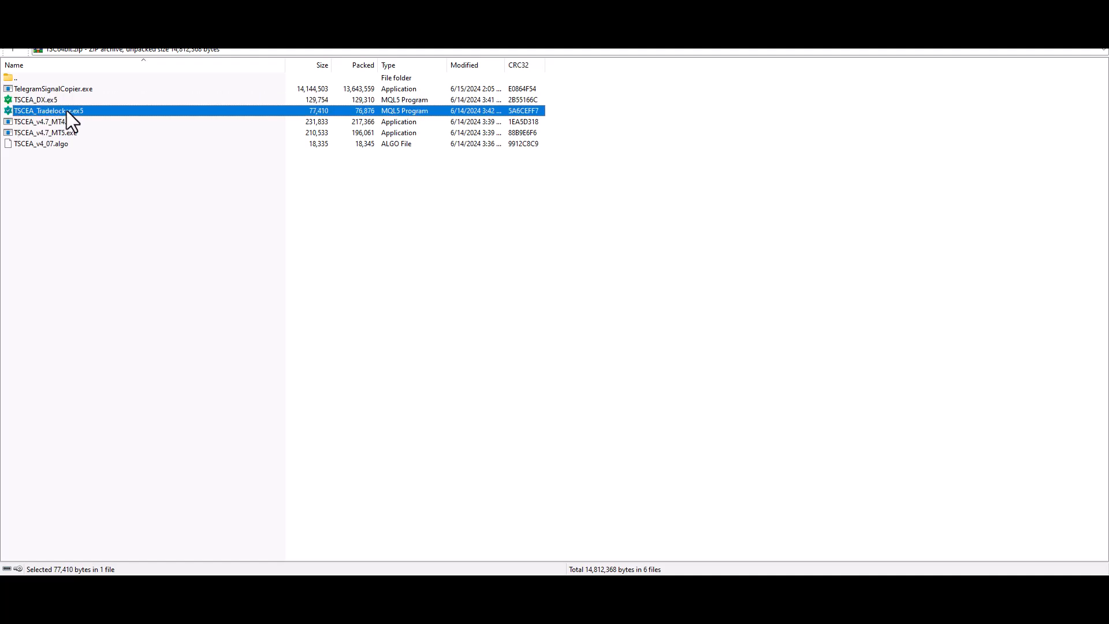
# Step: Inspect the MT4, MT5 and TSCEA_v4_07.algo files, then go up to the Downloads folder
pyautogui.click(25, 122)
pyautogui.click(26, 133)
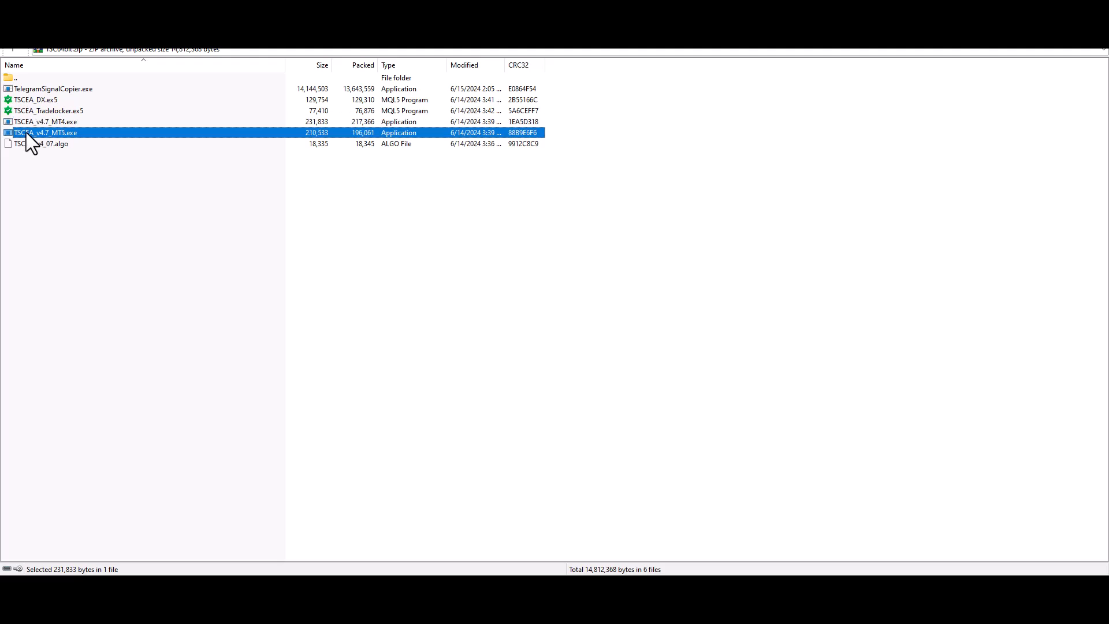
pyautogui.click(31, 124)
pyautogui.click(26, 134)
pyautogui.click(29, 123)
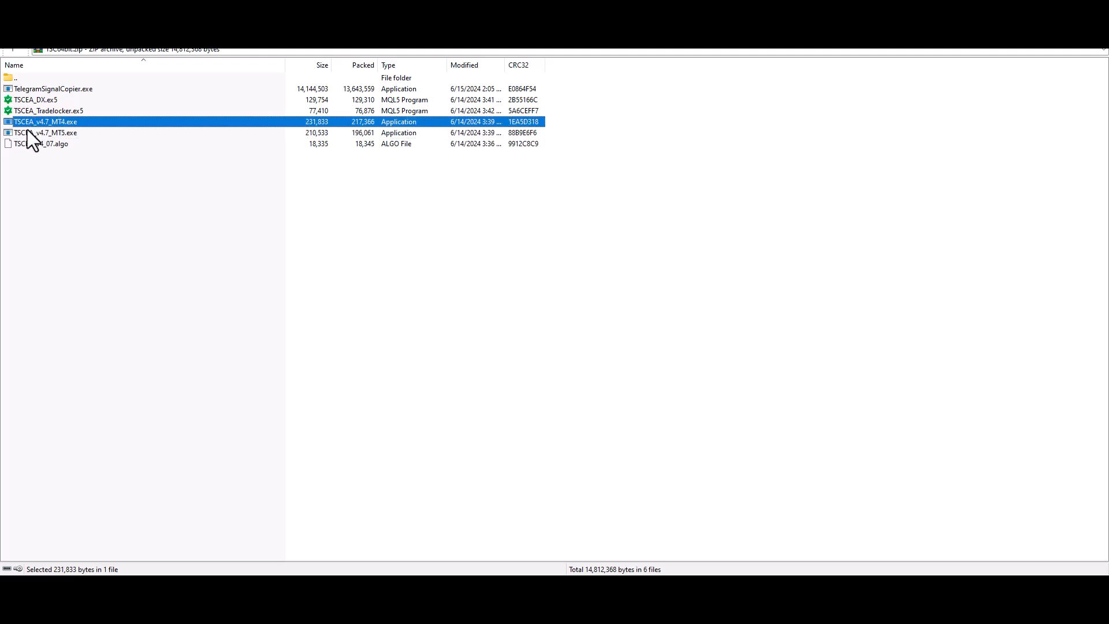
pyautogui.click(26, 130)
pyautogui.click(29, 125)
pyautogui.click(28, 130)
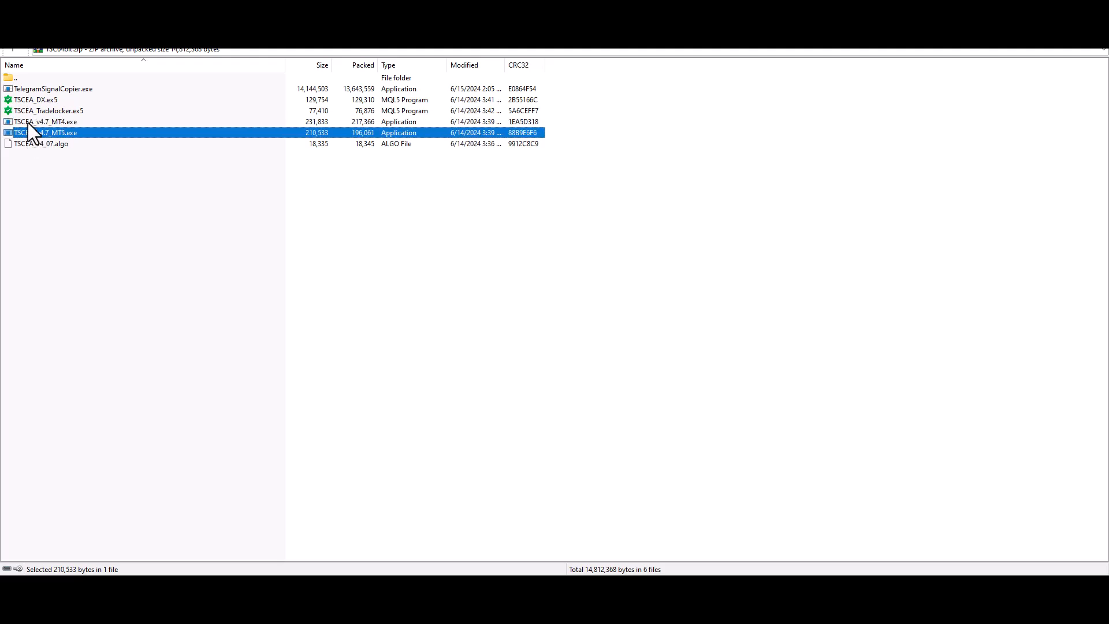
pyautogui.click(27, 122)
pyautogui.click(25, 130)
pyautogui.click(26, 125)
pyautogui.click(24, 136)
pyautogui.click(27, 145)
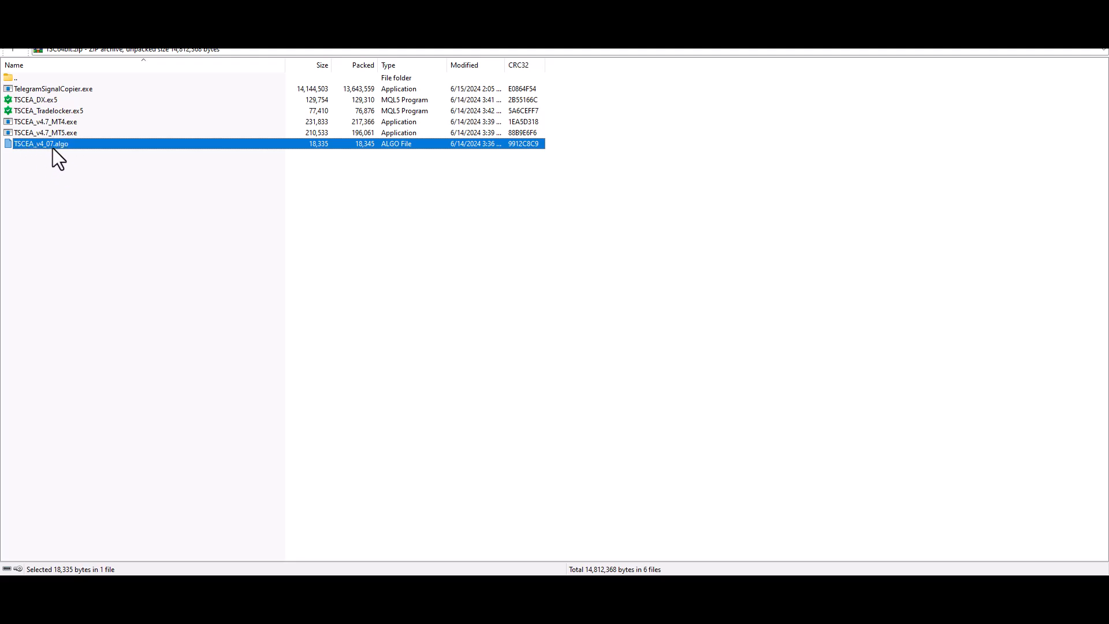
pyautogui.click(15, 80)
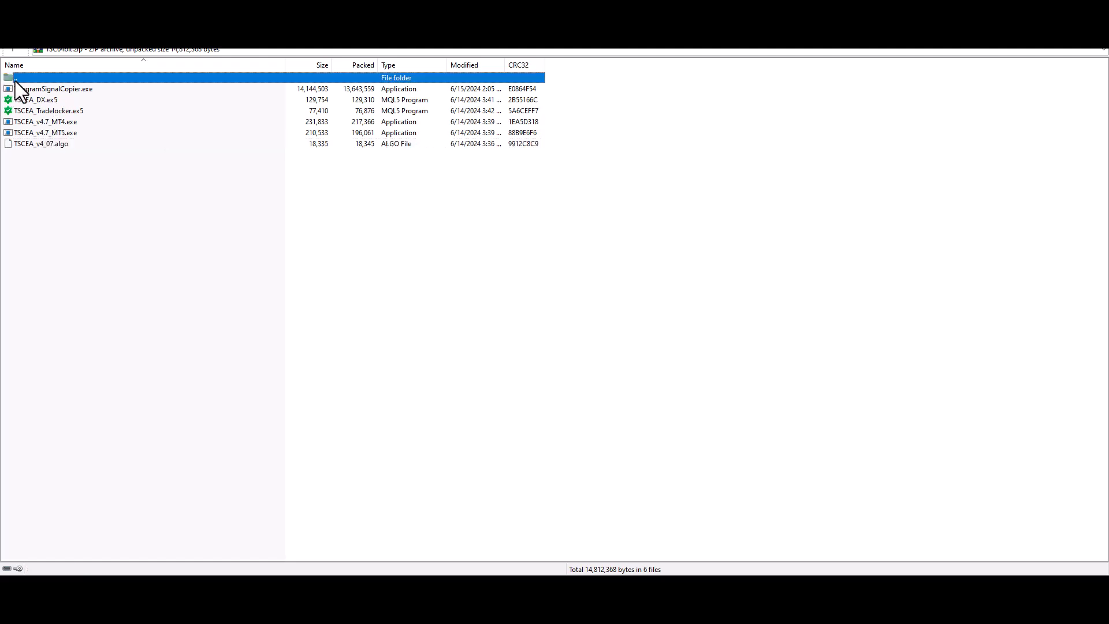
pyautogui.doubleClick(15, 80)
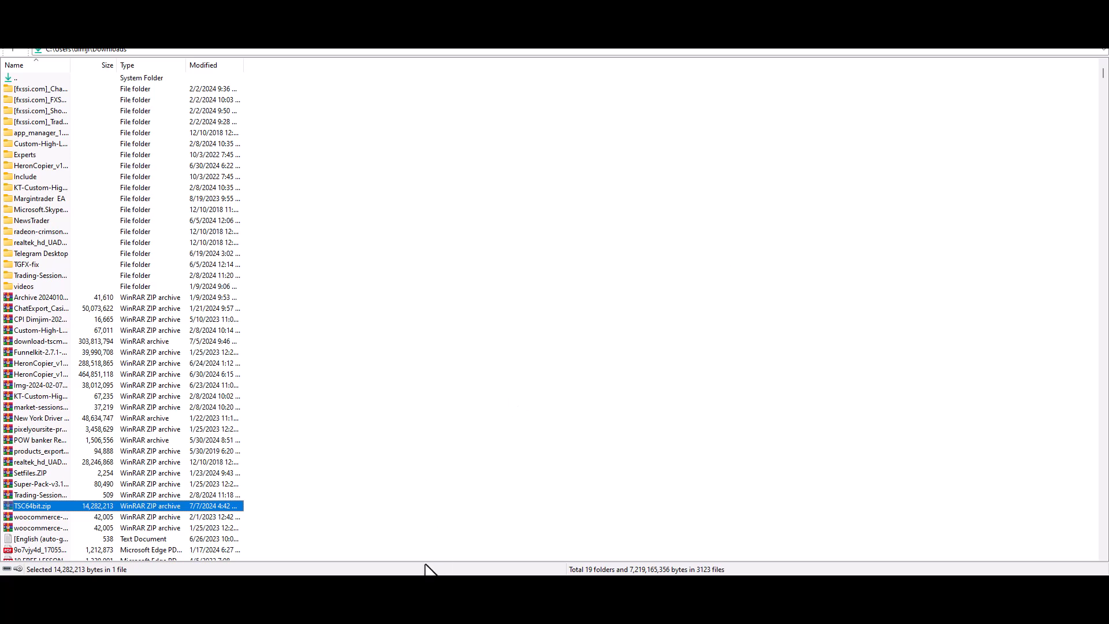
# Step: Extract TSC64bit.zip into a TSC64bit folder in Downloads and open it
pyautogui.click(413, 588)
pyautogui.click(116, 230)
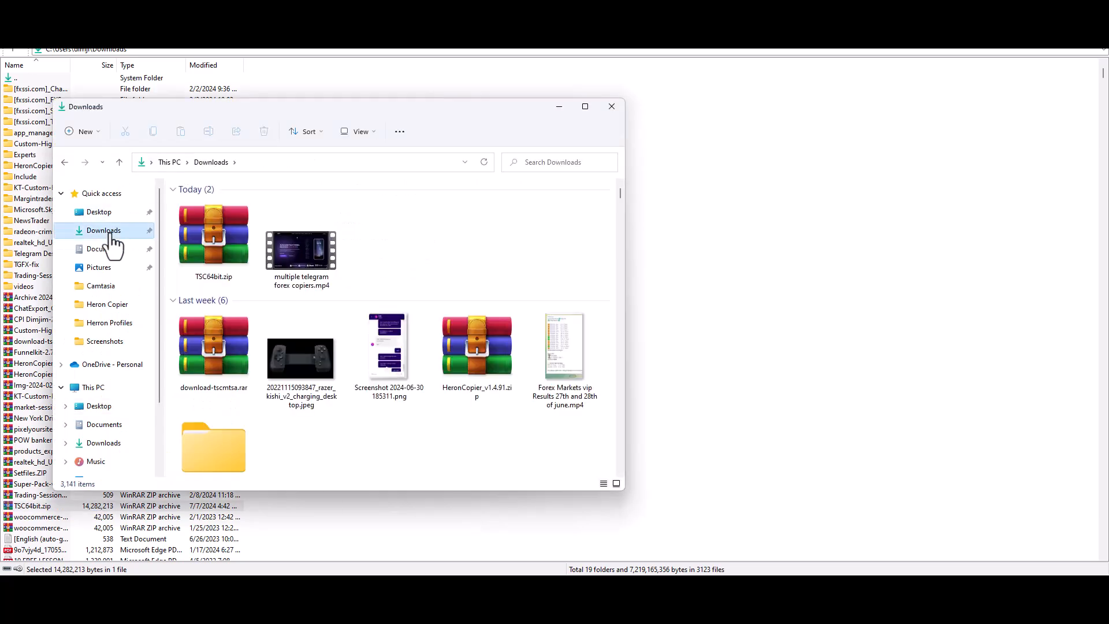
pyautogui.click(203, 247)
pyautogui.rightClick(219, 244)
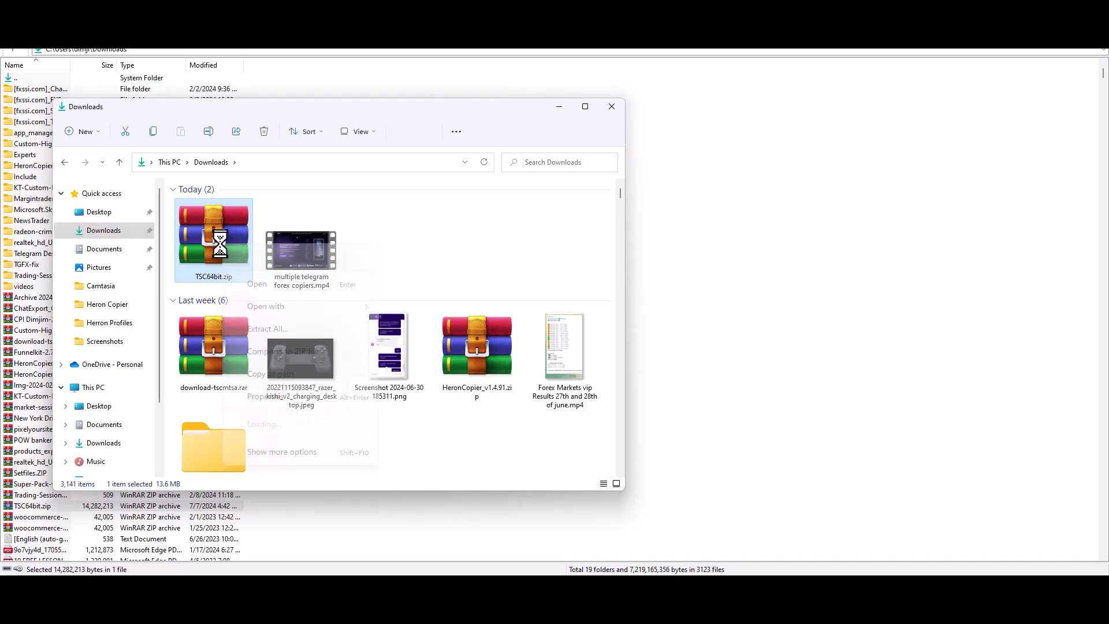
pyautogui.click(301, 420)
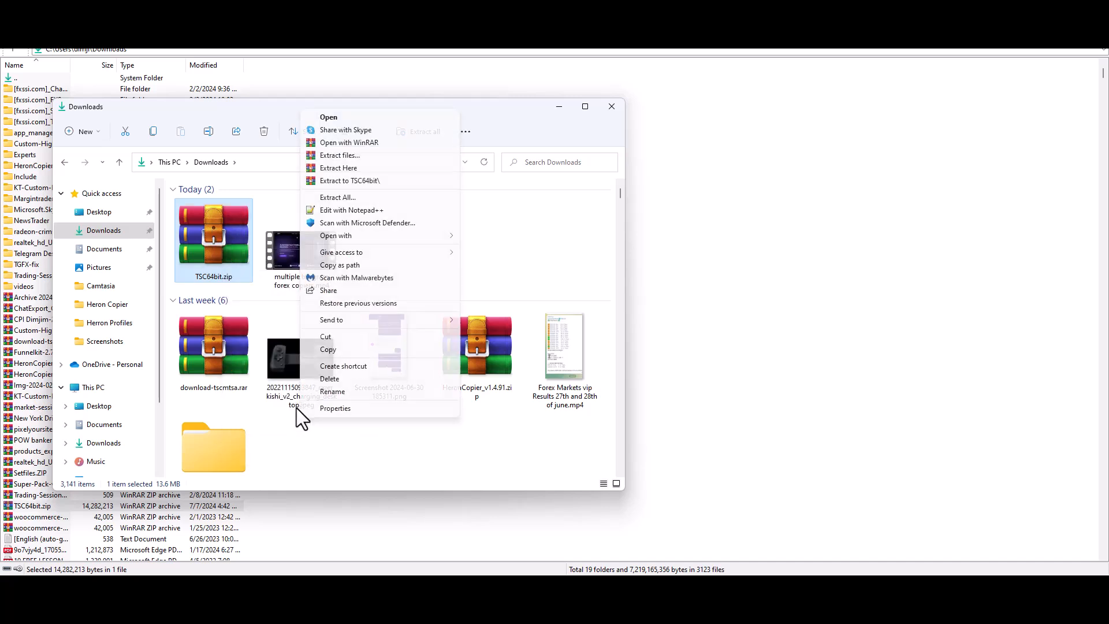
pyautogui.click(355, 182)
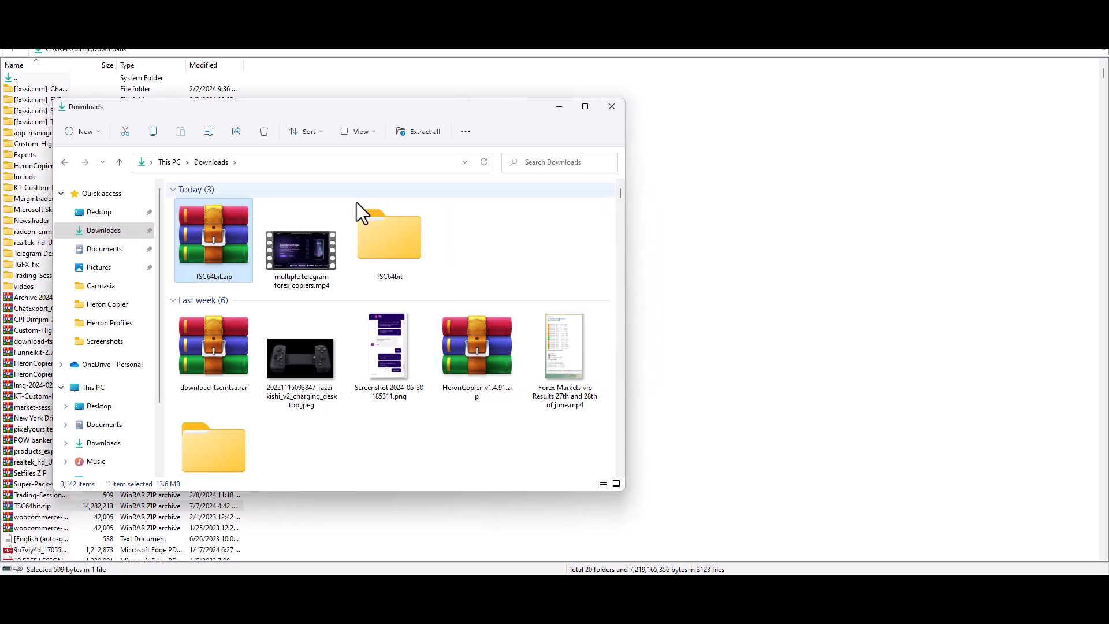
pyautogui.doubleClick(387, 248)
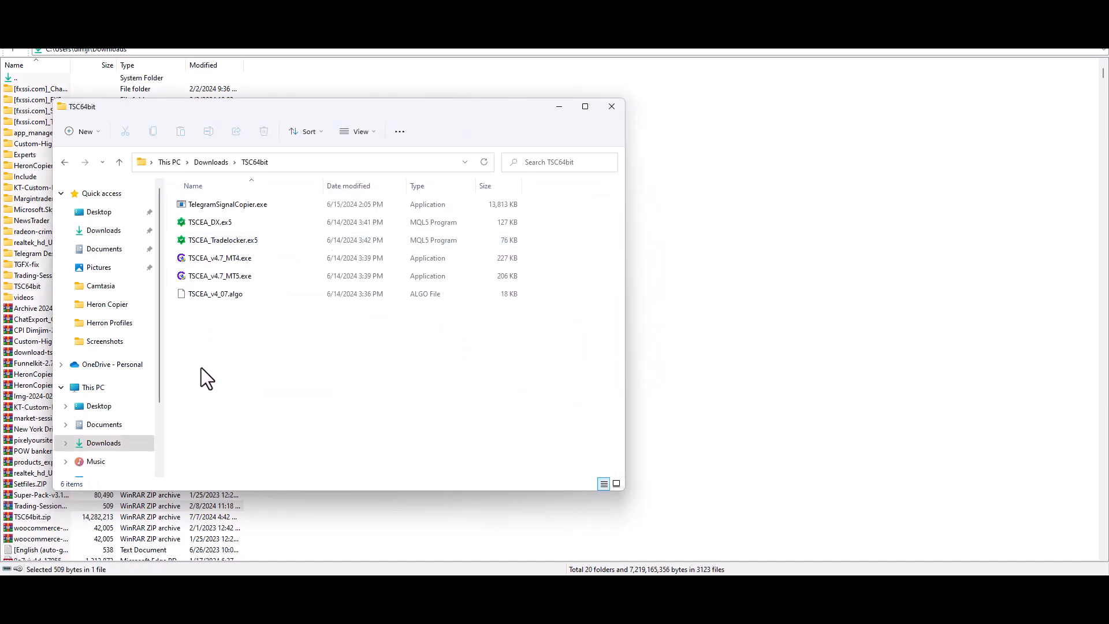
pyautogui.click(229, 207)
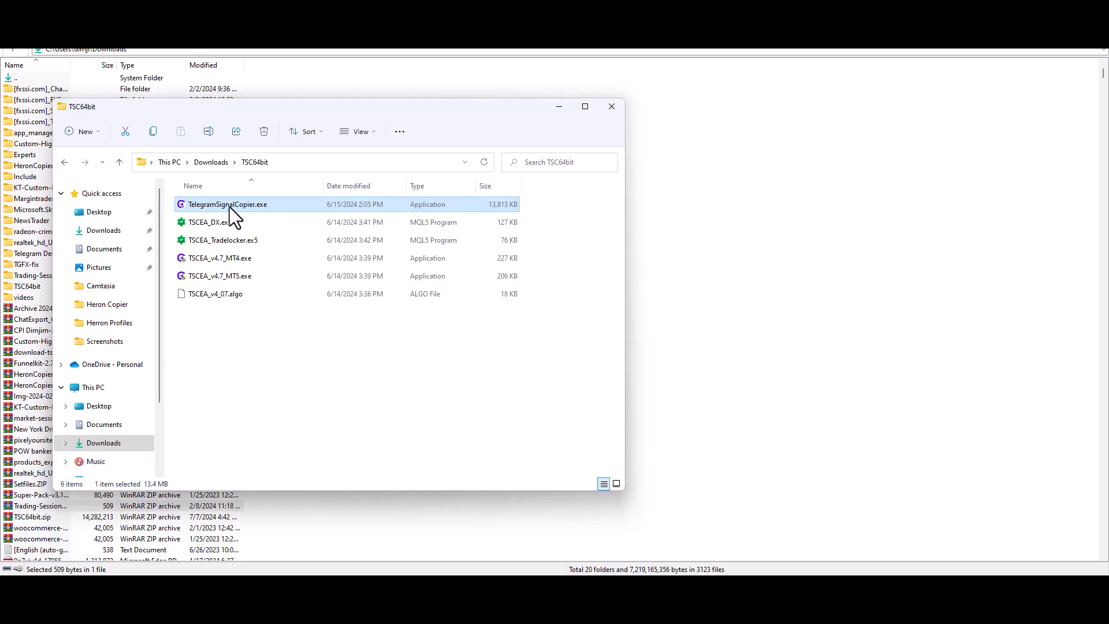
# Step: Install TSC 4.7 with English as the setup language and launch it on finish
pyautogui.doubleClick(230, 206)
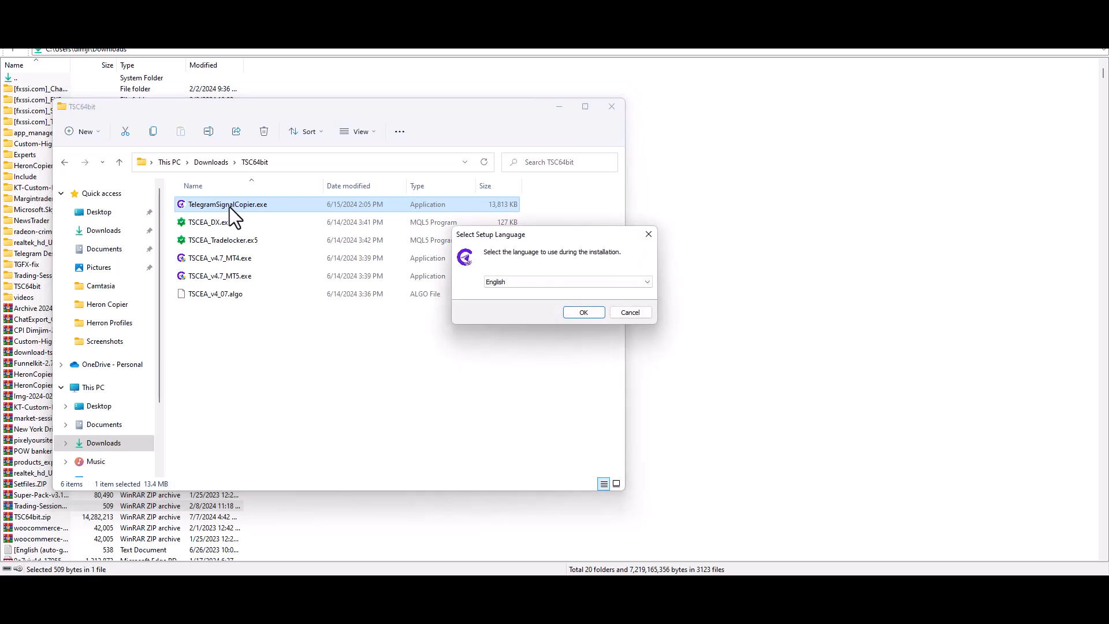
pyautogui.click(542, 286)
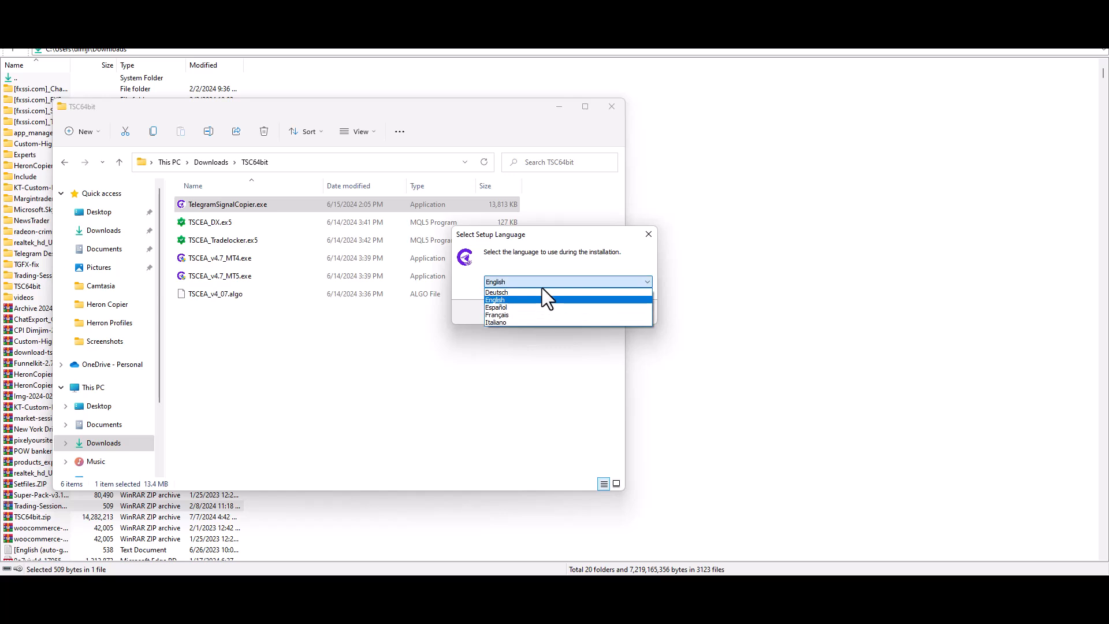
pyautogui.click(531, 354)
pyautogui.click(635, 262)
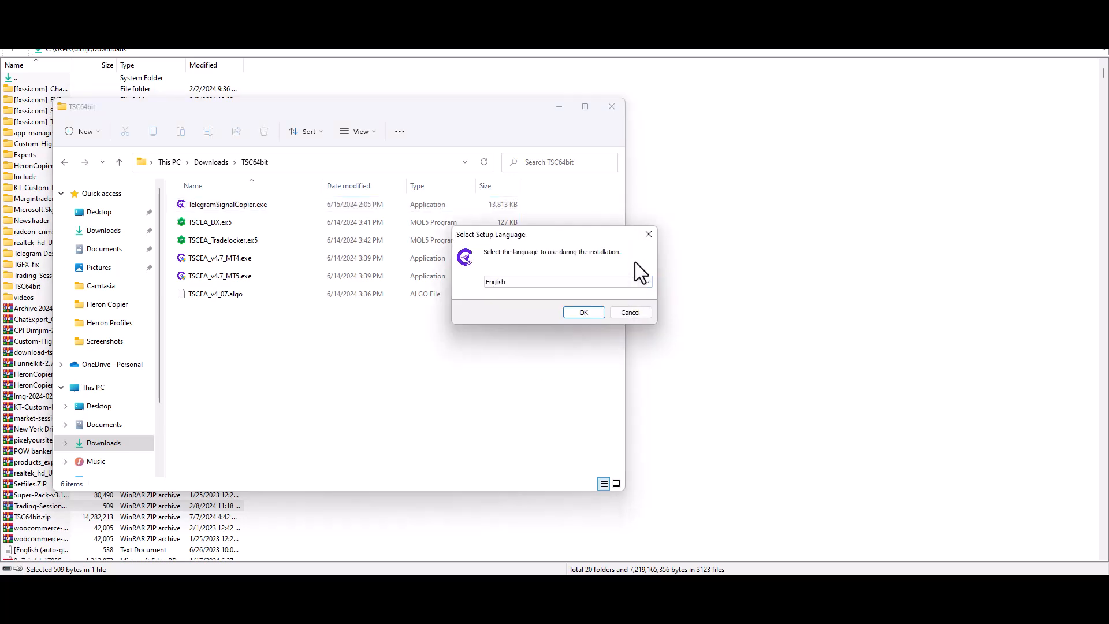
pyautogui.click(579, 314)
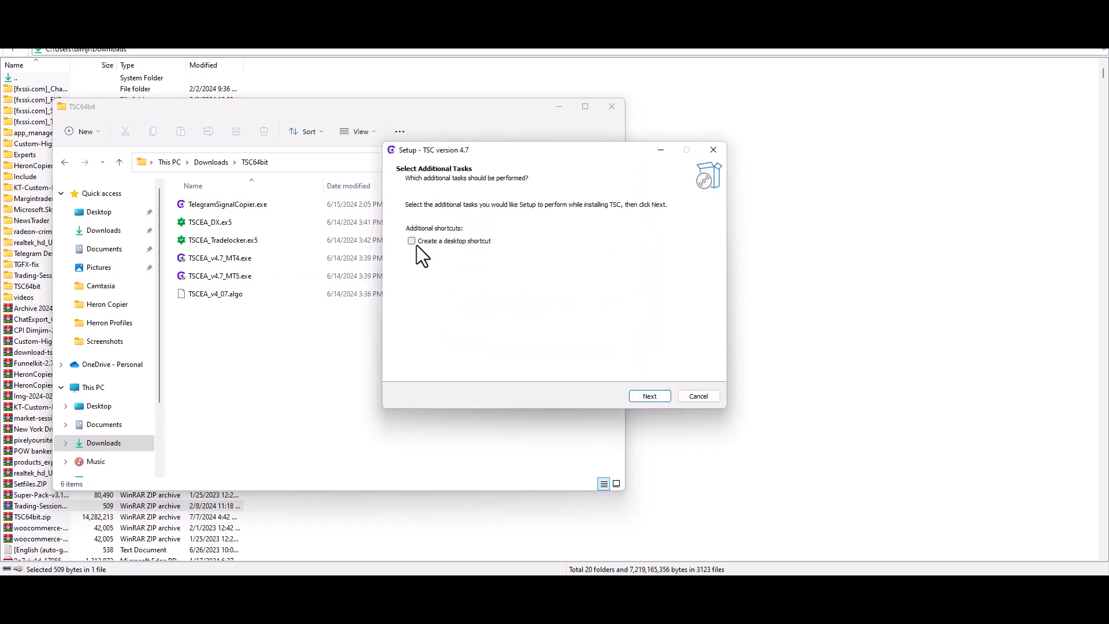
pyautogui.click(657, 397)
pyautogui.click(651, 397)
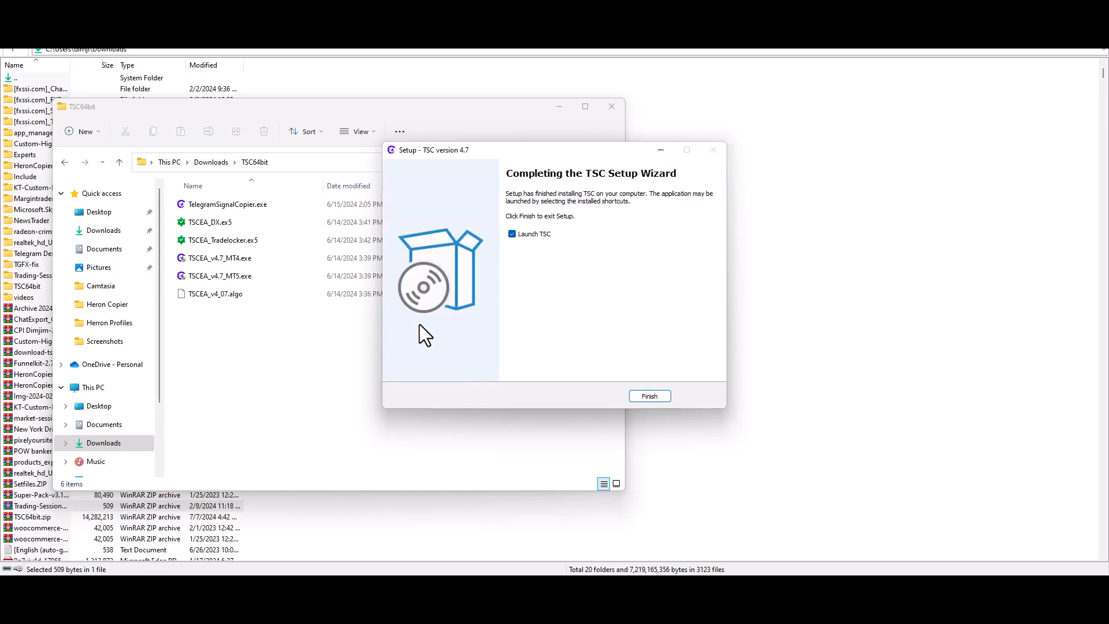
pyautogui.click(649, 396)
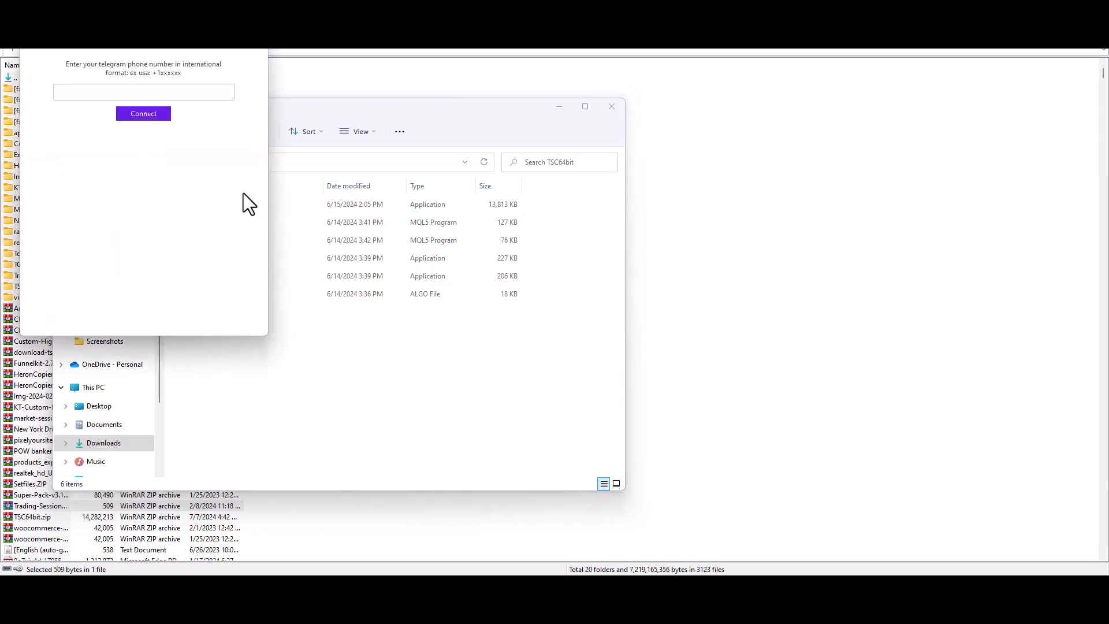
# Step: Move the TSC phone-number window aside, begin entering the phone number, then minimize it
pyautogui.moveTo(776, 200); pyautogui.dragTo(416, 69)
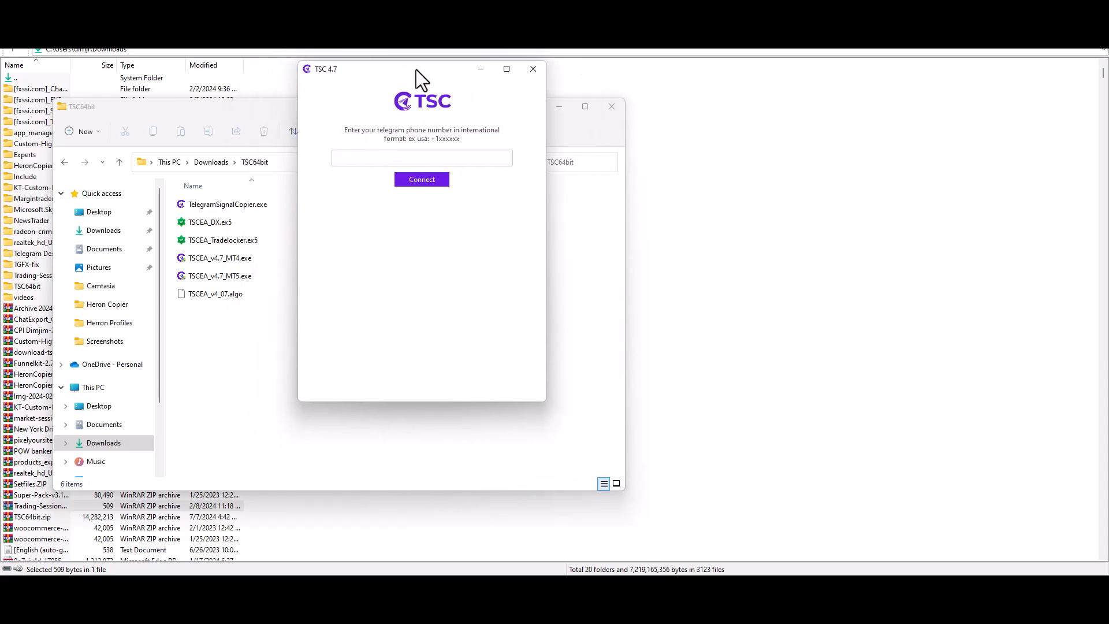
pyautogui.click(367, 161)
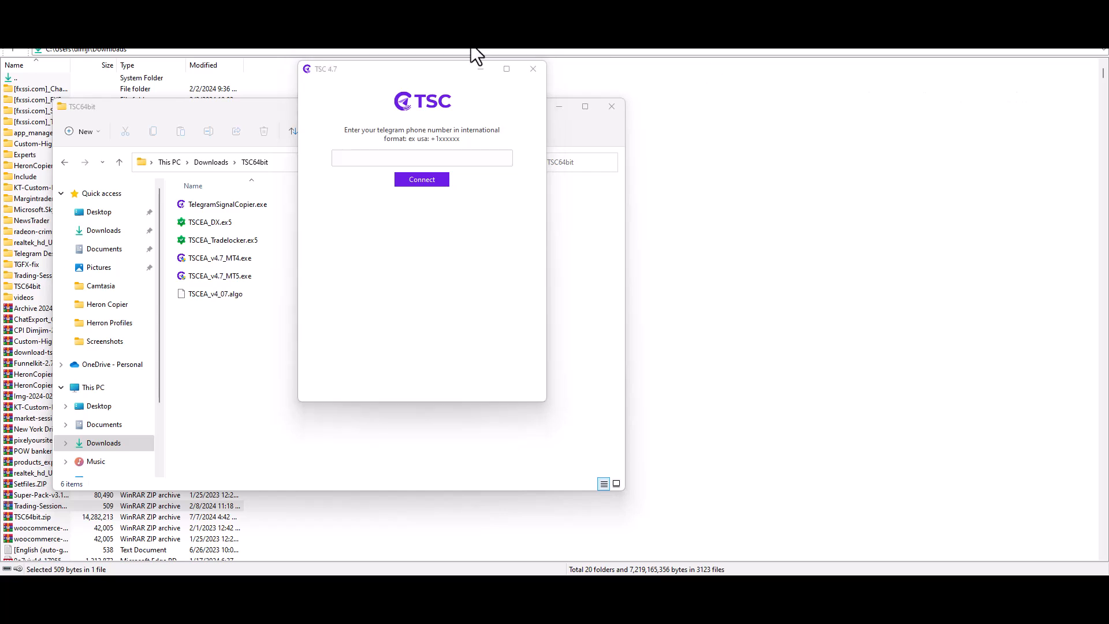
pyautogui.click(351, 157)
pyautogui.click(373, 163)
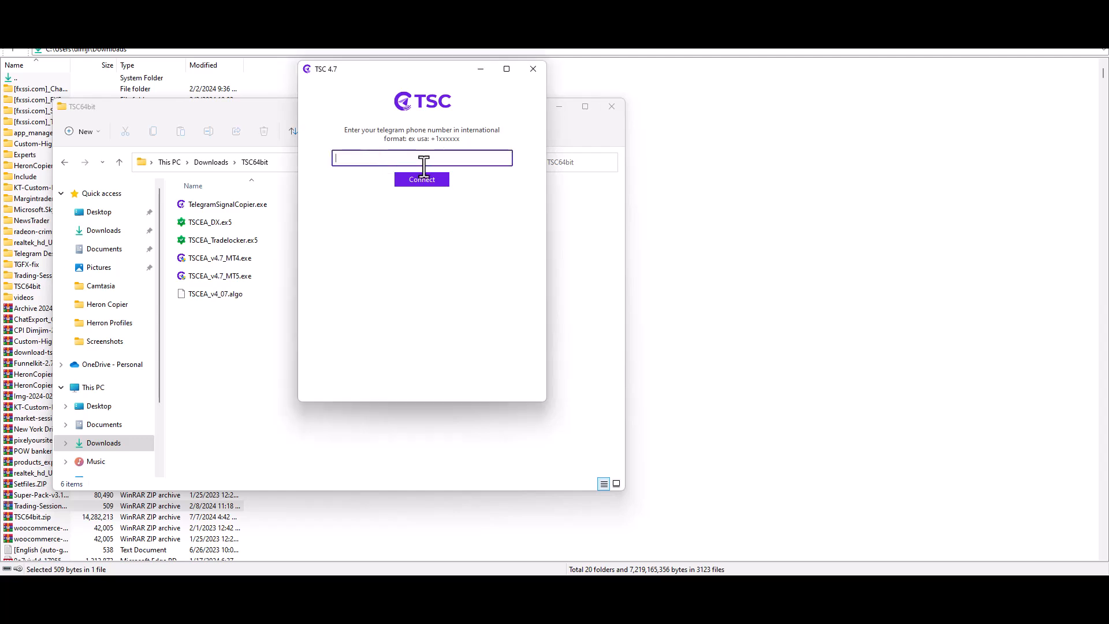
pyautogui.write('+3069')
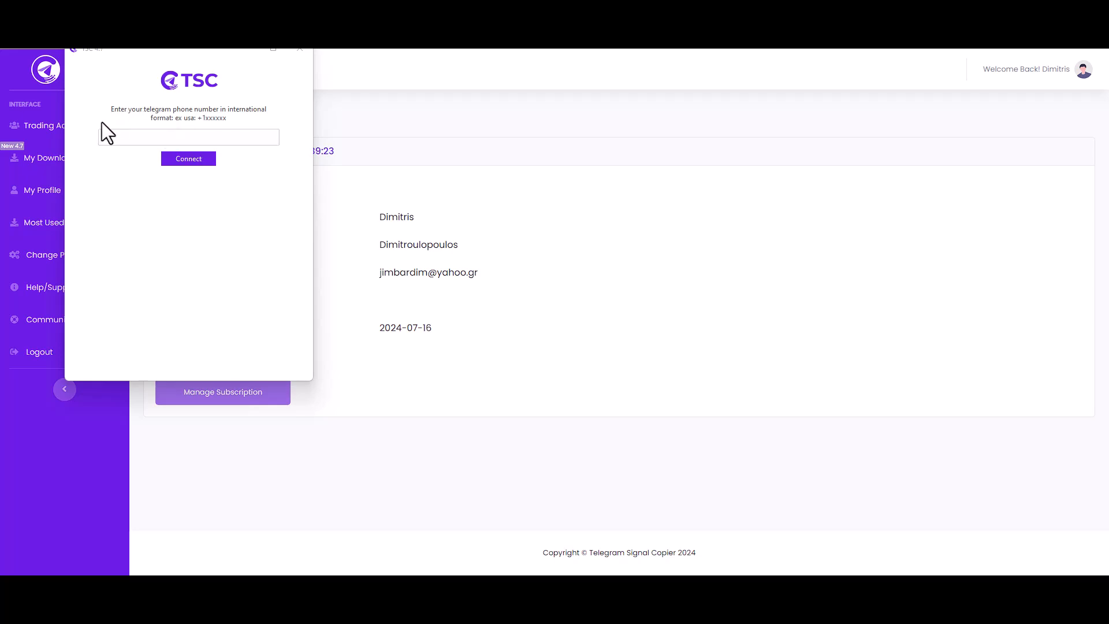
pyautogui.click(108, 137)
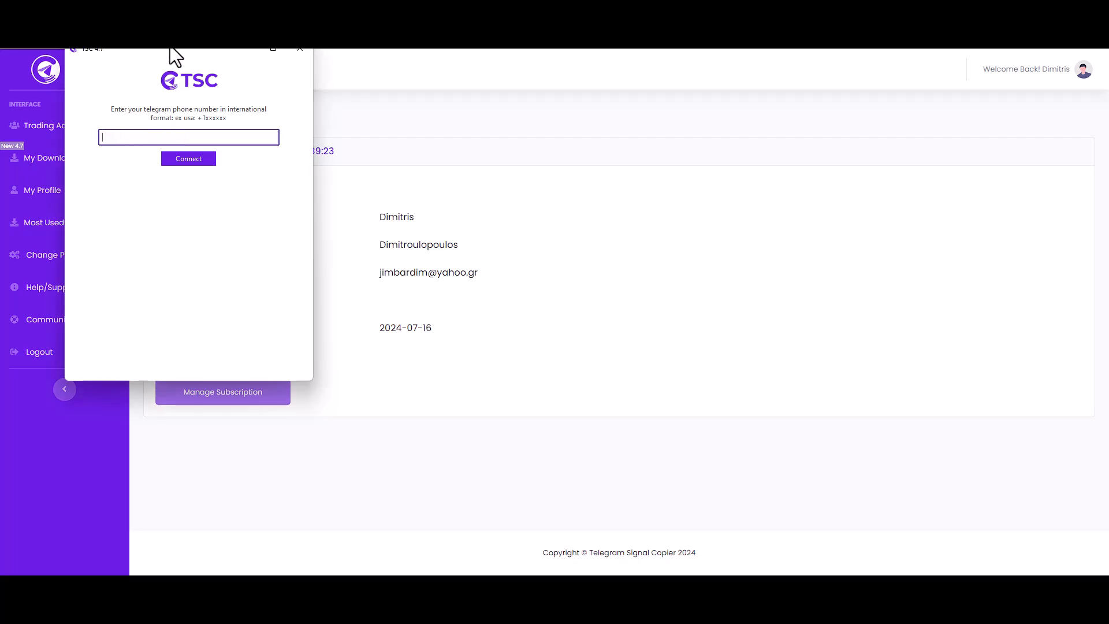
pyautogui.moveTo(176, 56); pyautogui.dragTo(317, 179)
pyautogui.click(366, 171)
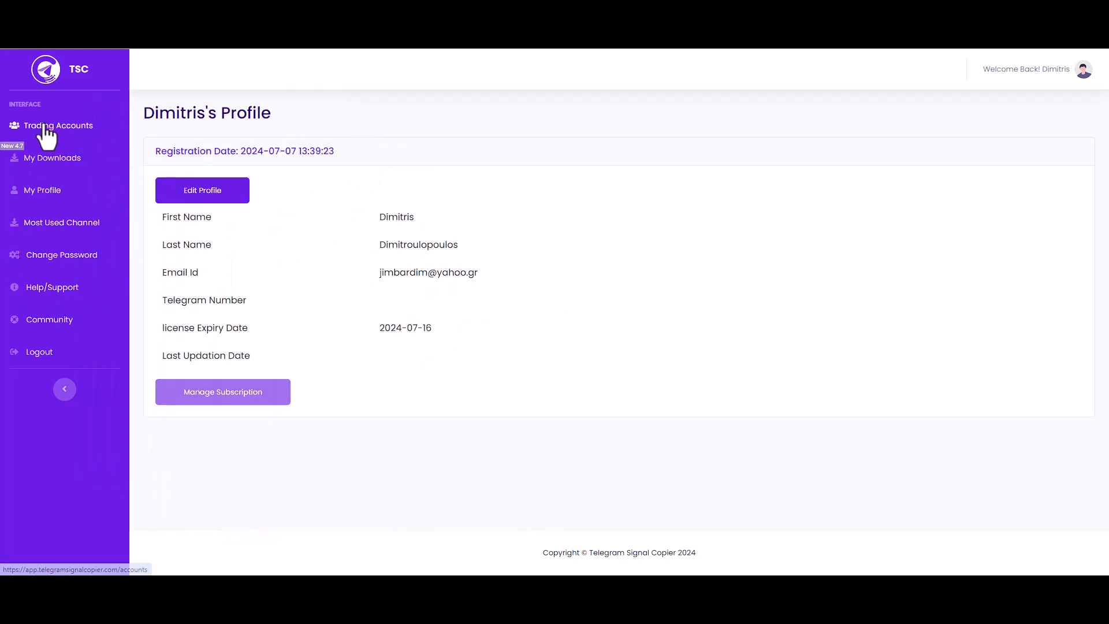
# Step: Check Trading Accounts and My Downloads, then return to the profile's empty Telegram Number
pyautogui.click(44, 126)
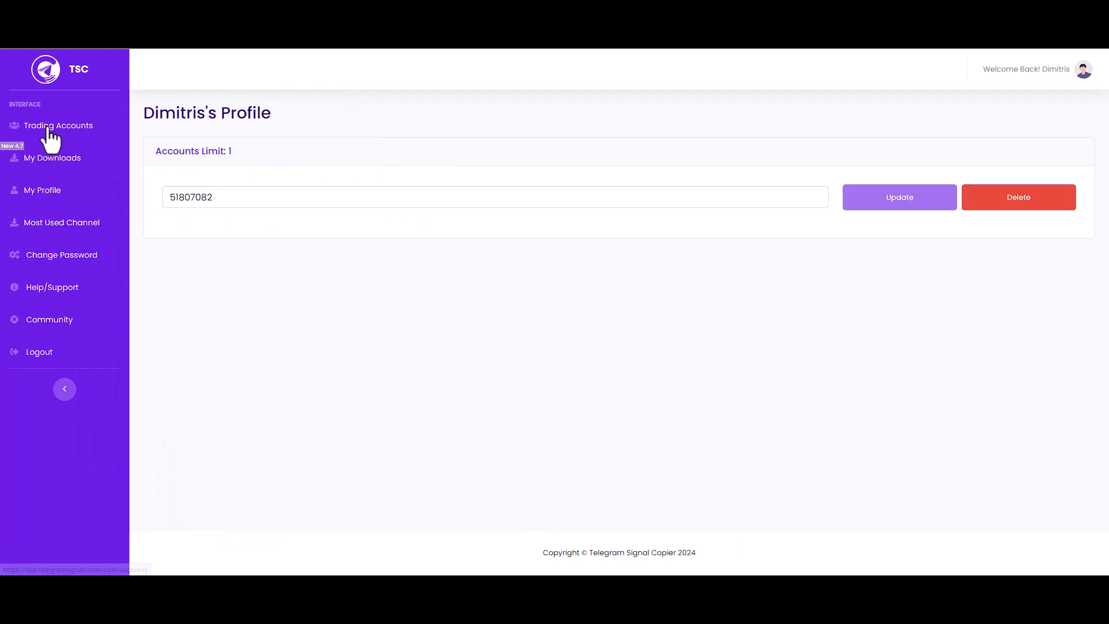
pyautogui.click(38, 160)
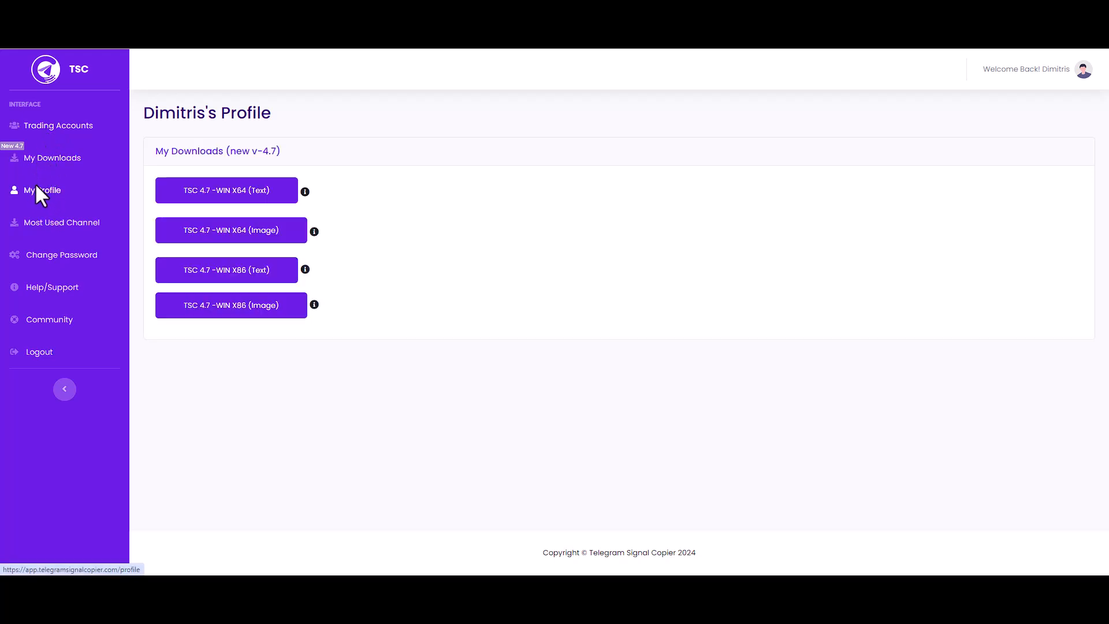
pyautogui.click(36, 187)
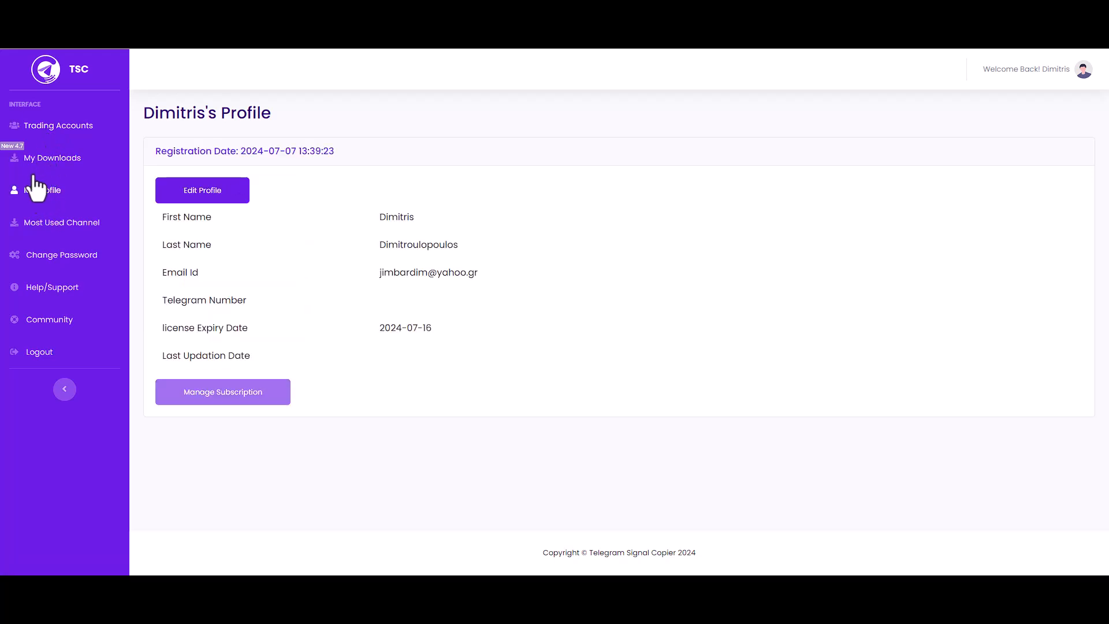
pyautogui.doubleClick(214, 300)
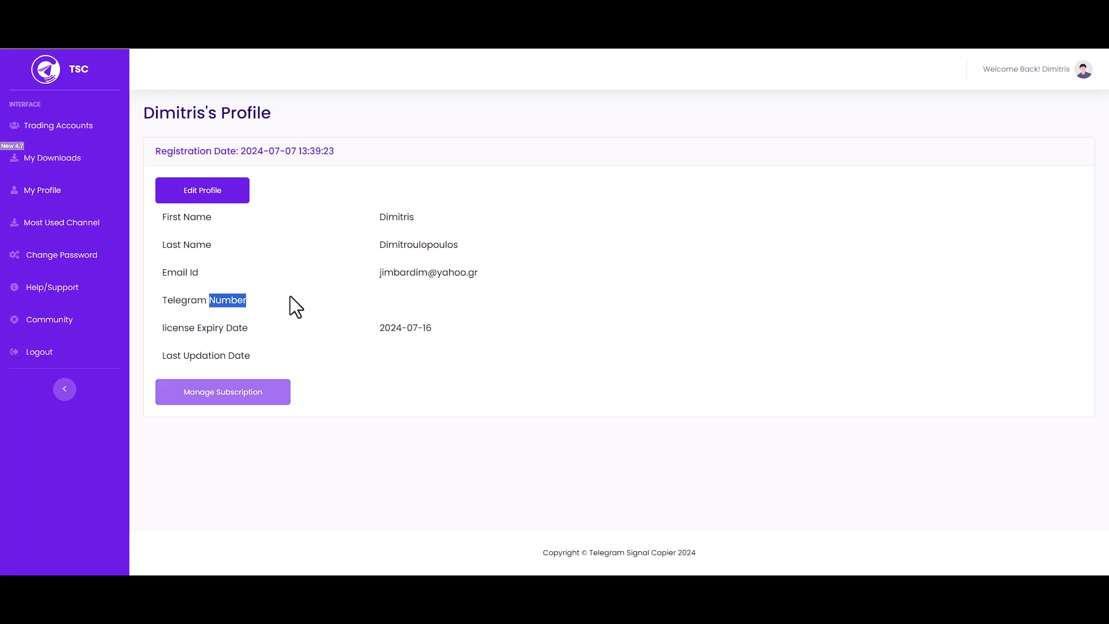
pyautogui.click(448, 308)
# Step: Edit the profile and start entering the Telegram number
pyautogui.click(193, 200)
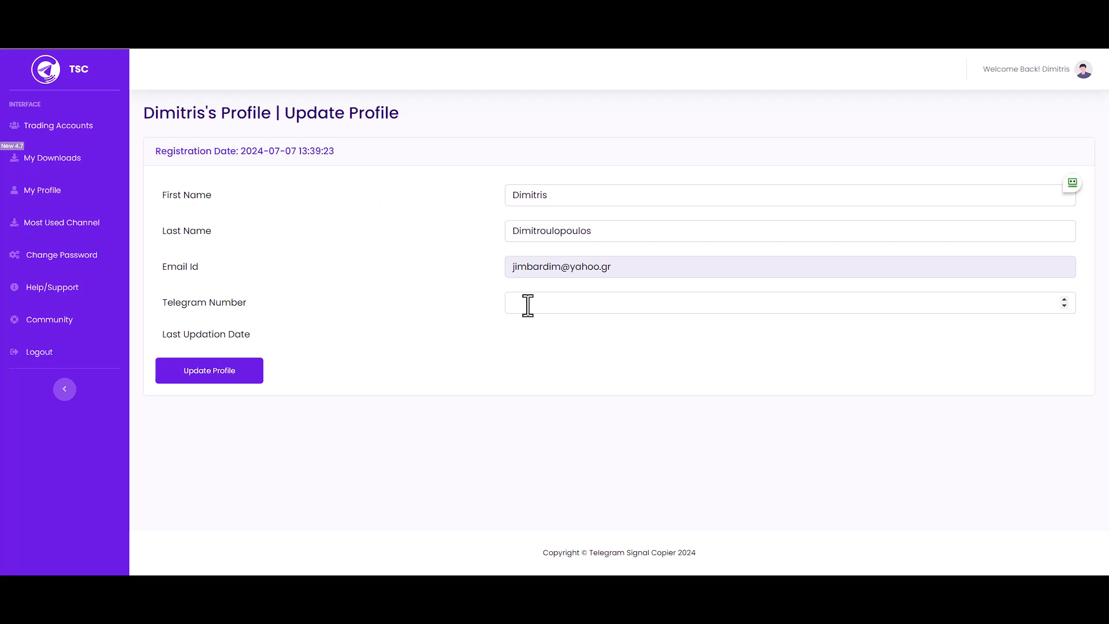
pyautogui.click(529, 306)
pyautogui.write('+')
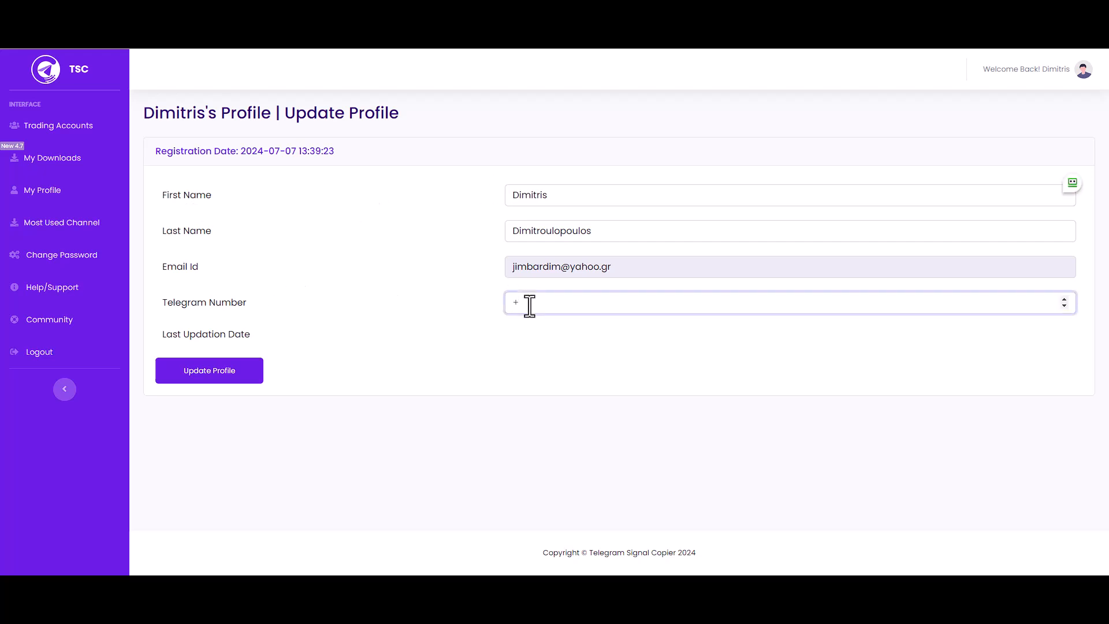
pyautogui.write('300')
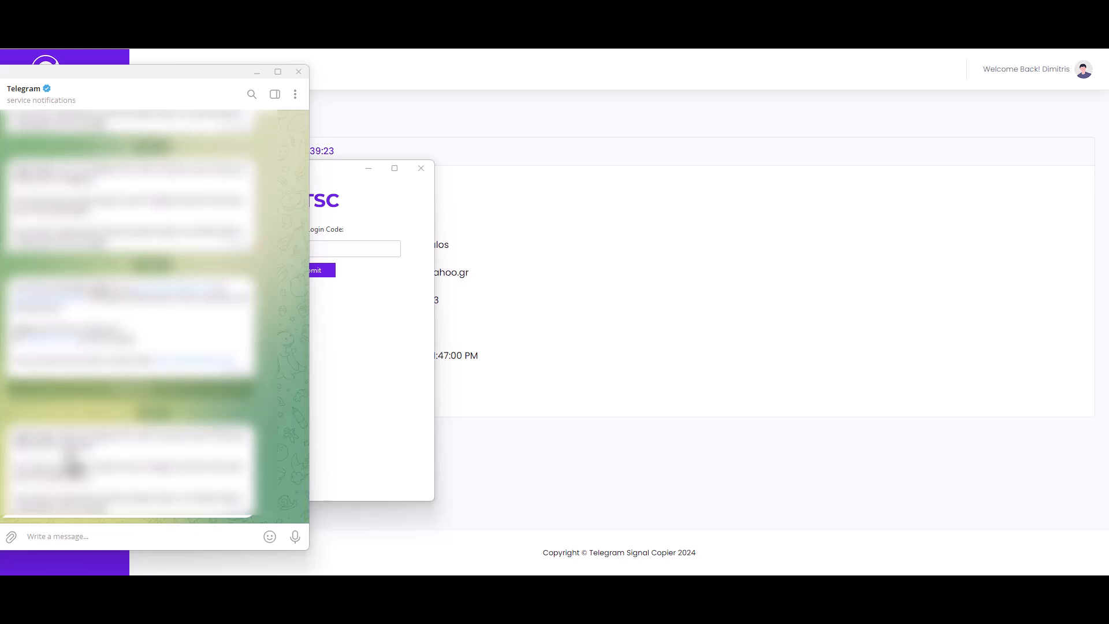
# Step: Read the login code message in Telegram, then minimize Telegram to reach the TSC login prompt
pyautogui.click(64, 434)
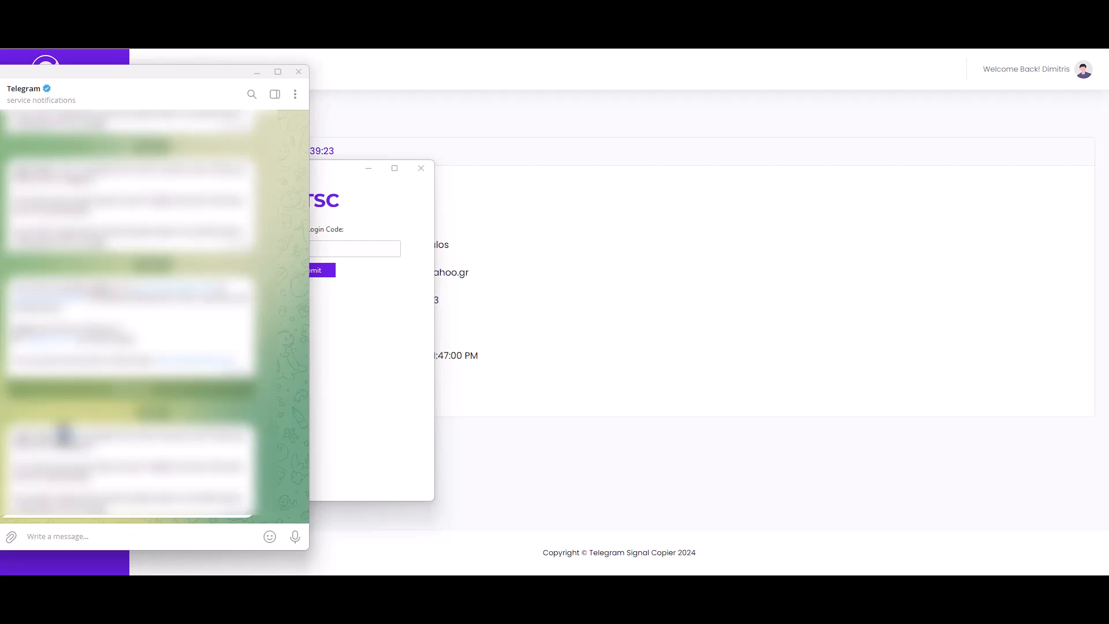
pyautogui.rightClick(64, 435)
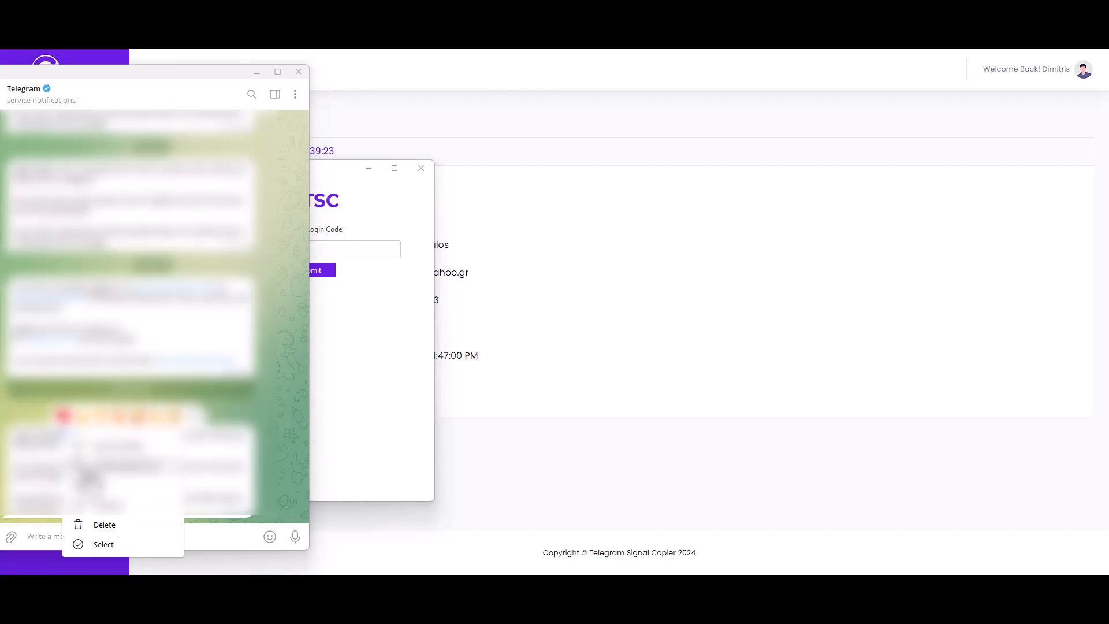
pyautogui.click(89, 477)
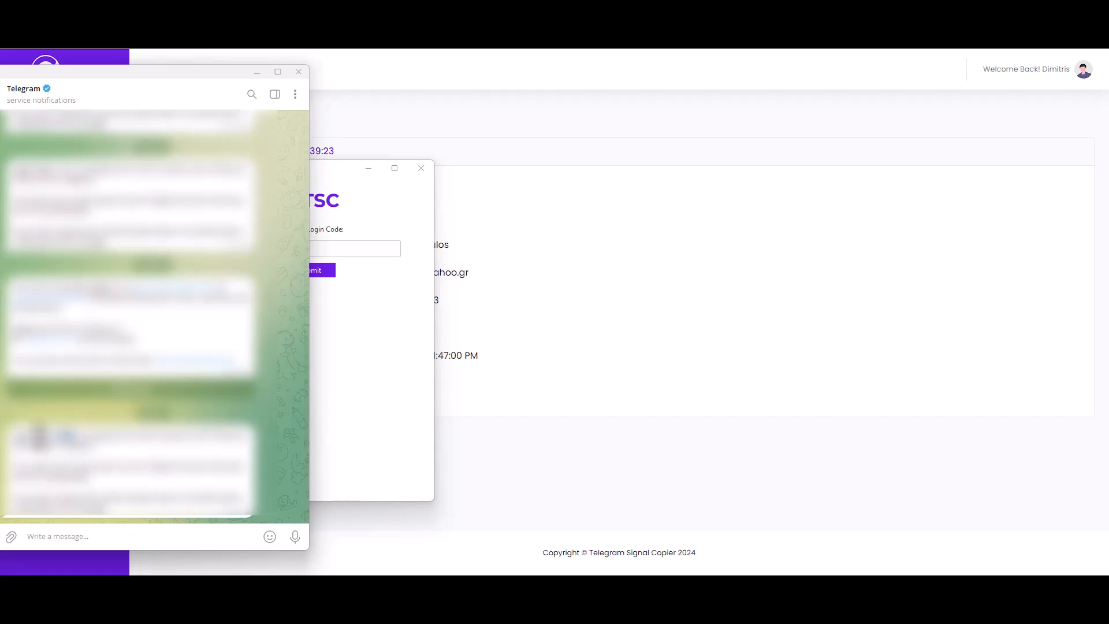
pyautogui.click(253, 73)
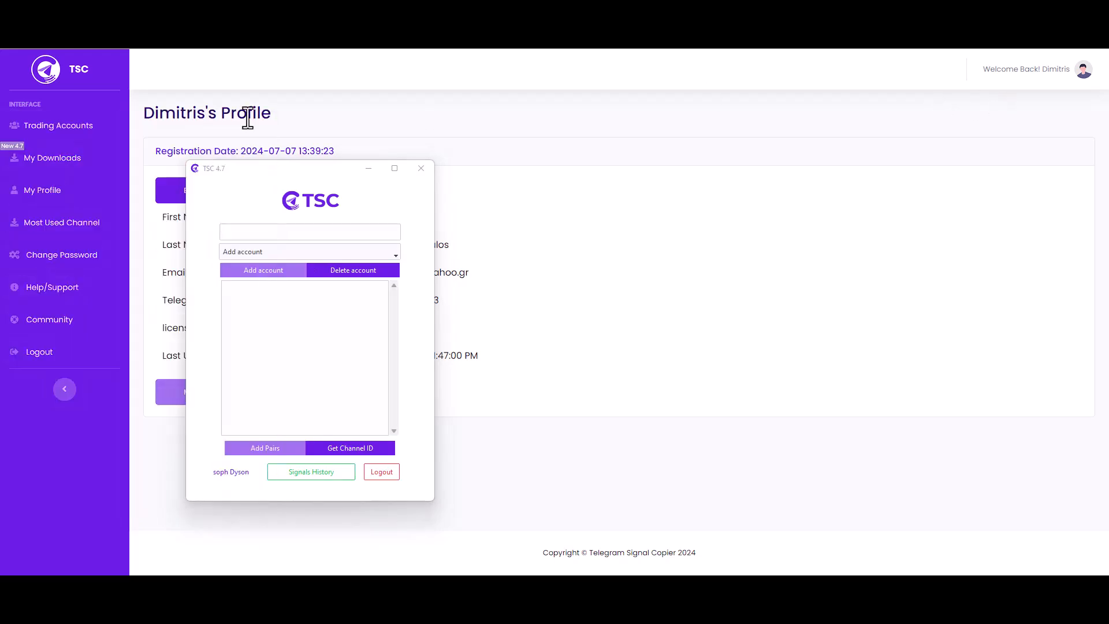
# Step: Copy the trading account number from the dashboard's Trading Accounts page
pyautogui.click(45, 131)
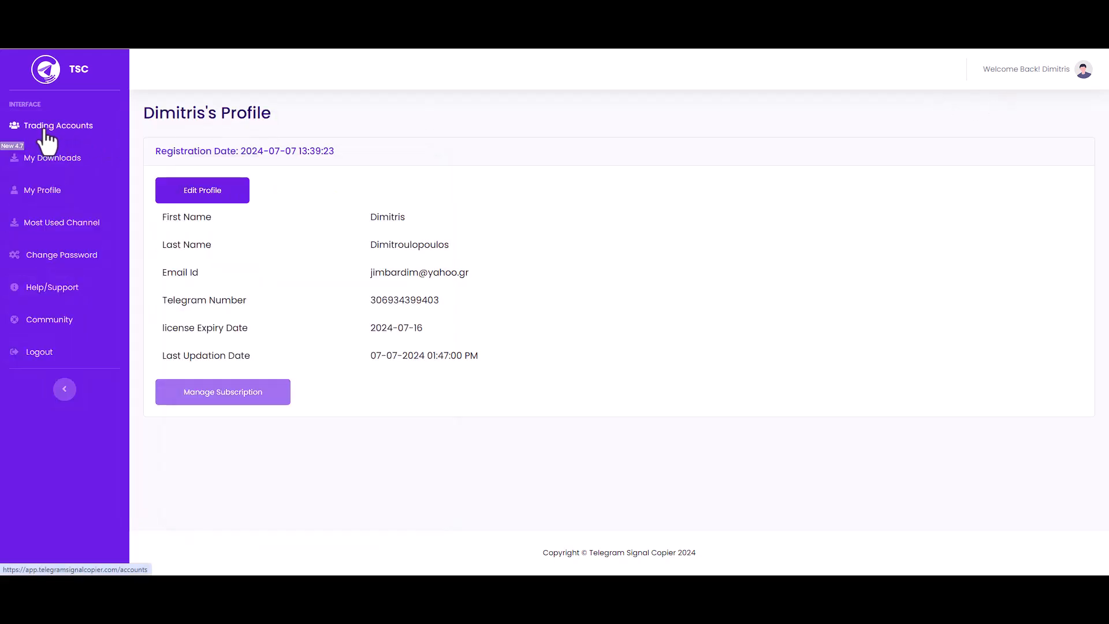
pyautogui.doubleClick(190, 197)
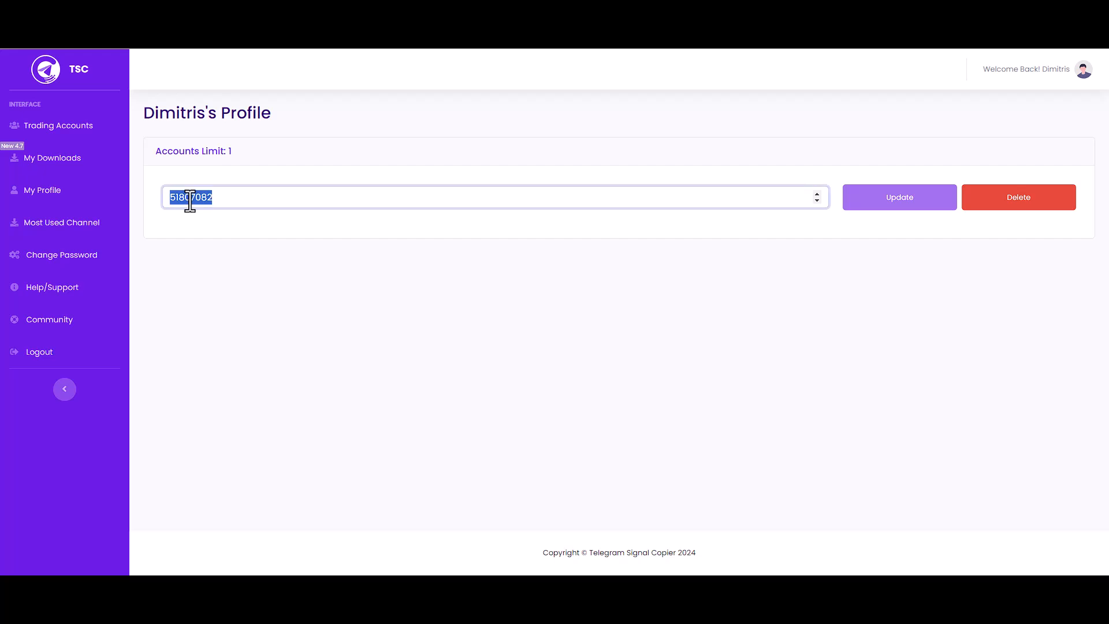
pyautogui.click(175, 195)
pyautogui.doubleClick(175, 198)
pyautogui.rightClick(175, 201)
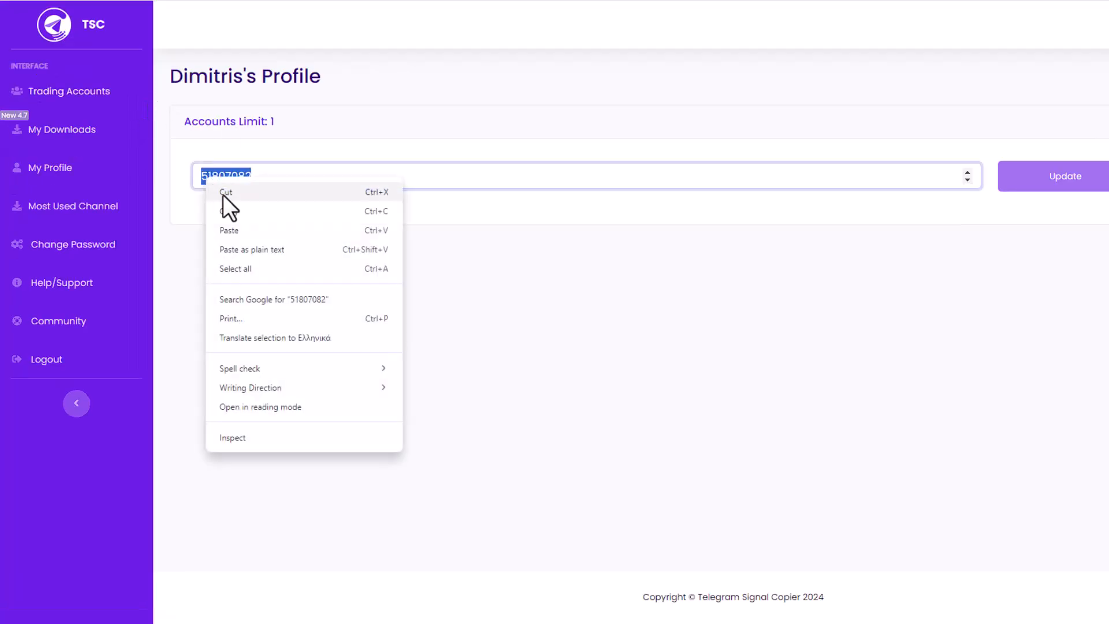
pyautogui.click(242, 211)
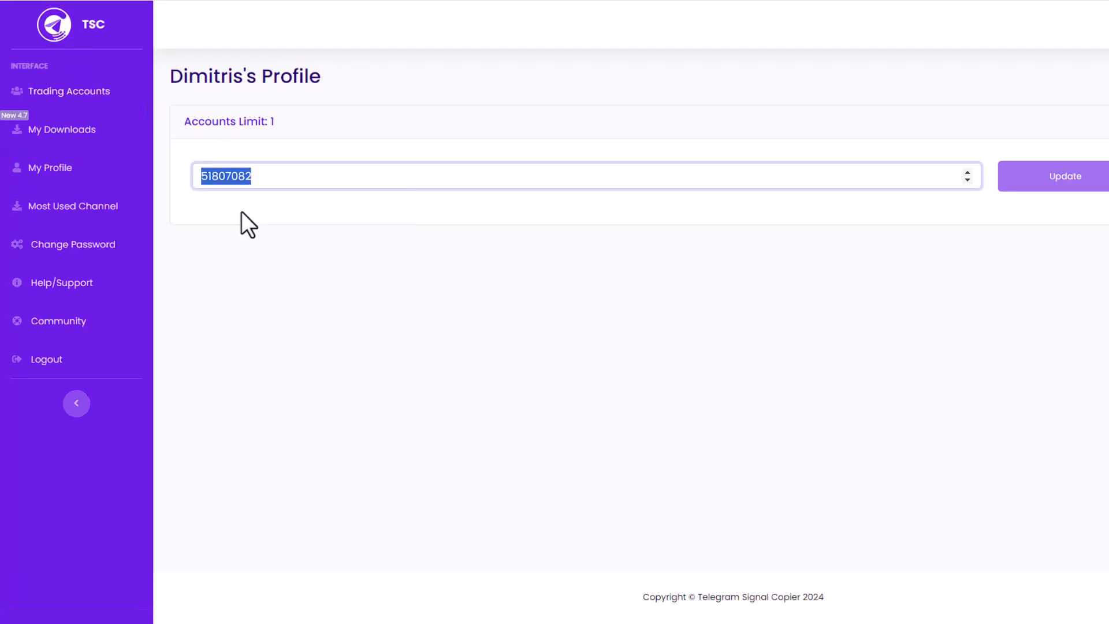
# Step: Add the copied account in the TSC desktop app and select it in the account dropdown
pyautogui.hotkey('alt', 'Tab')
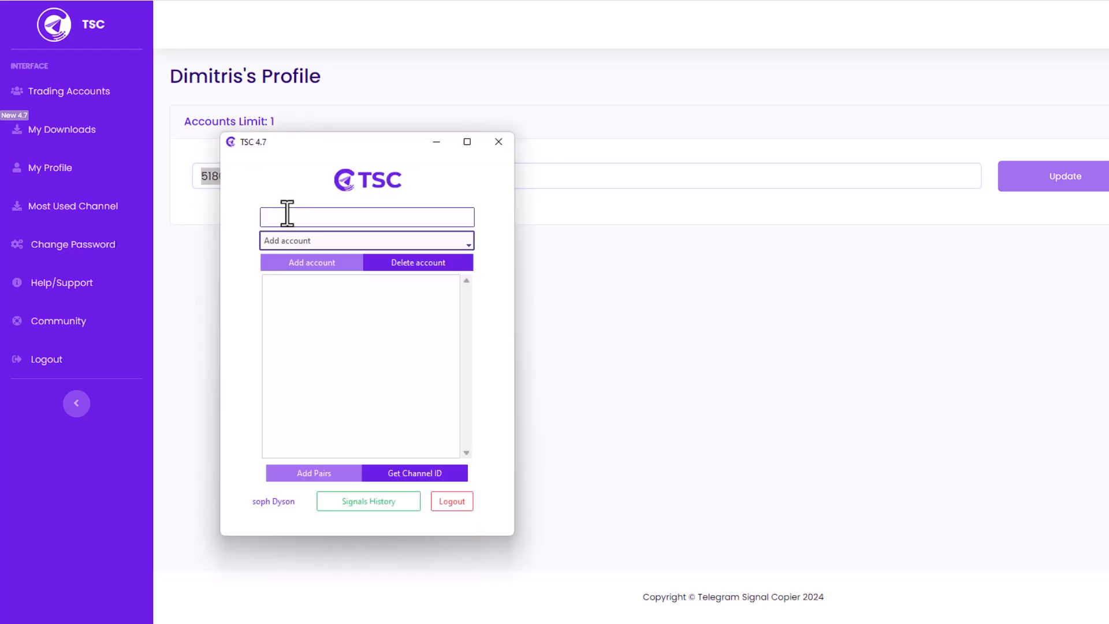
pyautogui.click(287, 214)
pyautogui.hotkey('ctrl', 'v')
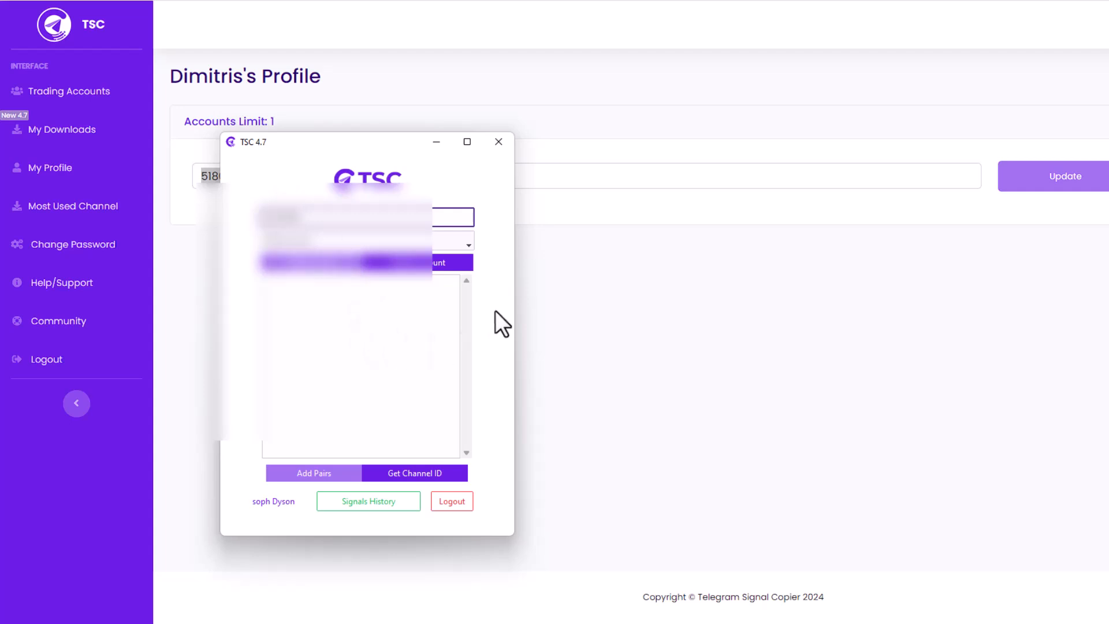
pyautogui.click(293, 266)
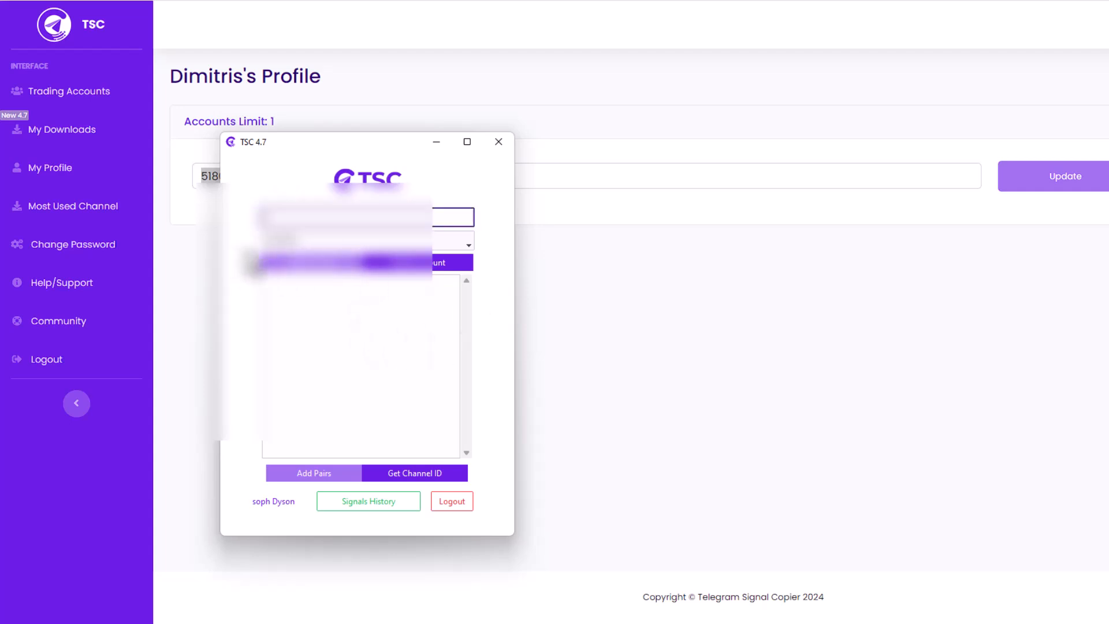
pyautogui.click(316, 242)
pyautogui.click(319, 258)
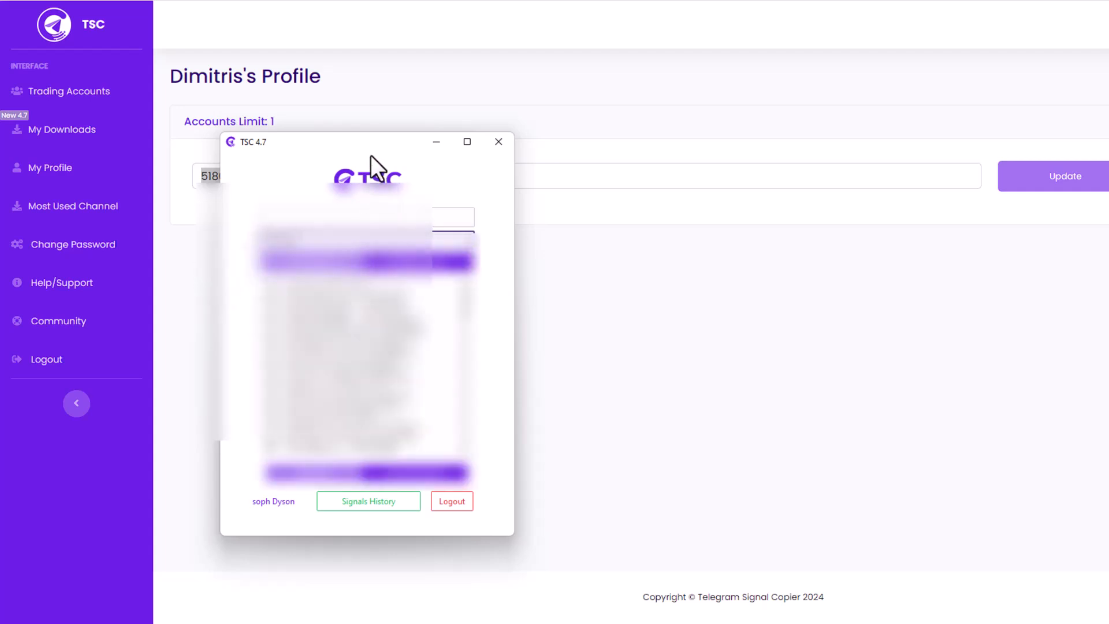
# Step: Open the keyword configuration for the Test channel
pyautogui.moveTo(368, 148); pyautogui.dragTo(377, 108)
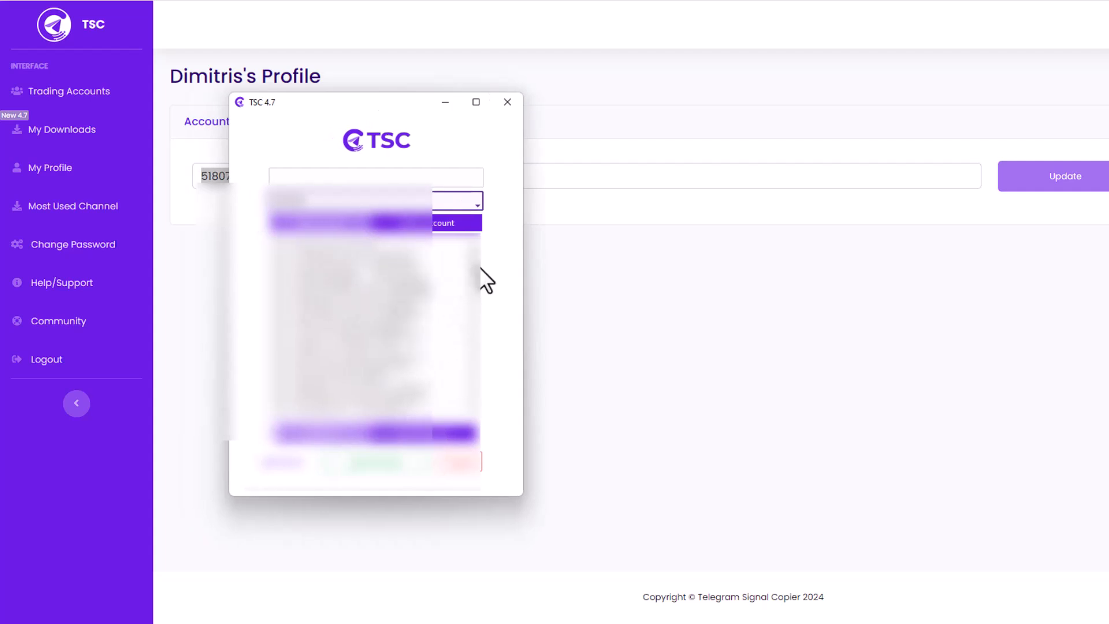
pyautogui.moveTo(479, 287); pyautogui.dragTo(479, 327)
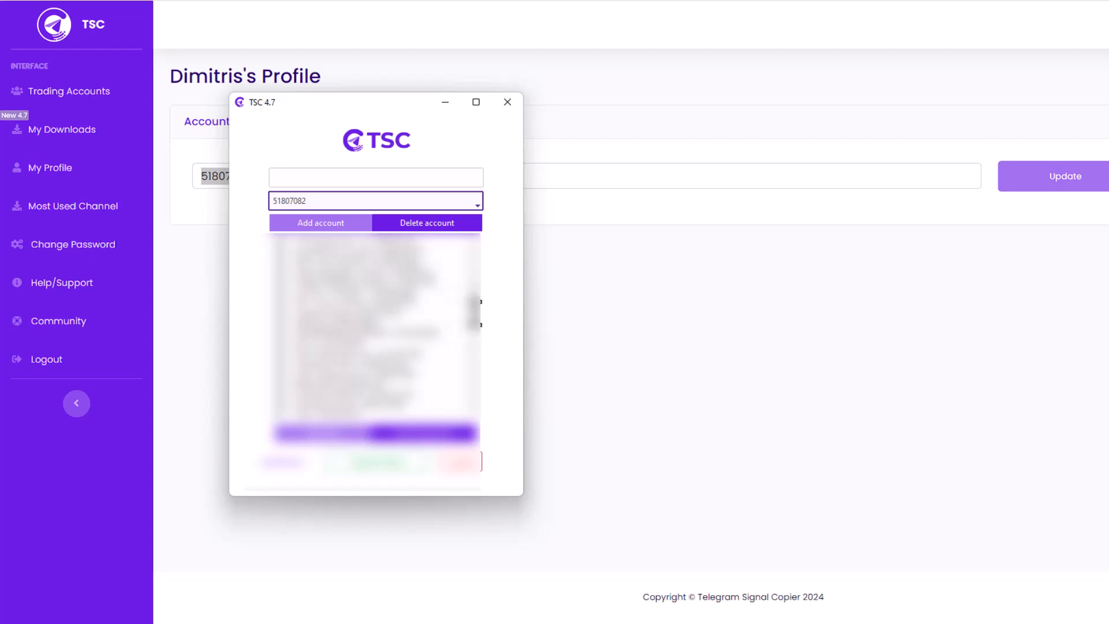
pyautogui.moveTo(480, 310); pyautogui.dragTo(479, 336)
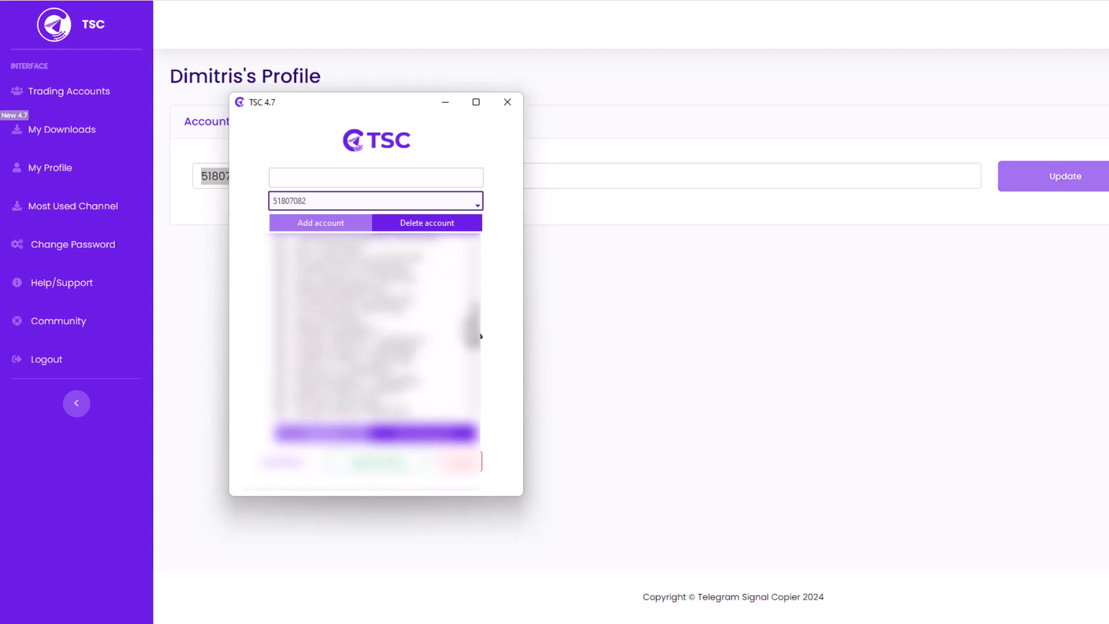
pyautogui.click(283, 318)
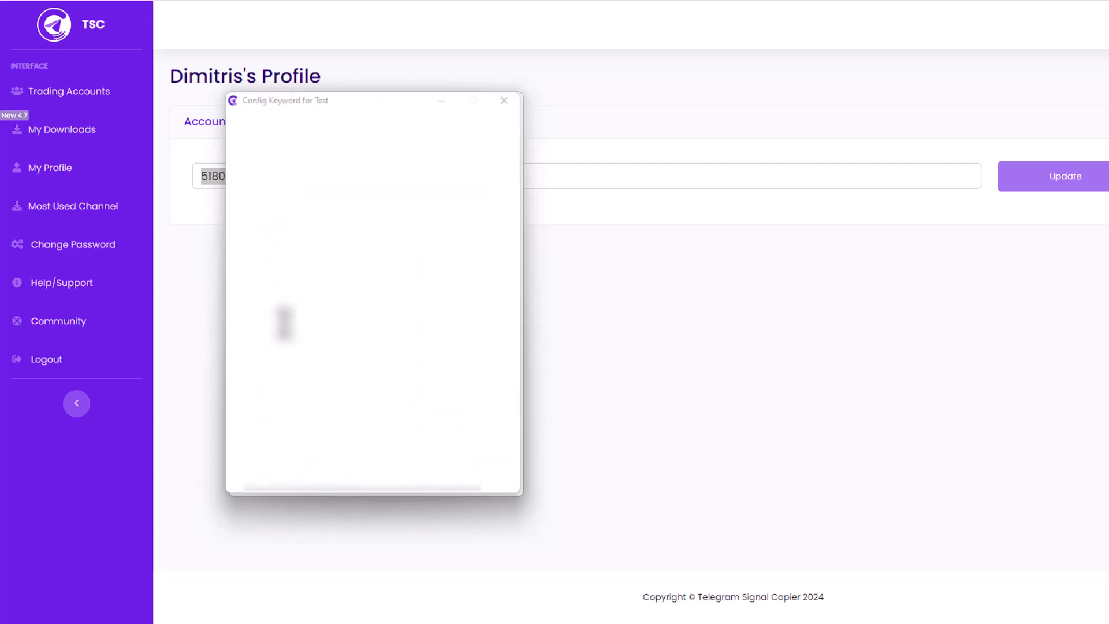
# Step: Reopen the Test channel's Config Keyword window and move it down and to the right
pyautogui.click(504, 101)
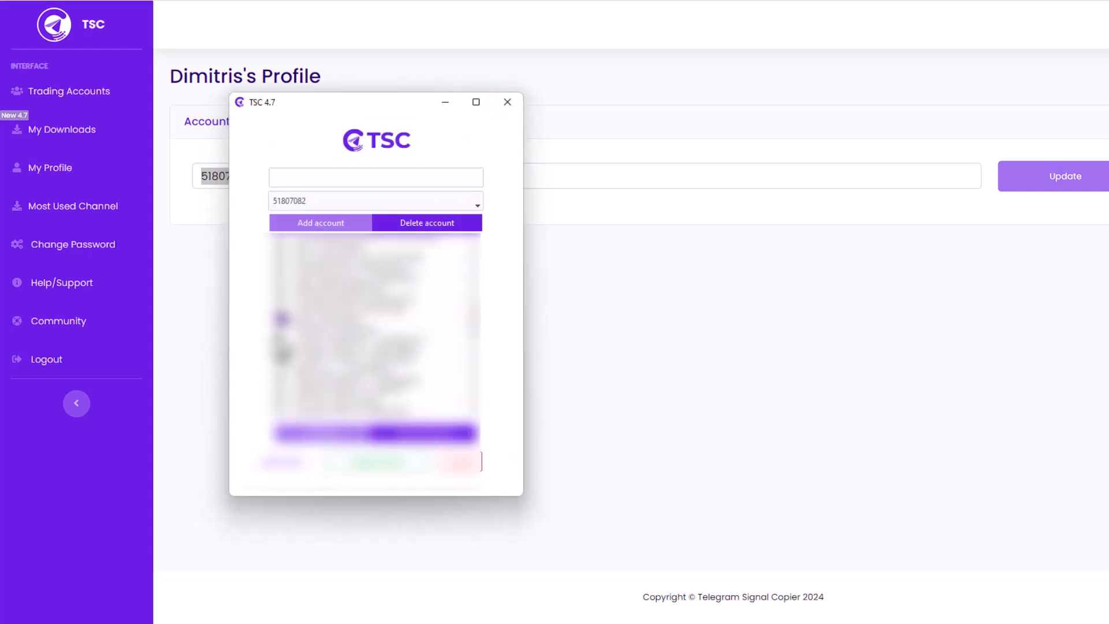
pyautogui.click(297, 319)
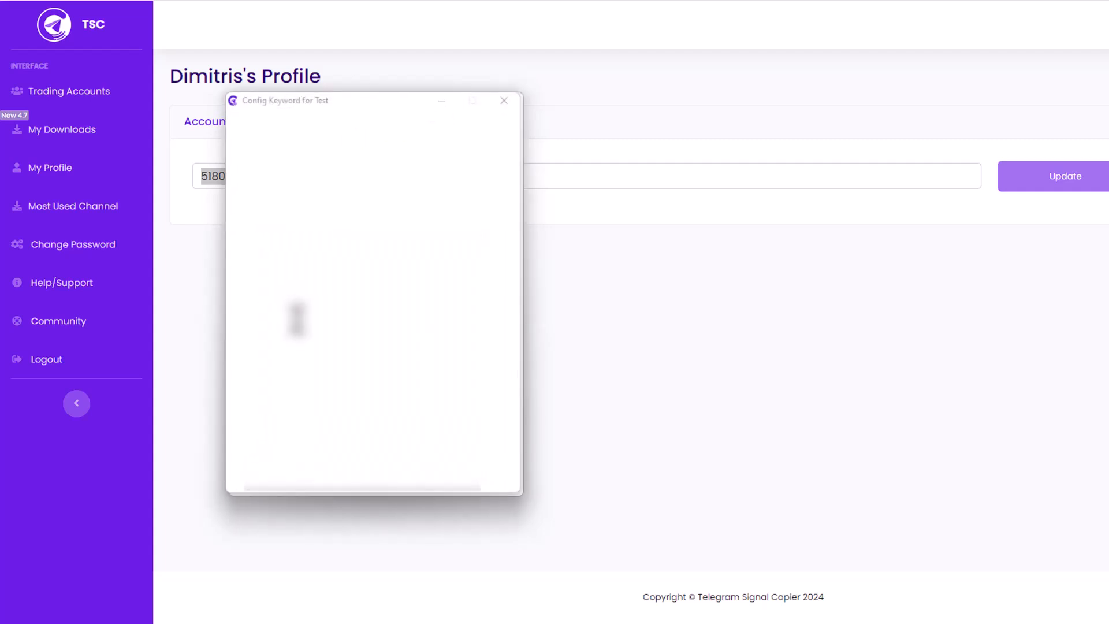
pyautogui.click(503, 101)
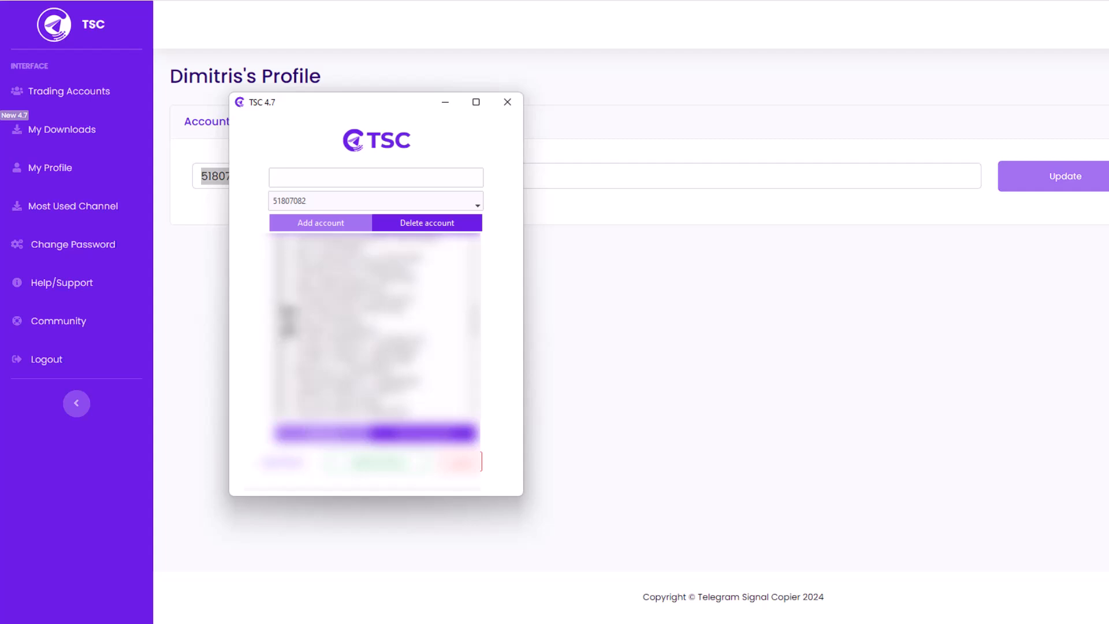
pyautogui.click(284, 319)
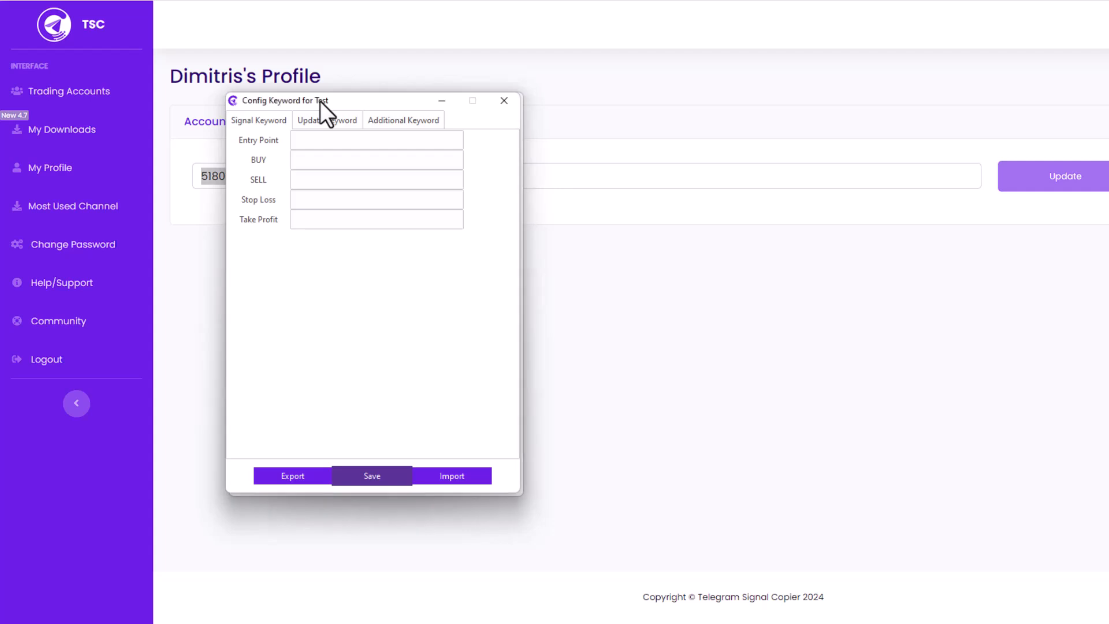
pyautogui.moveTo(320, 102); pyautogui.dragTo(526, 134)
# Step: Try '@' as the Entry Point keyword and 'buy now, buy, BUY' as BUY keywords, then clear BUY
pyautogui.click(501, 170)
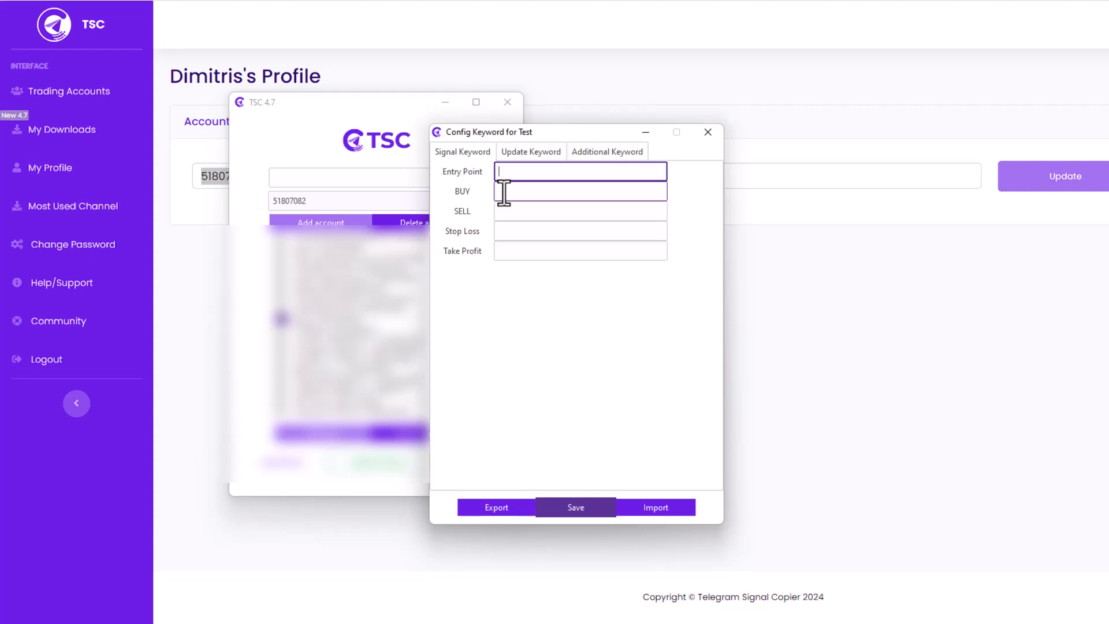
pyautogui.write('@')
pyautogui.click(527, 193)
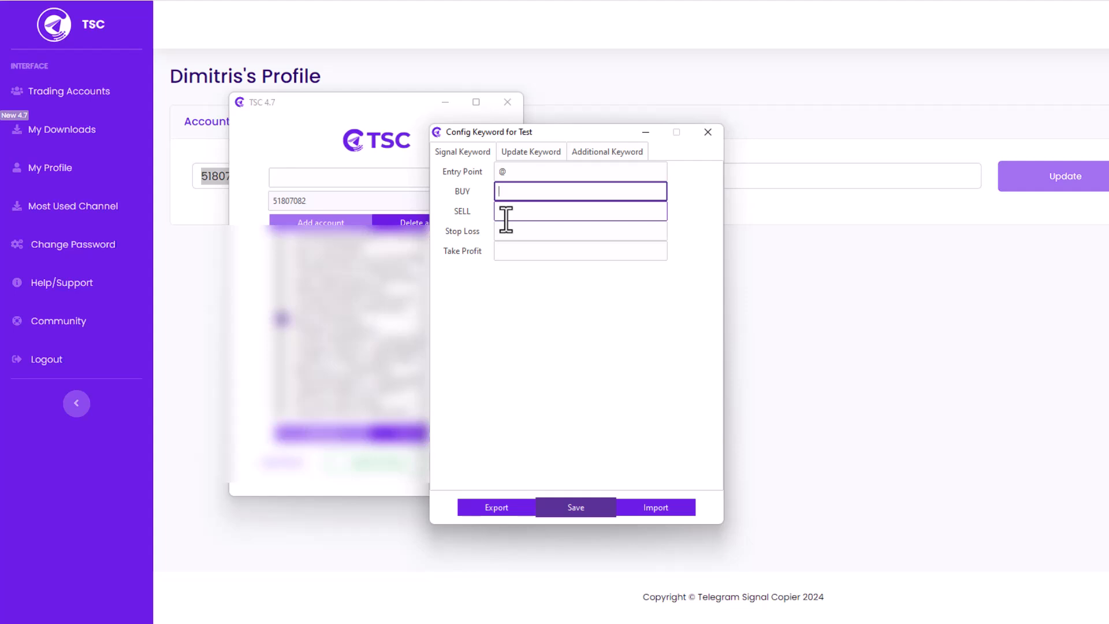
pyautogui.write('buy now')
pyautogui.press('BackSpace')
pyautogui.write('ow, buy, BUY')
pyautogui.press('BackSpace')
pyautogui.press('BackSpace')
pyautogui.press('BackSpace')
pyautogui.press('BackSpace')
pyautogui.press('BackSpace')
pyautogui.press('BackSpace')
pyautogui.press('BackSpace')
pyautogui.press('BackSpace')
pyautogui.press('BackSpace')
pyautogui.press('BackSpace')
pyautogui.press('BackSpace')
pyautogui.press('BackSpace')
pyautogui.press('BackSpace')
pyautogui.press('BackSpace')
pyautogui.press('BackSpace')
pyautogui.press('BackSpace')
pyautogui.press('BackSpace')
# Step: Enter 'stoploss, stop-loss,SL' as Stop Loss keywords, then delete them
pyautogui.click(506, 219)
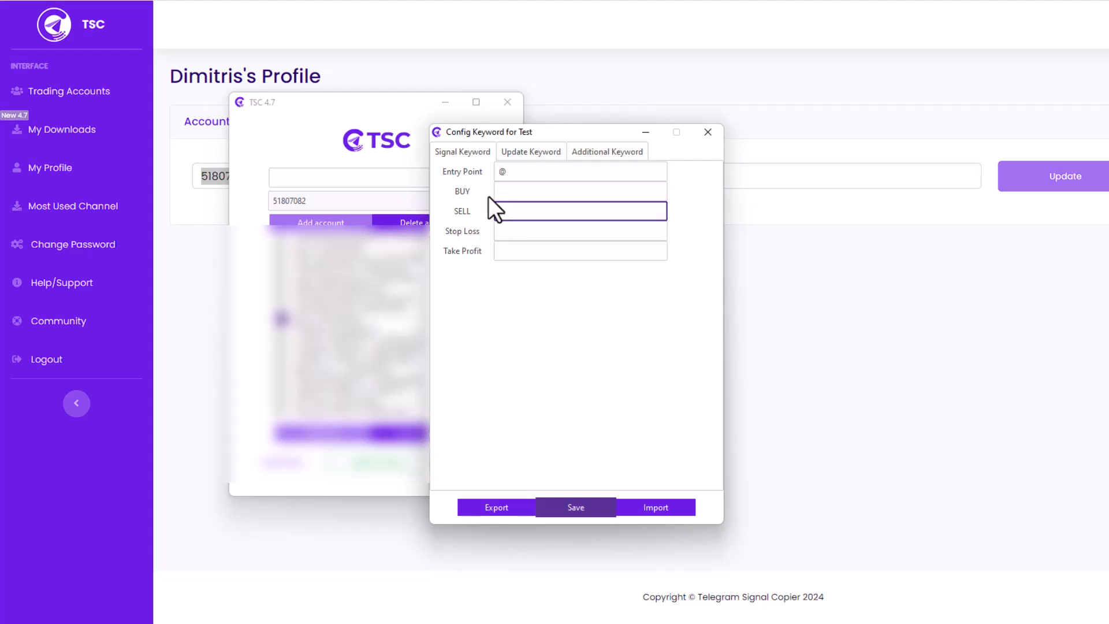
pyautogui.click(506, 230)
pyautogui.write('s')
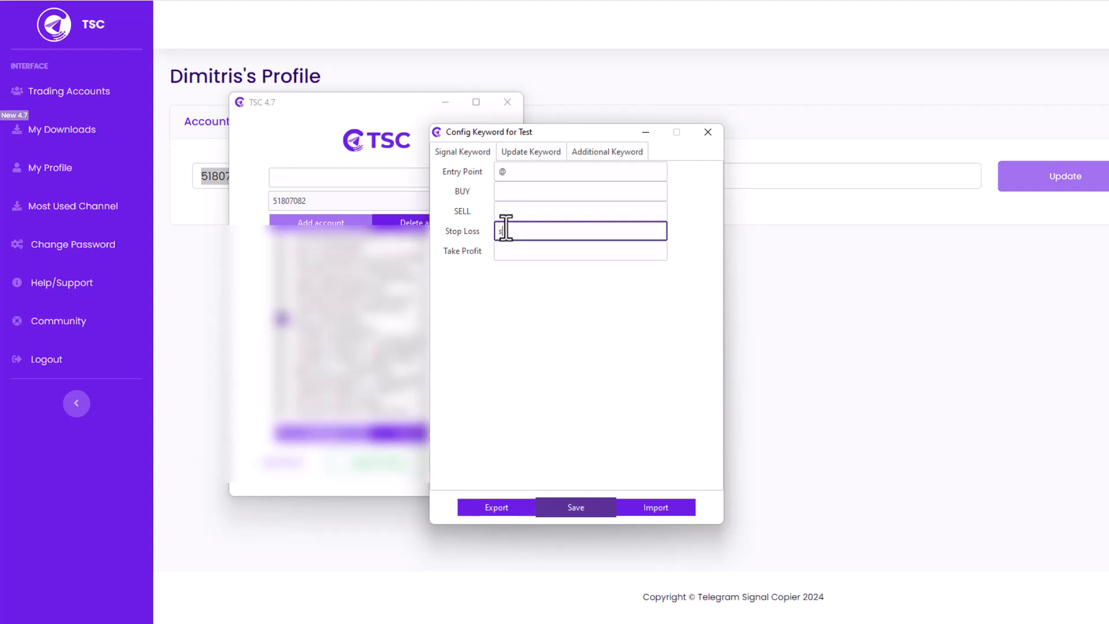
pyautogui.write('toploss, stop-loss,SL,')
pyautogui.moveTo(597, 234); pyautogui.dragTo(468, 235)
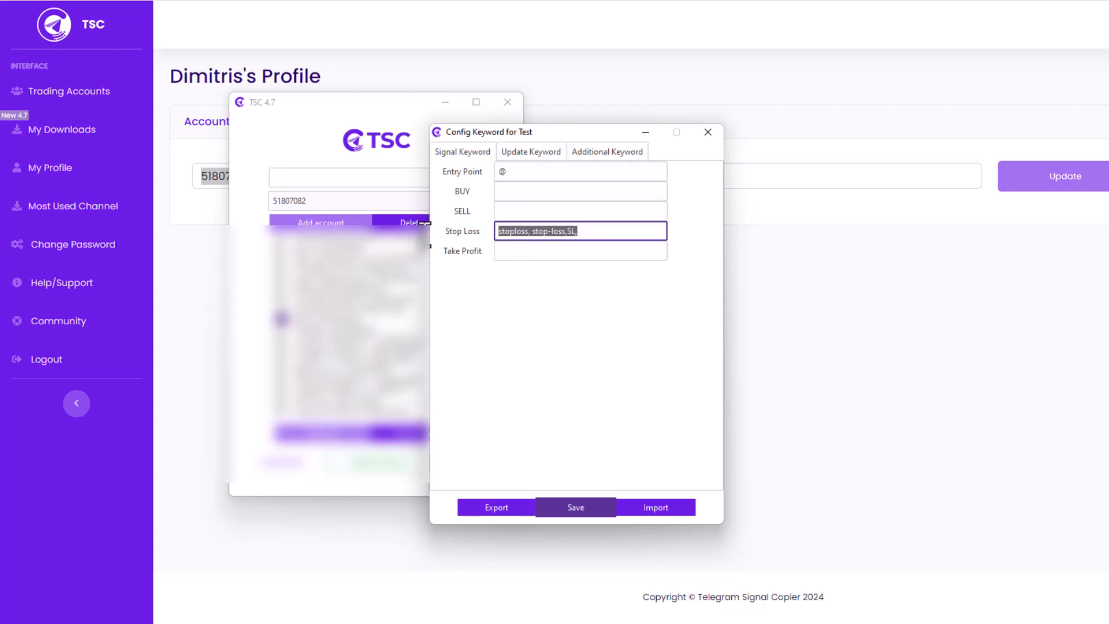
pyautogui.press('BackSpace')
# Step: Clear the trial 'TP!' Take Profit entry and remove the '@' from Entry Point
pyautogui.click(517, 250)
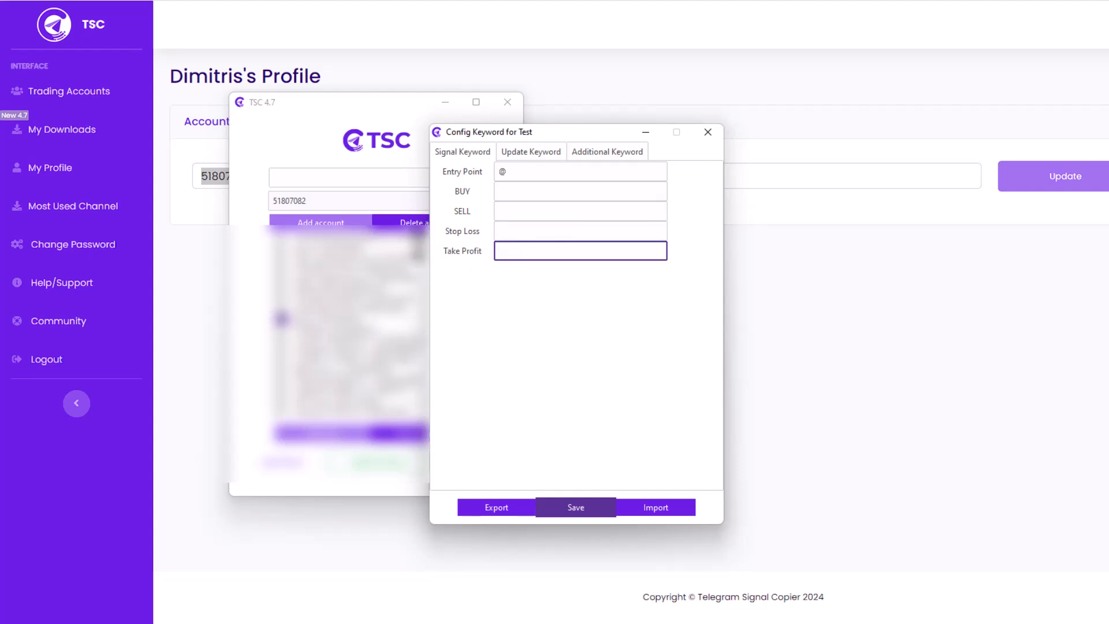
pyautogui.write('TP!')
pyautogui.press('BackSpace')
pyautogui.press('BackSpace')
pyautogui.click(525, 173)
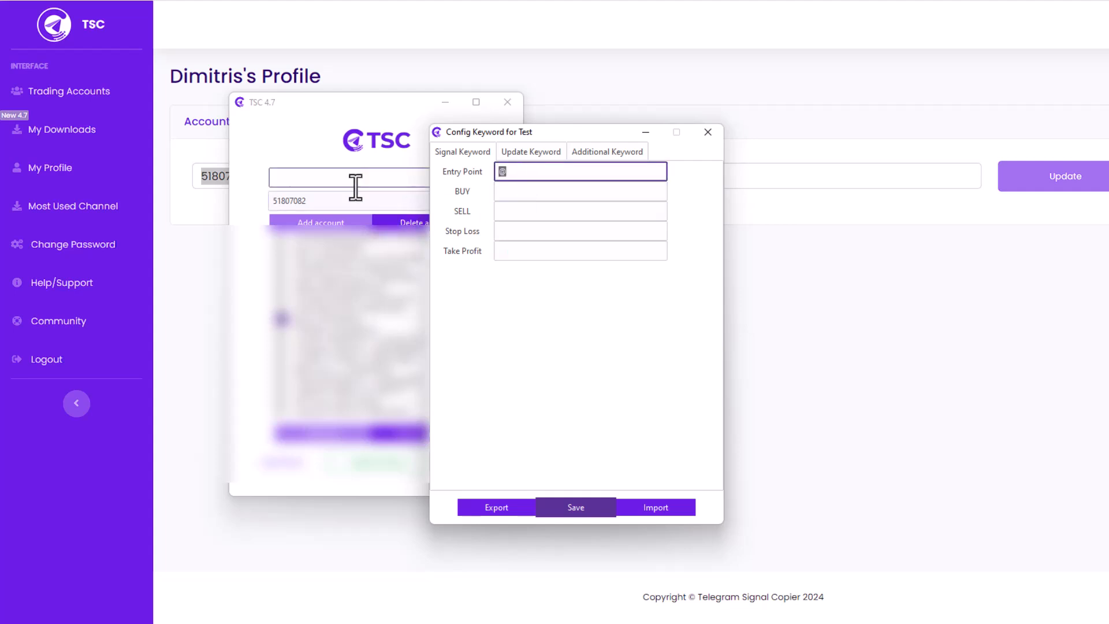
pyautogui.press('BackSpace')
# Step: Review the Update Keyword fields from Close TP2 through Break Even, then launch keyword Import
pyautogui.click(514, 153)
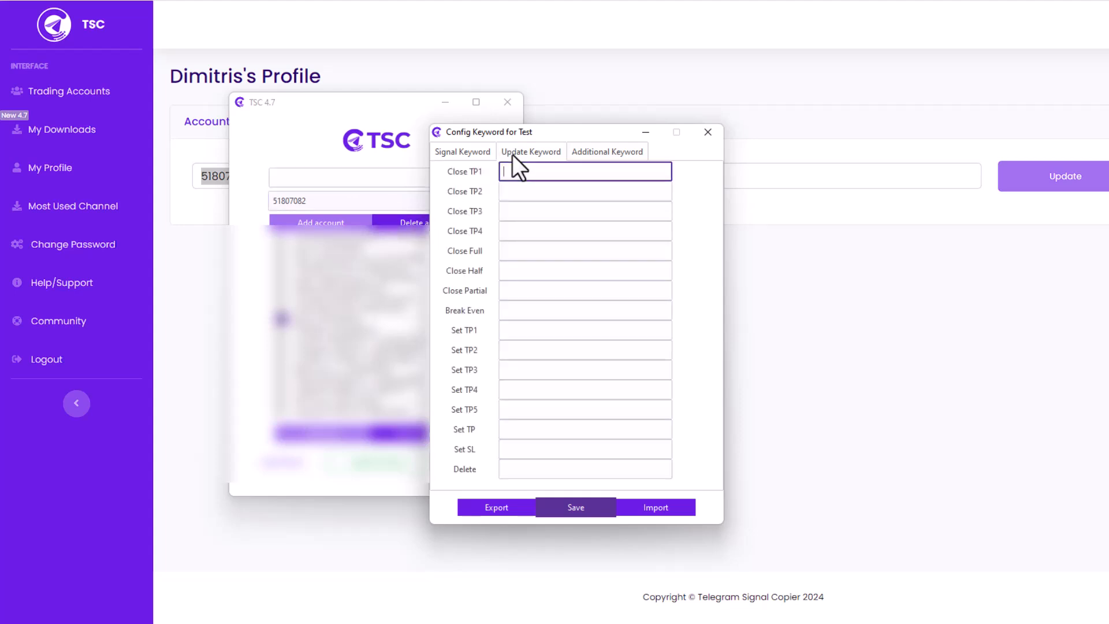
pyautogui.click(519, 189)
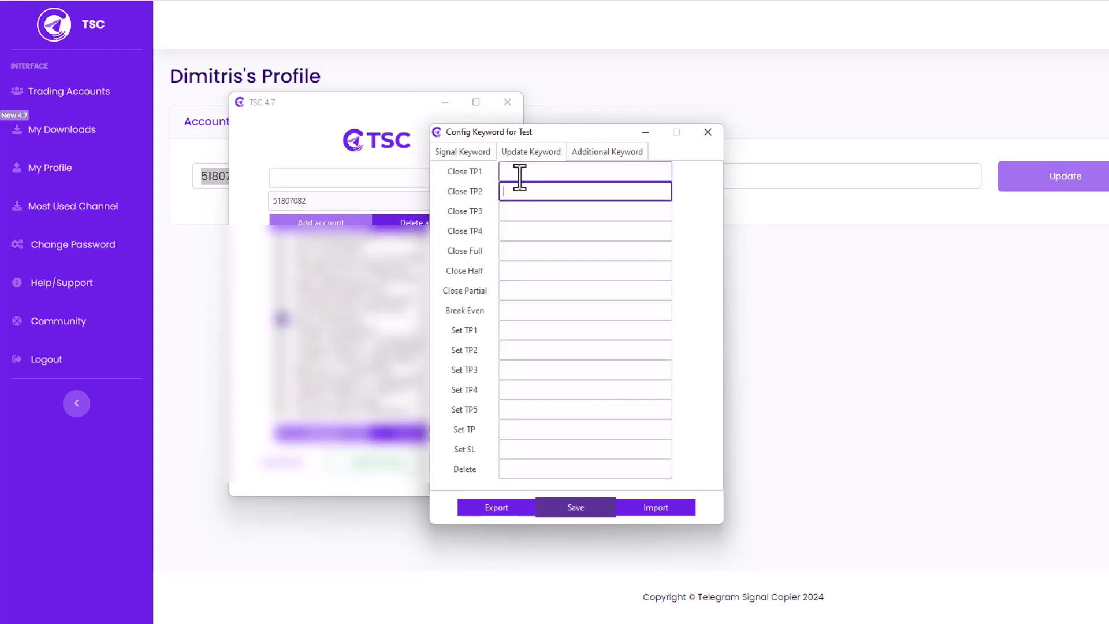
pyautogui.click(514, 233)
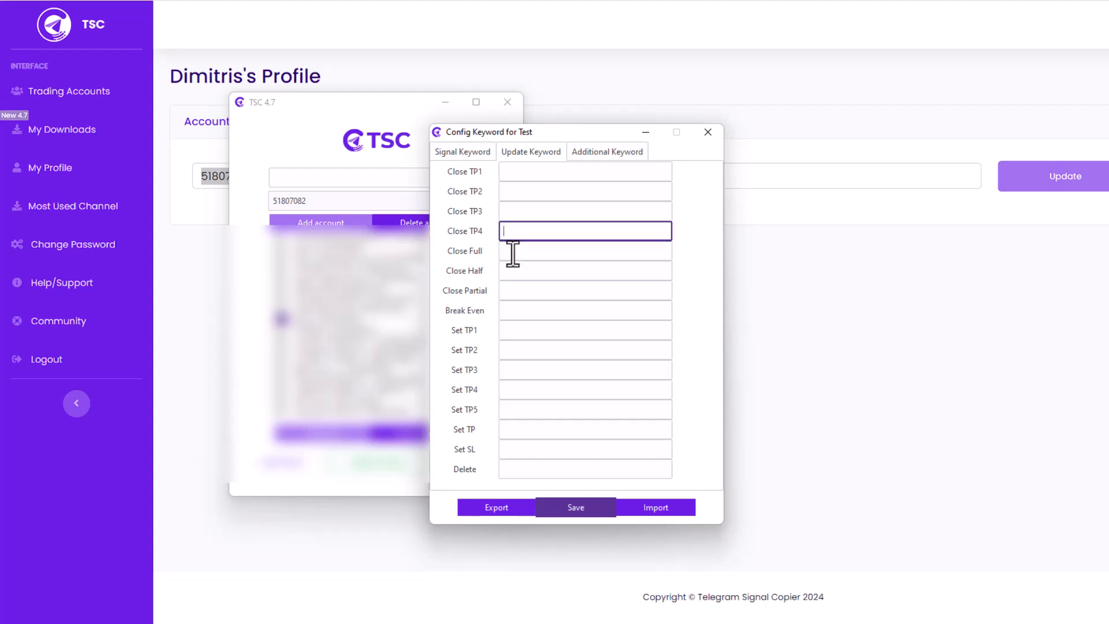
pyautogui.click(511, 252)
pyautogui.click(515, 272)
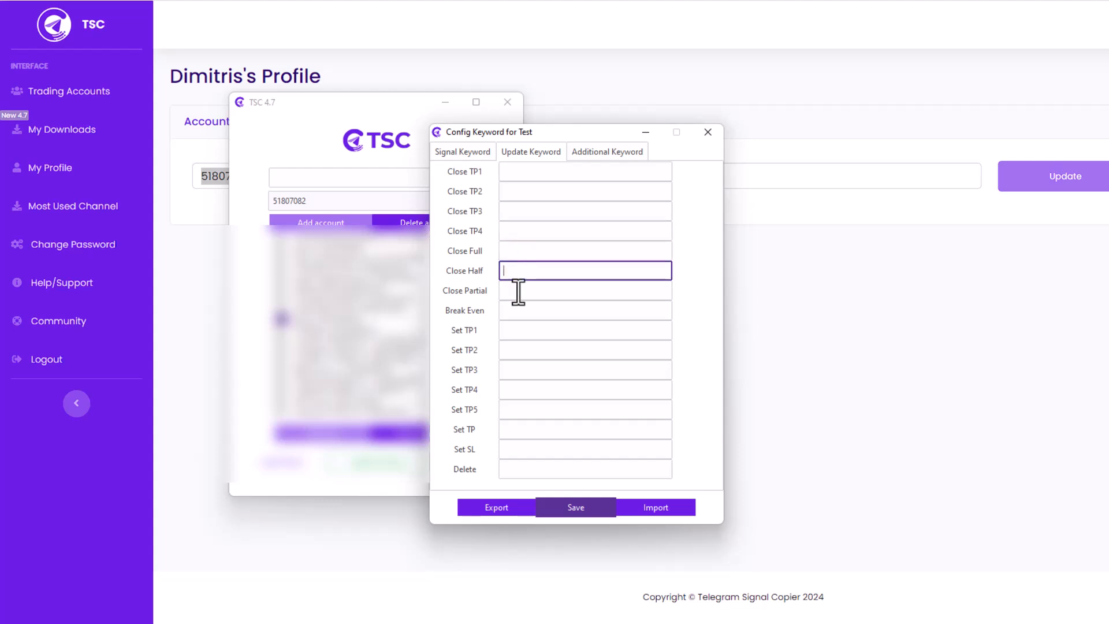
pyautogui.click(516, 293)
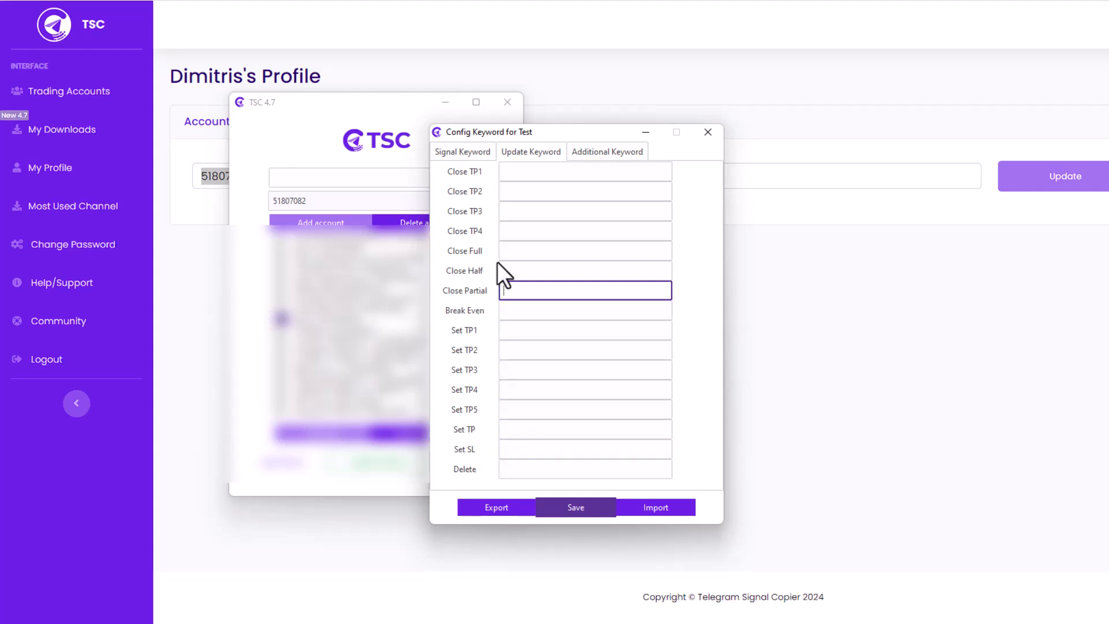
pyautogui.click(517, 316)
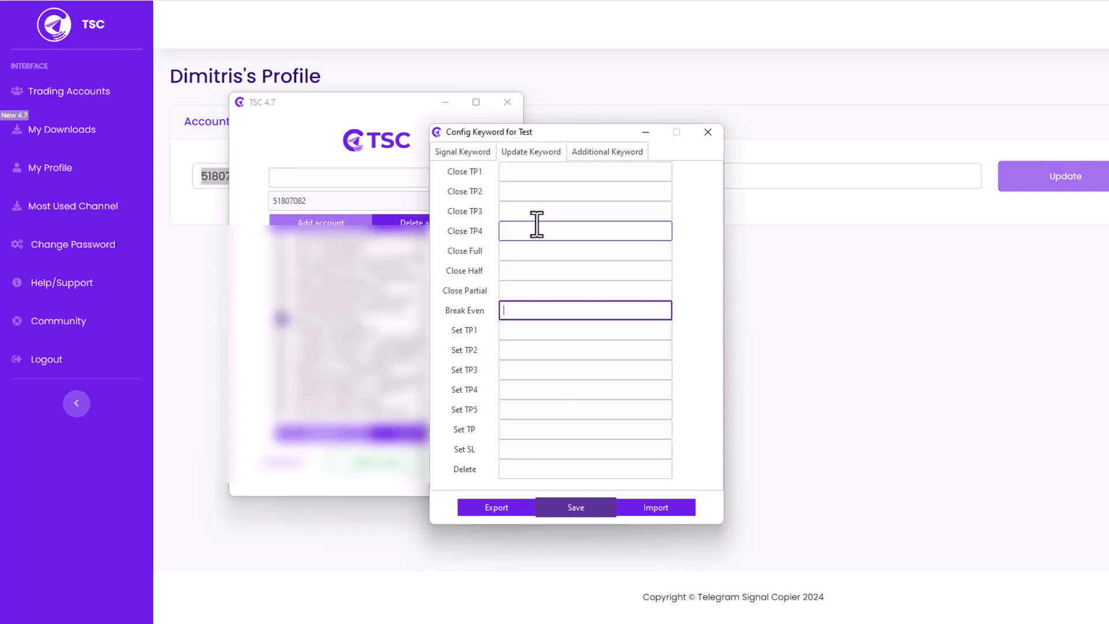
pyautogui.click(647, 510)
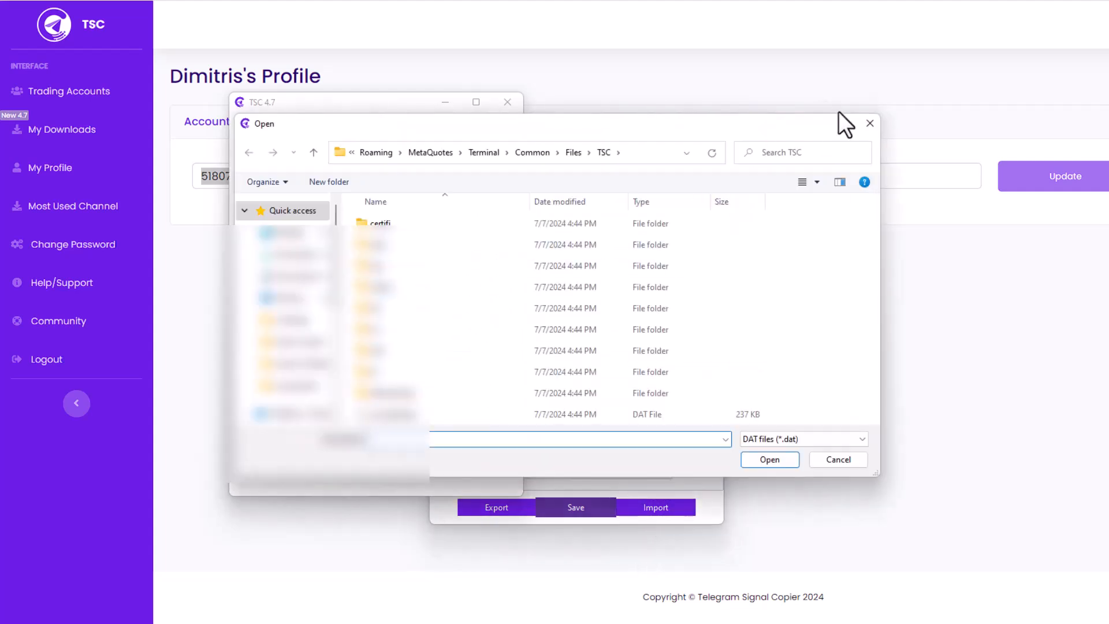
# Step: Cancel the file import and display the Additional Keyword settings
pyautogui.click(869, 123)
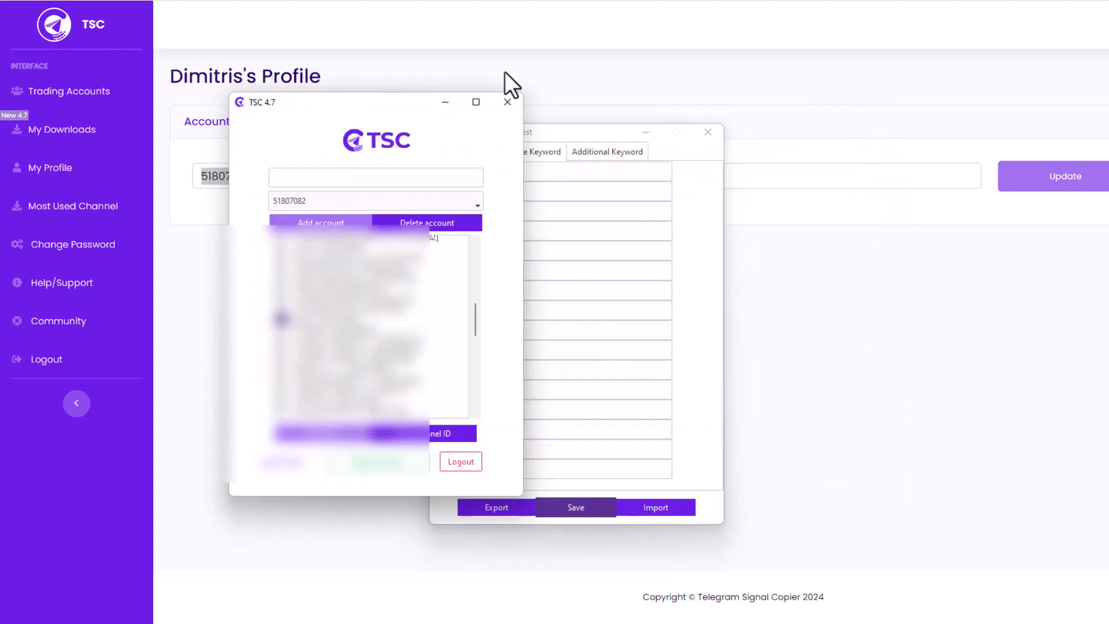
pyautogui.click(447, 98)
pyautogui.click(587, 154)
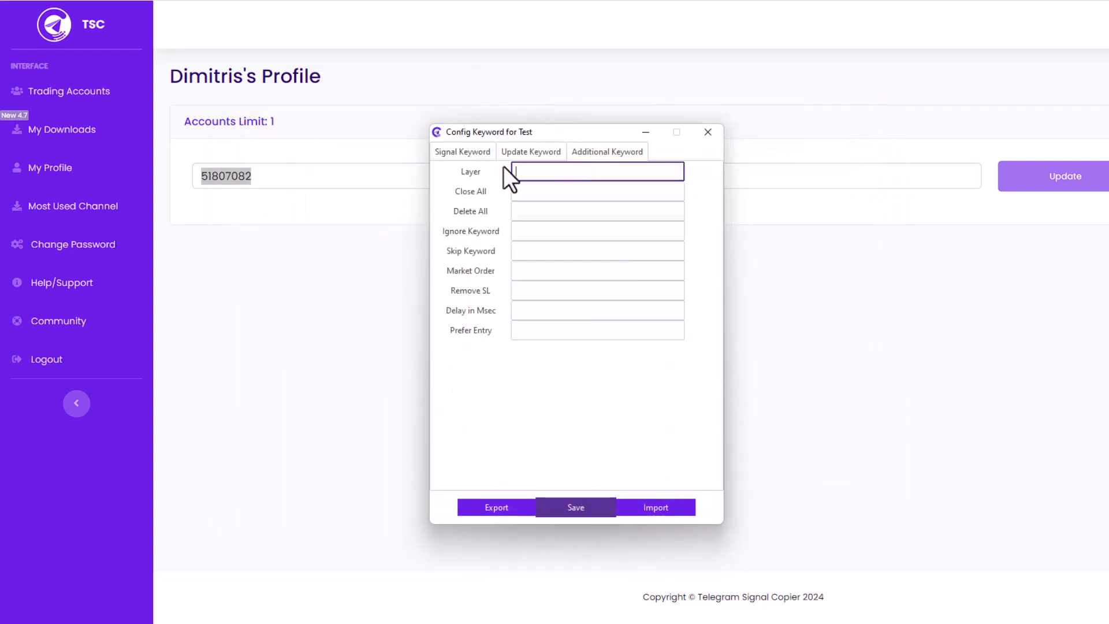
# Step: Review the Additional Keyword fields from Delete All to Delay in Msec, then return to Signal Keyword
pyautogui.click(525, 211)
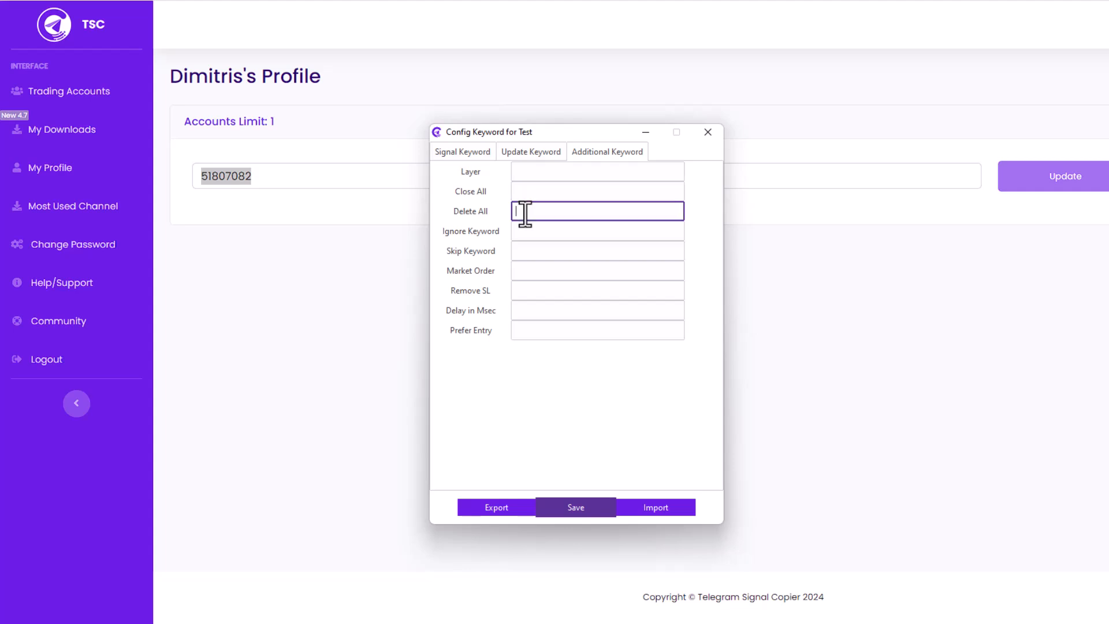
pyautogui.click(522, 231)
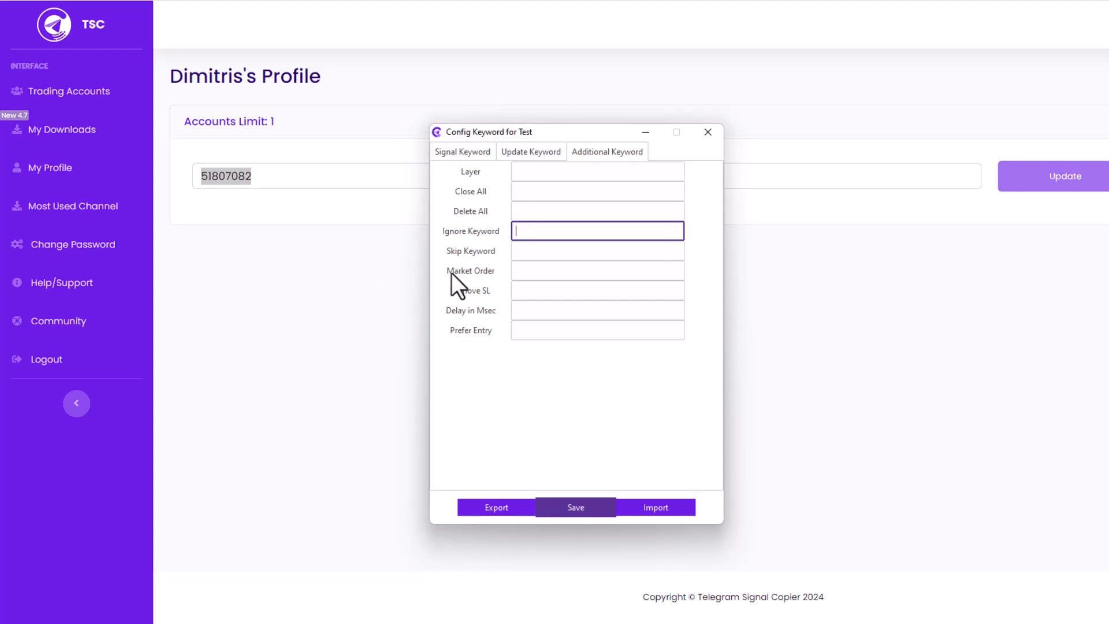
pyautogui.click(535, 251)
pyautogui.click(532, 271)
pyautogui.click(527, 290)
pyautogui.click(531, 312)
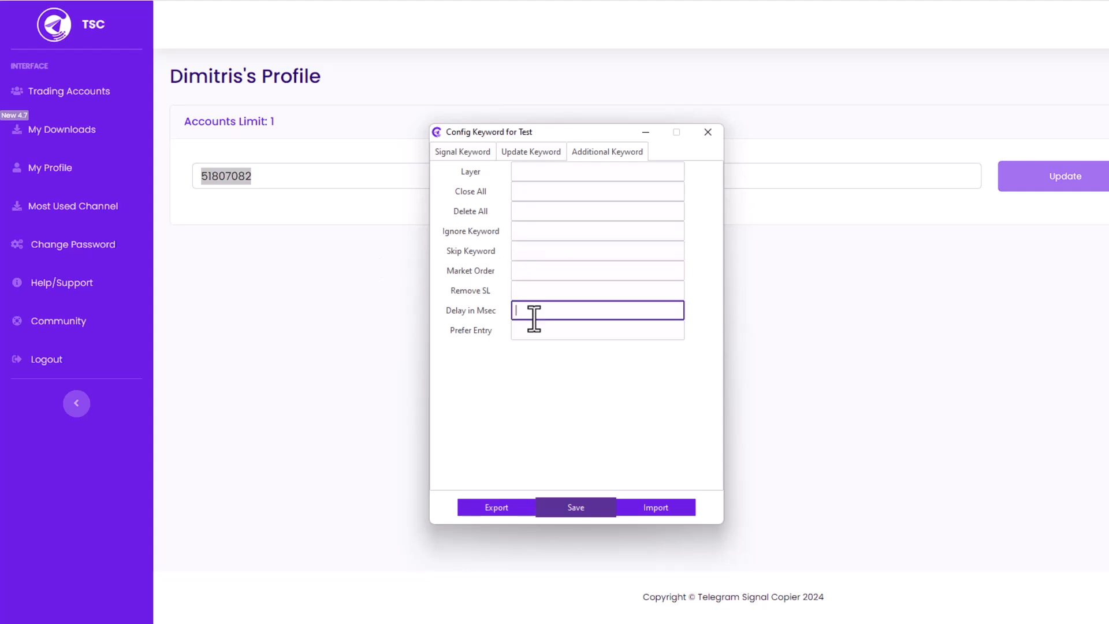
pyautogui.click(531, 331)
pyautogui.click(465, 154)
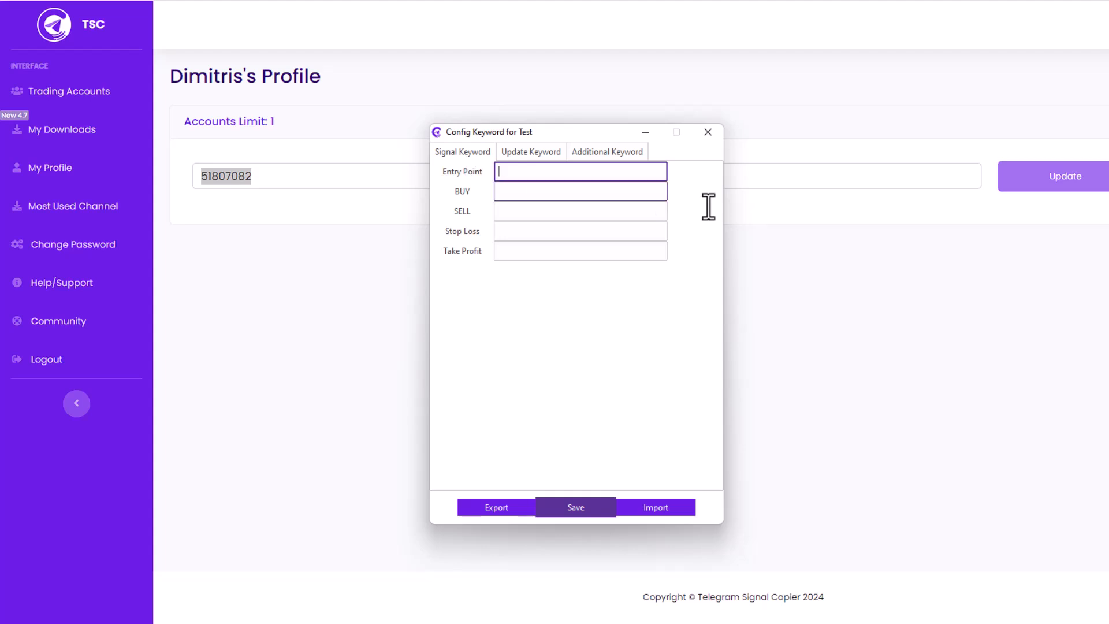
# Step: Close the Config Keyword for Test window and bring the TSC application forward
pyautogui.click(707, 133)
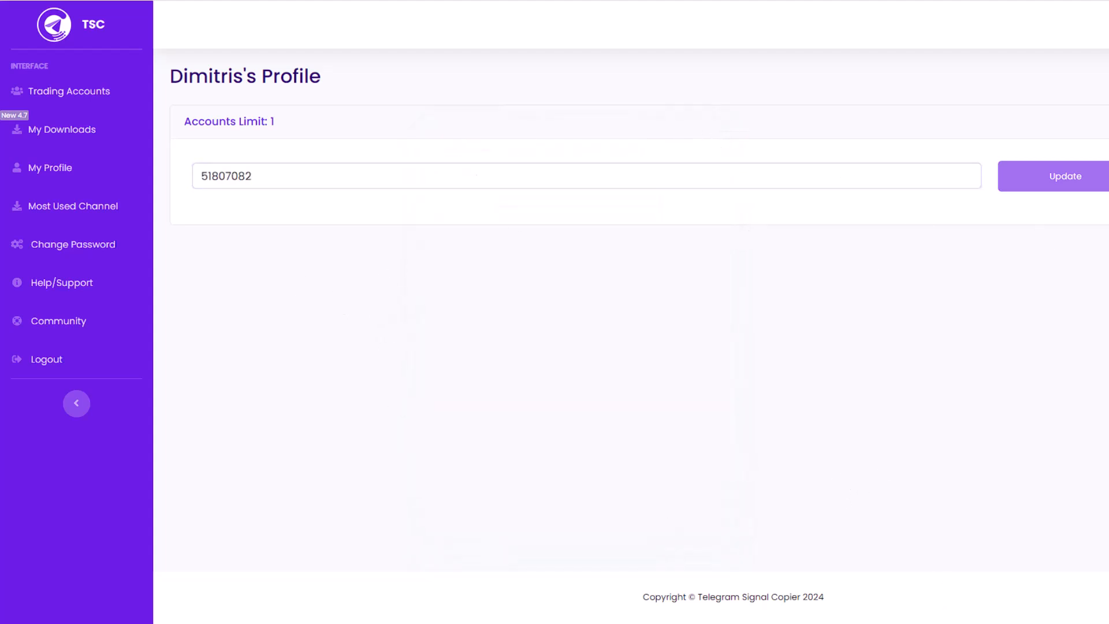
pyautogui.click(947, 623)
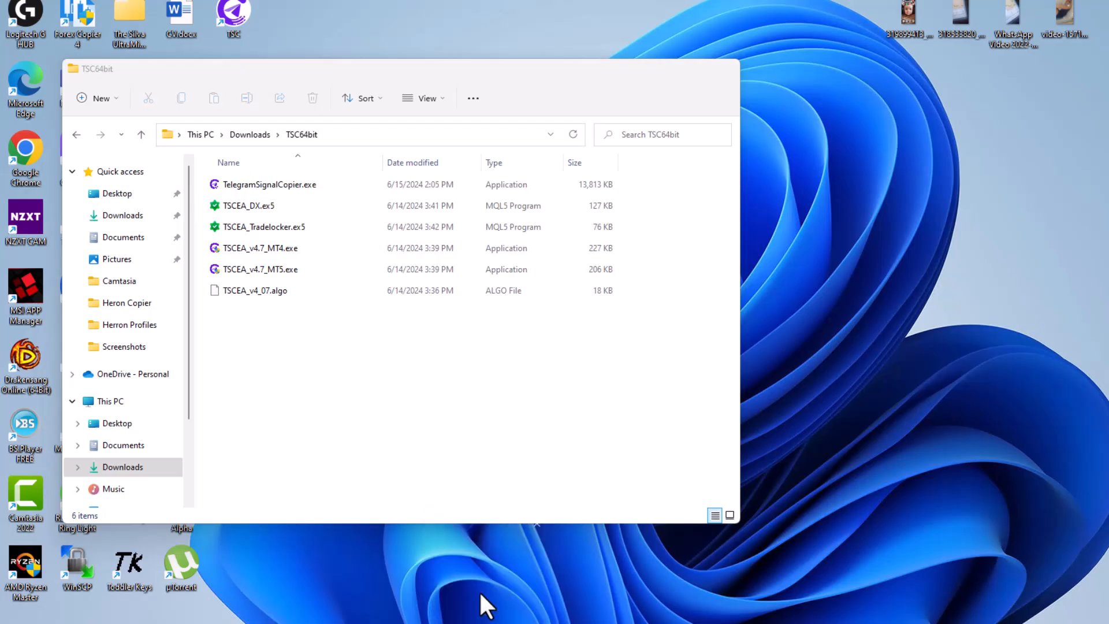
# Step: Copy TSCEA_Tradelocker.ex5 from the extracted TSC64bit download folder
pyautogui.click(480, 592)
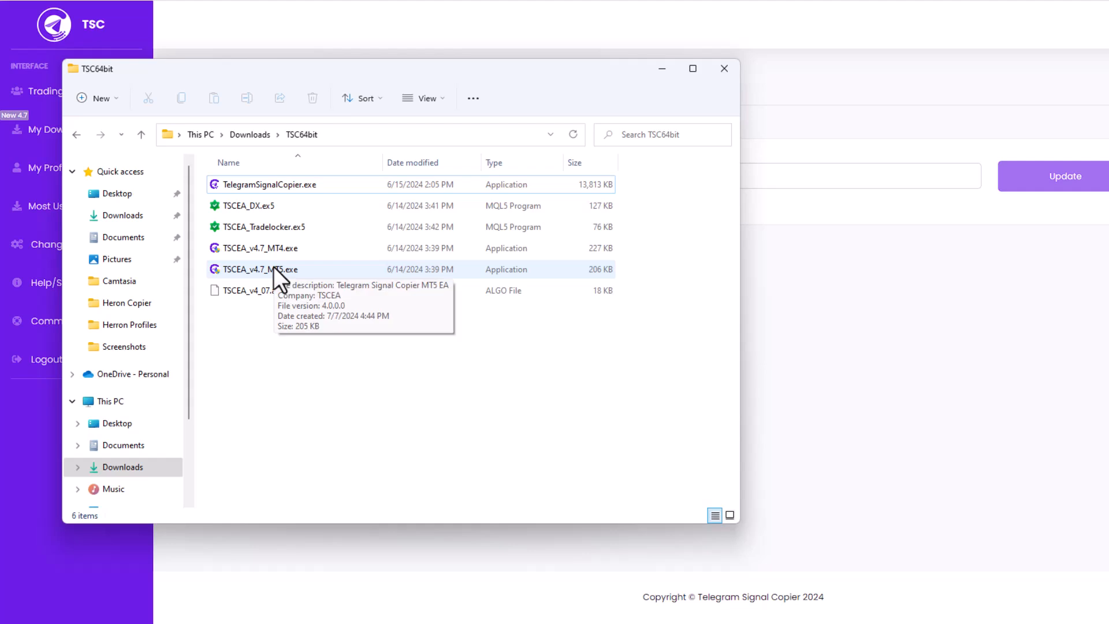
pyautogui.click(265, 228)
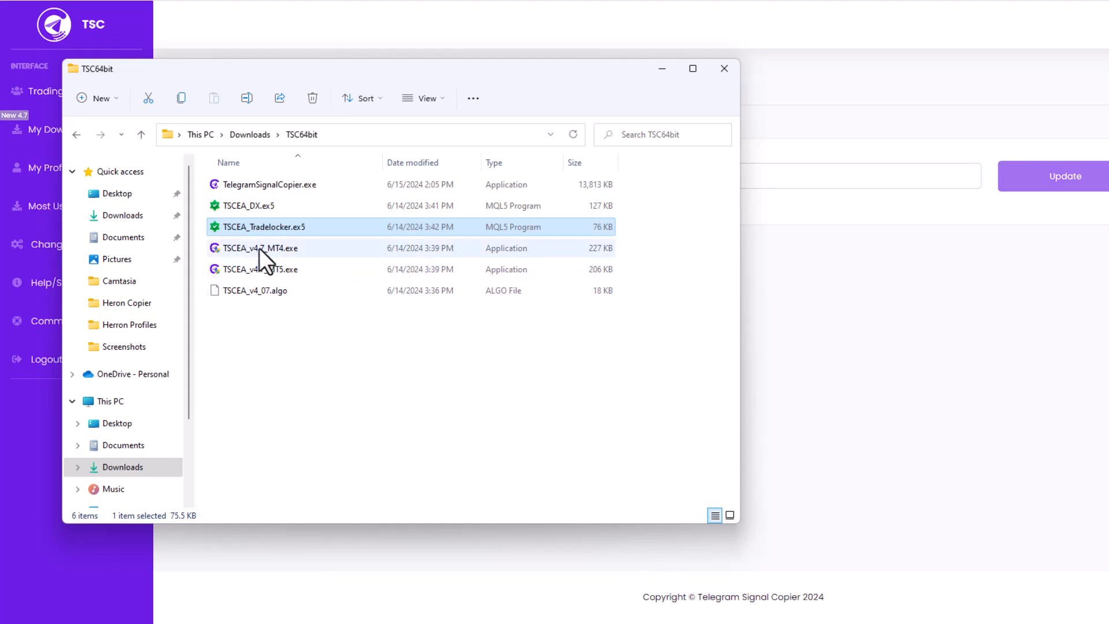
pyautogui.click(233, 267)
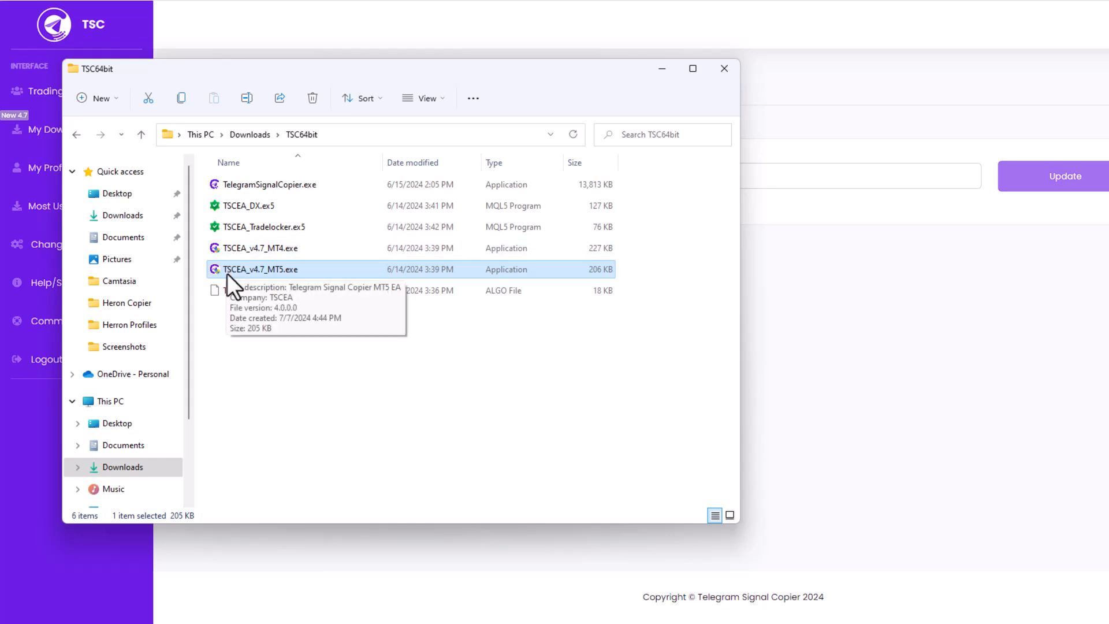
pyautogui.click(242, 231)
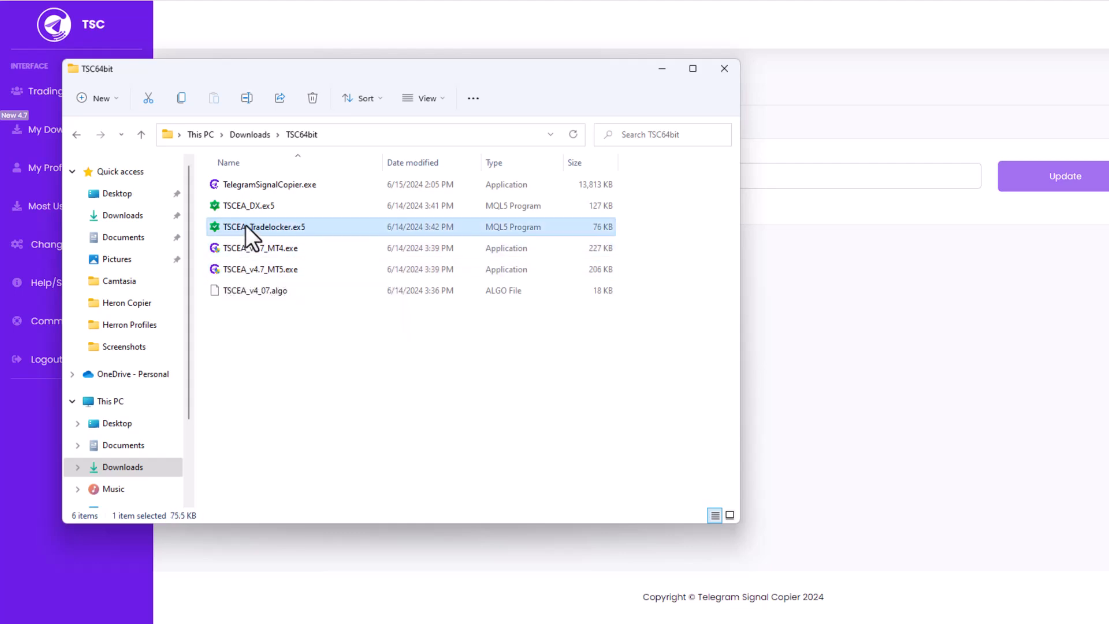
pyautogui.hotkey('ctrl', 'c')
# Step: Open MetaTrader 5's data folder through File > Open Data Folder
pyautogui.moveTo(822, 623)
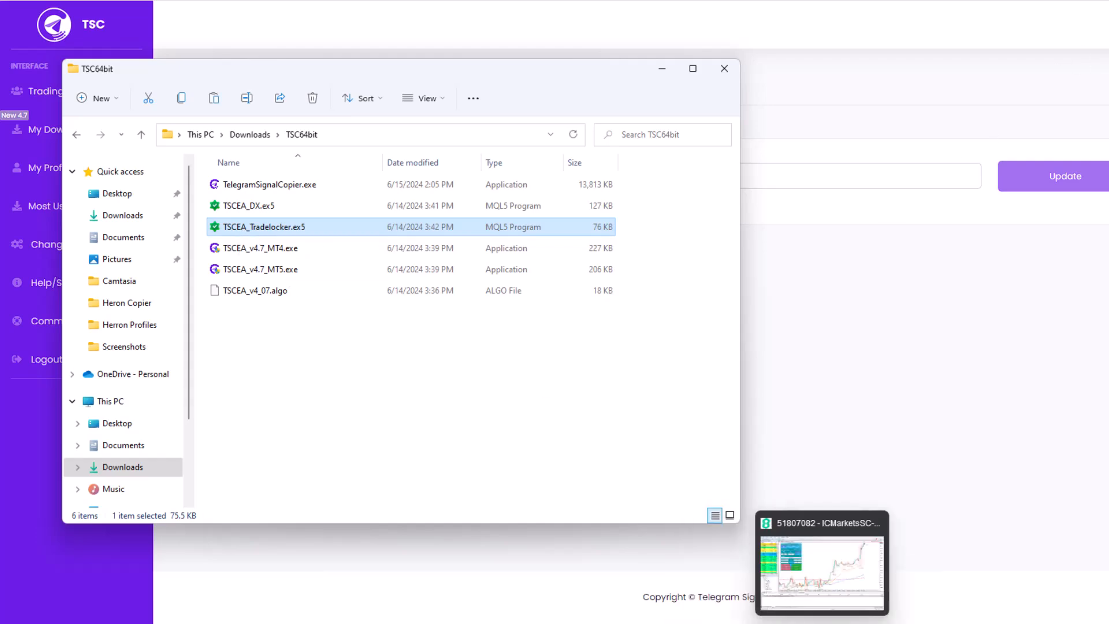
pyautogui.click(822, 571)
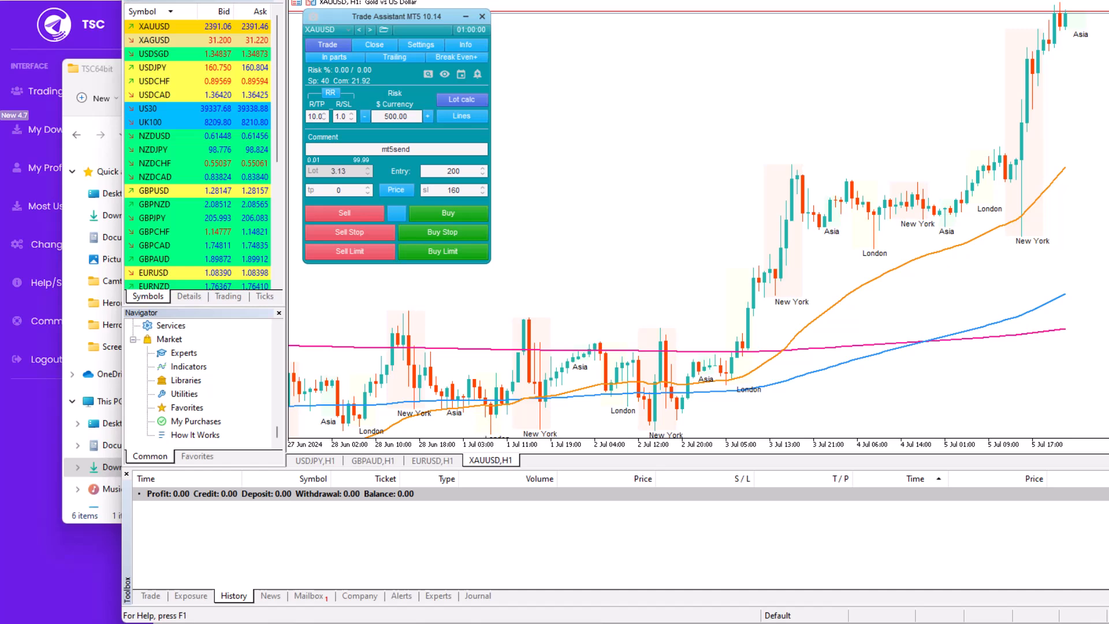
pyautogui.click(145, 0)
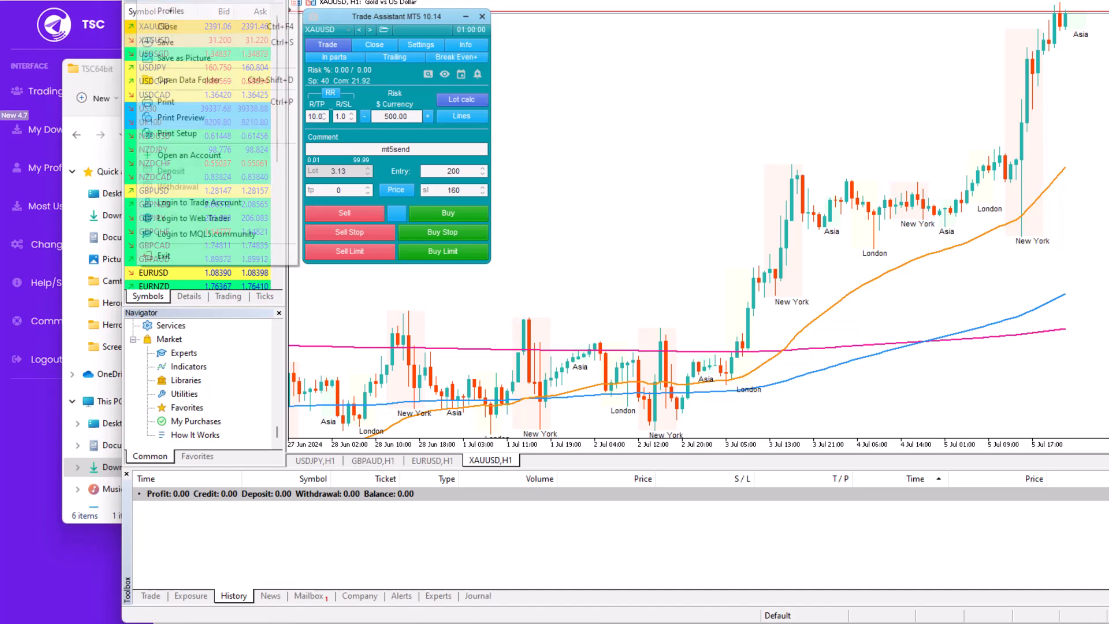
pyautogui.click(229, 78)
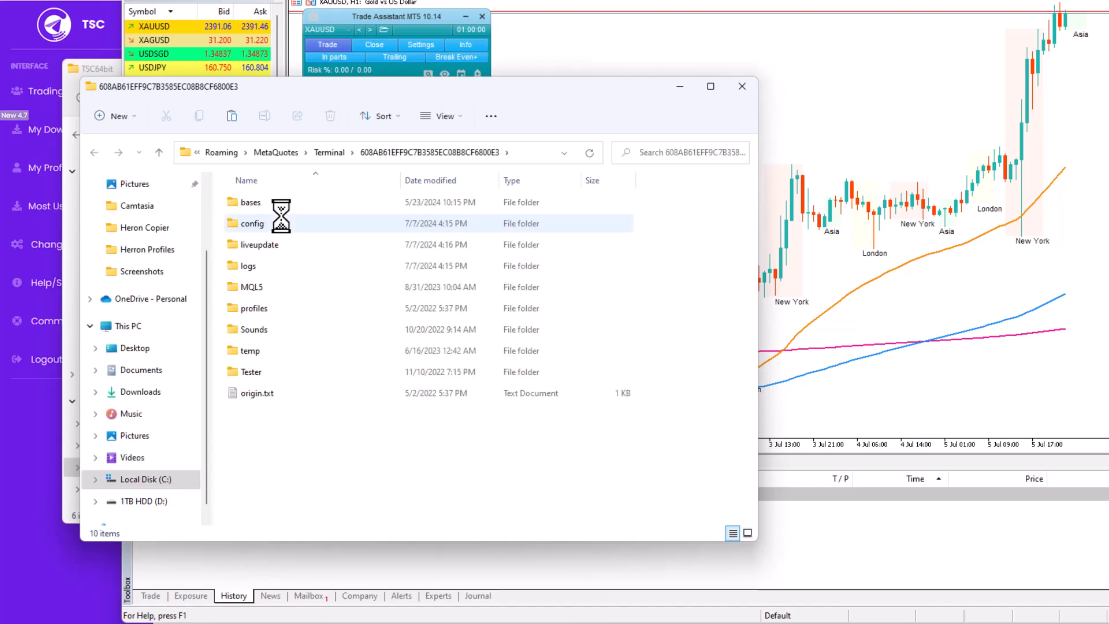
# Step: Place TSCEA_Tradelocker.ex5 in the data folder's MQL5\Experts folder and close Explorer
pyautogui.doubleClick(282, 285)
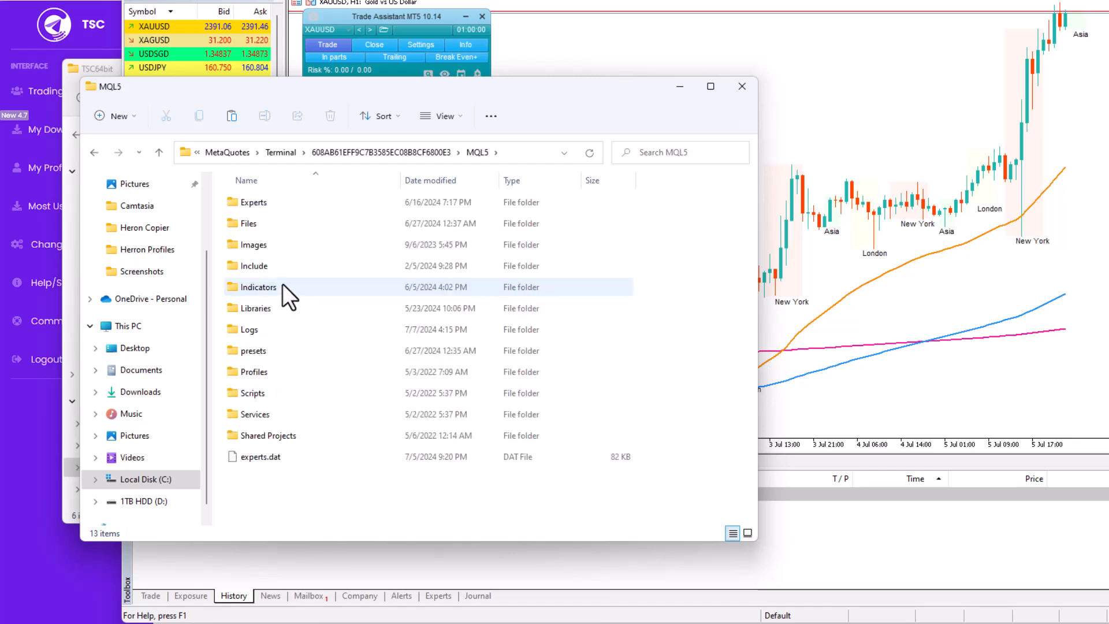
pyautogui.doubleClick(304, 207)
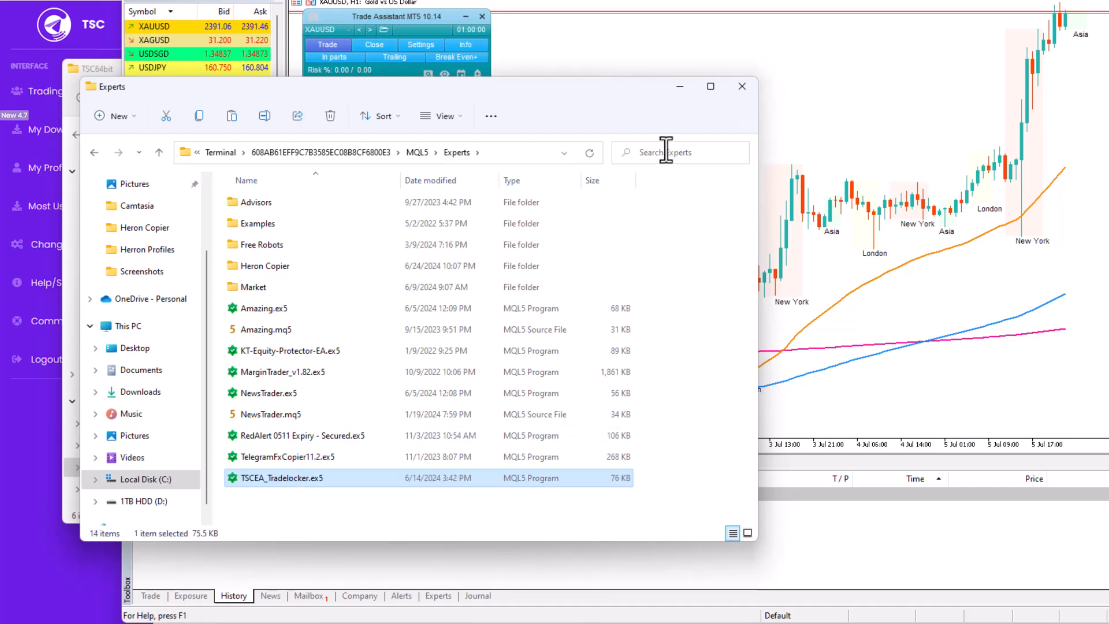
pyautogui.click(742, 84)
pyautogui.doubleClick(183, 380)
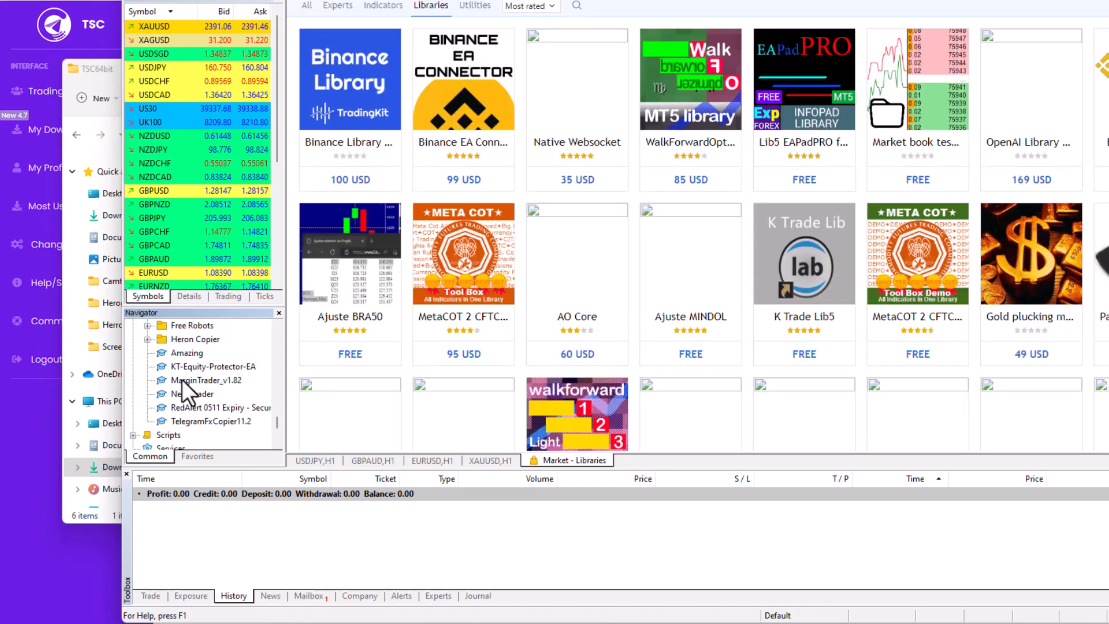
# Step: Refresh the Navigator's Expert Advisors list so TSCEA_Tradelocker appears
pyautogui.rightClick(183, 379)
pyautogui.click(213, 541)
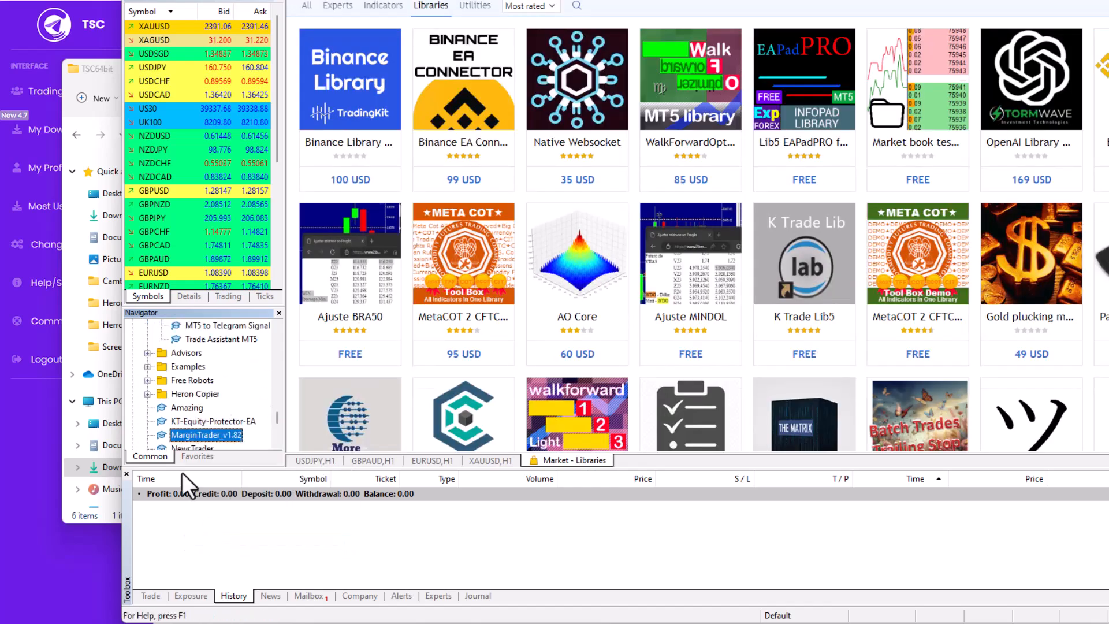
pyautogui.scroll(-2, 172, 397)
# Step: Close the Market Libraries page and drag TSCEA_Tradelocker onto the XAUUSD,H1 chart
pyautogui.rightClick(569, 458)
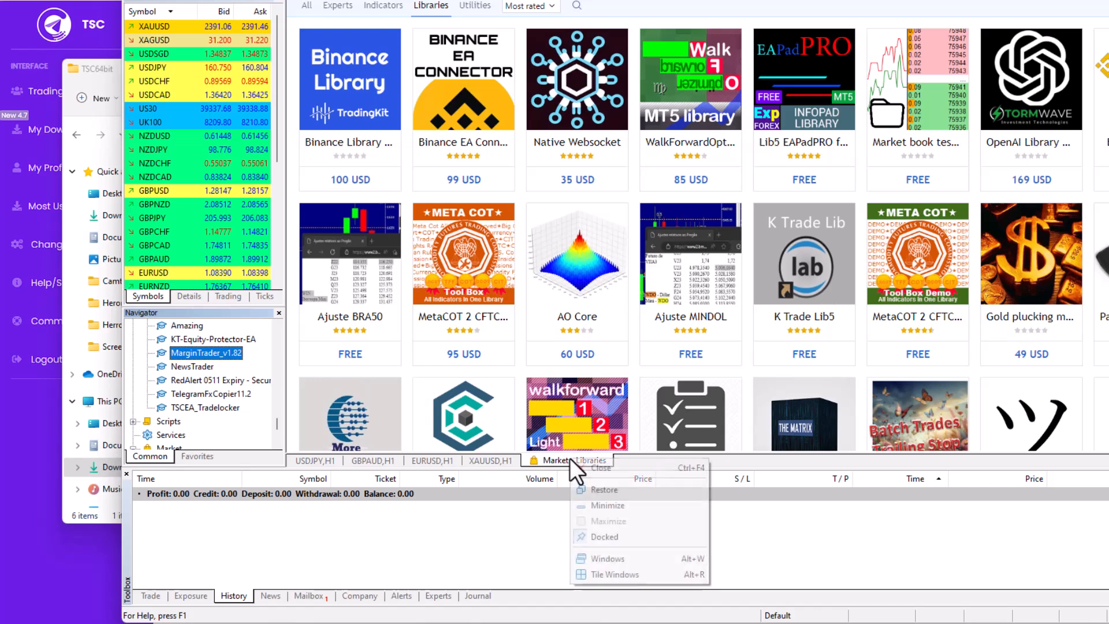
pyautogui.click(574, 465)
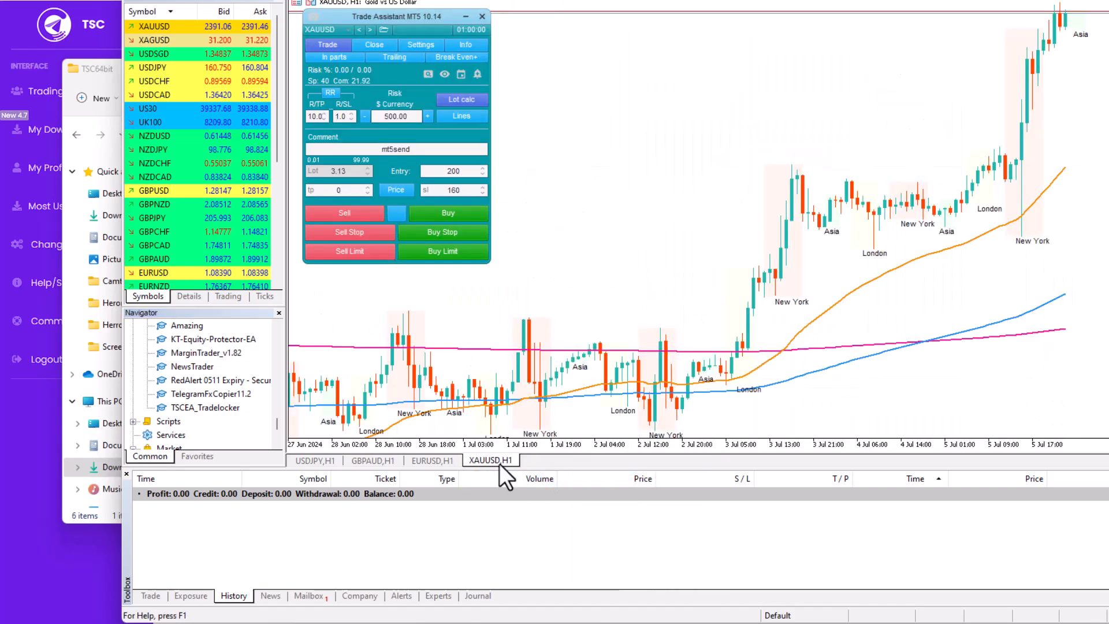
pyautogui.moveTo(178, 407); pyautogui.dragTo(624, 254)
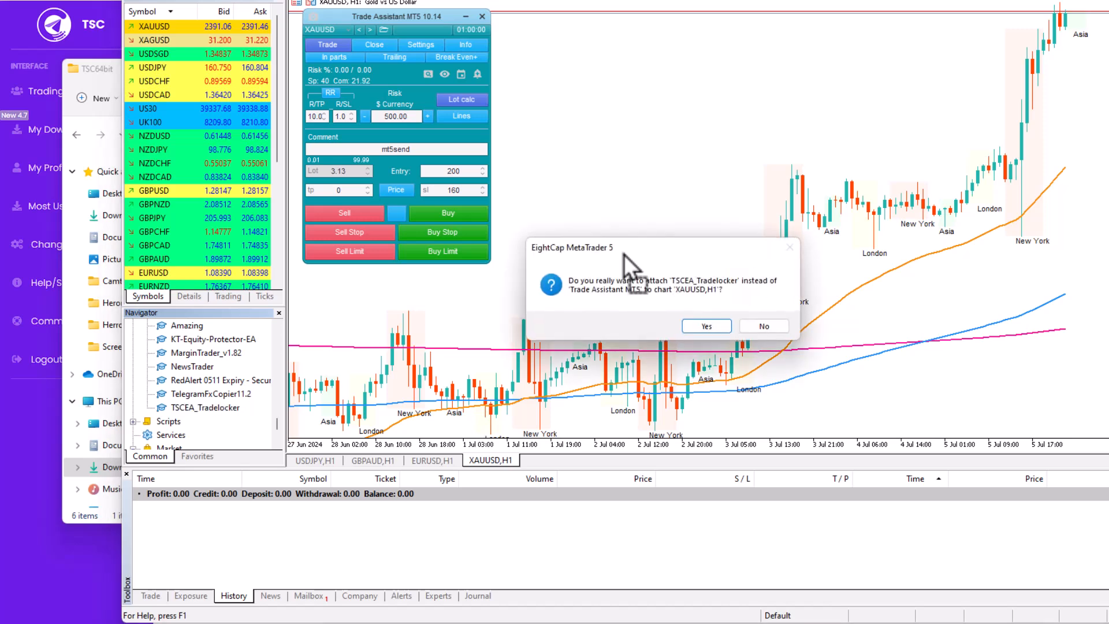
# Step: Confirm TSCEA_Tradelocker 4.07 replaces Trade Assistant and start editing its Email input
pyautogui.click(691, 322)
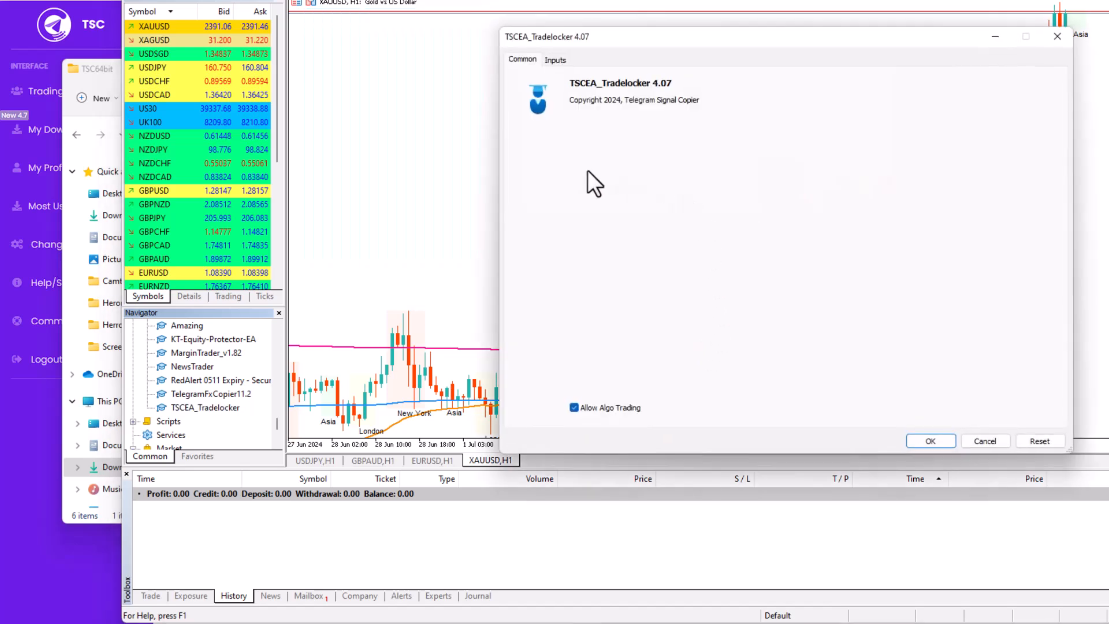
pyautogui.click(555, 60)
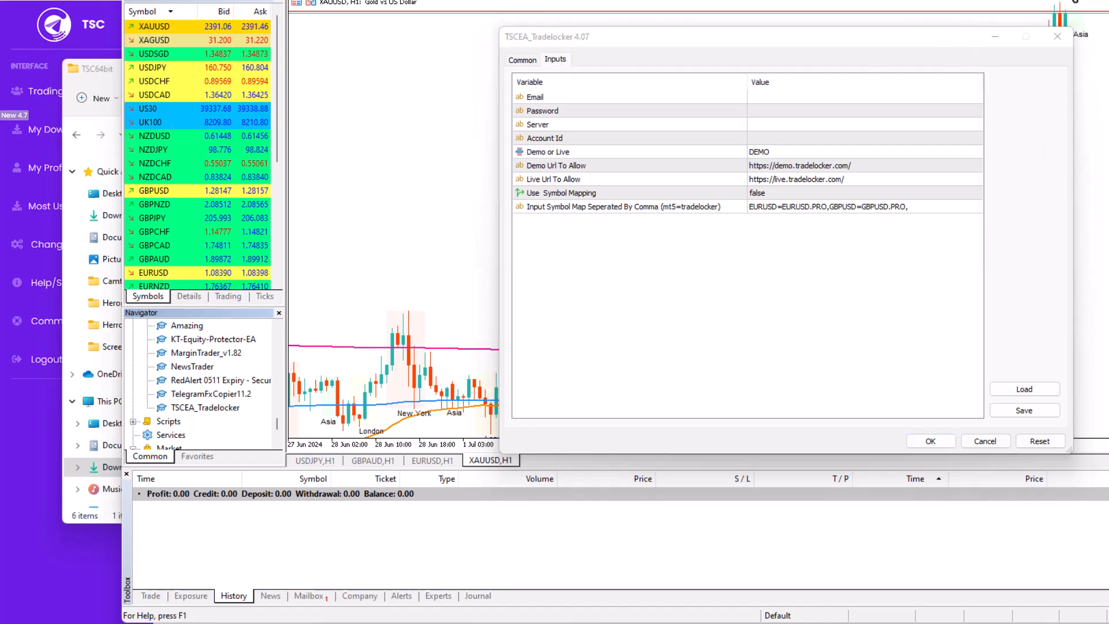
pyautogui.doubleClick(781, 98)
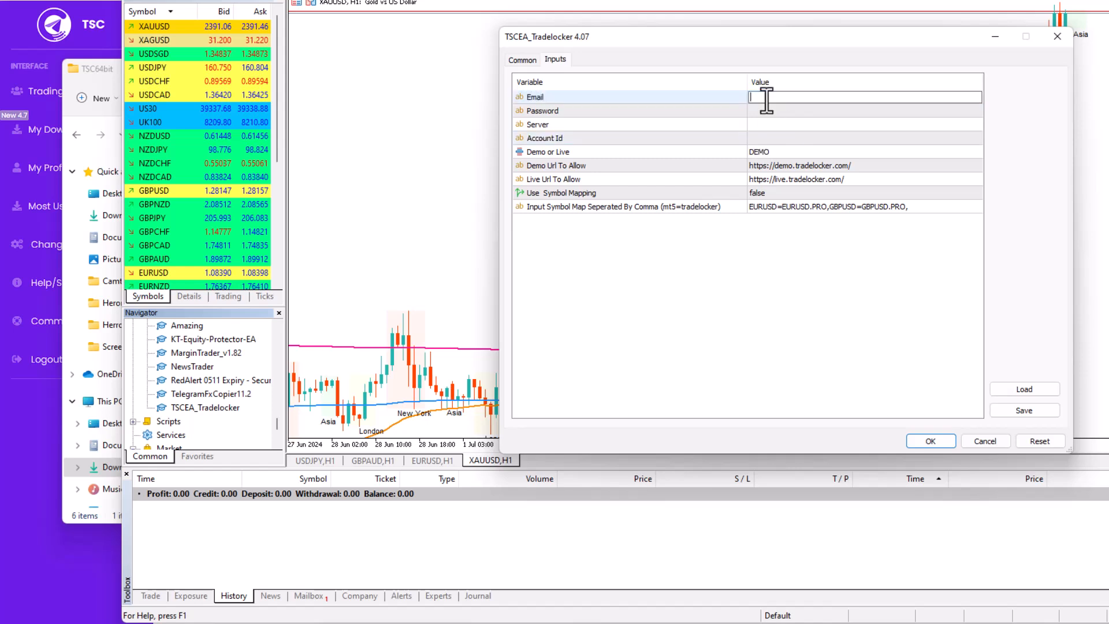
# Step: Enter the account e-mail in the Email input, leaving Server empty
pyautogui.click(768, 111)
pyautogui.click(766, 124)
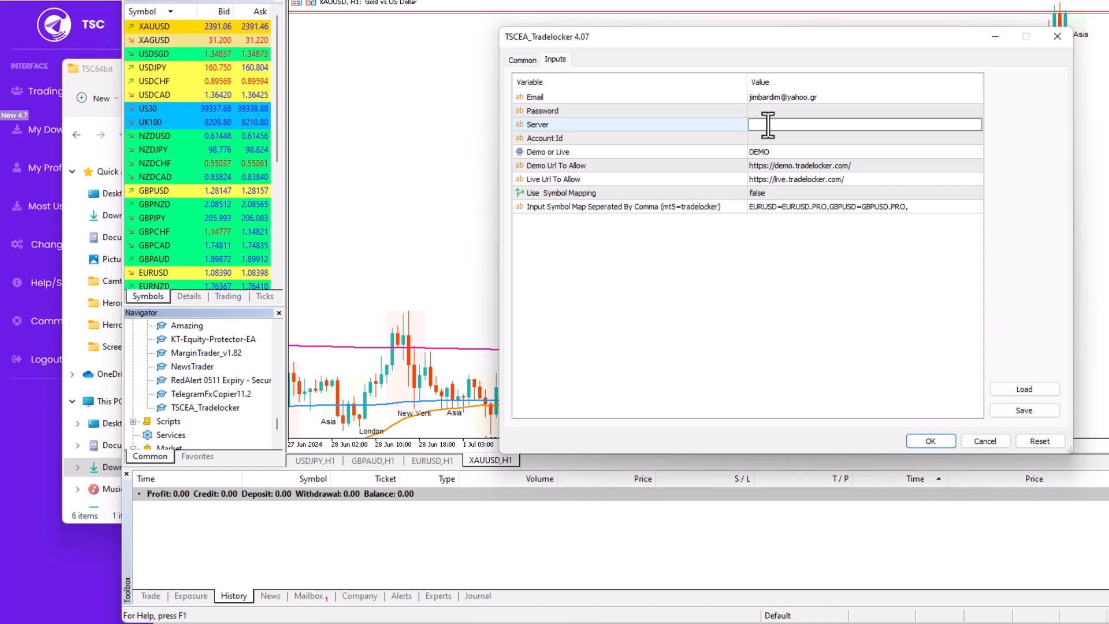
pyautogui.write('FPR')
pyautogui.press('BackSpace')
pyautogui.press('BackSpace')
pyautogui.press('BackSpace')
# Step: Leave Account Id empty and keep Demo or Live set to DEMO
pyautogui.click(760, 141)
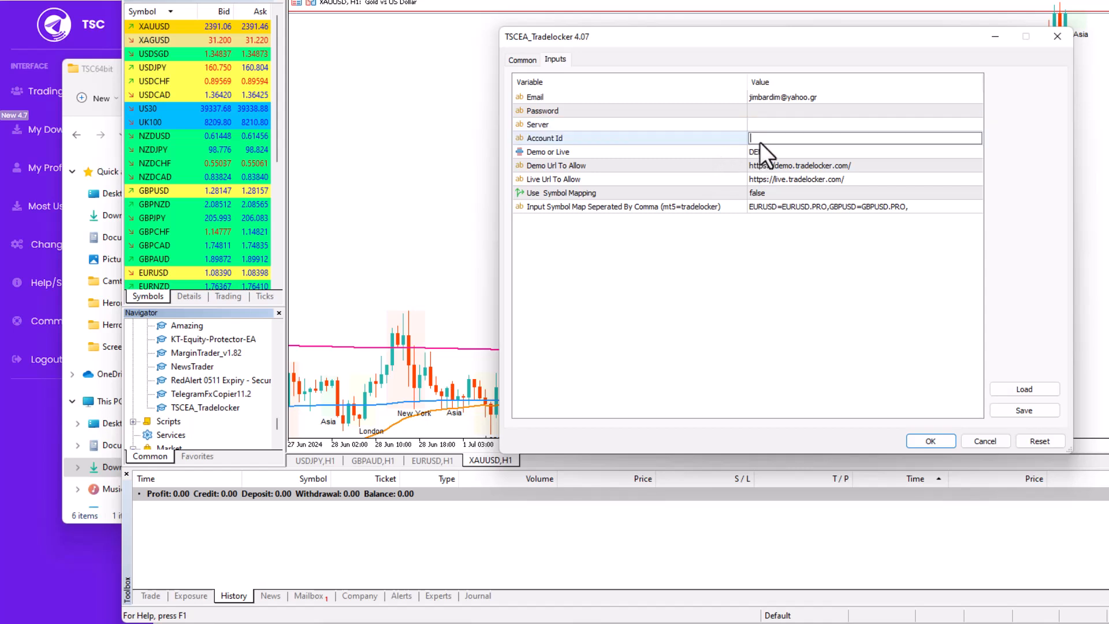
pyautogui.click(759, 151)
pyautogui.click(759, 151)
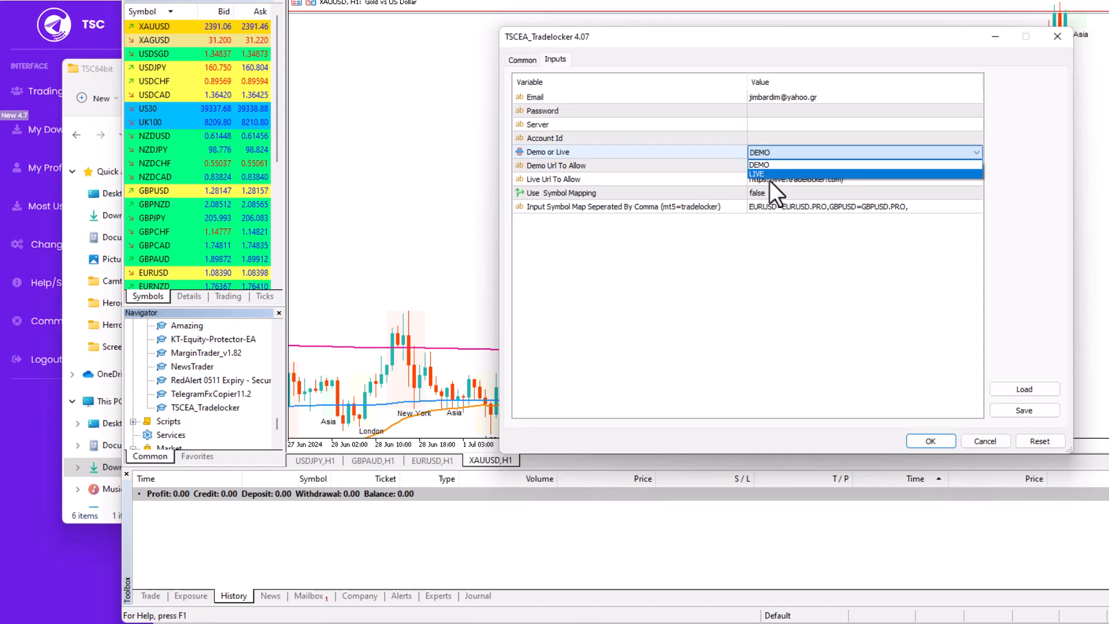
pyautogui.click(750, 258)
# Step: Review the Demo and Live Url To Allow rows, leaving Use Symbol Mapping false
pyautogui.click(809, 166)
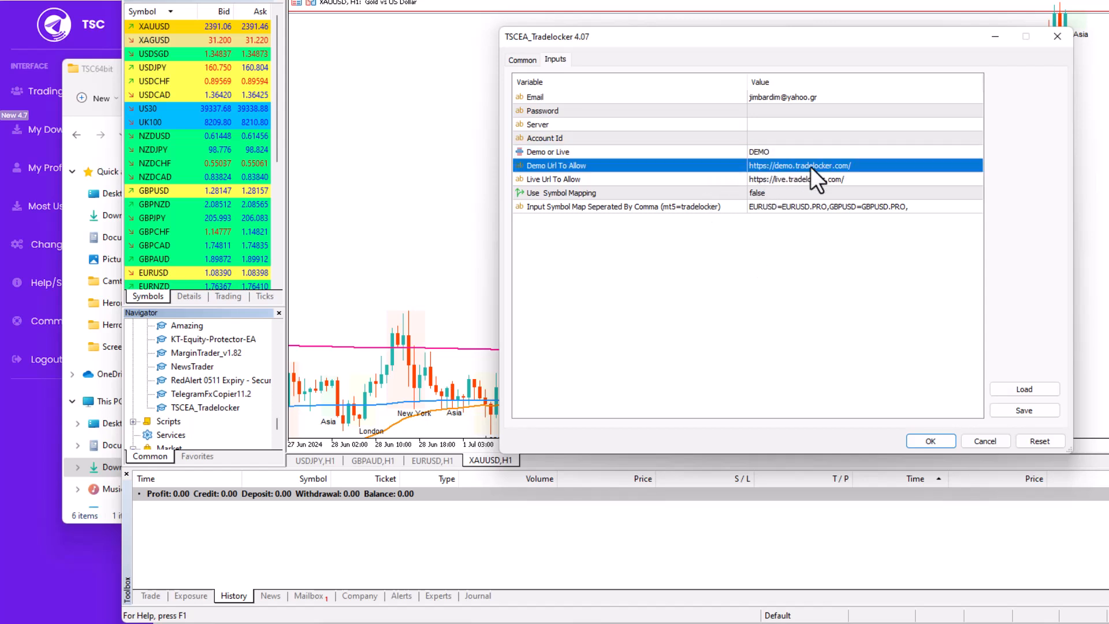
pyautogui.click(536, 180)
pyautogui.click(546, 167)
pyautogui.click(817, 169)
pyautogui.click(802, 181)
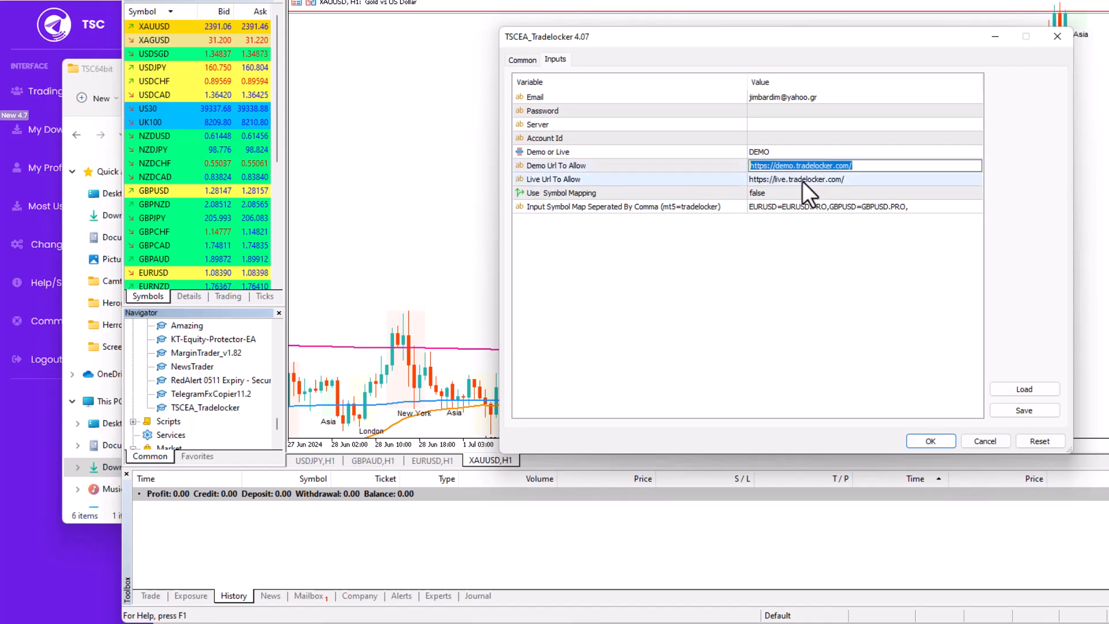
pyautogui.click(804, 181)
pyautogui.doubleClick(769, 195)
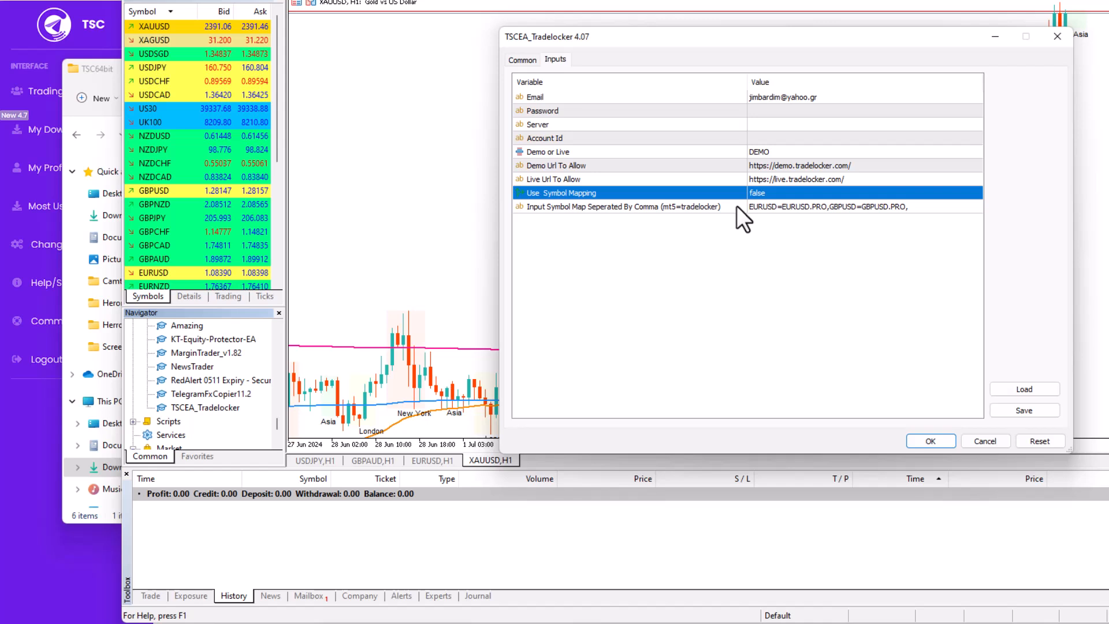
# Step: Append XAUUSD=XAUUSD.PRO to the Input Symbol Map, commit it, and select Use Symbol Mapping
pyautogui.click(670, 209)
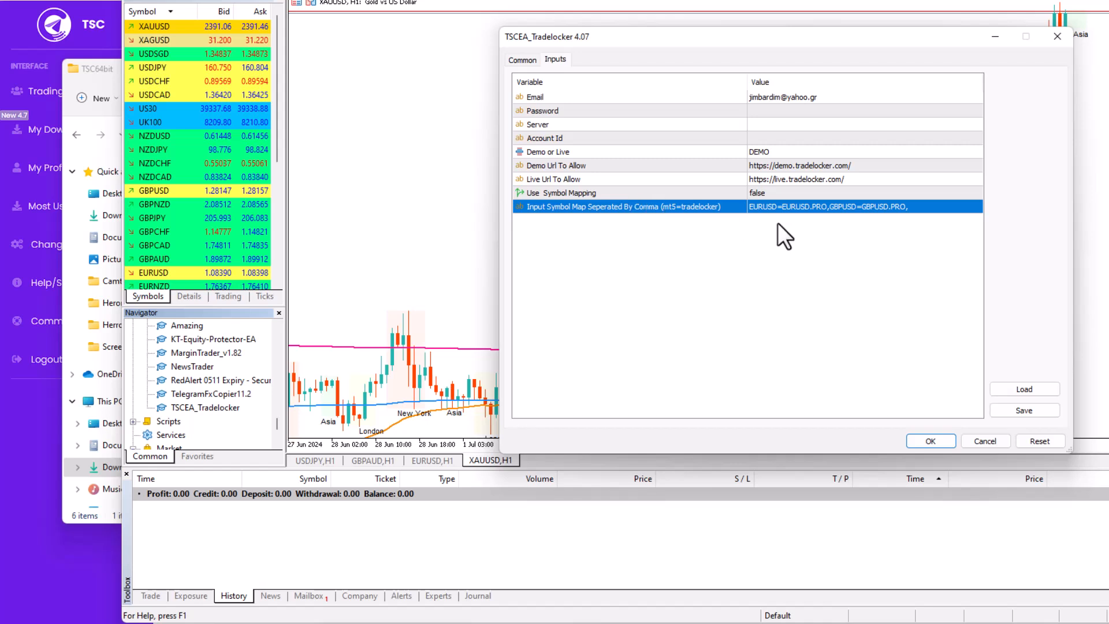
pyautogui.click(914, 206)
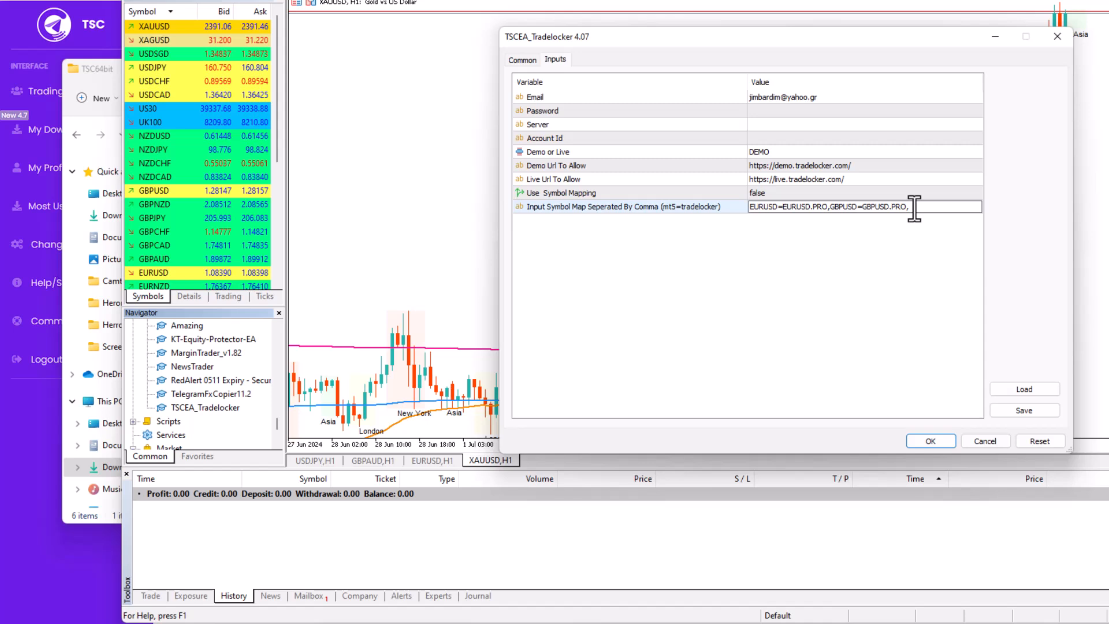
pyautogui.write('XAUUSD=XAUUSD.PRO')
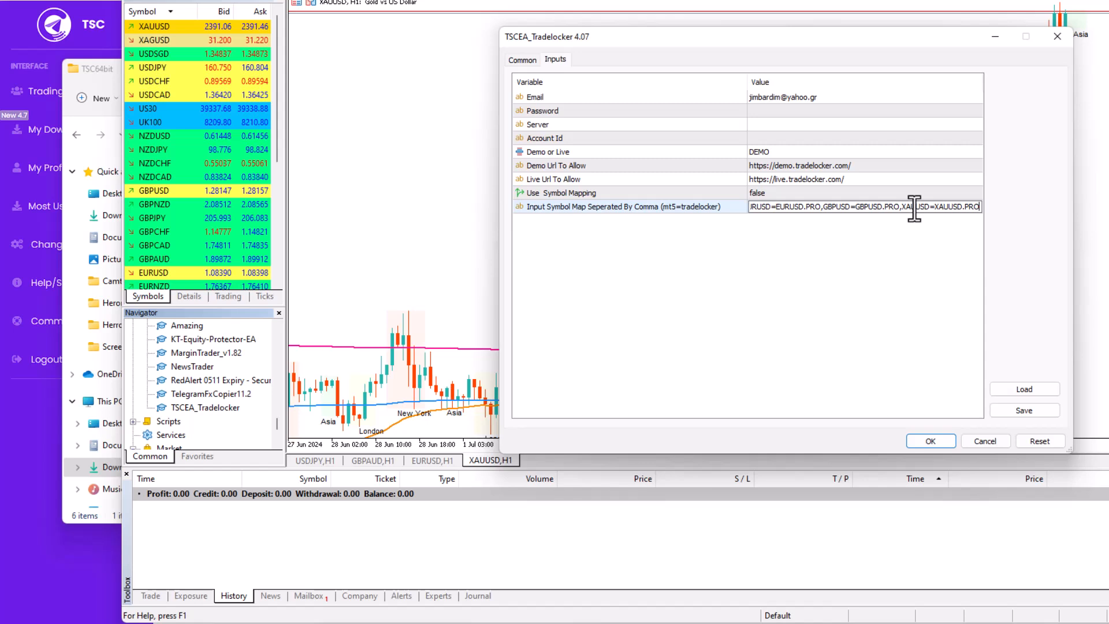
pyautogui.press('BackSpace')
pyautogui.press('BackSpace')
pyautogui.press('BackSpace')
pyautogui.write('mini')
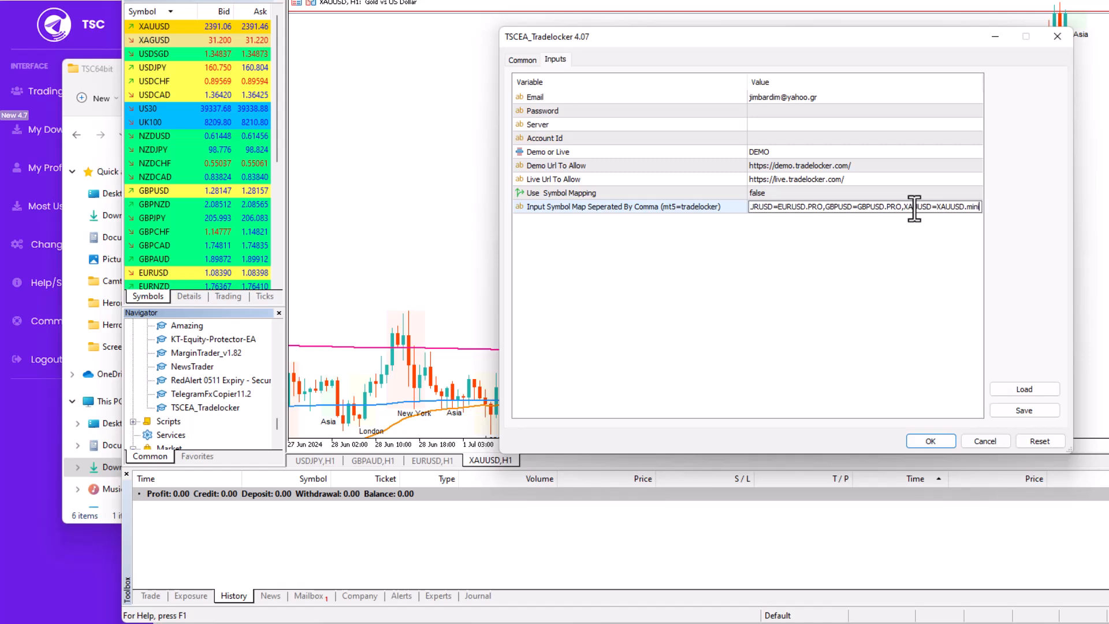
pyautogui.press('BackSpace')
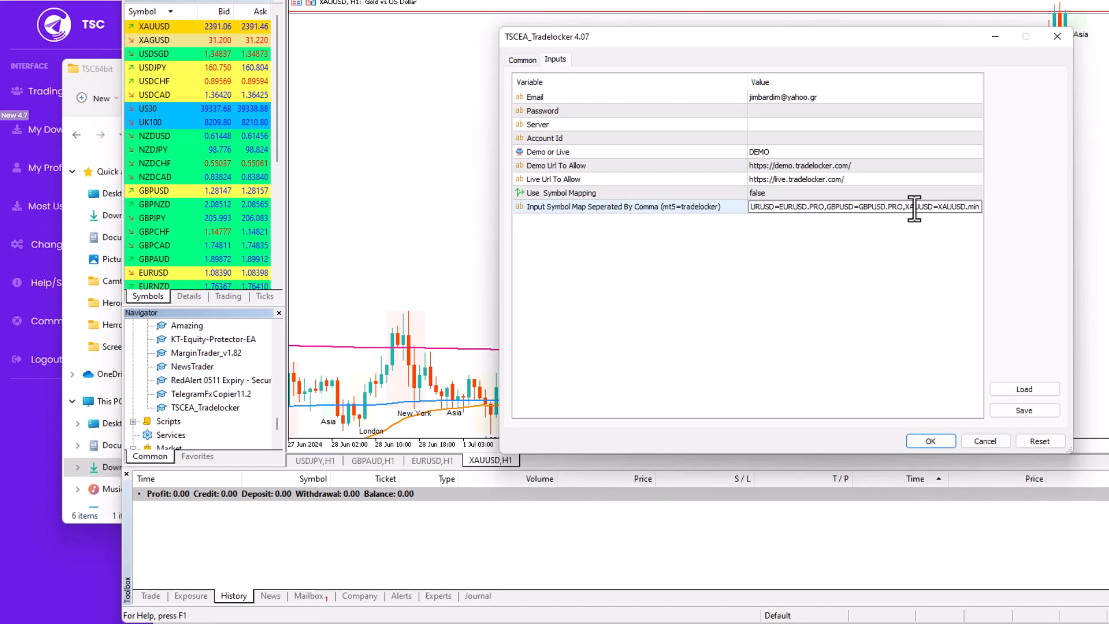
pyautogui.press('BackSpace')
pyautogui.press('BackSpace')
pyautogui.write('.PRO')
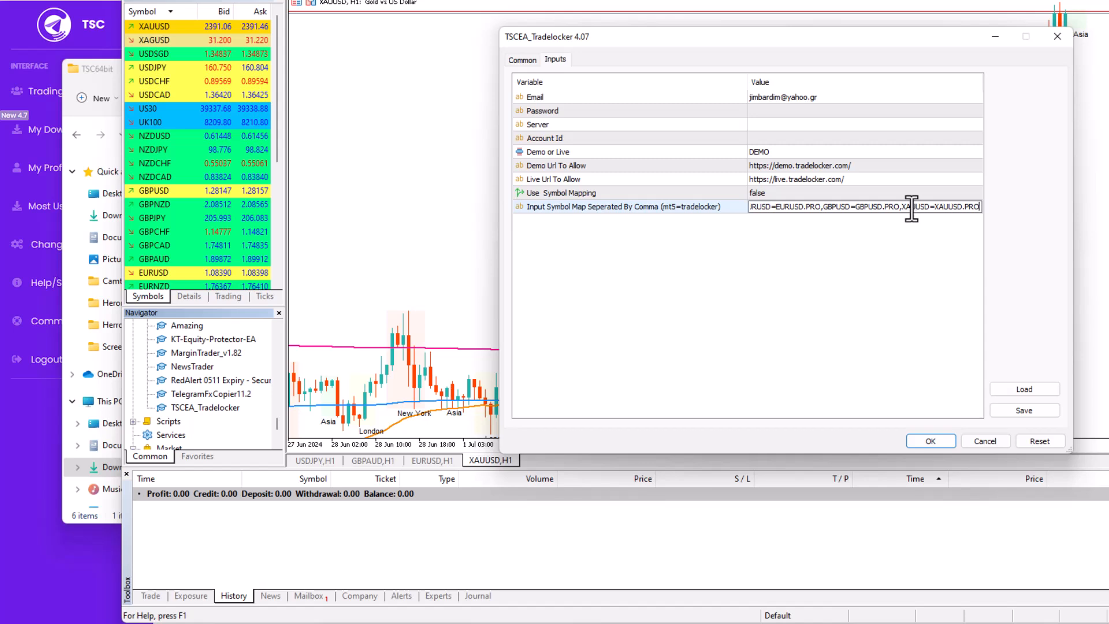
pyautogui.click(806, 268)
pyautogui.click(777, 193)
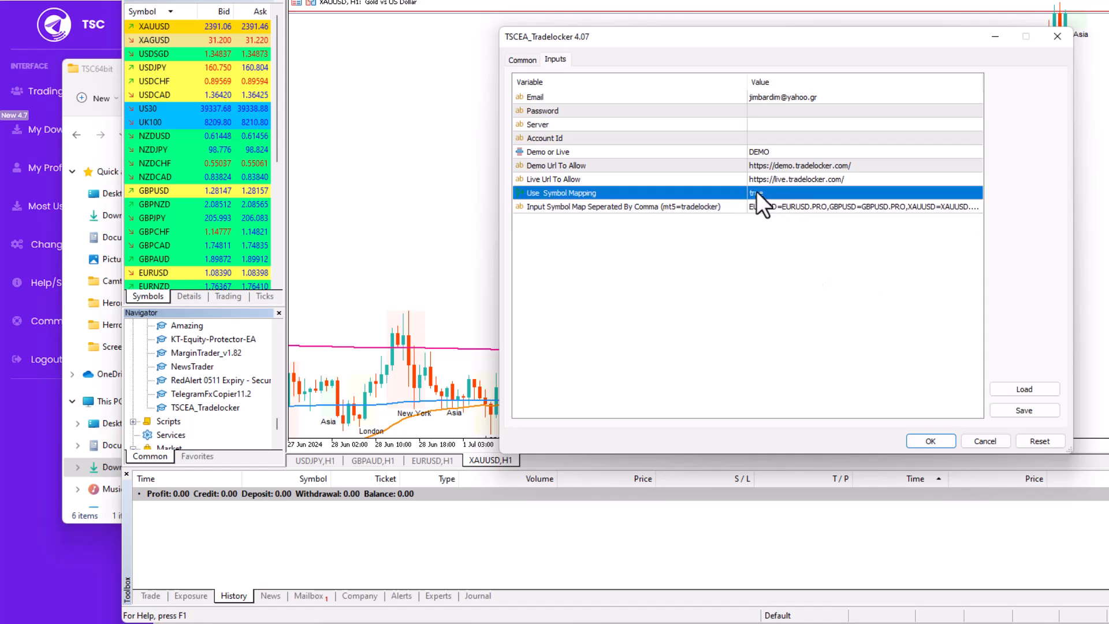
# Step: Toggle Use Symbol Mapping from true to false, leaving the three .PRO mappings untouched
pyautogui.click(759, 209)
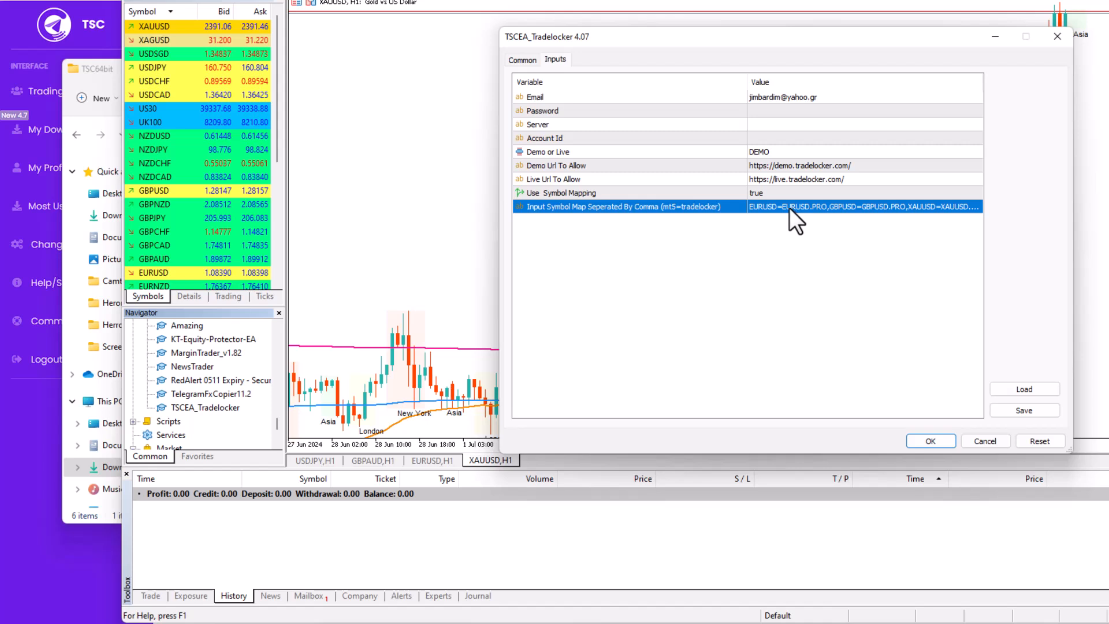
pyautogui.doubleClick(770, 193)
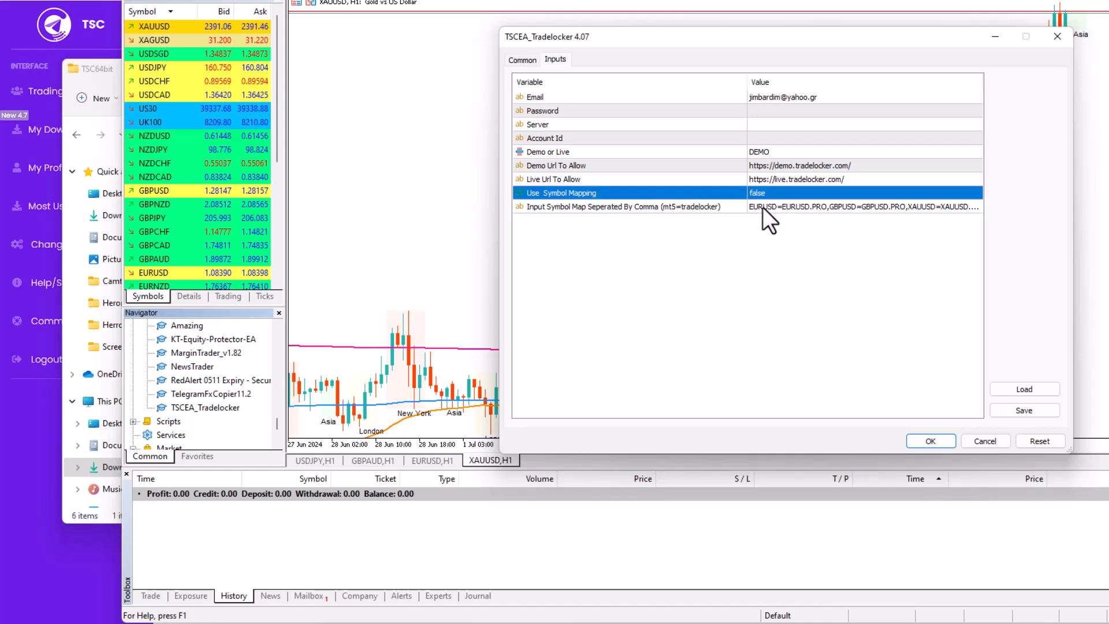
pyautogui.click(762, 207)
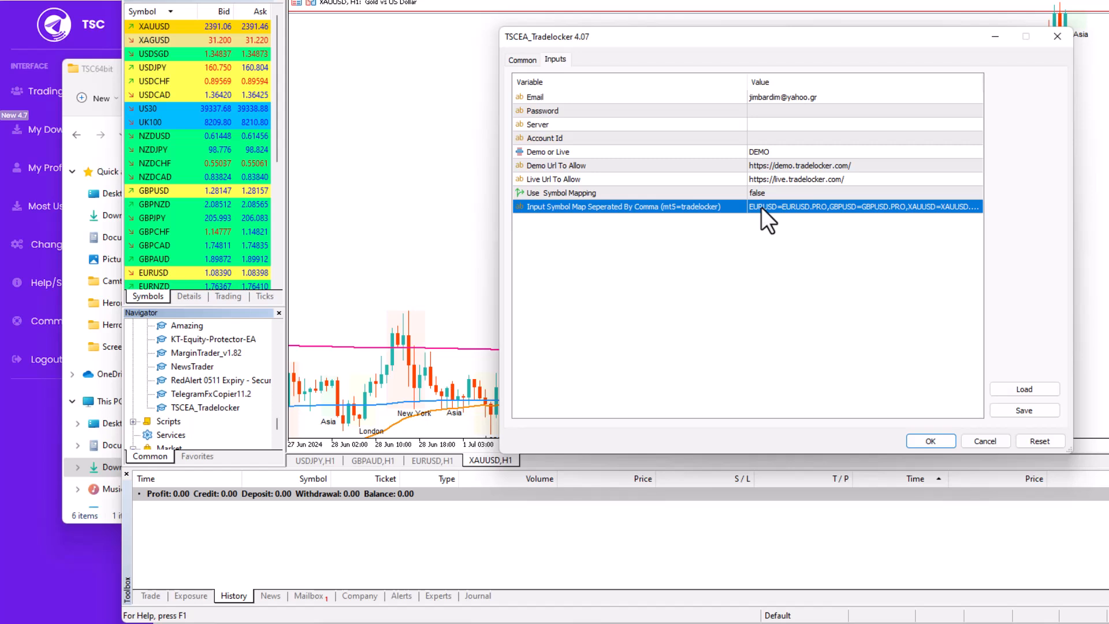
pyautogui.click(762, 195)
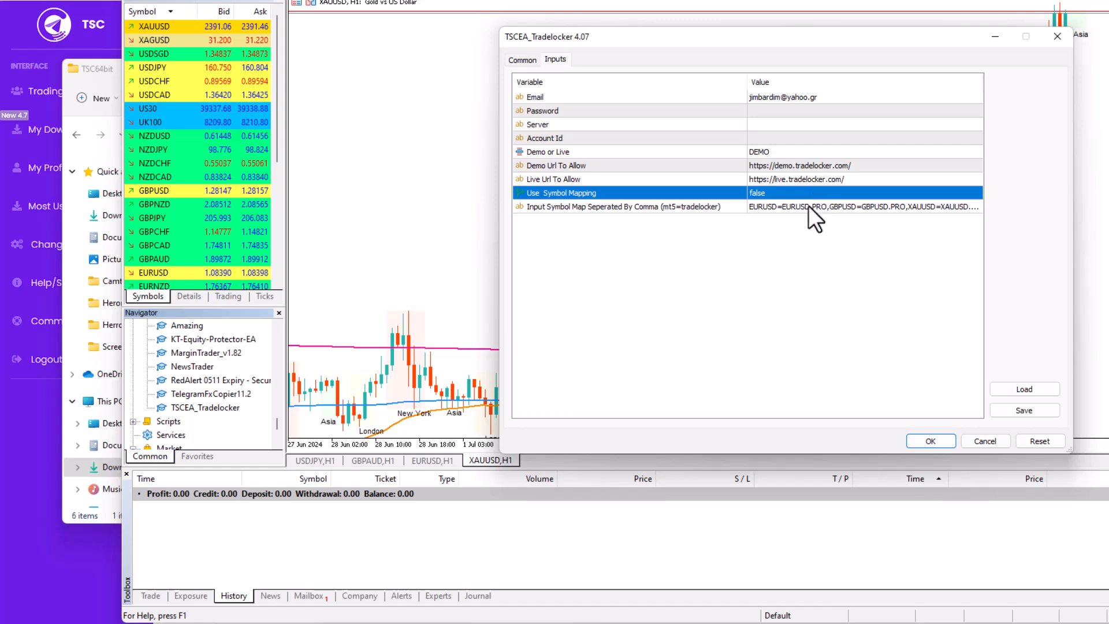
# Step: Set Use Symbol Mapping back to true, then review and recommit the .PRO symbol map
pyautogui.doubleClick(767, 194)
pyautogui.doubleClick(963, 207)
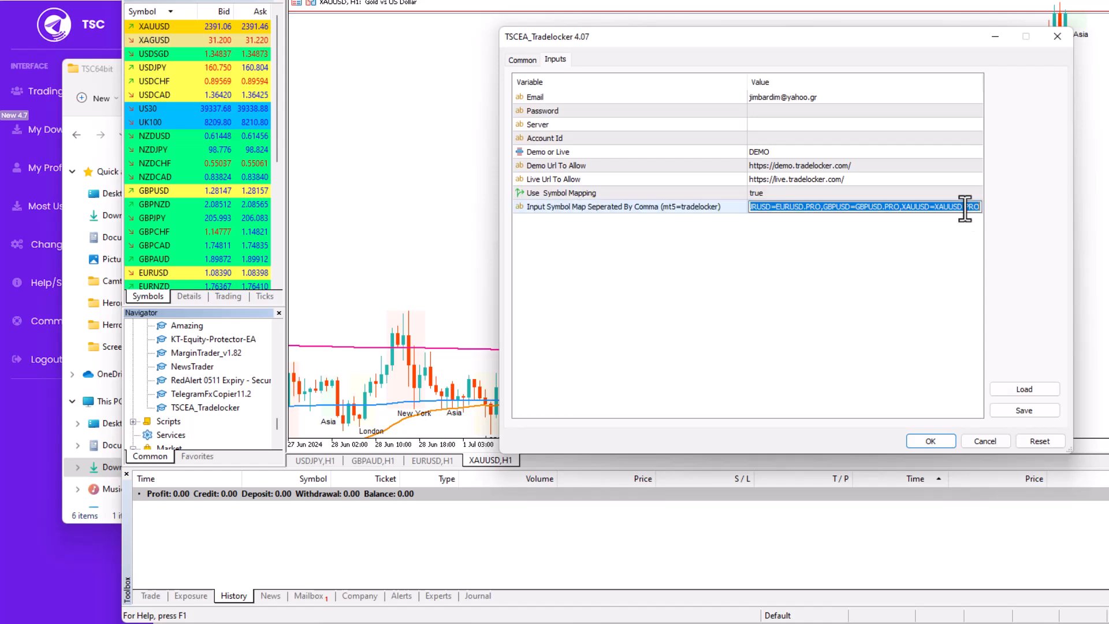
pyautogui.click(902, 208)
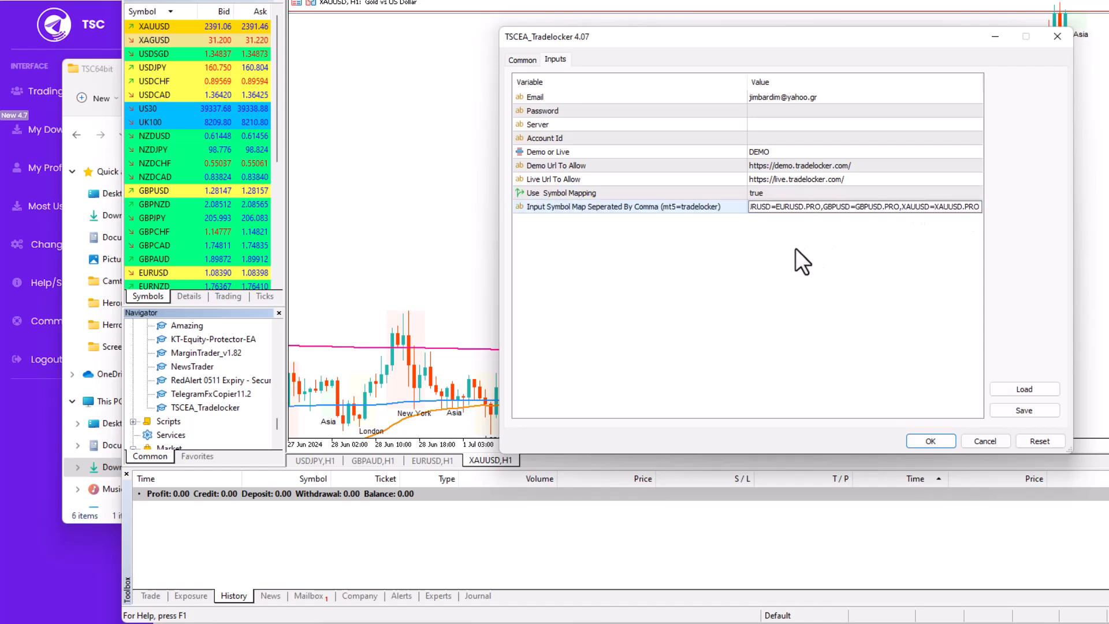
pyautogui.click(773, 227)
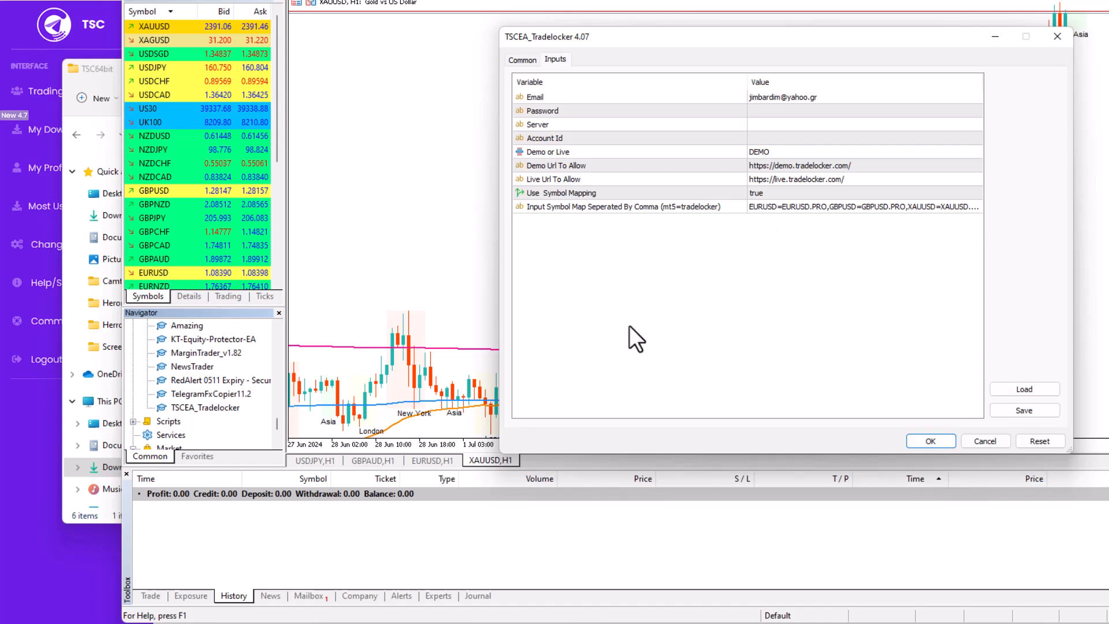
# Step: Apply the EA inputs with OK, then dismiss the allowed-URL alert and the server-access error
pyautogui.click(930, 441)
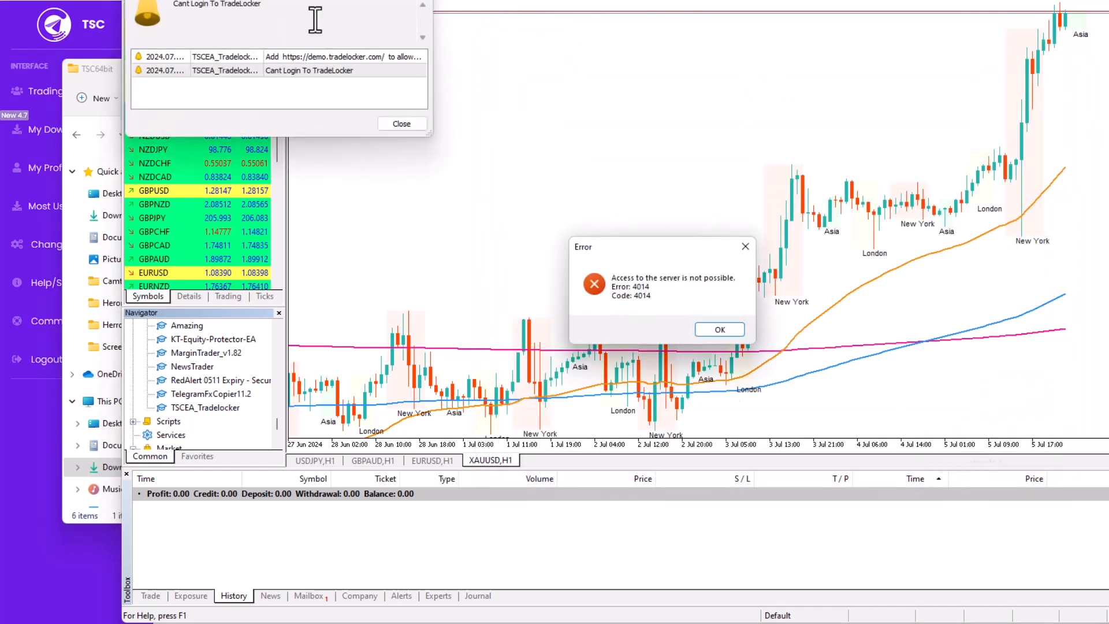
pyautogui.click(324, 58)
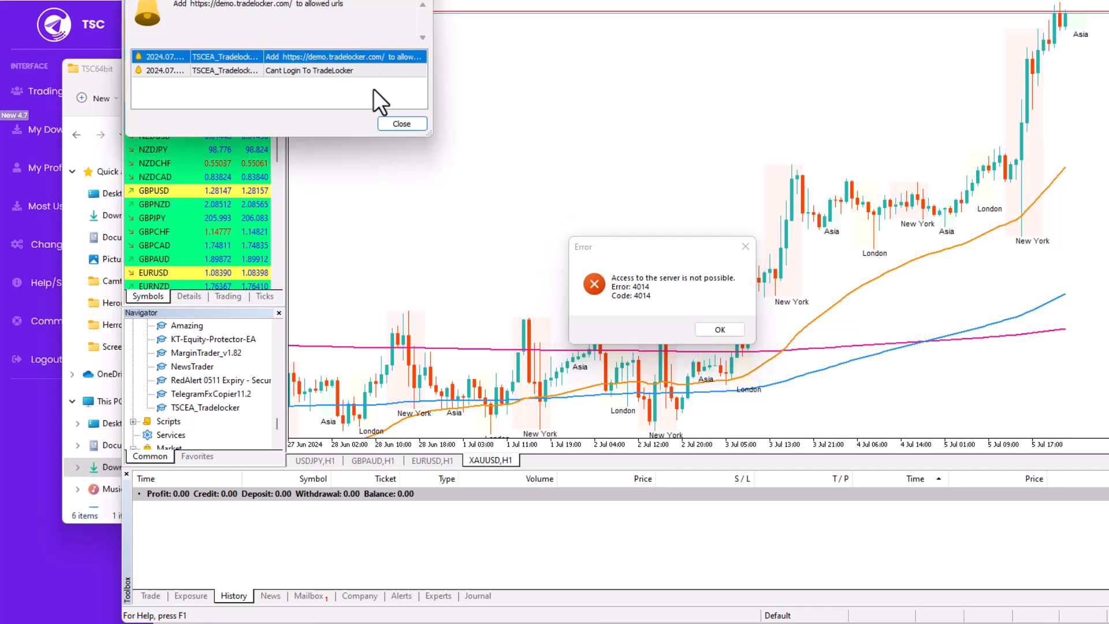
pyautogui.click(400, 124)
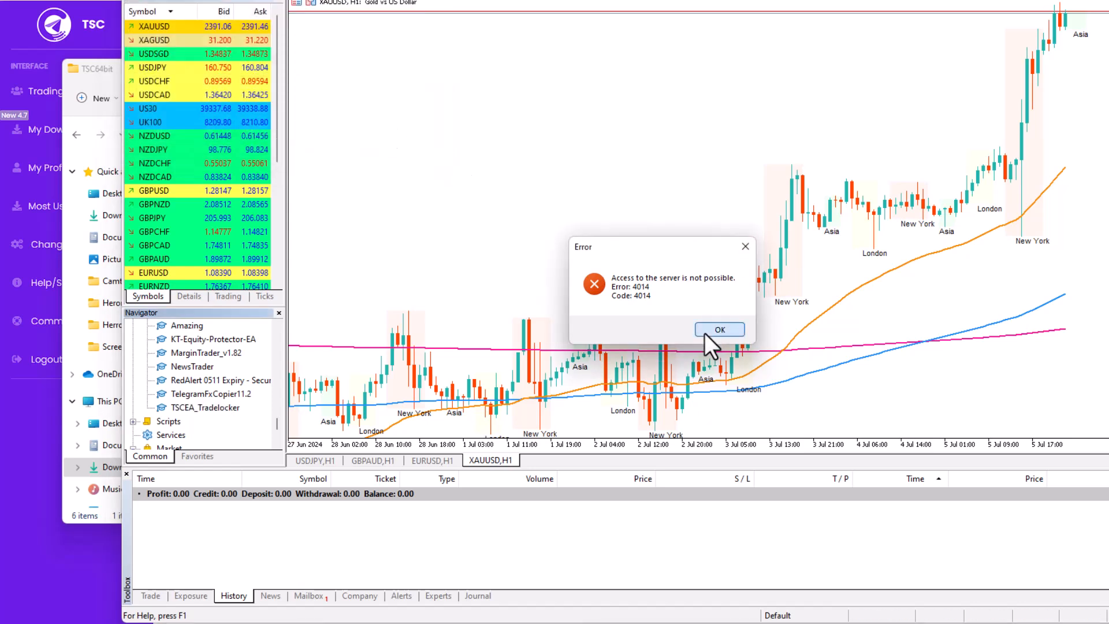
pyautogui.click(719, 329)
# Step: Dismiss the error, reattach TSCEA_Tradelocker to the chart, and copy its demo TradeLocker URL
pyautogui.click(399, 123)
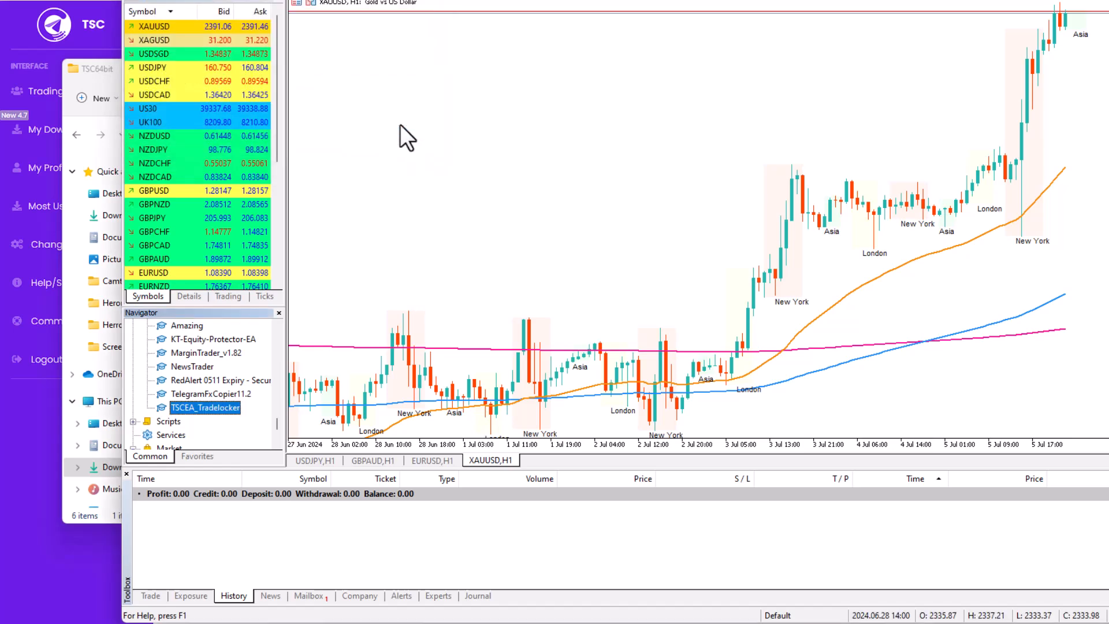
pyautogui.moveTo(198, 408); pyautogui.dragTo(428, 279)
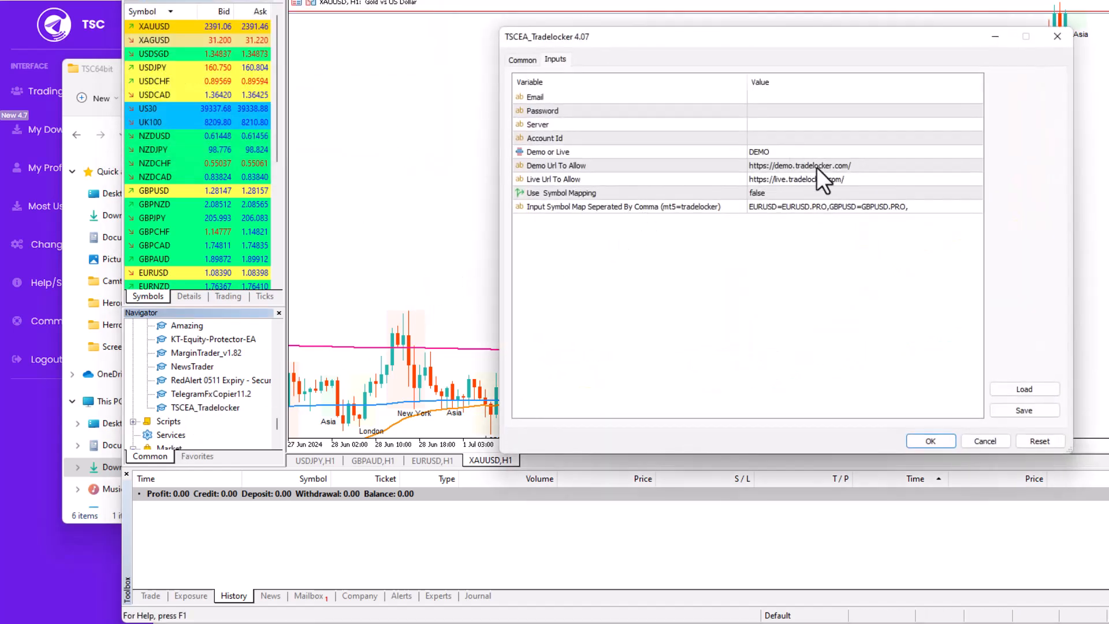
pyautogui.doubleClick(818, 165)
pyautogui.rightClick(822, 166)
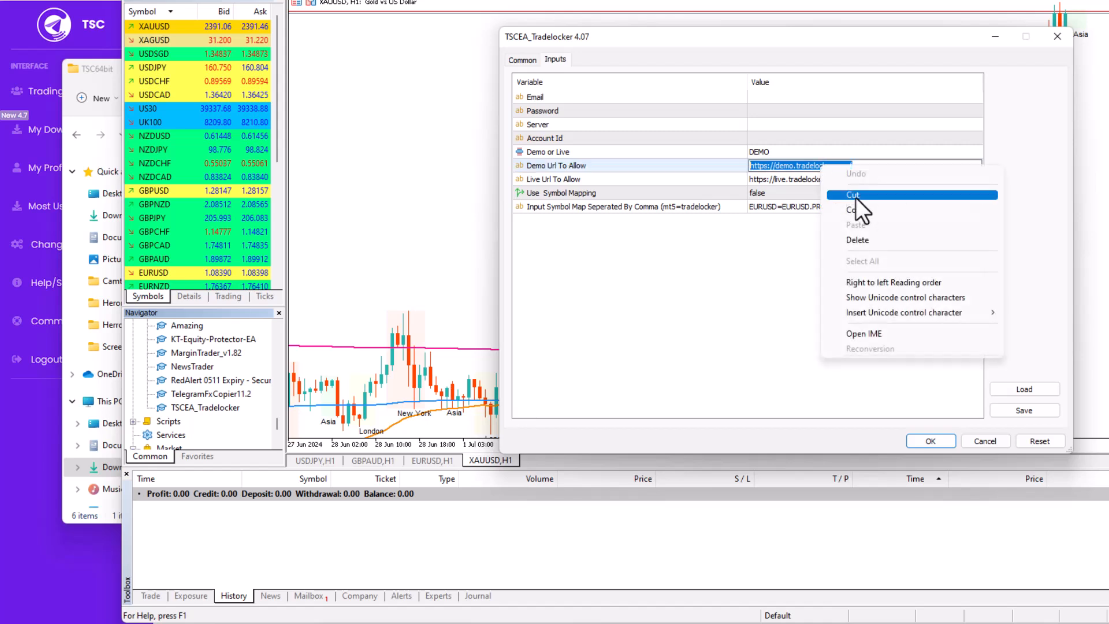
pyautogui.click(856, 206)
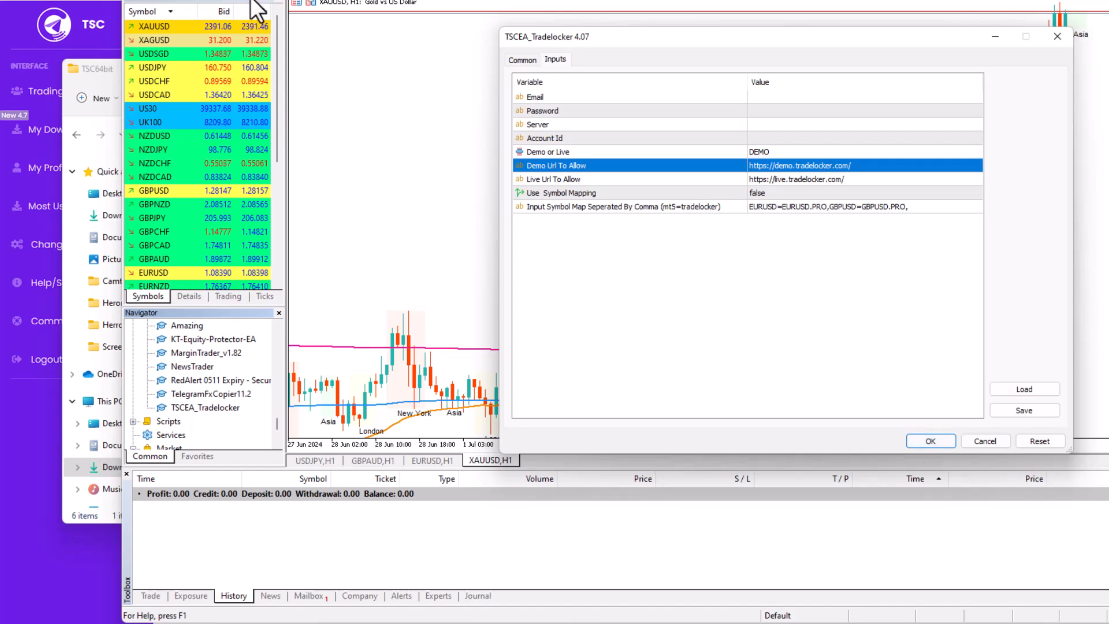
pyautogui.click(980, 443)
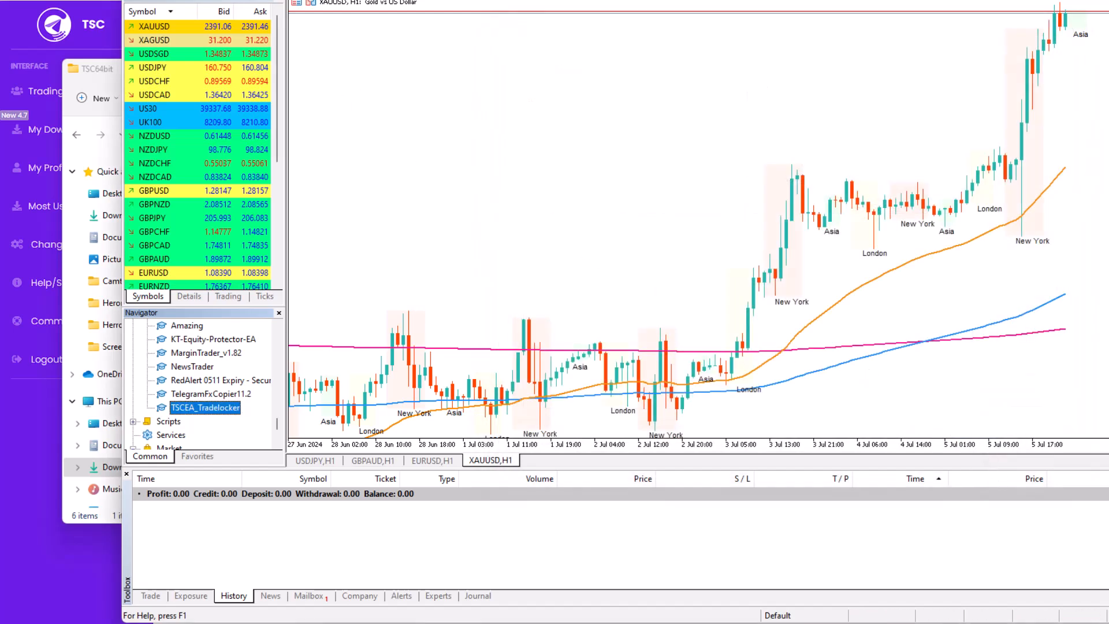
pyautogui.click(283, 0)
pyautogui.click(341, 96)
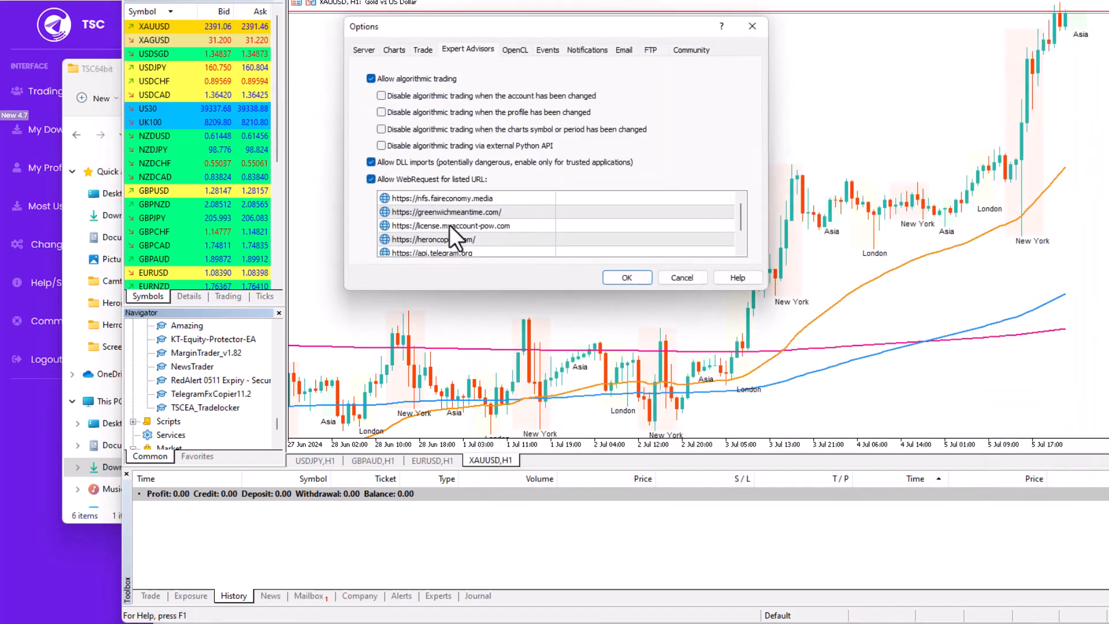
pyautogui.doubleClick(472, 244)
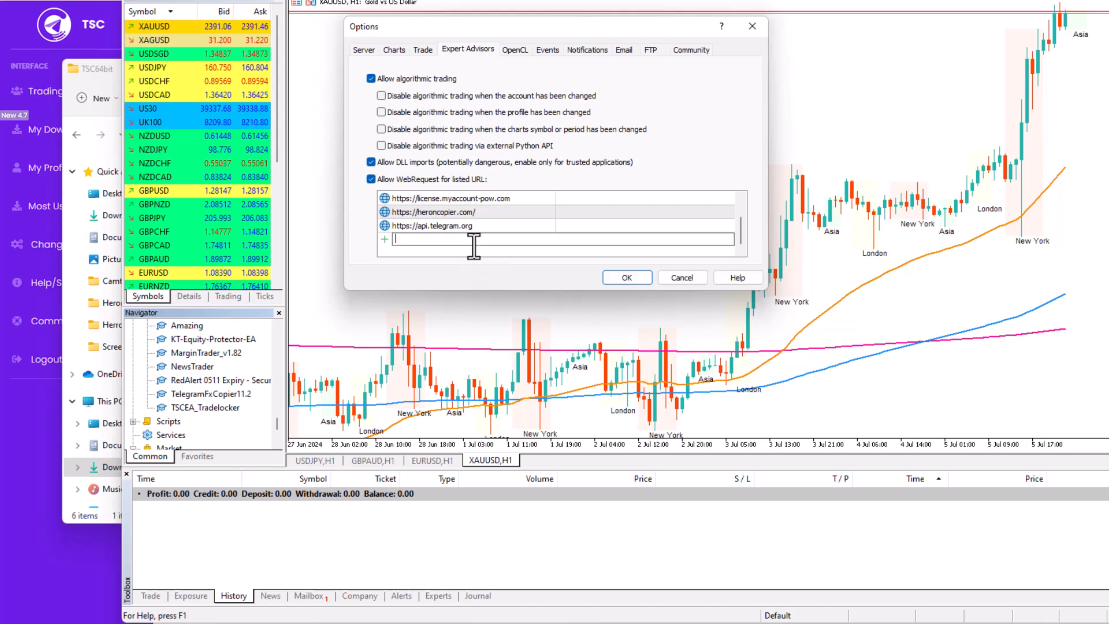
pyautogui.hotkey('ctrl', 'v')
pyautogui.click(635, 280)
pyautogui.click(241, 406)
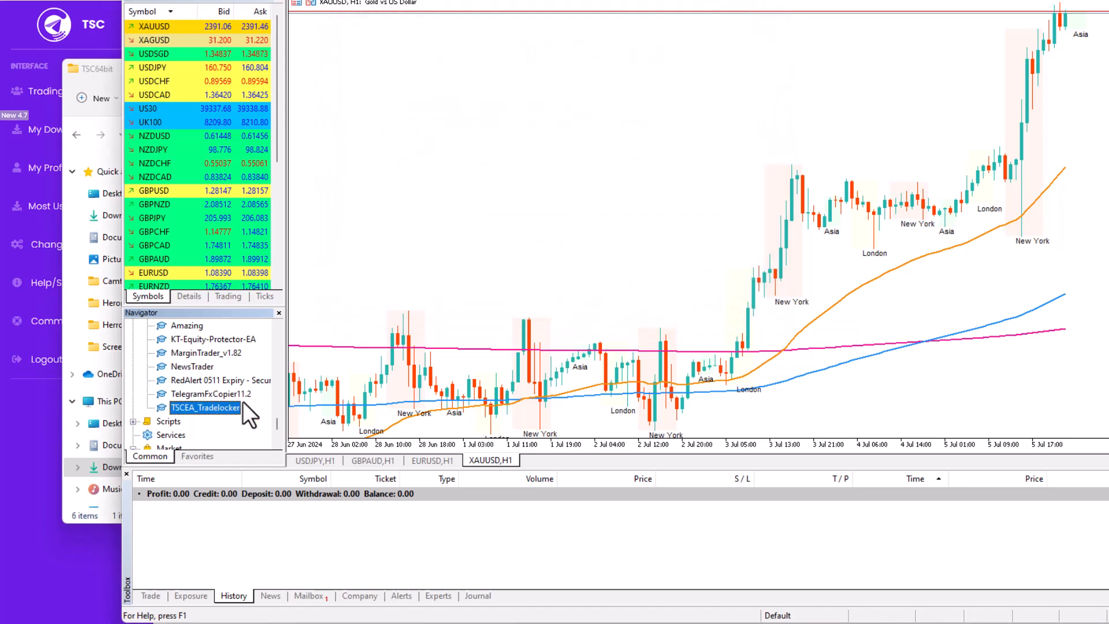
# Step: Reopen the EA inputs and copy the Live Url To Allow value
pyautogui.doubleClick(213, 410)
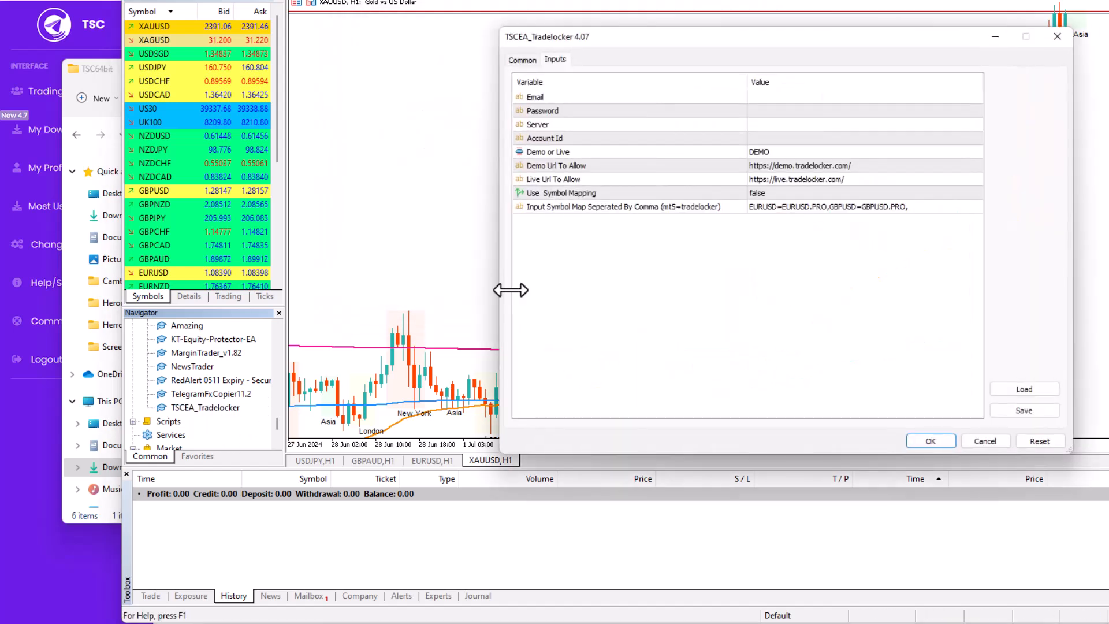
pyautogui.click(777, 184)
pyautogui.click(777, 185)
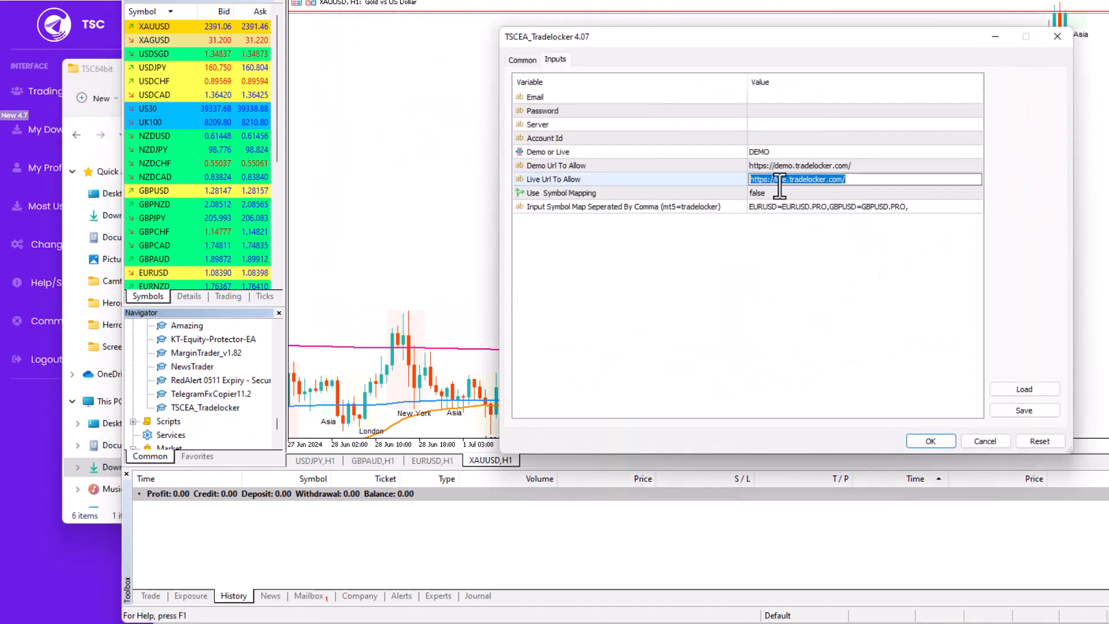
pyautogui.click(982, 445)
pyautogui.click(999, 442)
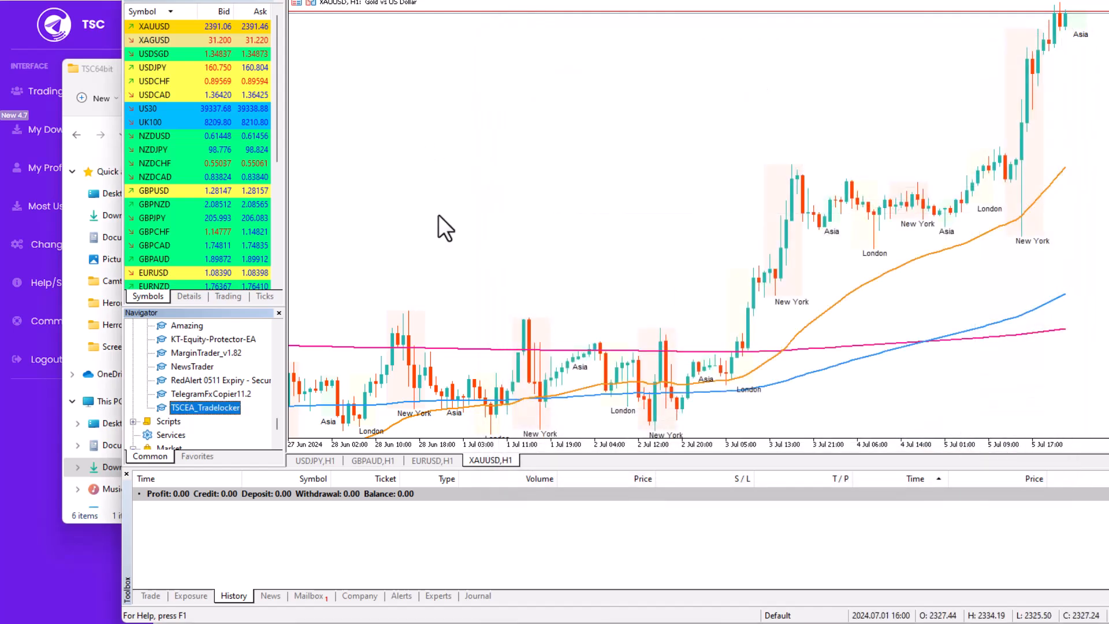
pyautogui.click(304, 2)
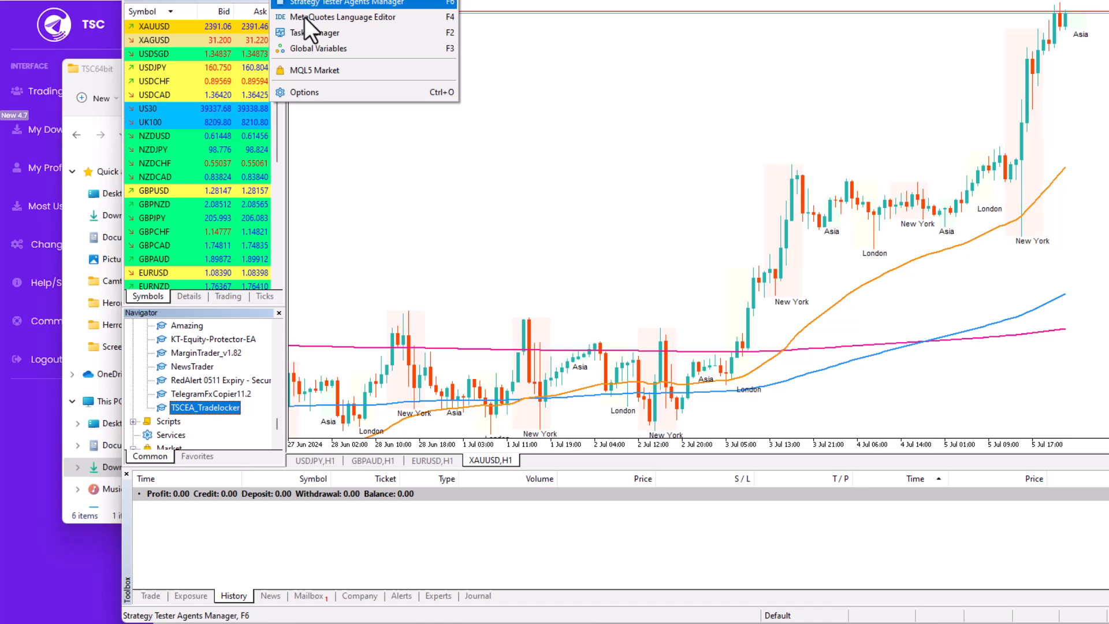
pyautogui.click(314, 92)
pyautogui.scroll(-1, 484, 252)
pyautogui.doubleClick(440, 242)
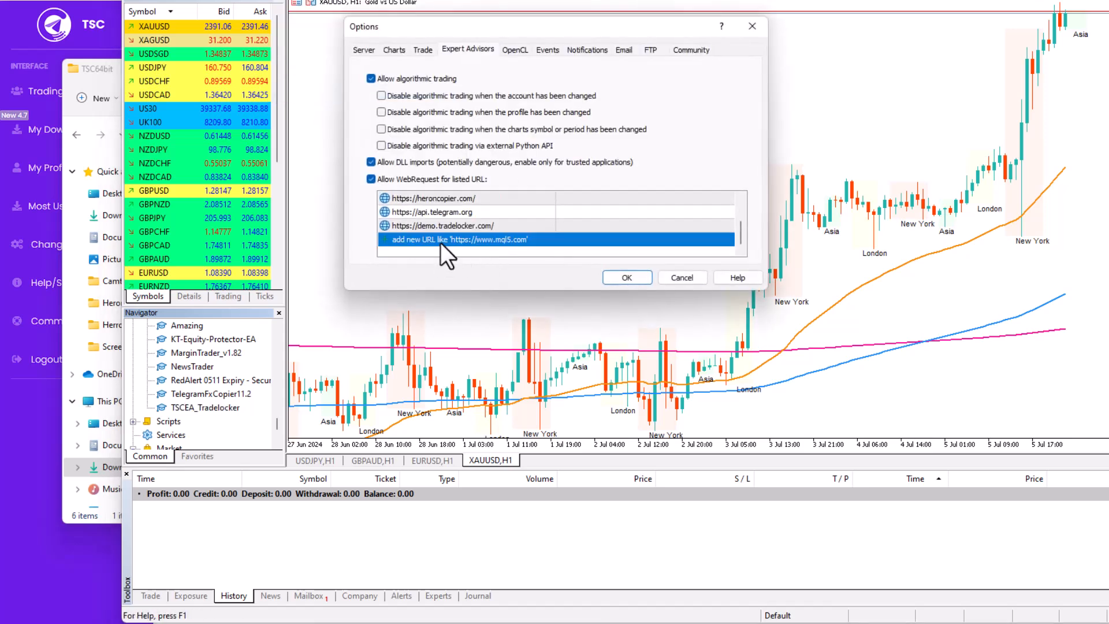
pyautogui.hotkey('ctrl', 'v')
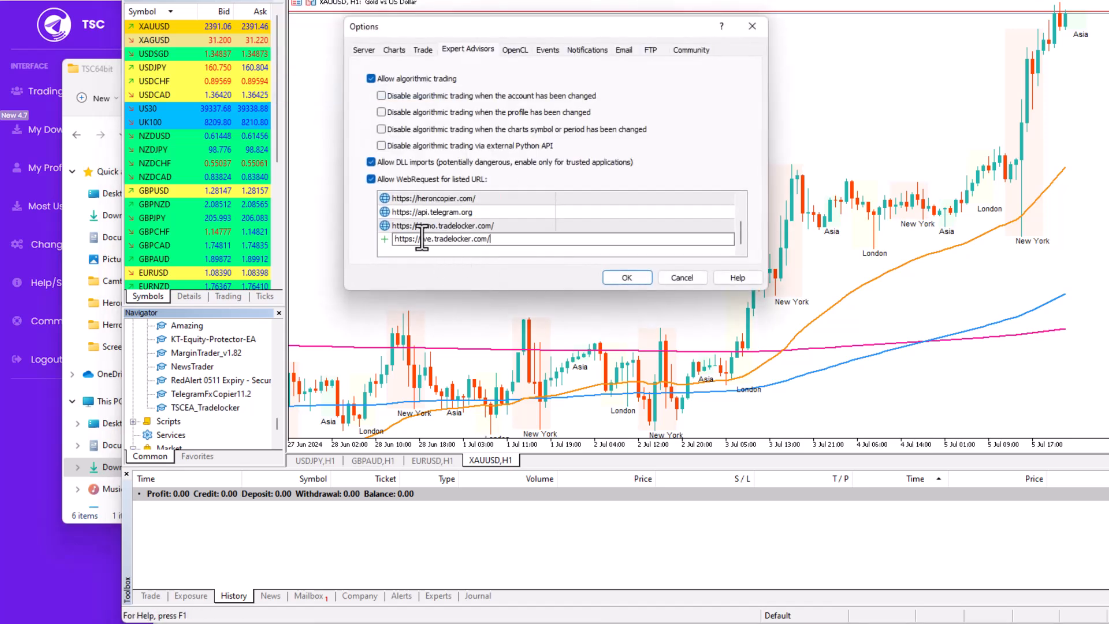
pyautogui.click(615, 277)
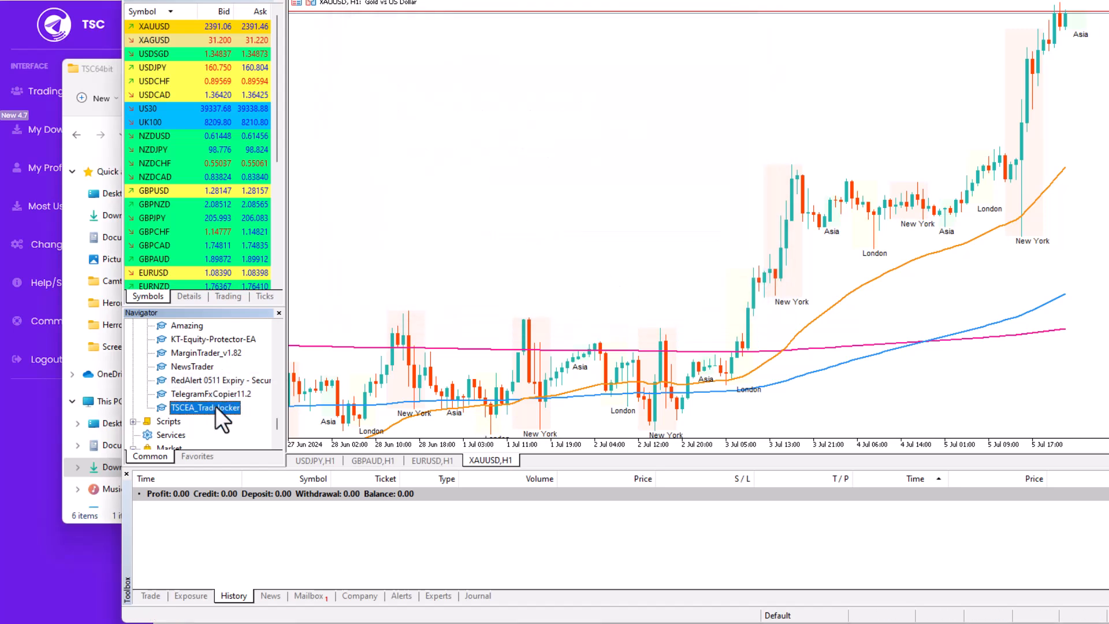
# Step: Reattach TSCEA_Tradelocker, review the Email, Password and Account Id inputs, and apply them
pyautogui.moveTo(216, 406); pyautogui.dragTo(594, 245)
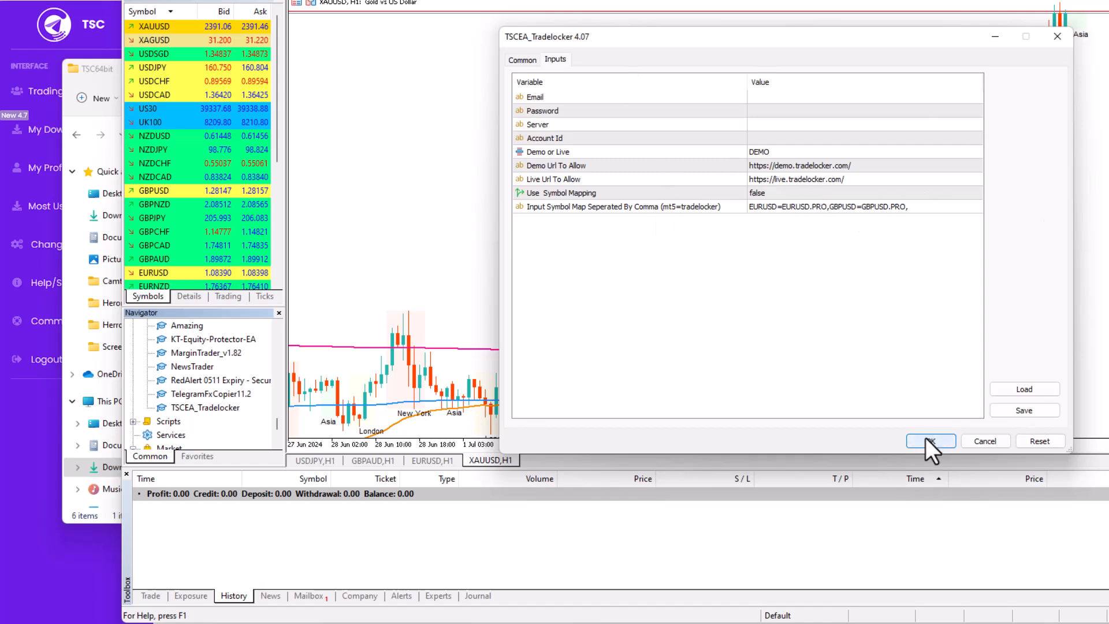
pyautogui.click(768, 105)
pyautogui.doubleClick(769, 102)
pyautogui.click(768, 106)
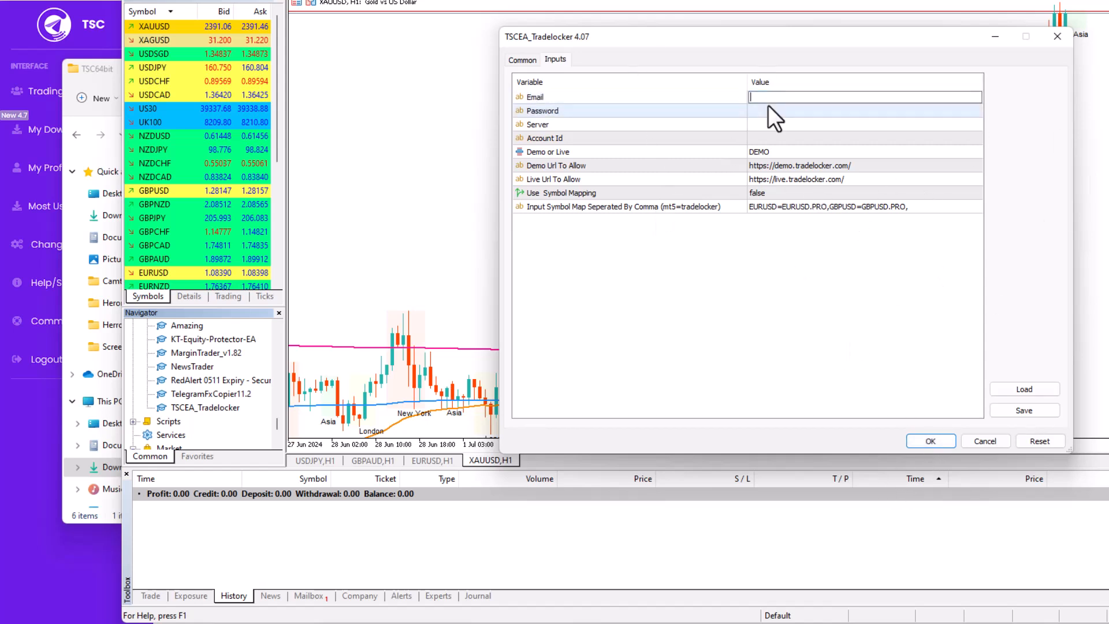
pyautogui.click(759, 136)
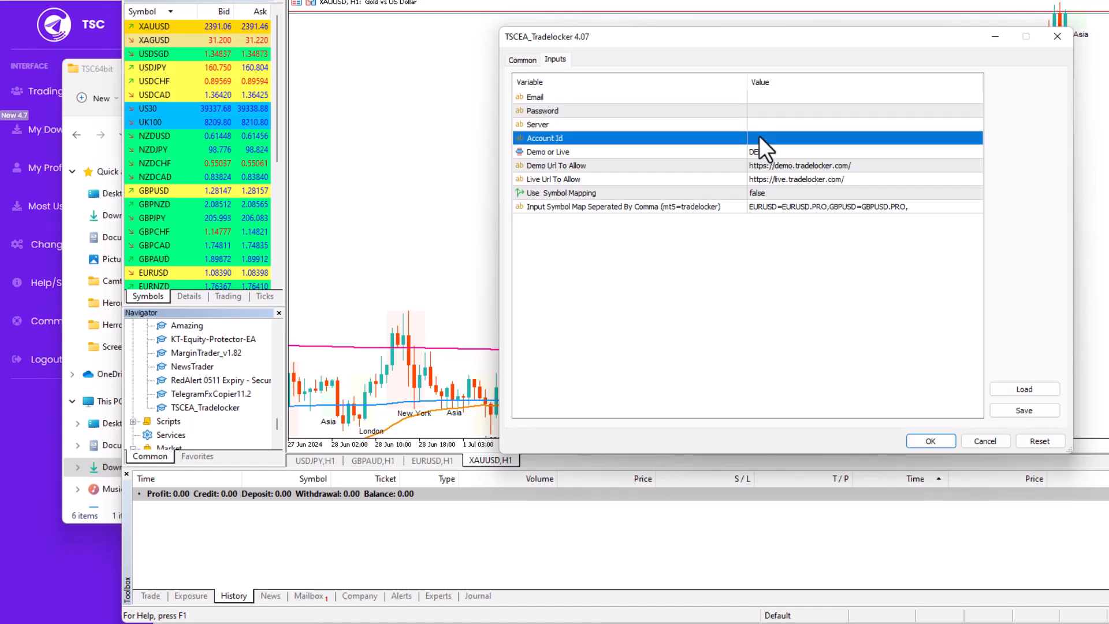
pyautogui.click(756, 137)
pyautogui.click(755, 366)
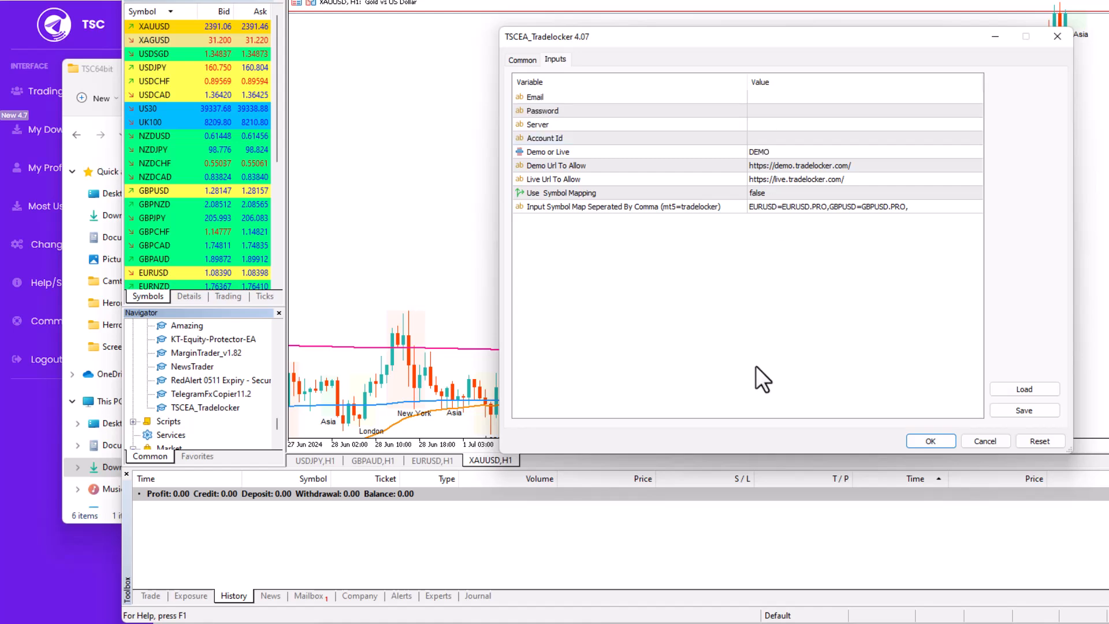
pyautogui.click(927, 438)
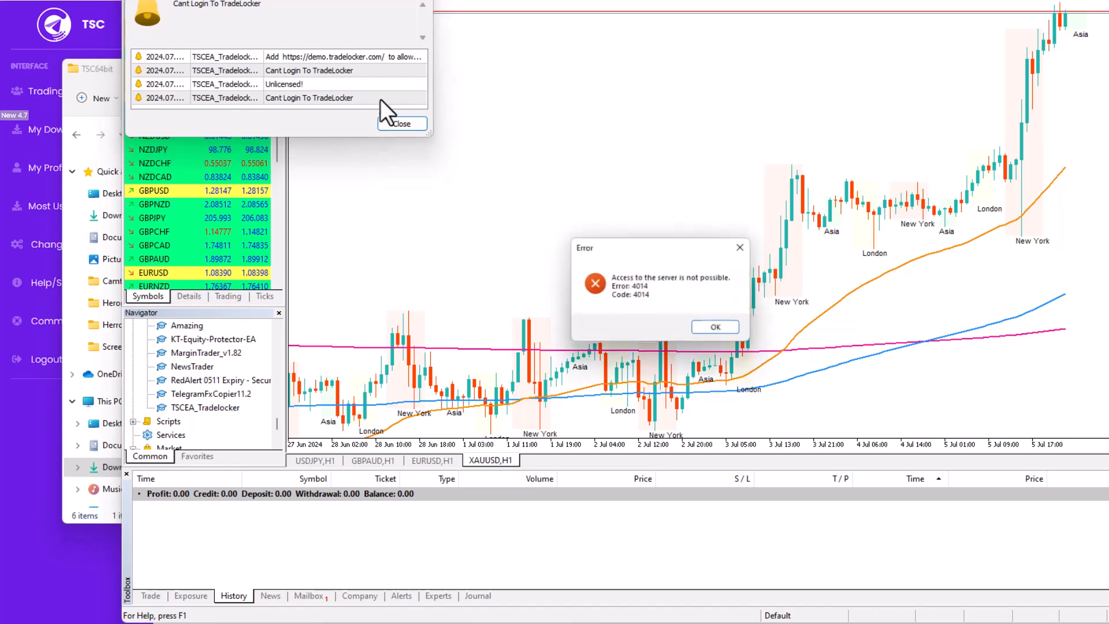
# Step: Read the Unlicensed! alert, dismiss the Error 4014 dialog, and close the Alerts window
pyautogui.click(283, 85)
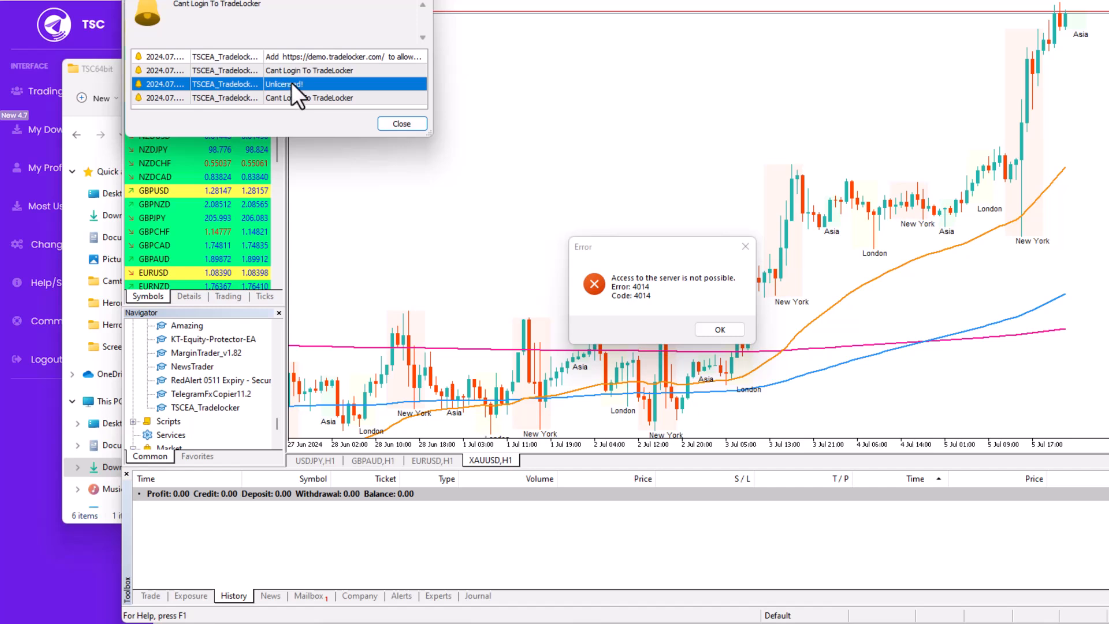
pyautogui.click(720, 329)
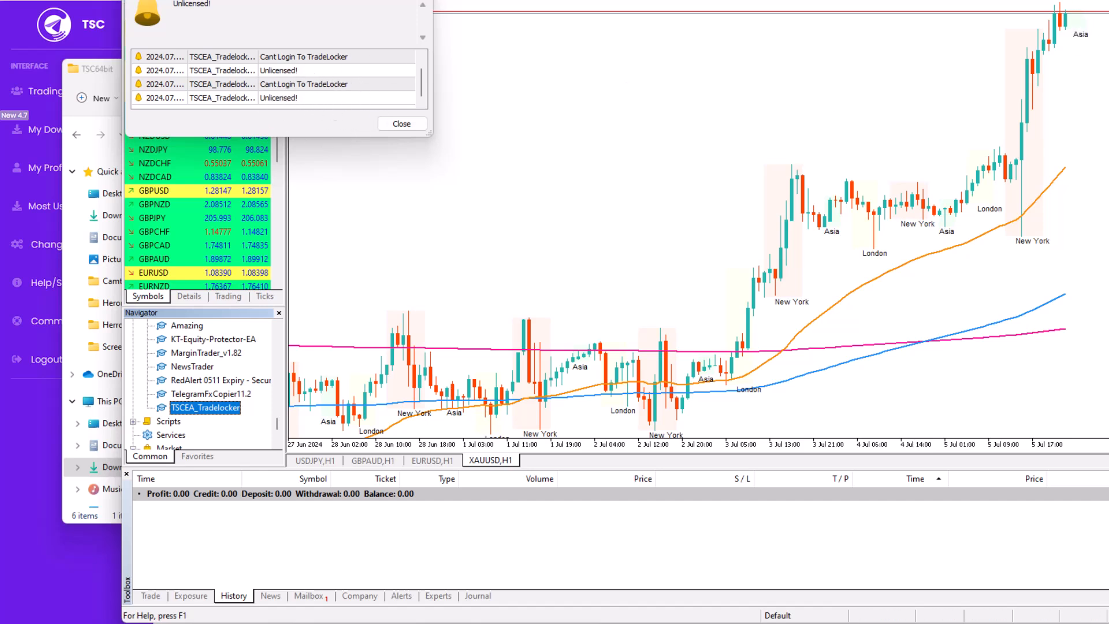
pyautogui.click(1097, 1)
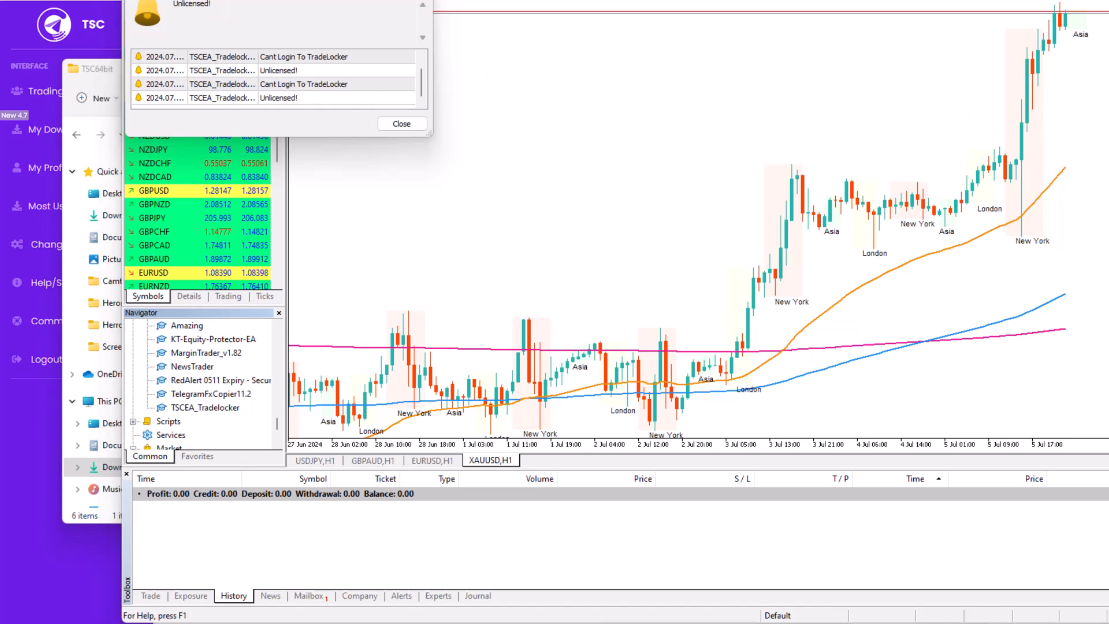
pyautogui.click(394, 120)
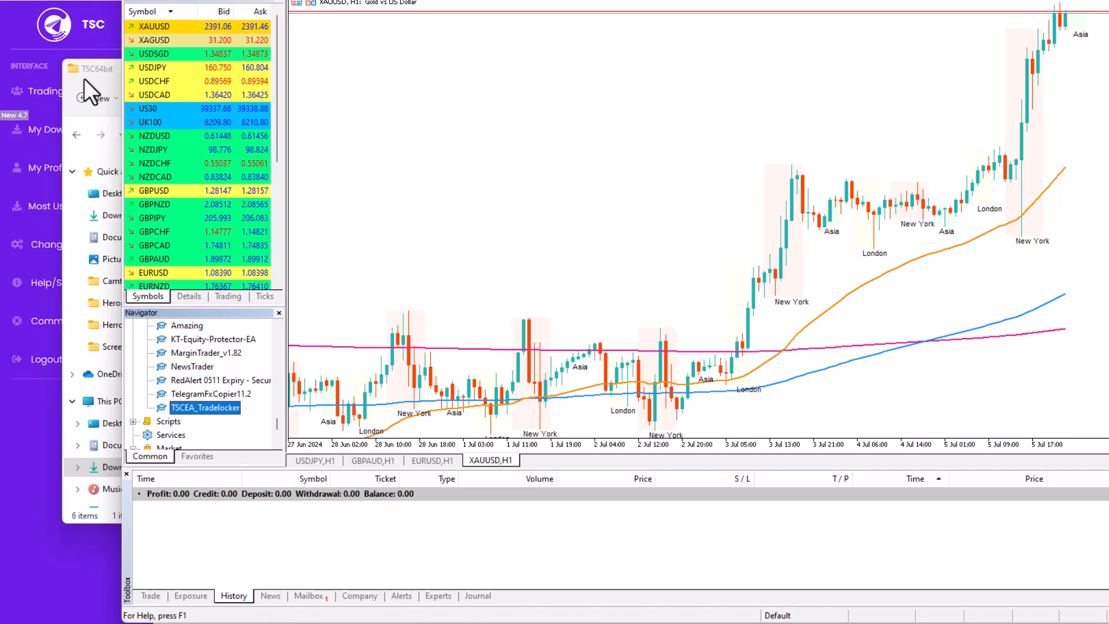
# Step: Check the registered trading account number on the TSC My Profile page, then return to the TSC64bit folder
pyautogui.click(31, 96)
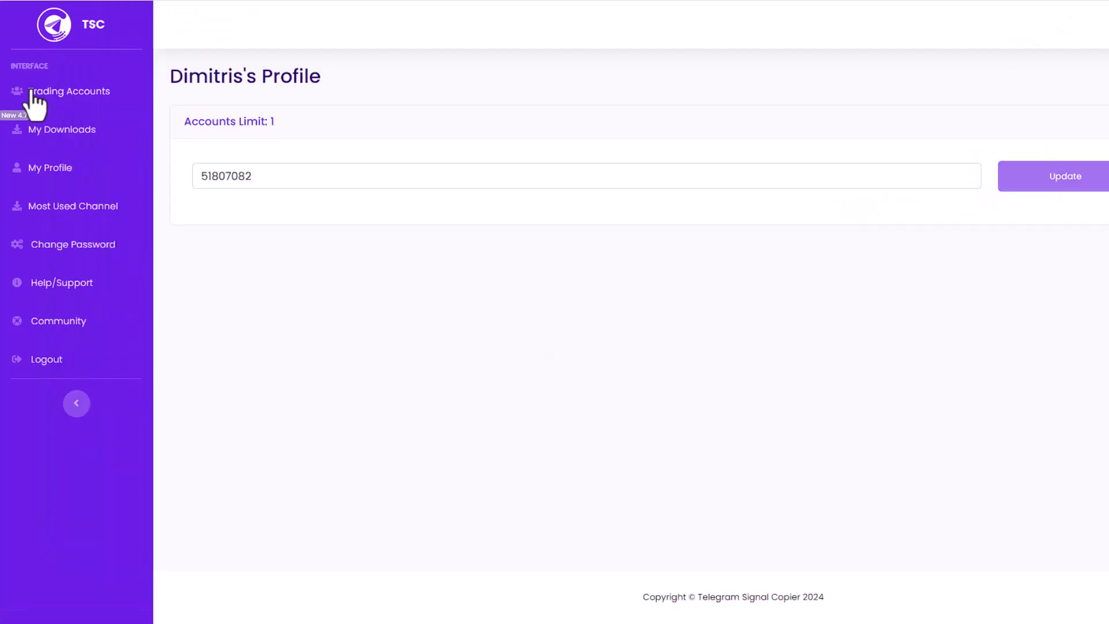
pyautogui.doubleClick(292, 179)
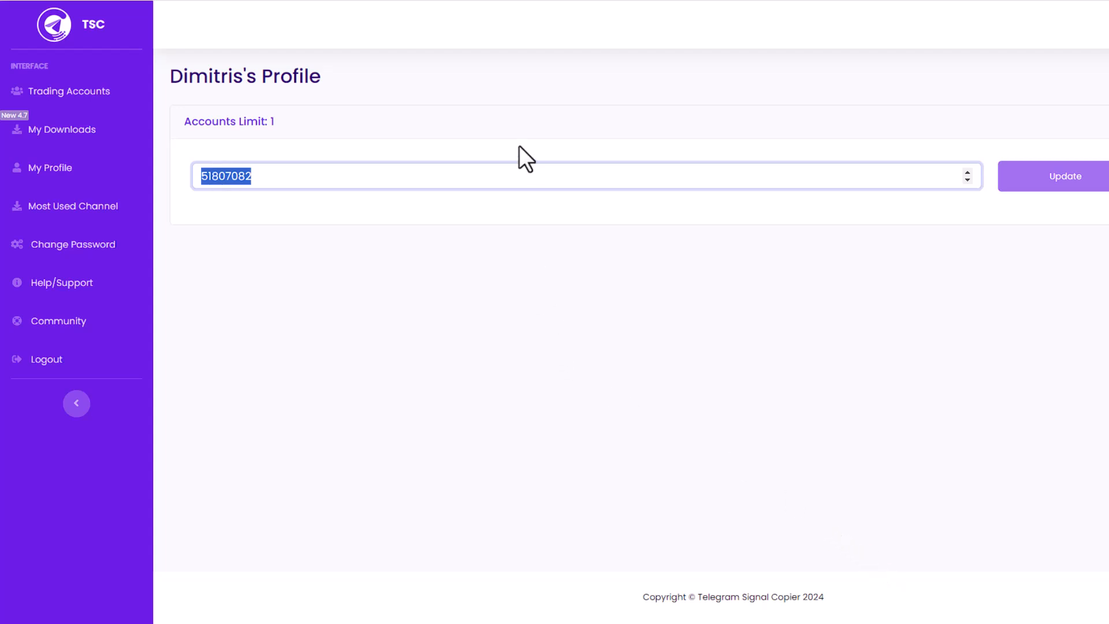
pyautogui.moveTo(912, 623)
pyautogui.click(851, 623)
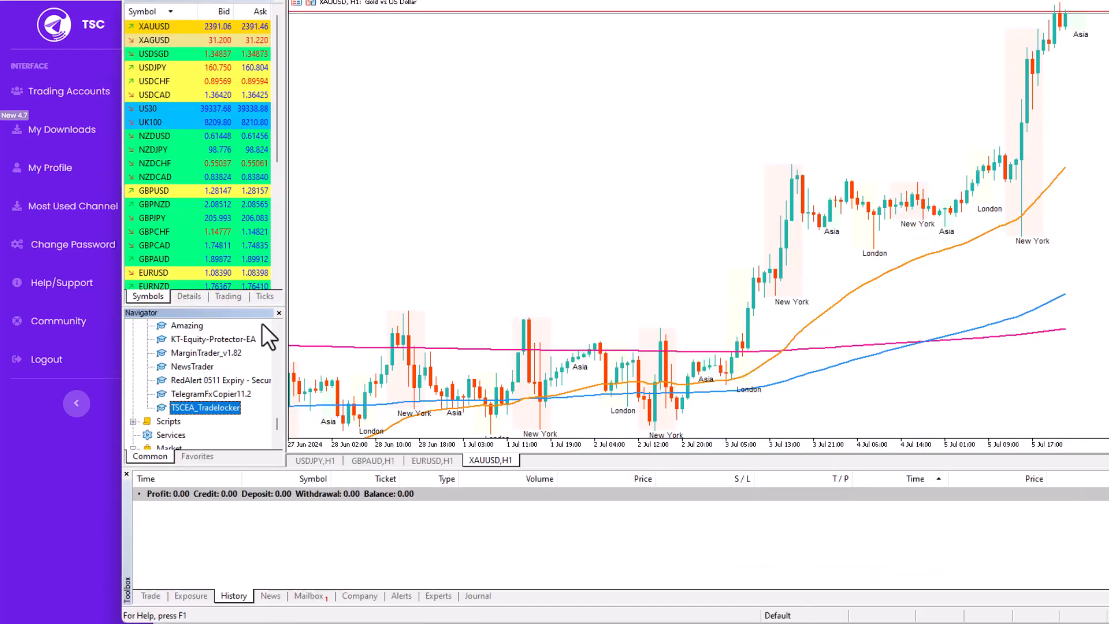
pyautogui.scroll(-2, 225, 390)
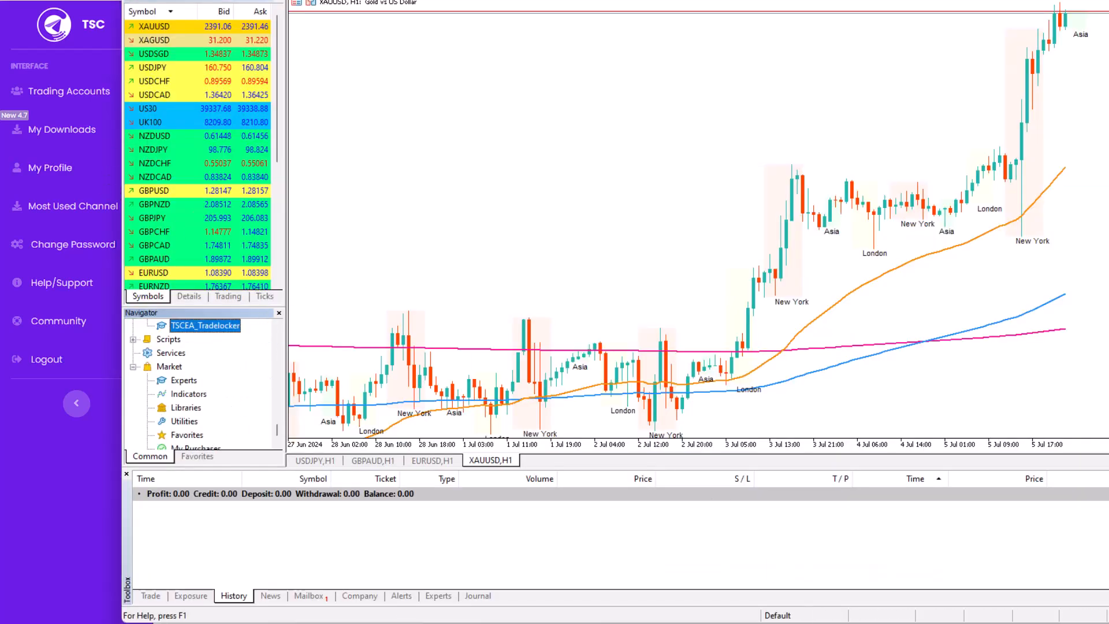
pyautogui.click(722, 622)
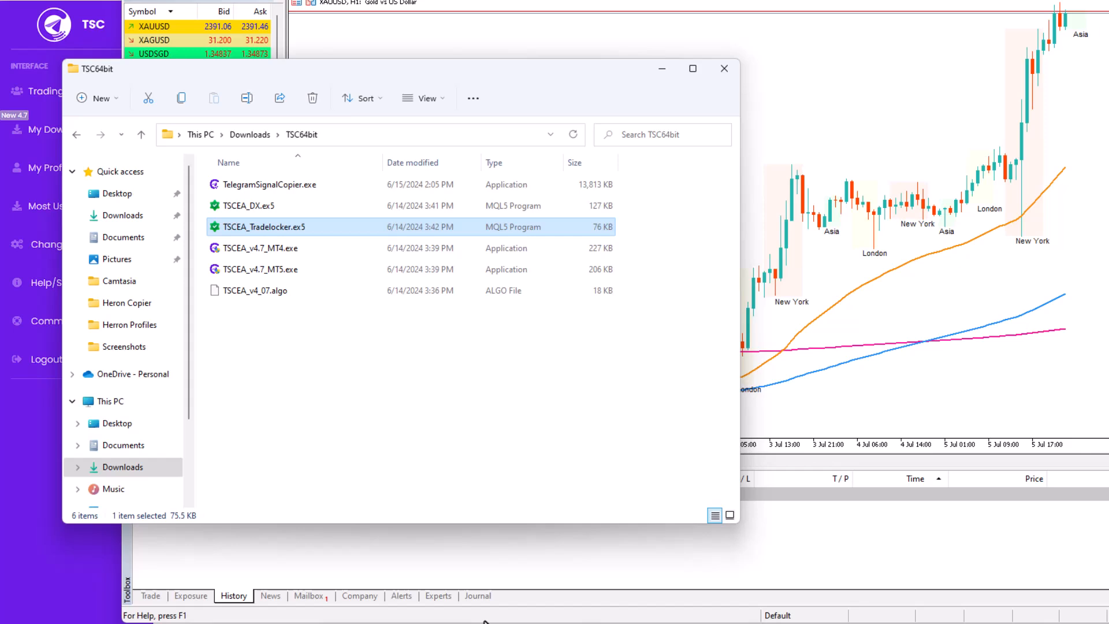
pyautogui.click(232, 207)
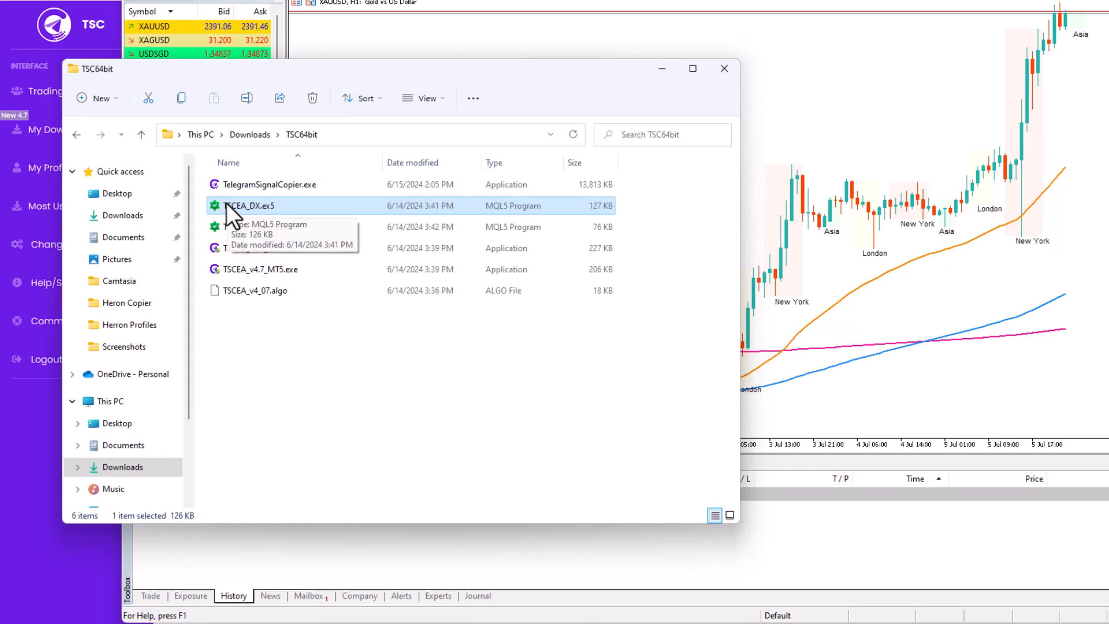
pyautogui.click(291, 294)
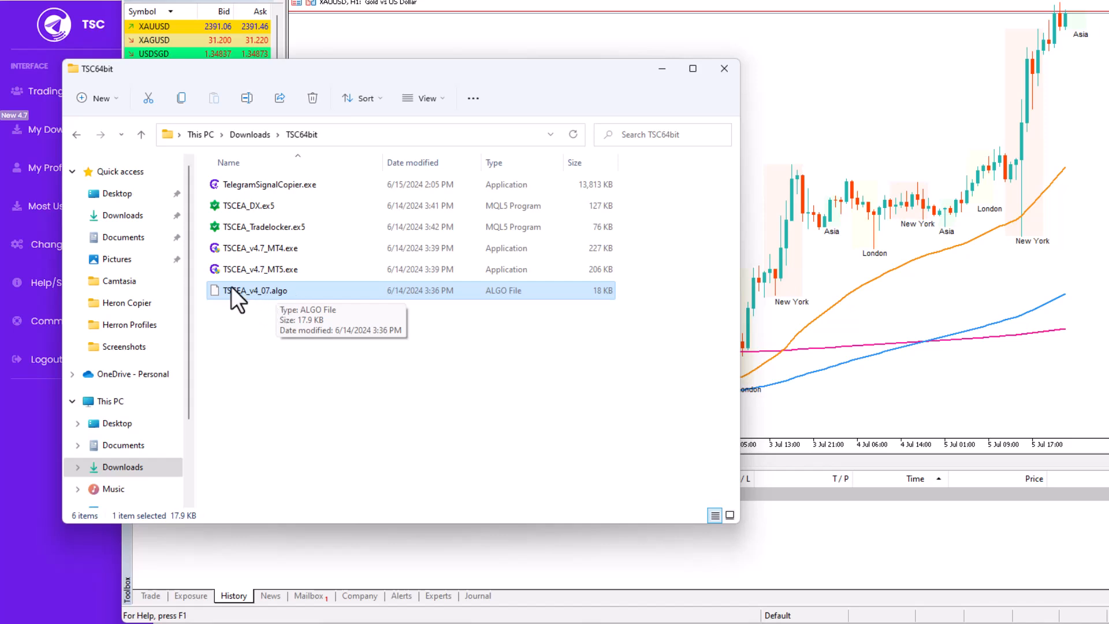
pyautogui.click(240, 269)
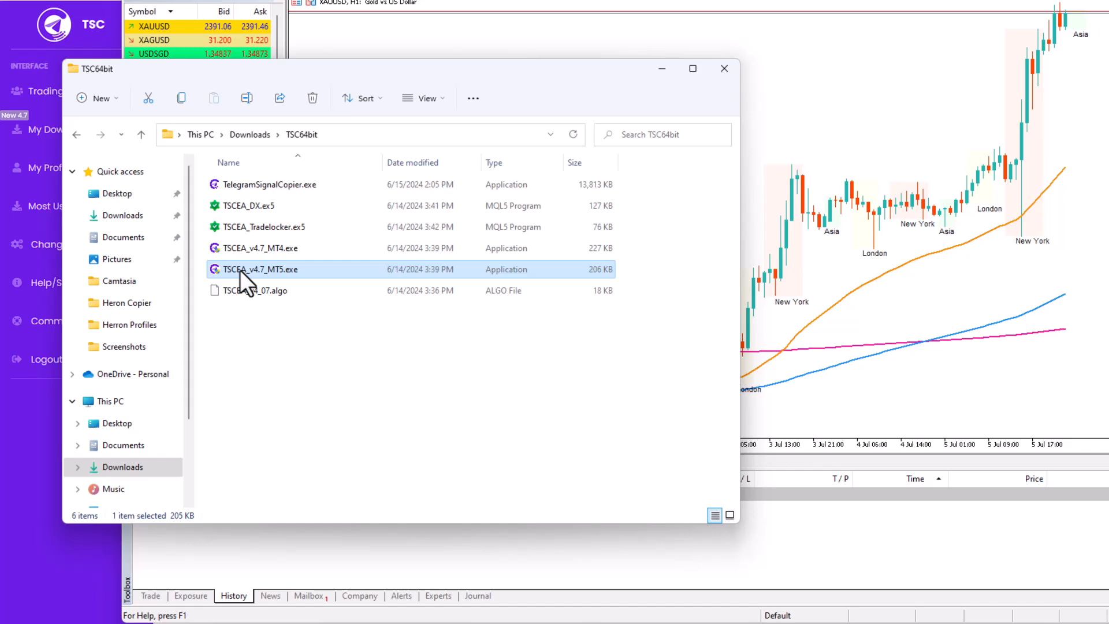
# Step: Run TSCEA_v4.7_MT5.exe, install into the chosen MetaTrader 5 folder, and close setup when completed
pyautogui.doubleClick(240, 269)
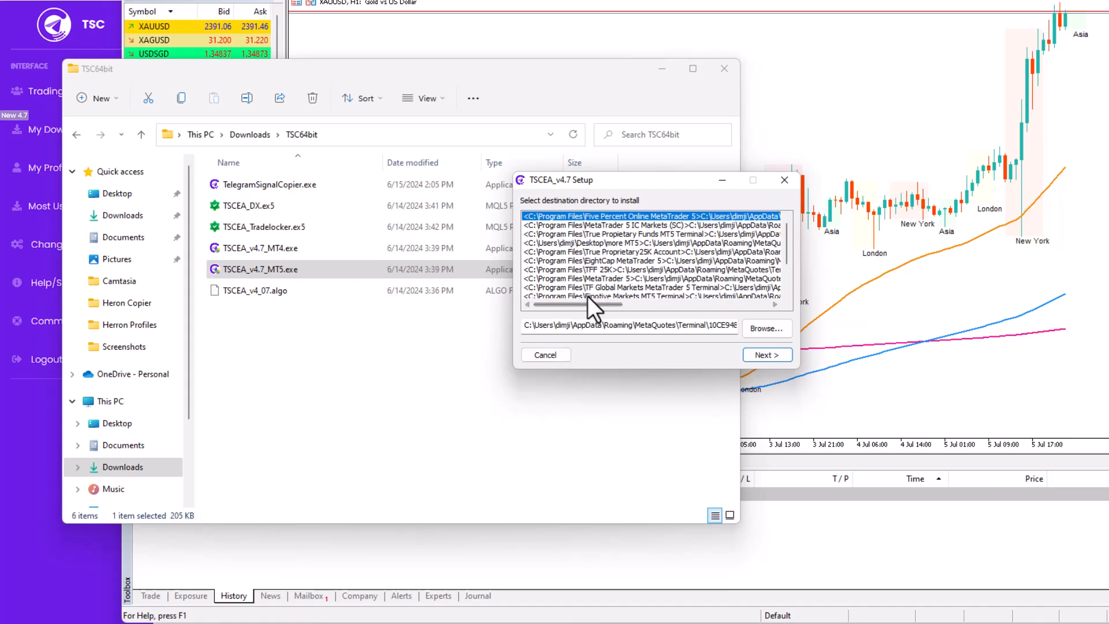
pyautogui.click(765, 356)
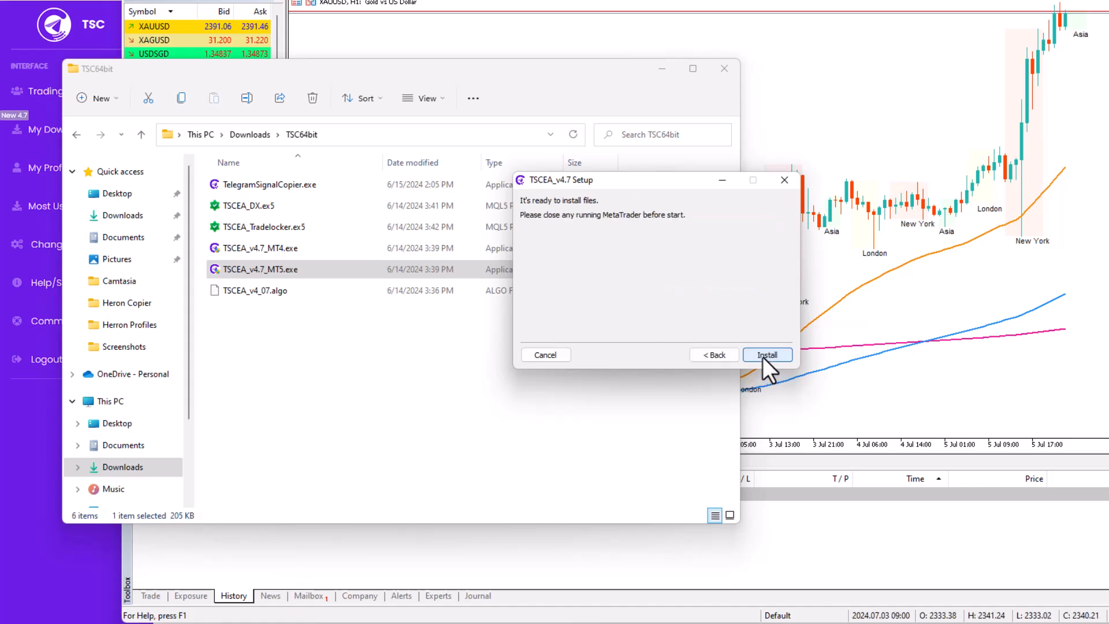
pyautogui.click(759, 354)
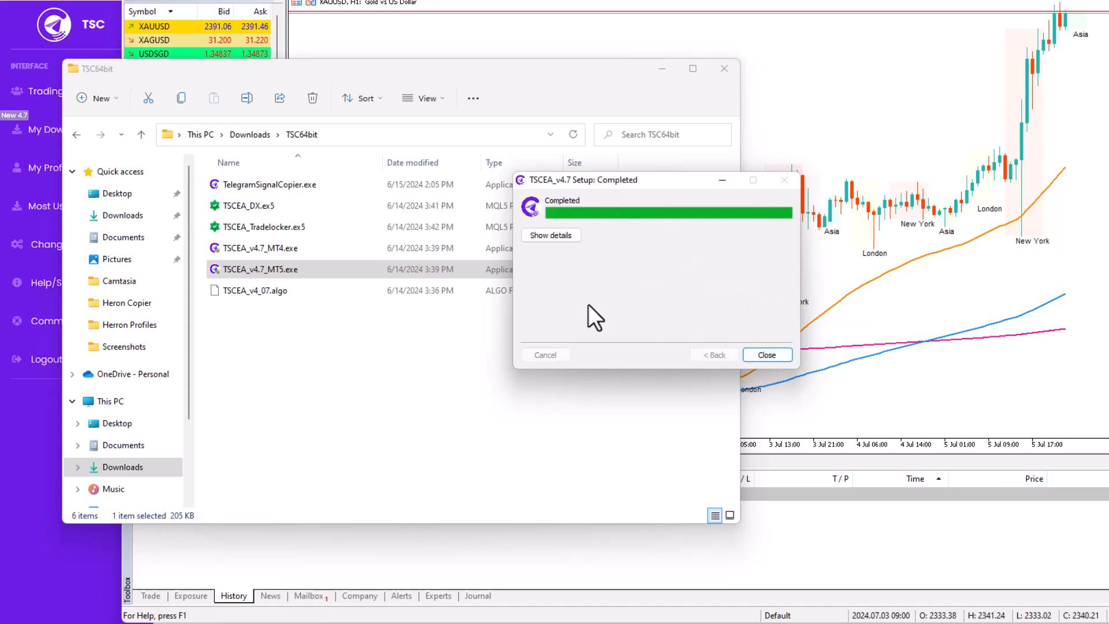
pyautogui.click(260, 276)
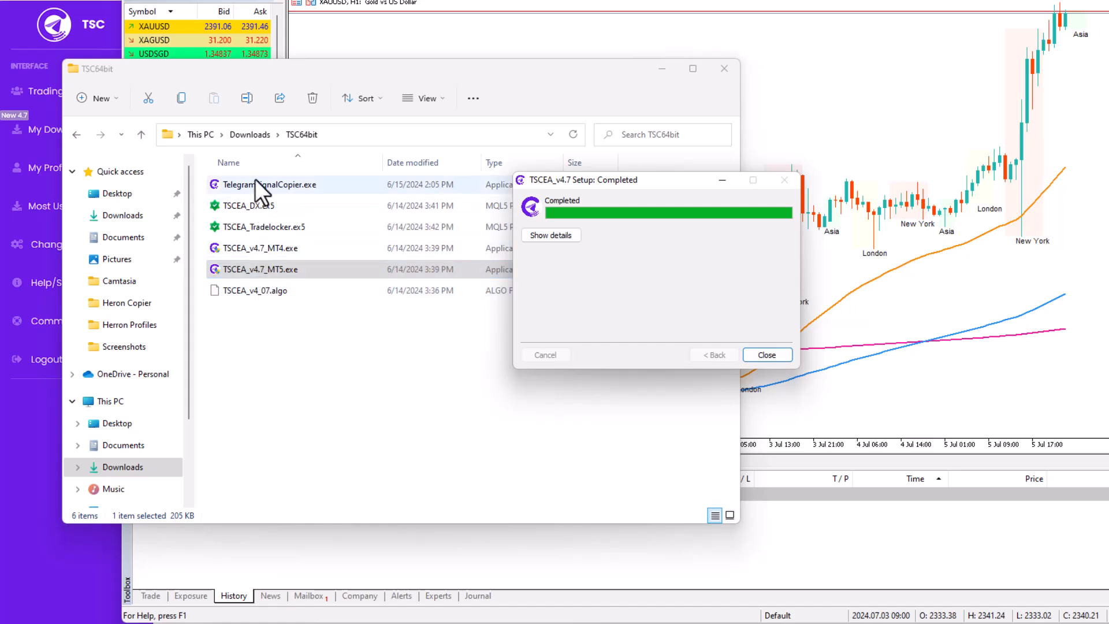
pyautogui.click(766, 355)
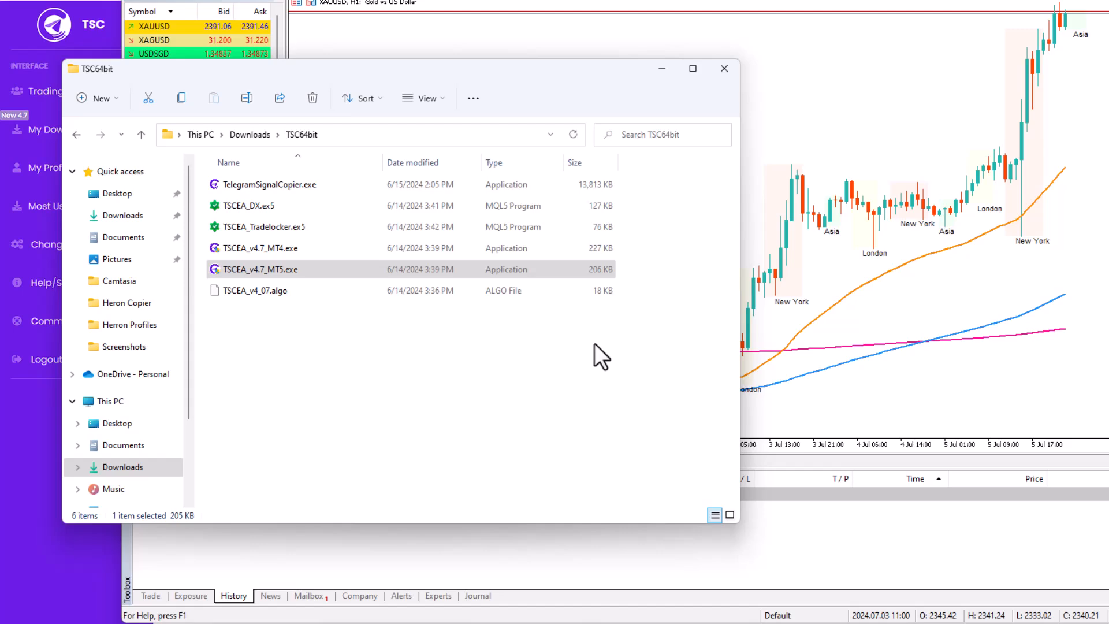
# Step: Open the MetaTrader 5 data folder via File > Open Data Folder, then close it
pyautogui.click(848, 316)
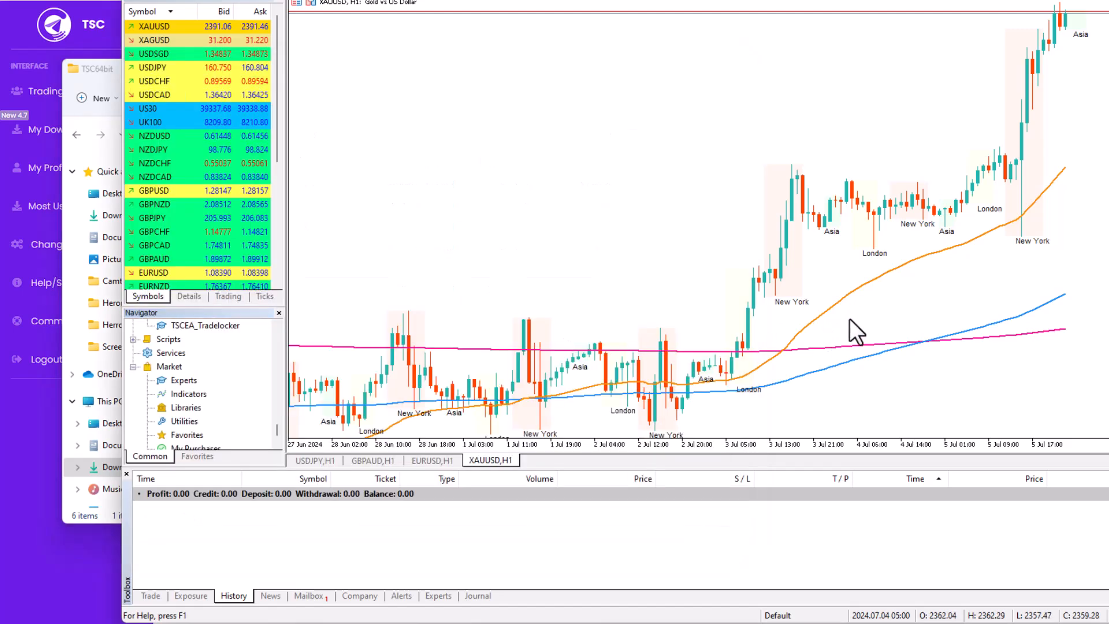
pyautogui.scroll(2, 175, 393)
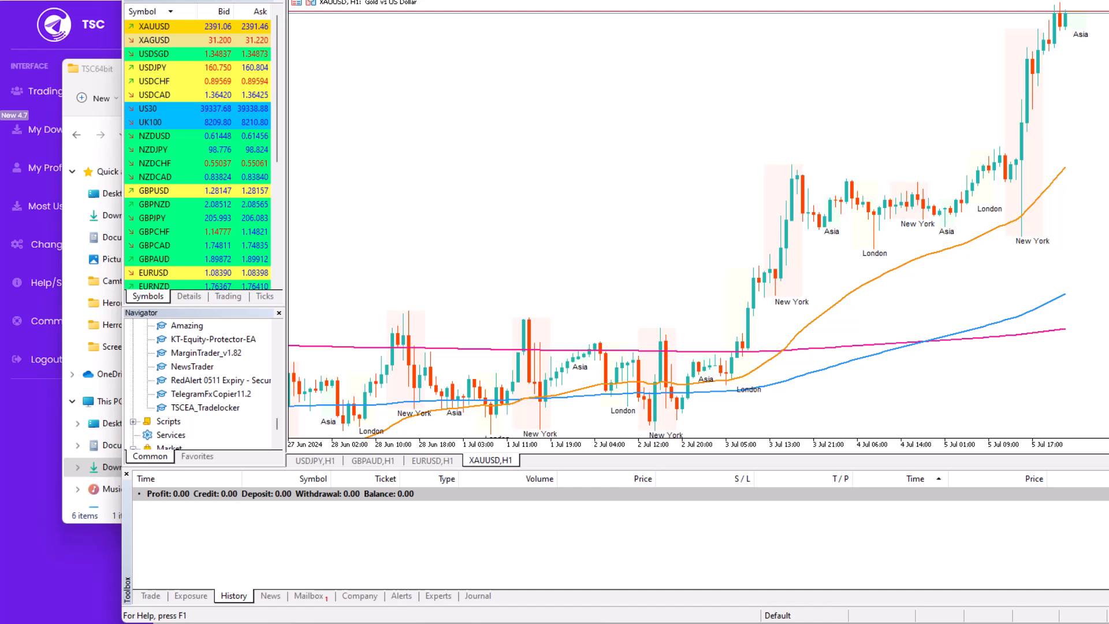
pyautogui.click(145, 0)
pyautogui.click(207, 78)
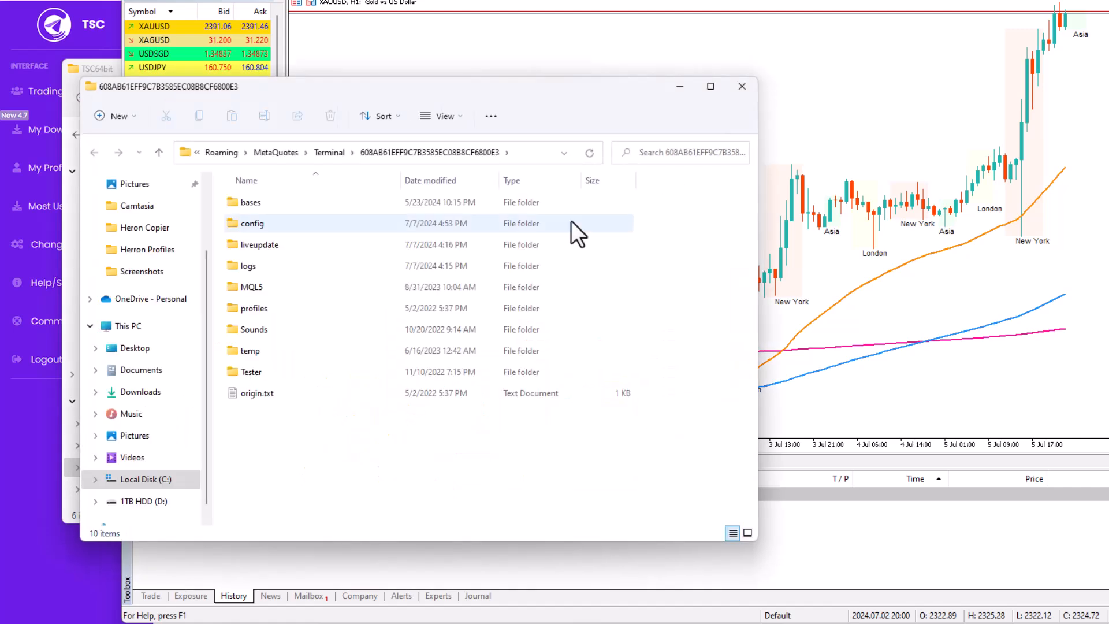
pyautogui.click(741, 87)
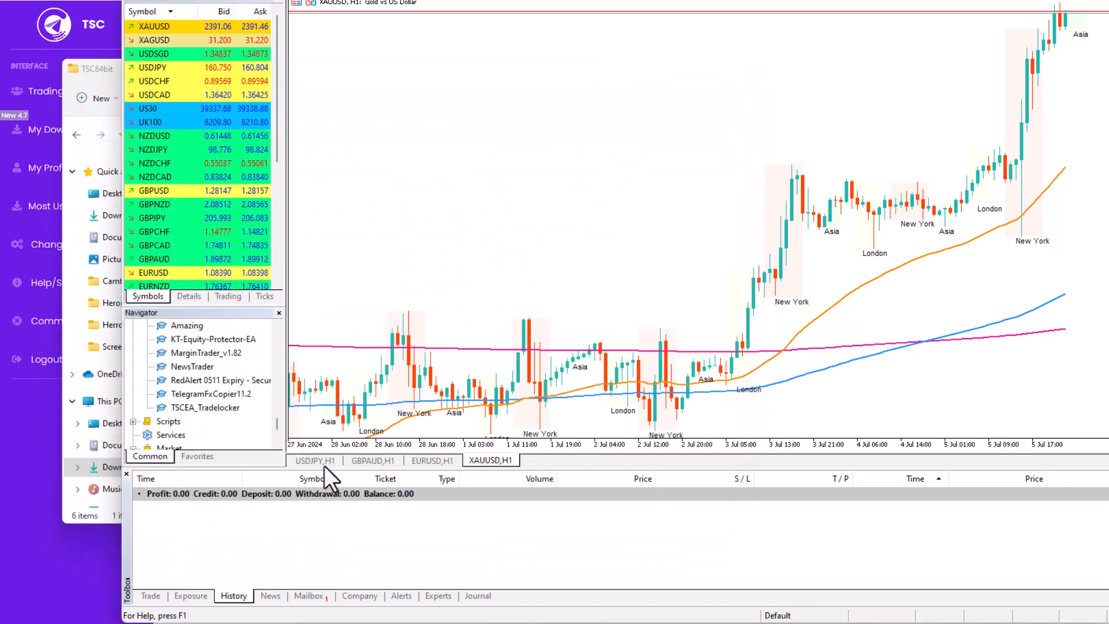
# Step: Refresh the Navigator's Expert Advisors list so TSCEA_v4_07 appears
pyautogui.rightClick(192, 353)
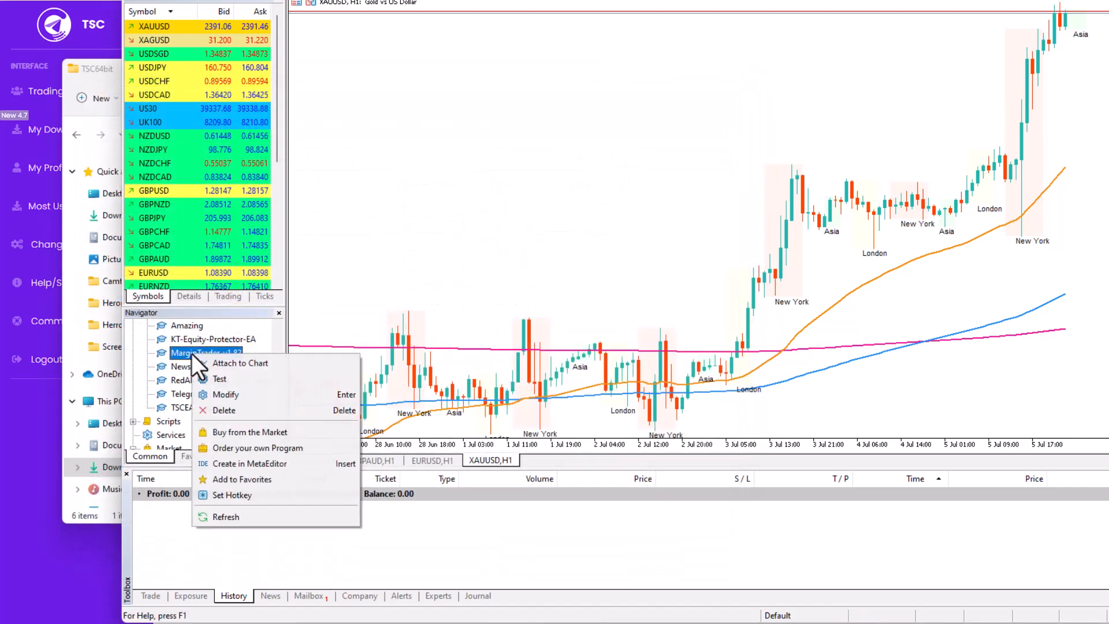
pyautogui.click(228, 516)
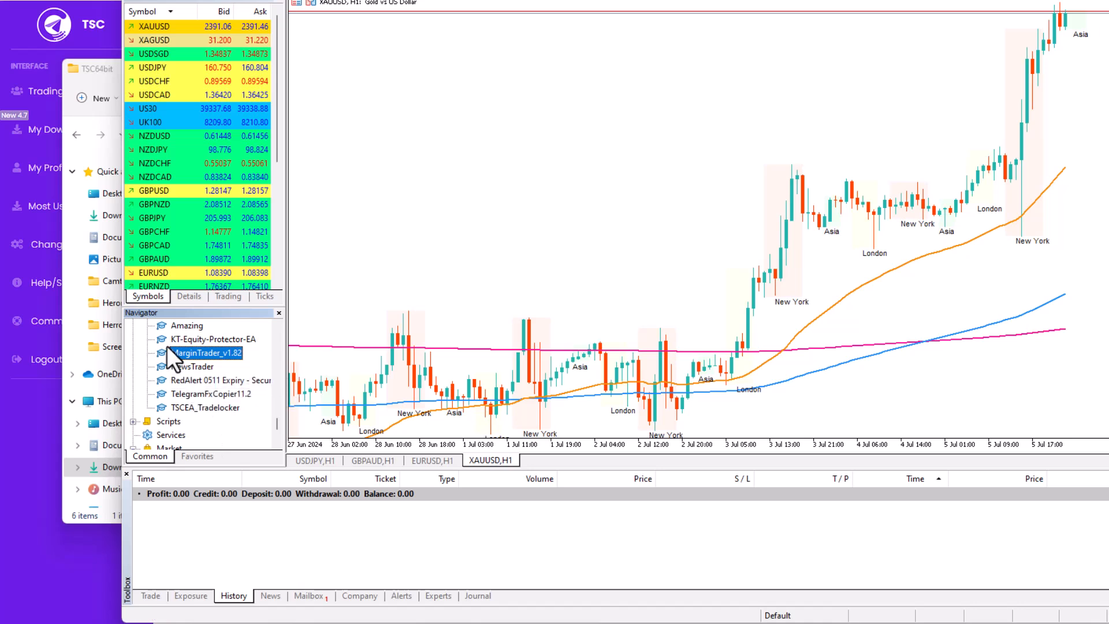
pyautogui.scroll(1, 167, 346)
pyautogui.scroll(5, 175, 370)
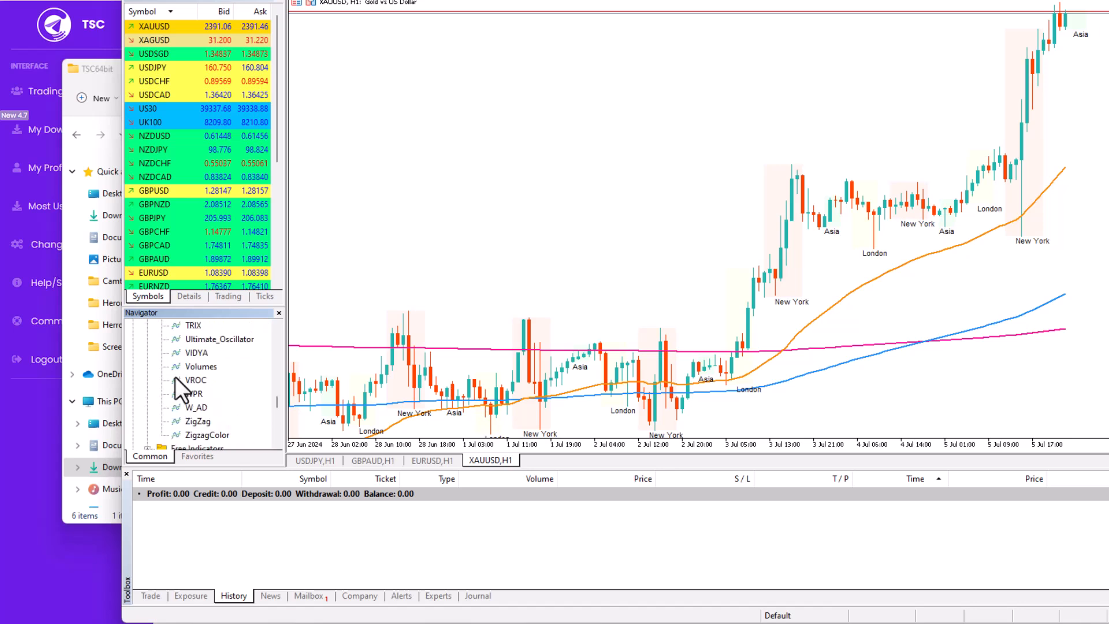
pyautogui.scroll(10, 172, 375)
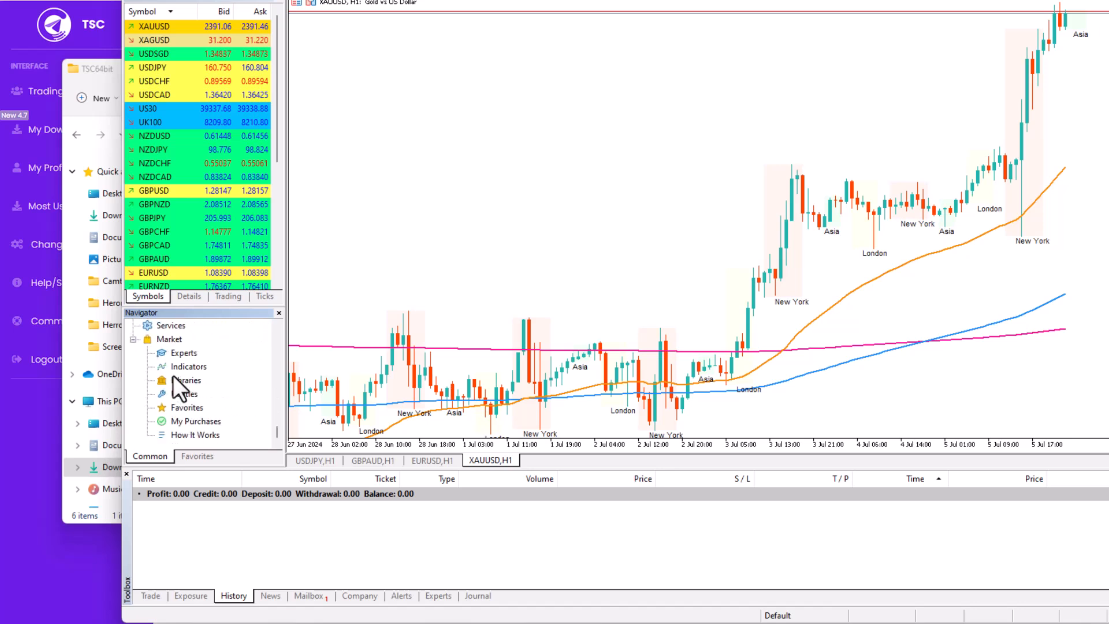
pyautogui.scroll(3, 172, 375)
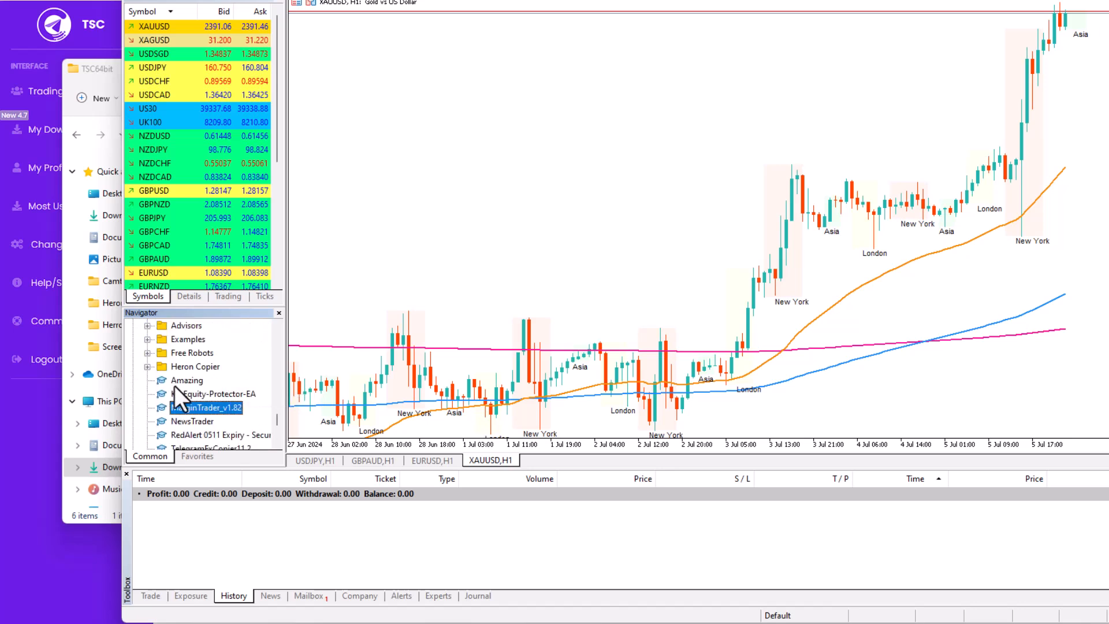
pyautogui.rightClick(172, 384)
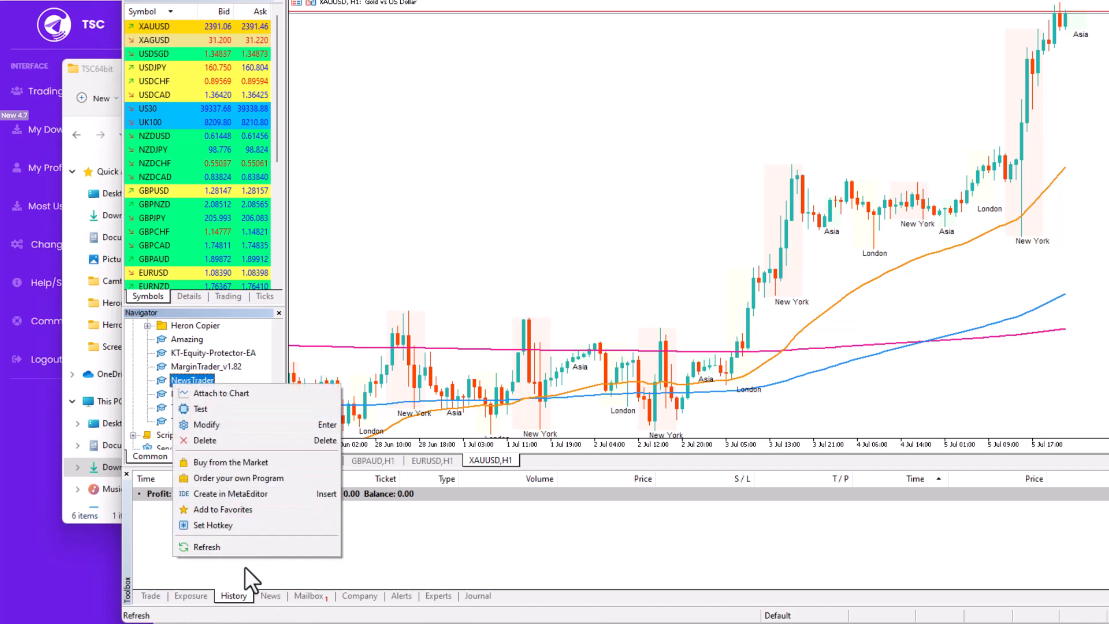
pyautogui.click(234, 549)
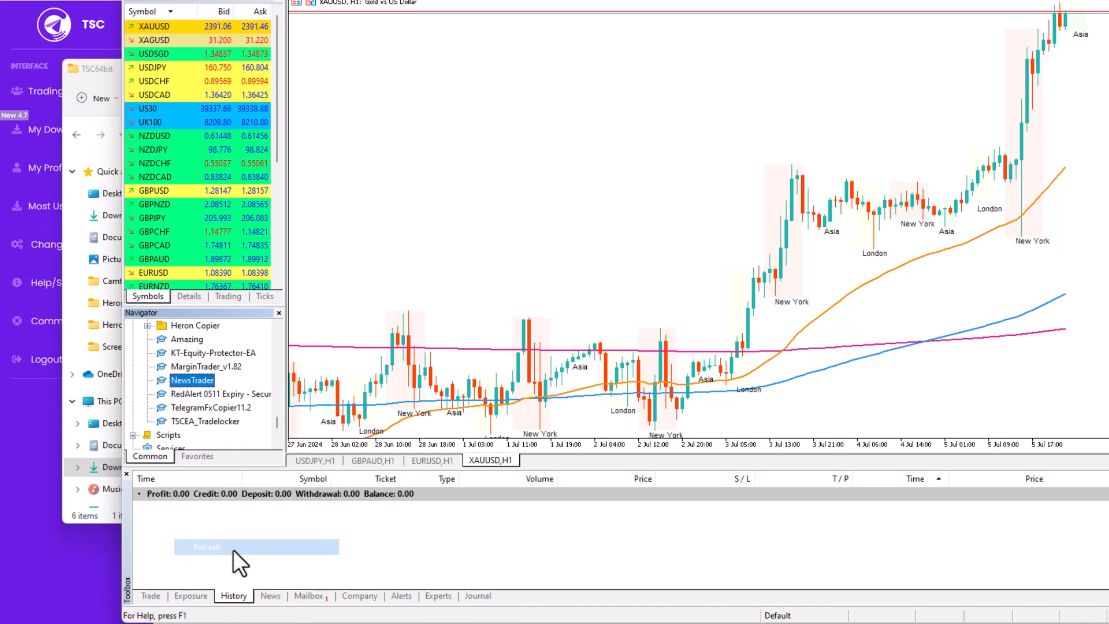
pyautogui.rightClick(160, 380)
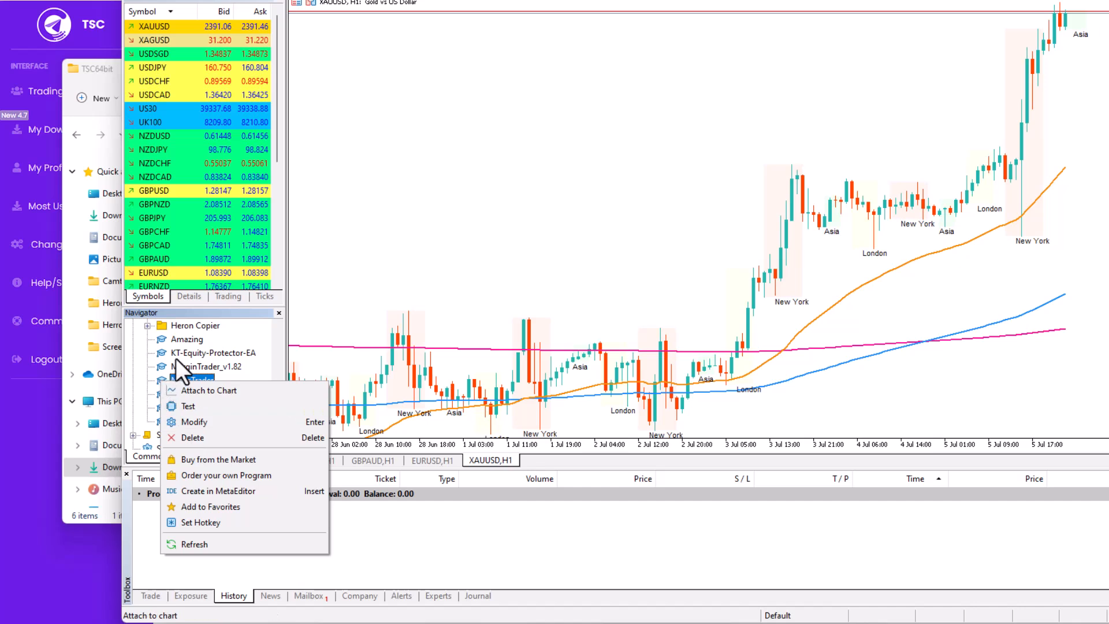
pyautogui.click(178, 355)
pyautogui.scroll(-1, 178, 355)
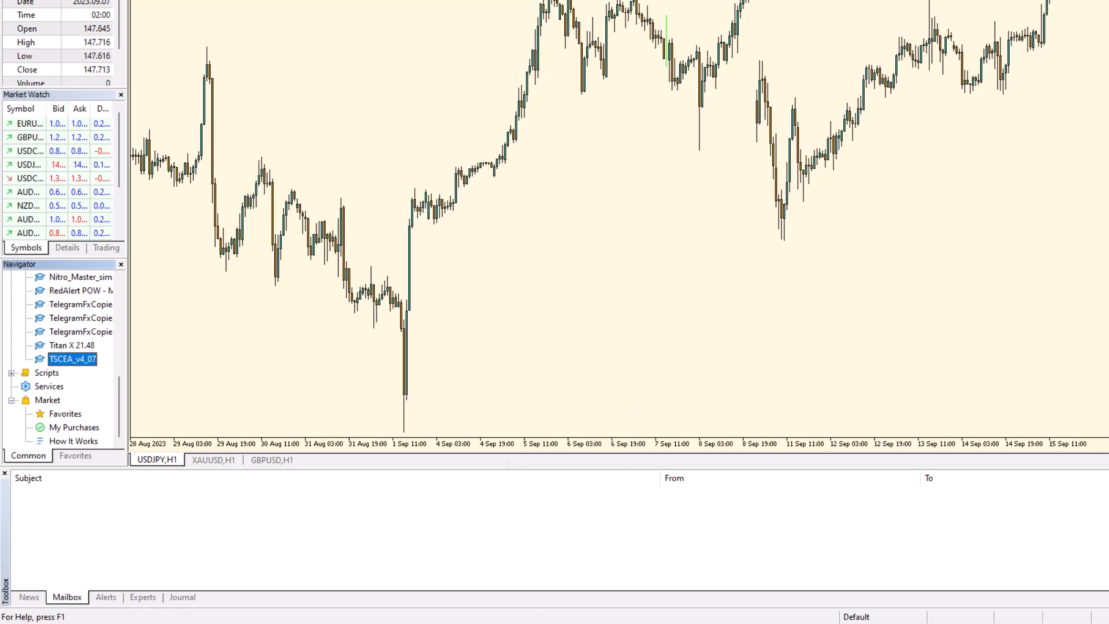
# Step: Switch to the TSC64bit folder and select TSCEA_Tradelocker.ex5
pyautogui.moveTo(506, 620)
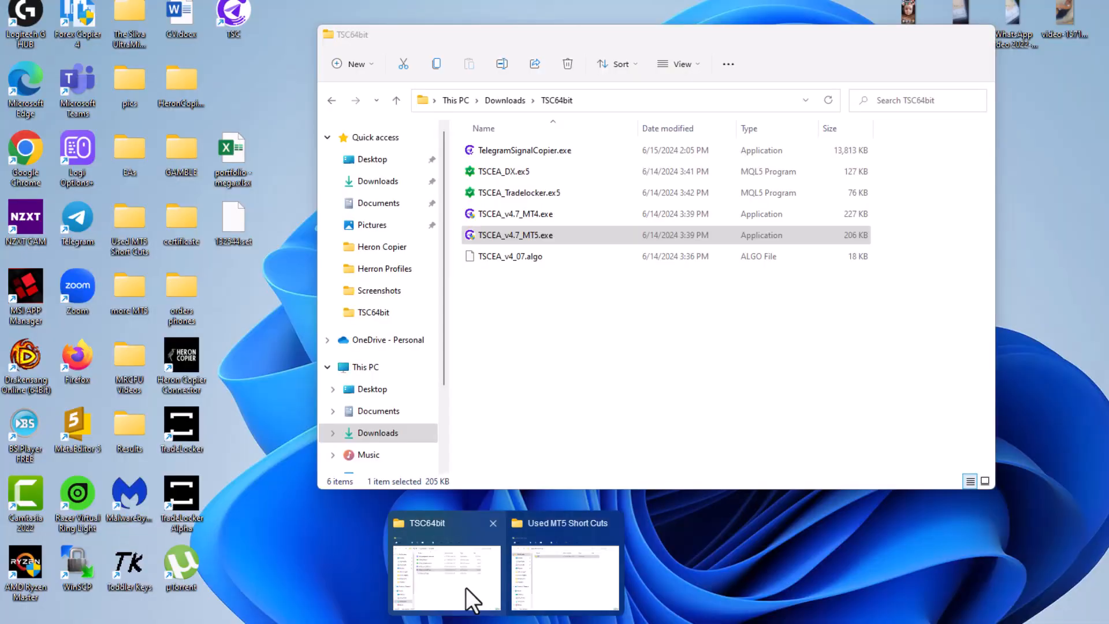
pyautogui.click(465, 587)
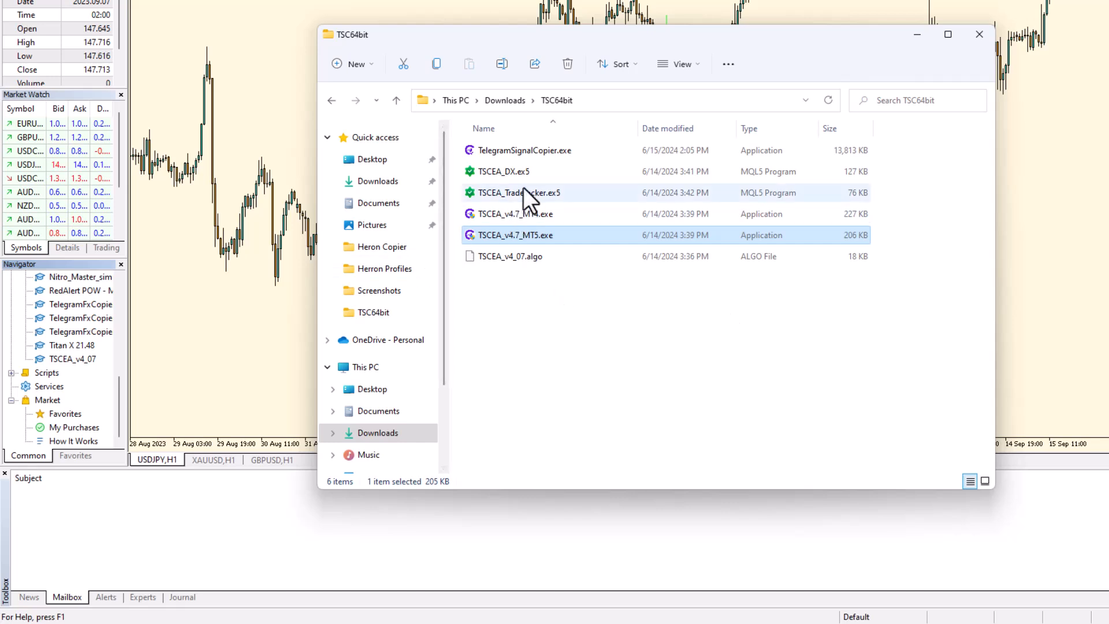
pyautogui.click(524, 191)
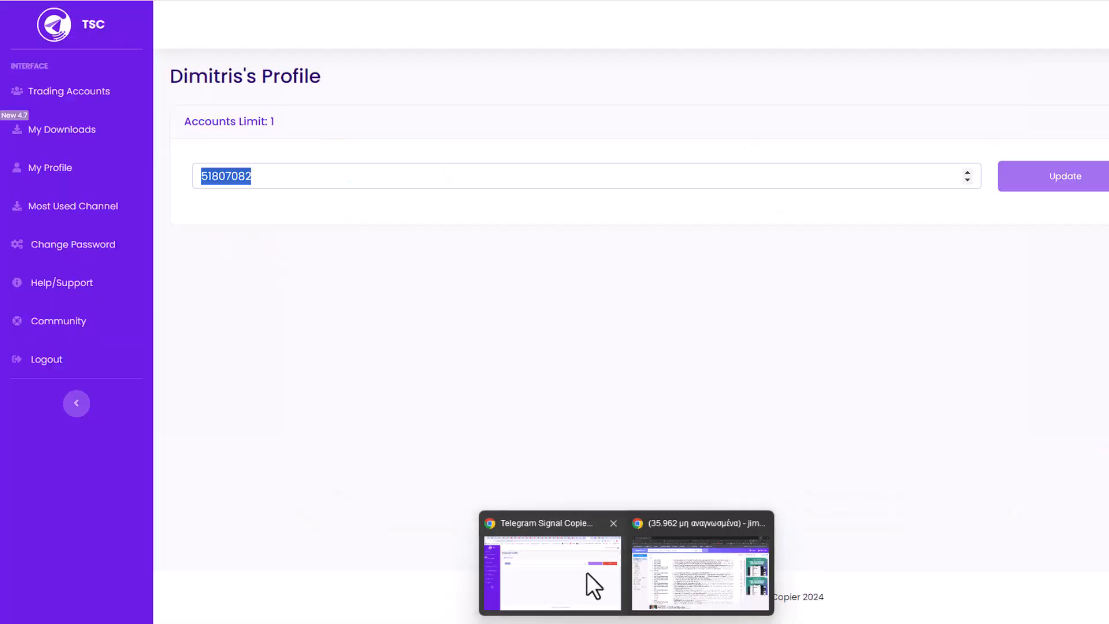
# Step: Recheck the trading account number on the TSC profile page, then head back to the TSC64bit folder
pyautogui.click(587, 573)
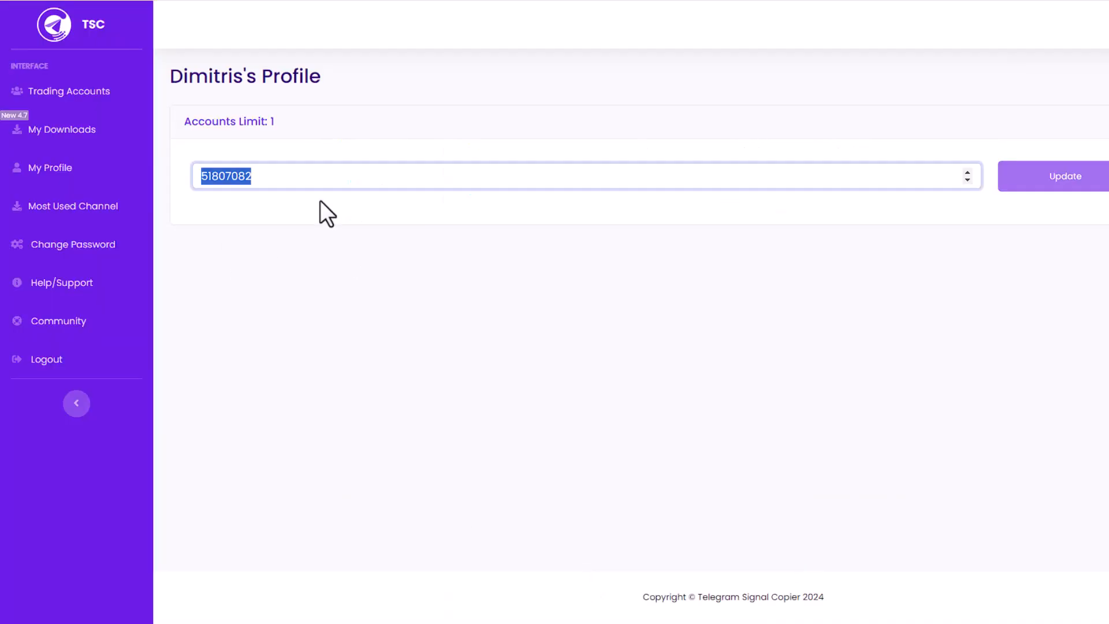
pyautogui.click(319, 173)
pyautogui.moveTo(319, 173); pyautogui.dragTo(143, 170)
pyautogui.moveTo(776, 622)
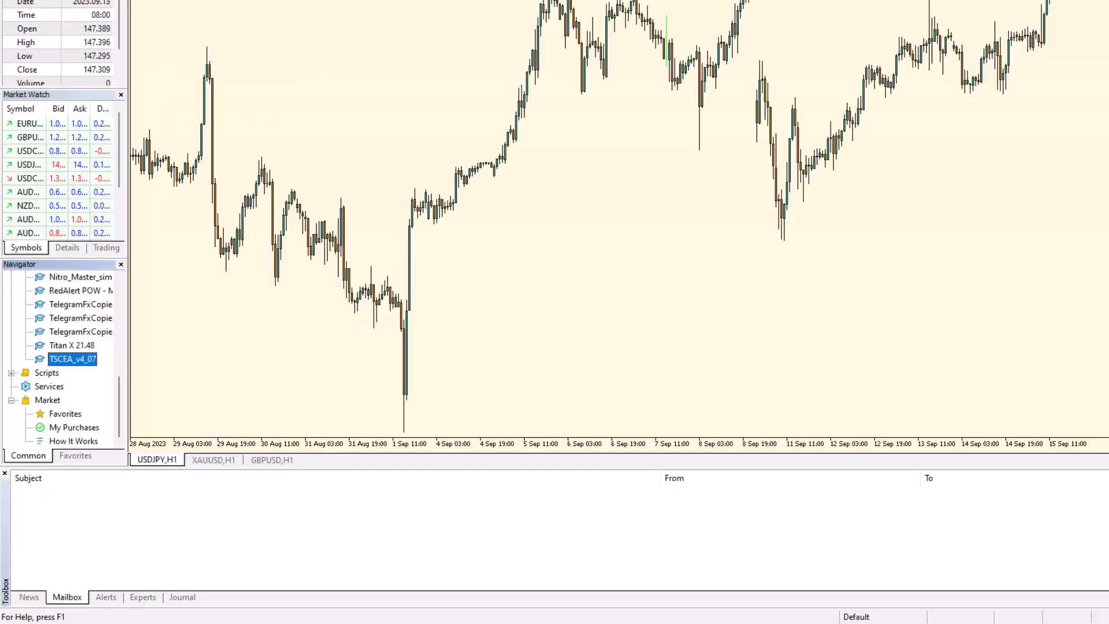
pyautogui.moveTo(506, 623)
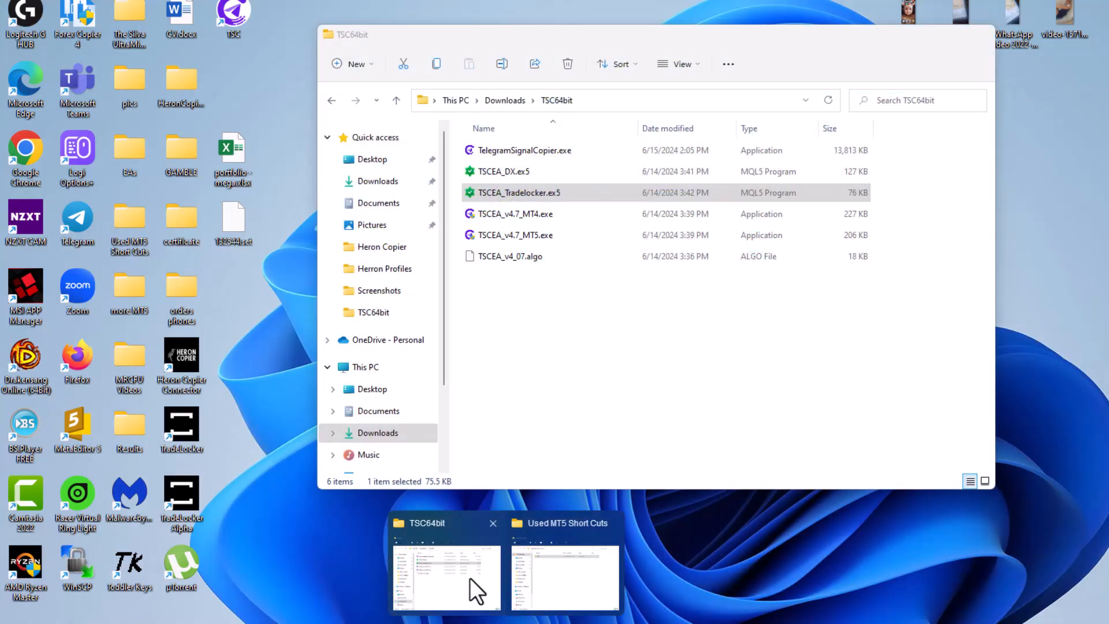
# Step: Compare the TSCEA_v4.7_MT5.exe and TSCEA_v4.7_MT4.exe installers in TSC64bit, then return to the chart
pyautogui.click(469, 577)
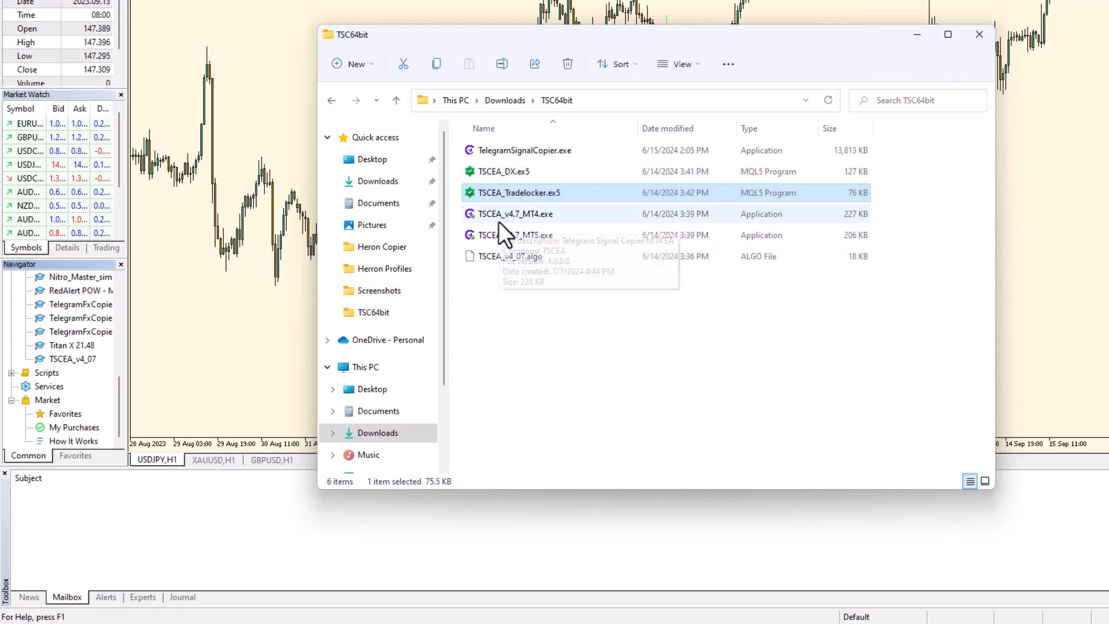
pyautogui.click(515, 238)
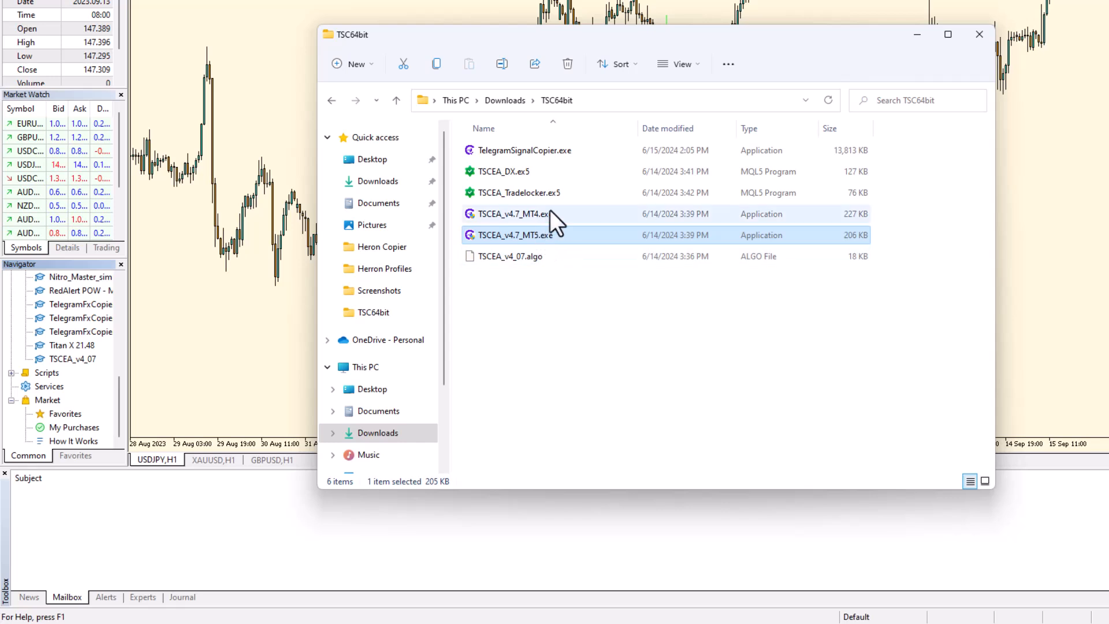
pyautogui.click(547, 212)
pyautogui.click(540, 235)
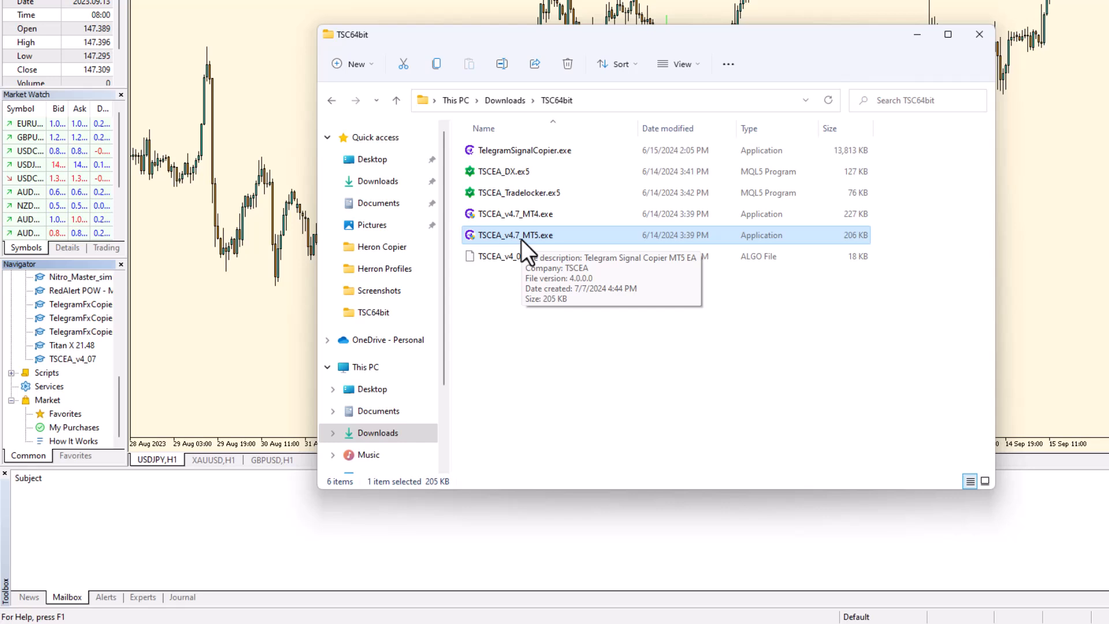
pyautogui.click(189, 324)
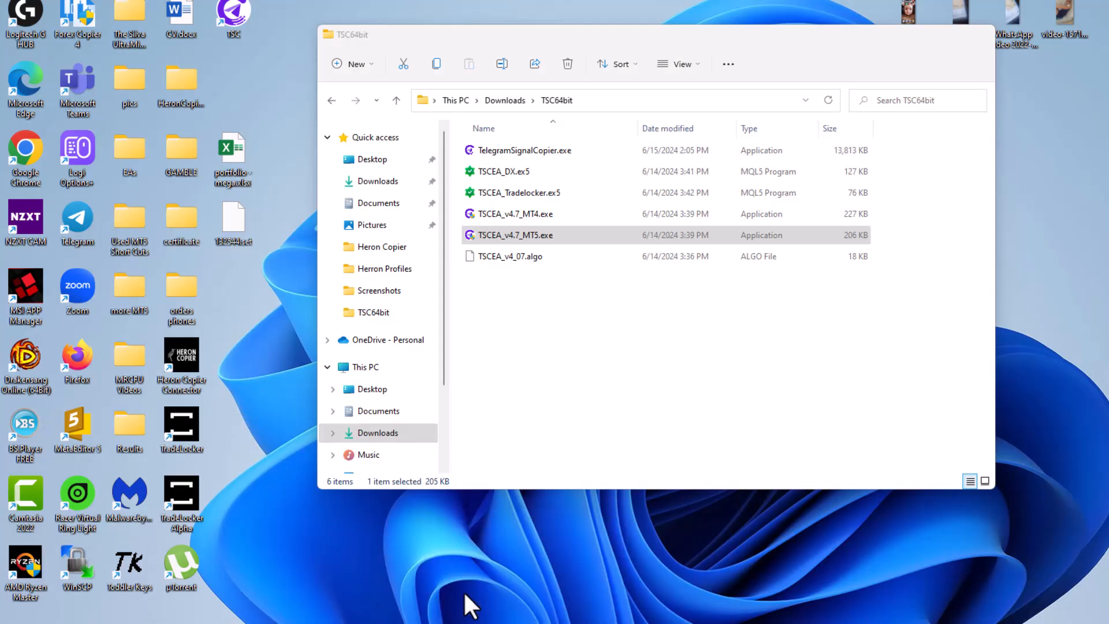
# Step: Go through the TSC64bit files from TSCEA_v4_07.algo up to TelegramSignalCopier.exe
pyautogui.click(463, 590)
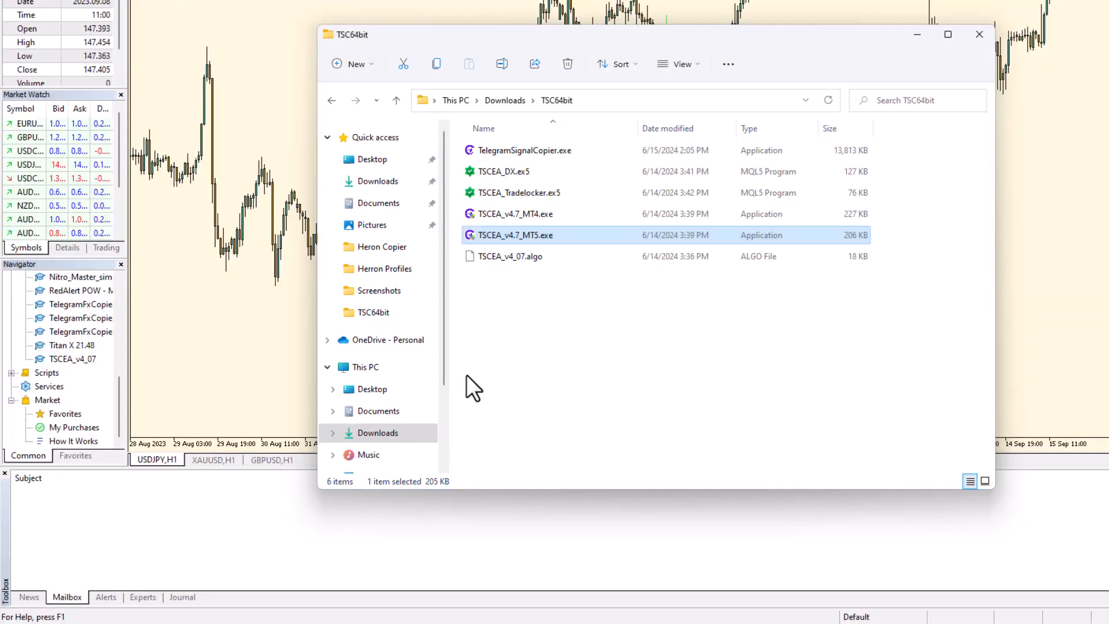
pyautogui.click(494, 261)
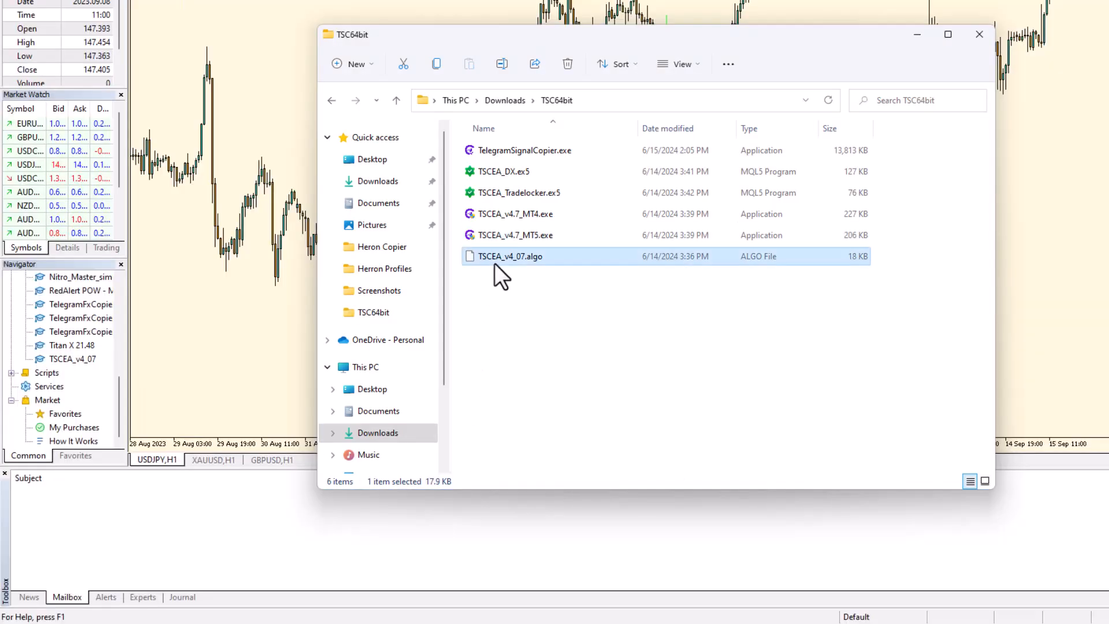
pyautogui.click(492, 231)
pyautogui.click(484, 209)
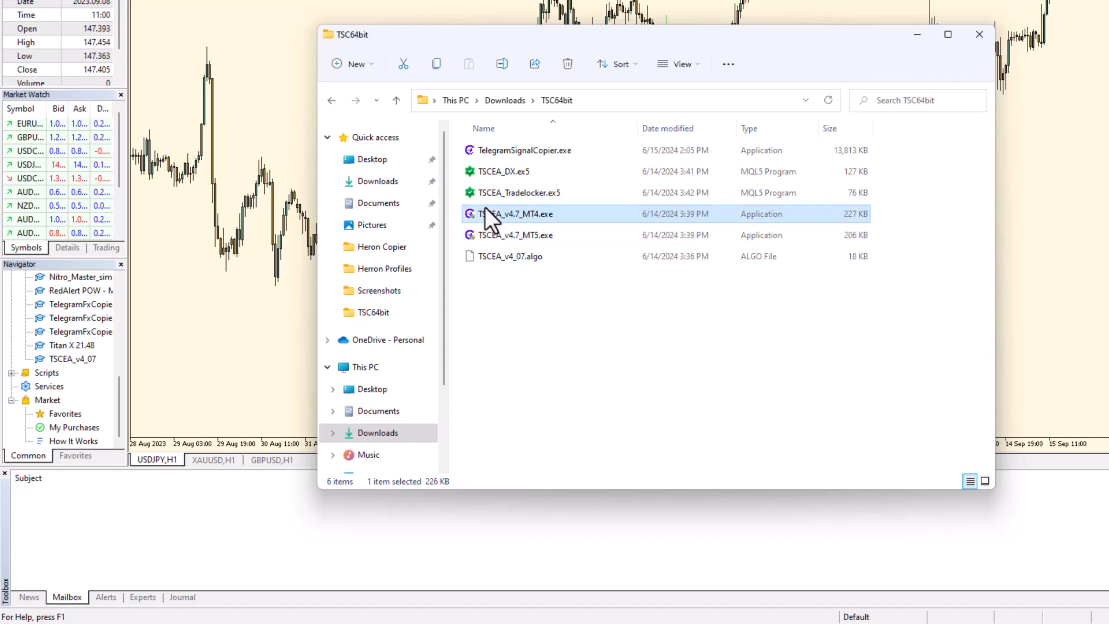
pyautogui.click(490, 191)
pyautogui.click(496, 173)
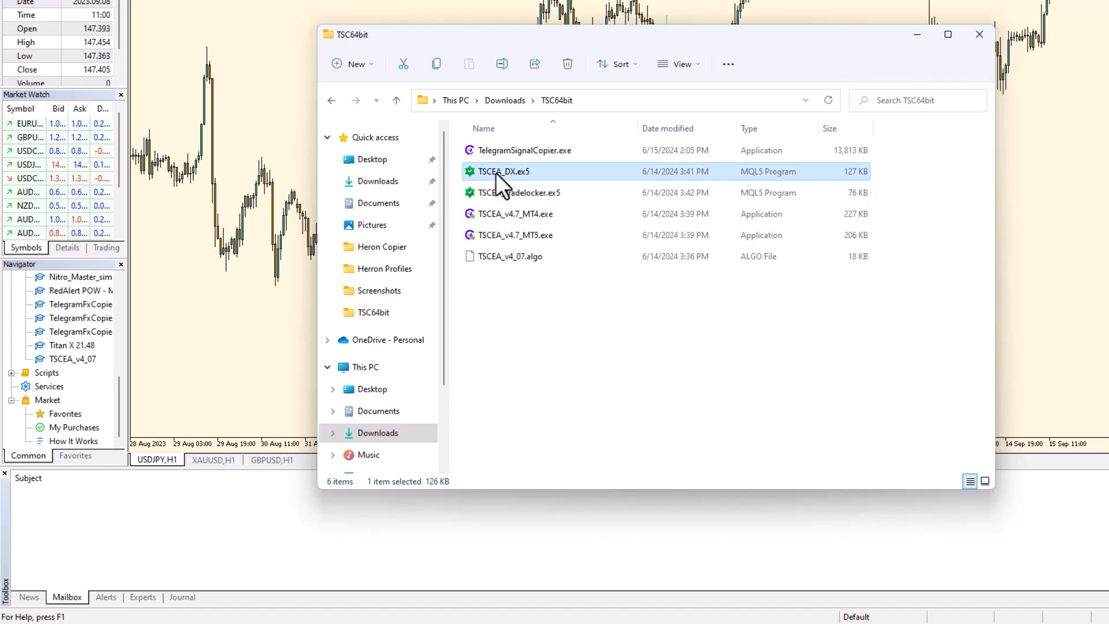
pyautogui.click(507, 155)
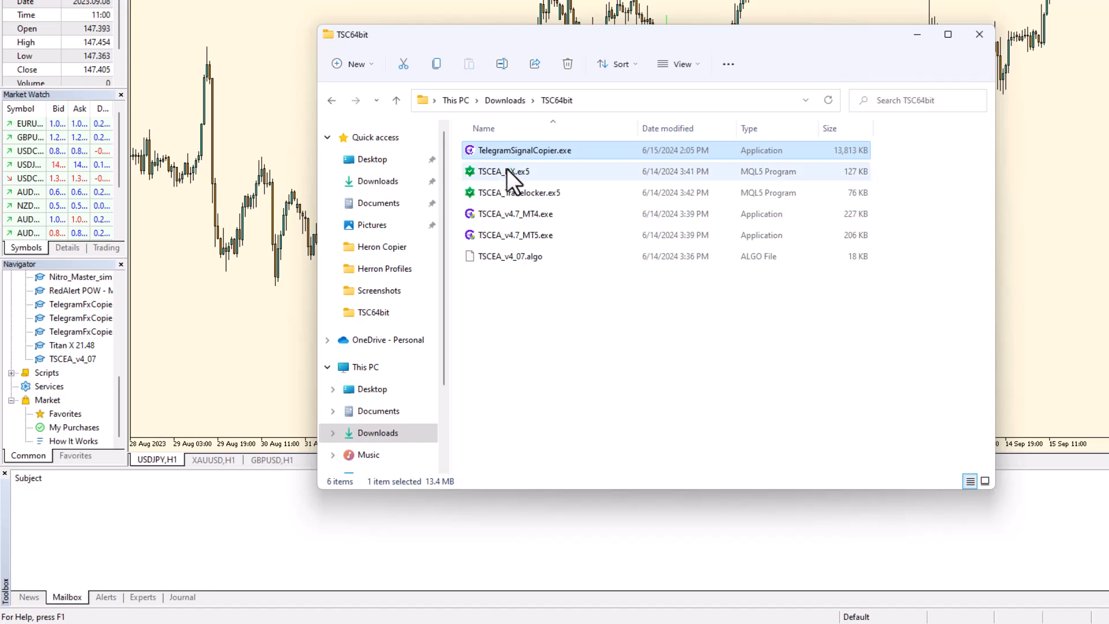
# Step: Recheck the .ex5 files, MT4/MT5 installers and .algo file, ending on TSCEA_v4.7_MT5.exe
pyautogui.click(505, 169)
pyautogui.click(511, 209)
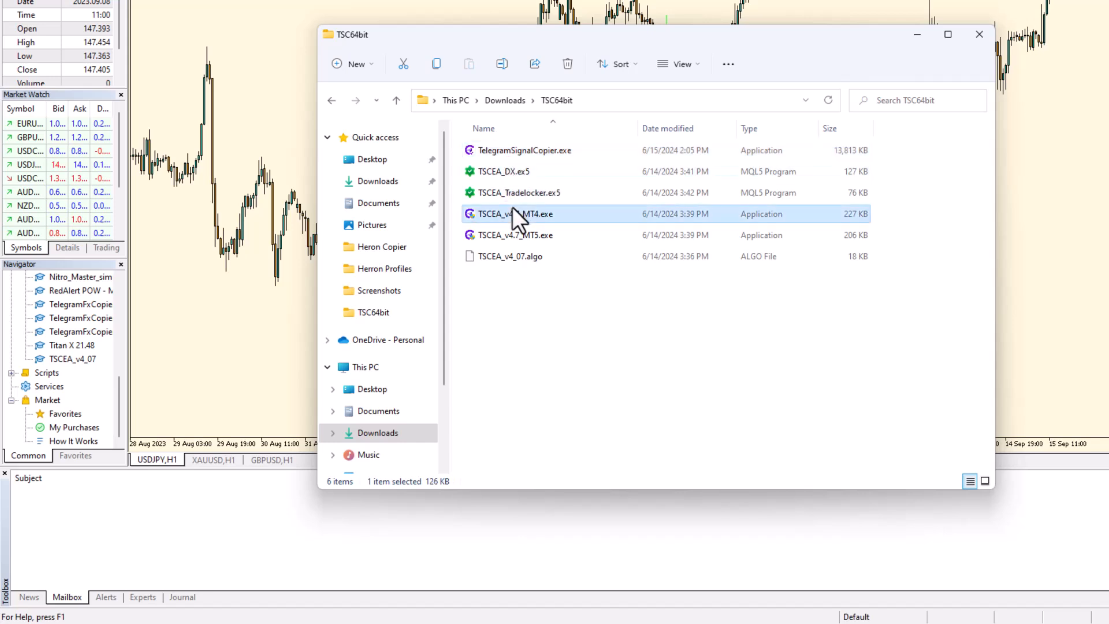
pyautogui.click(511, 242)
pyautogui.click(504, 254)
pyautogui.click(504, 237)
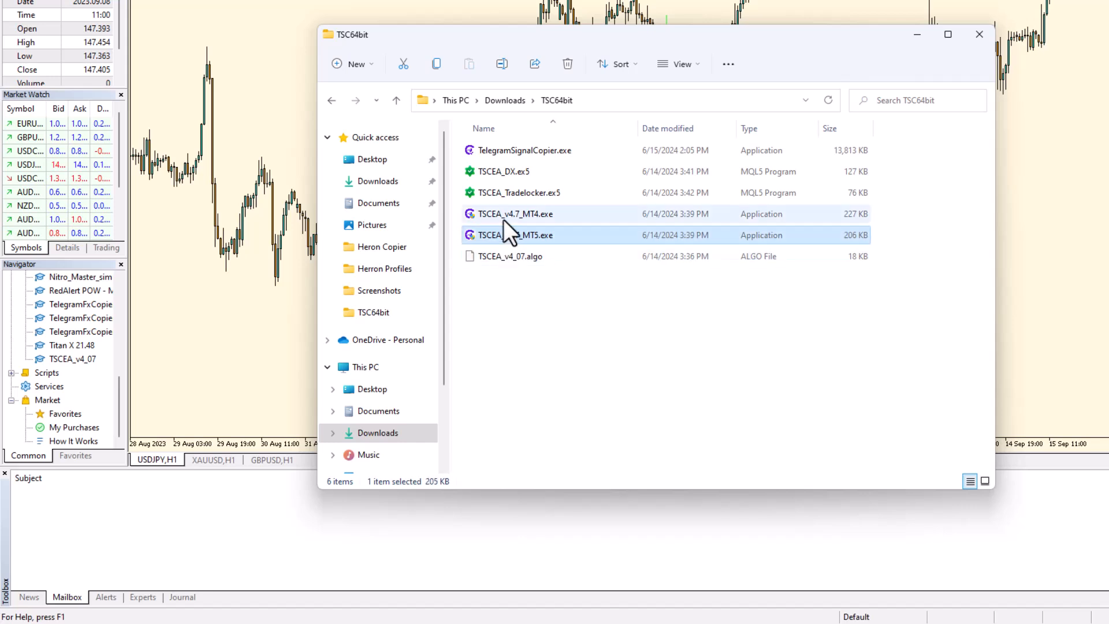
pyautogui.click(504, 215)
pyautogui.click(512, 190)
pyautogui.click(516, 176)
pyautogui.click(495, 240)
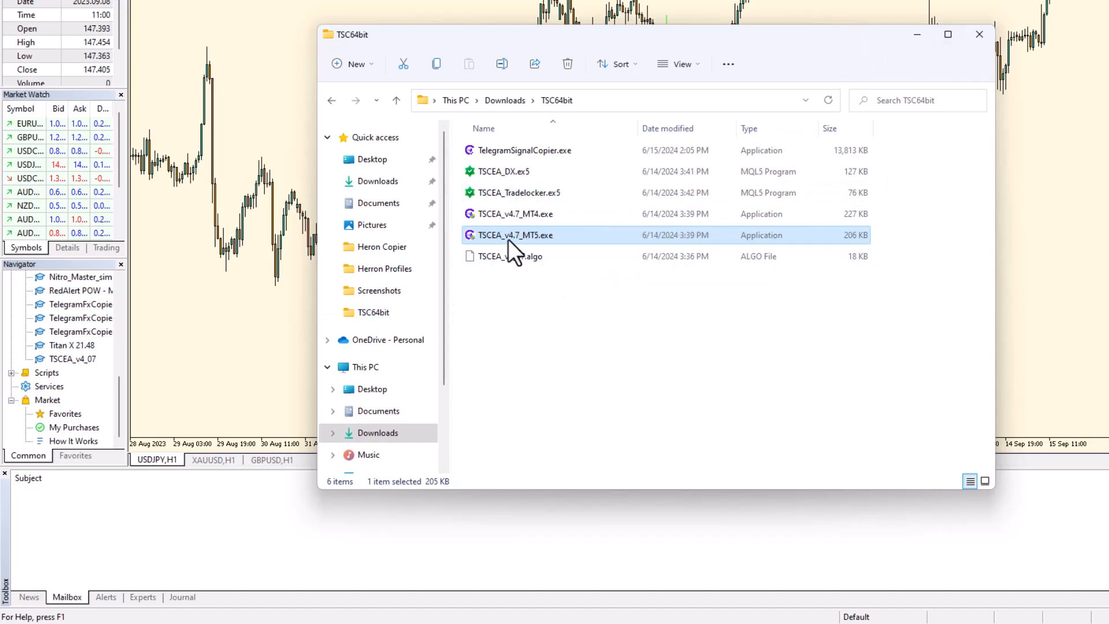
# Step: Attach TSCEA_v4_07 from the Navigator to the chart and inspect the empty Channel IDs and Symbols Mapping inputs
pyautogui.click(72, 356)
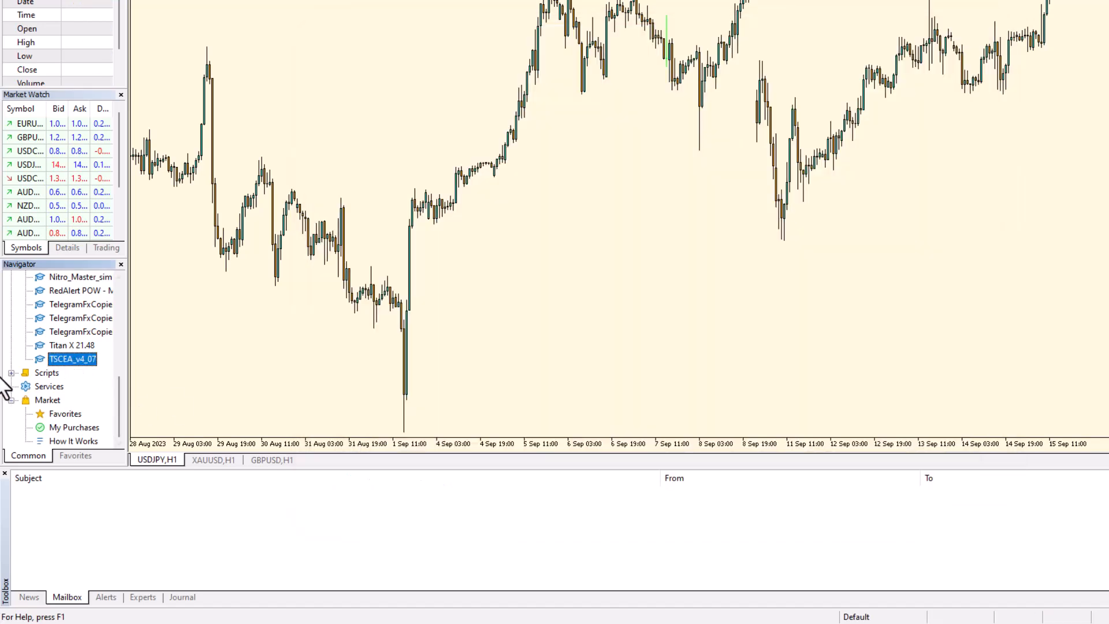
pyautogui.moveTo(58, 358); pyautogui.dragTo(642, 292)
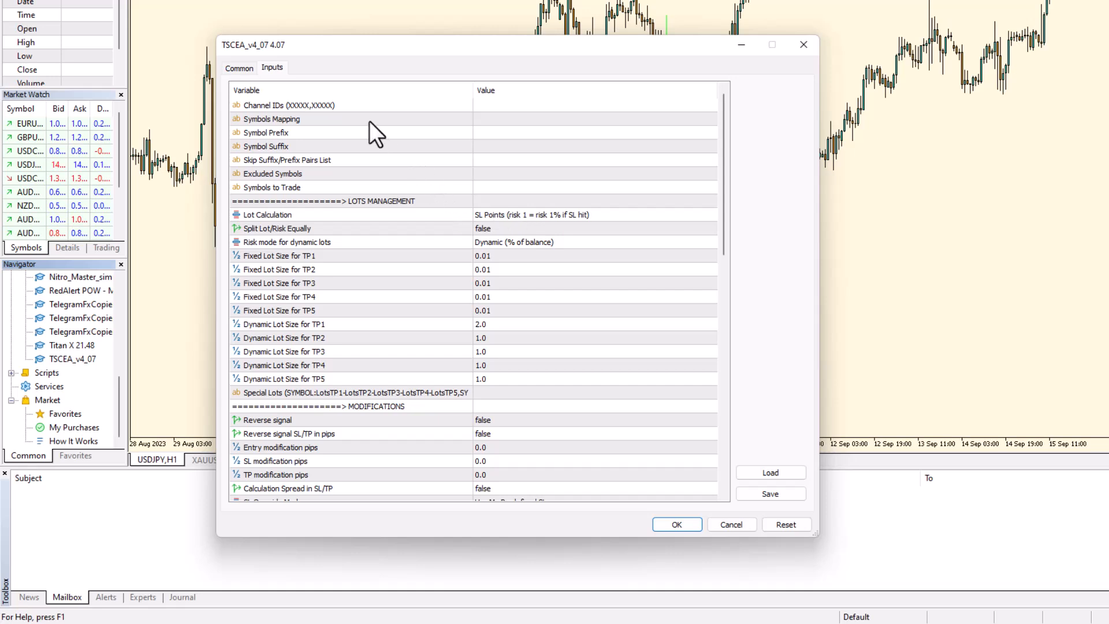
pyautogui.doubleClick(491, 105)
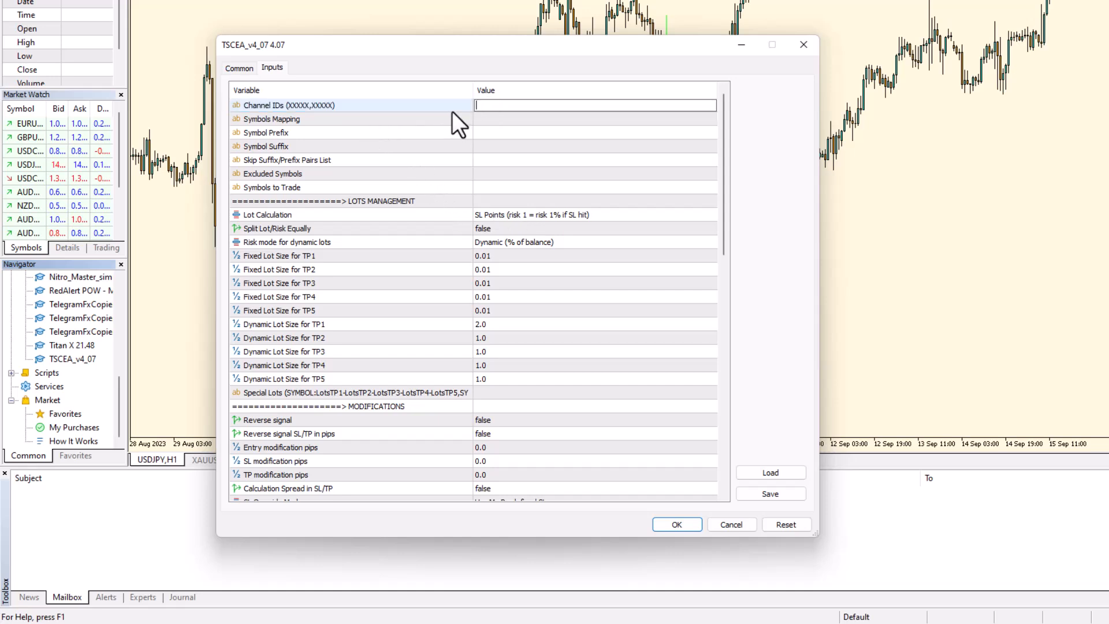
pyautogui.click(495, 122)
pyautogui.click(498, 120)
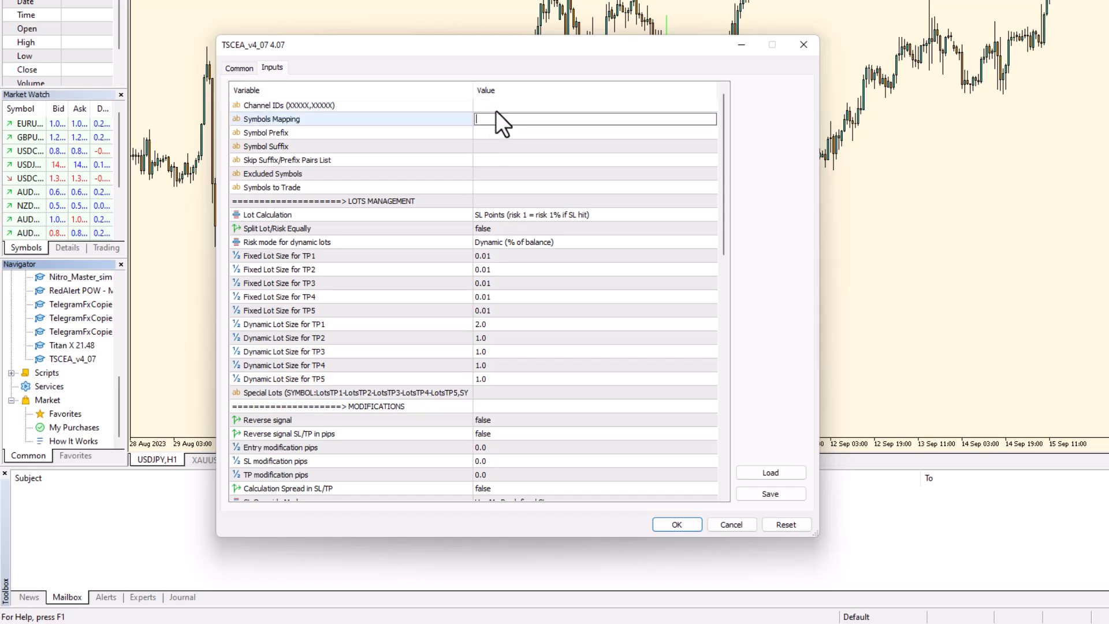
pyautogui.click(496, 108)
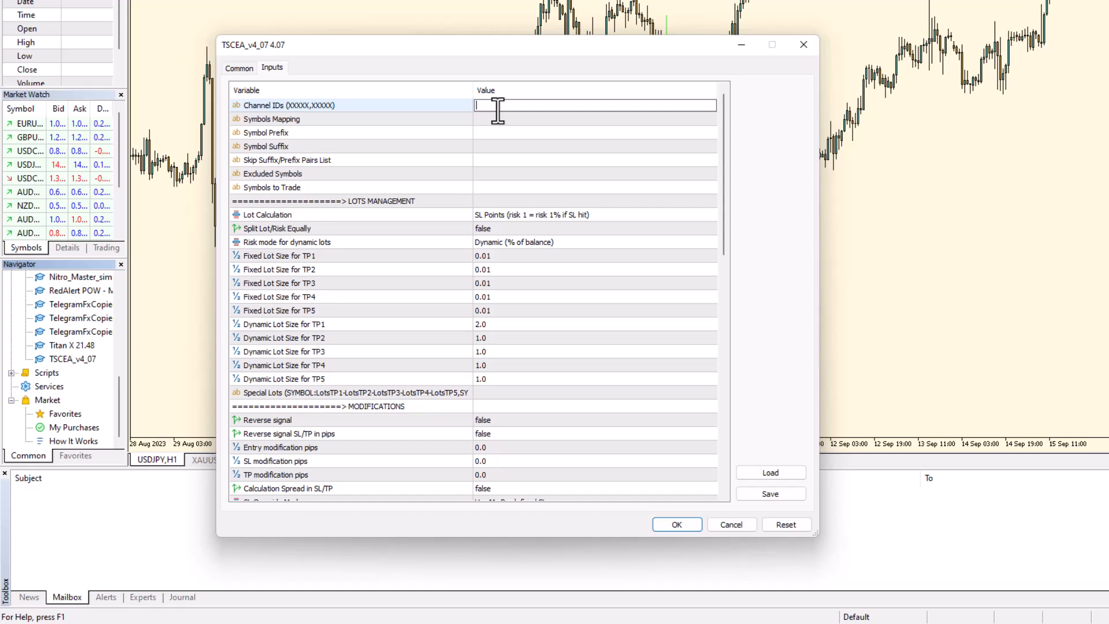
# Step: Inspect the Symbols Mapping, Symbol Prefix/Suffix, Skip Pairs List, Excluded Symbols and Symbols to Trade inputs
pyautogui.click(494, 122)
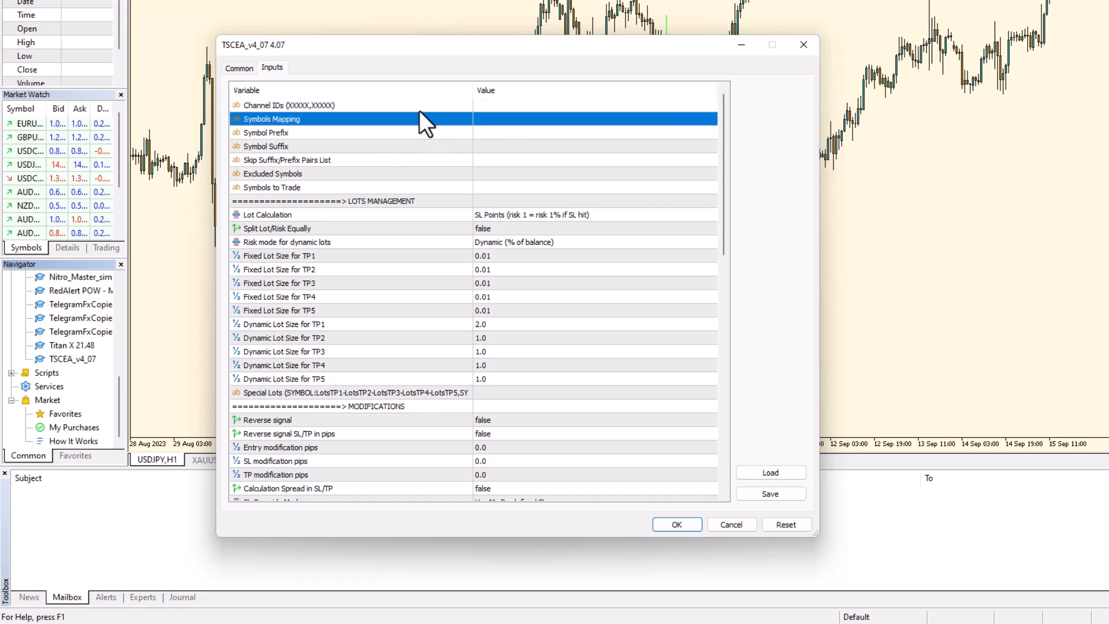
pyautogui.click(493, 117)
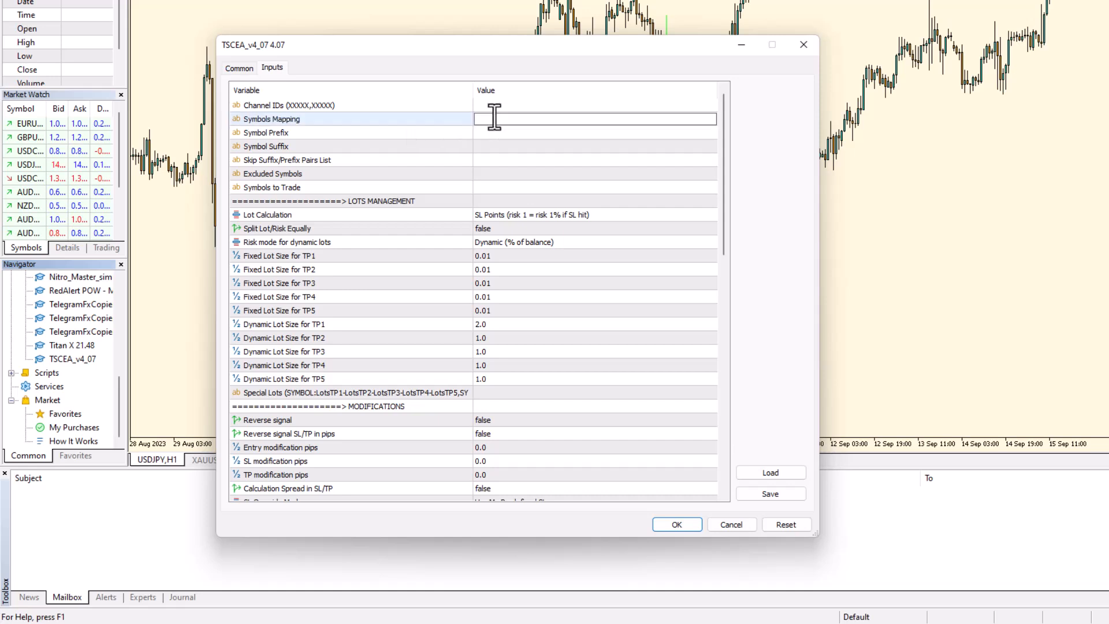
pyautogui.click(485, 133)
pyautogui.click(488, 133)
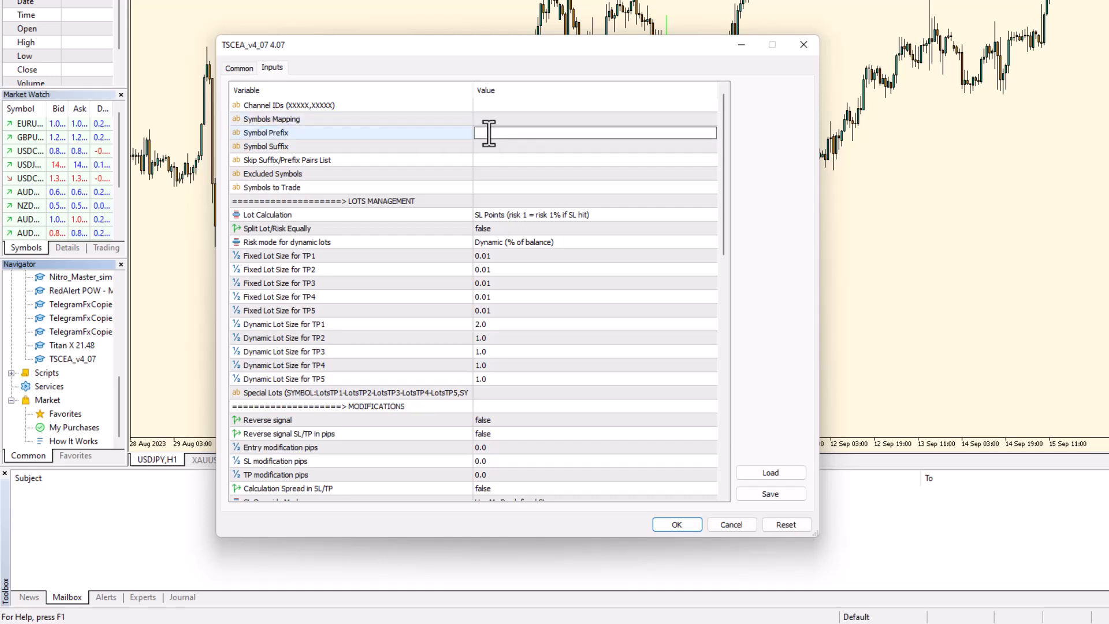
pyautogui.click(486, 147)
pyautogui.click(486, 147)
pyautogui.click(490, 134)
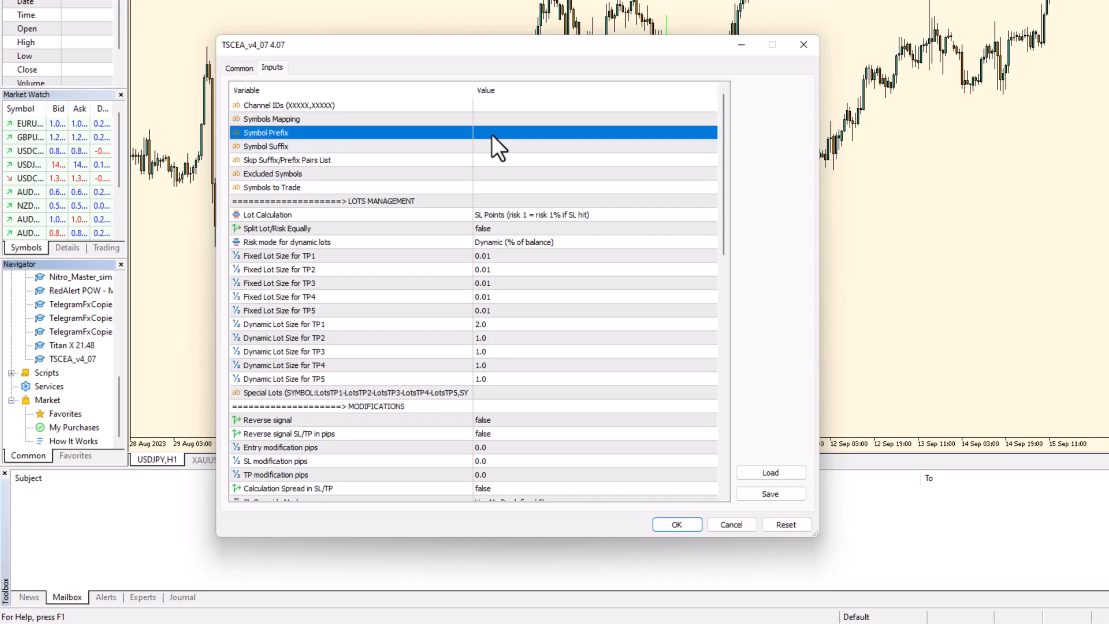
pyautogui.click(490, 134)
pyautogui.click(487, 148)
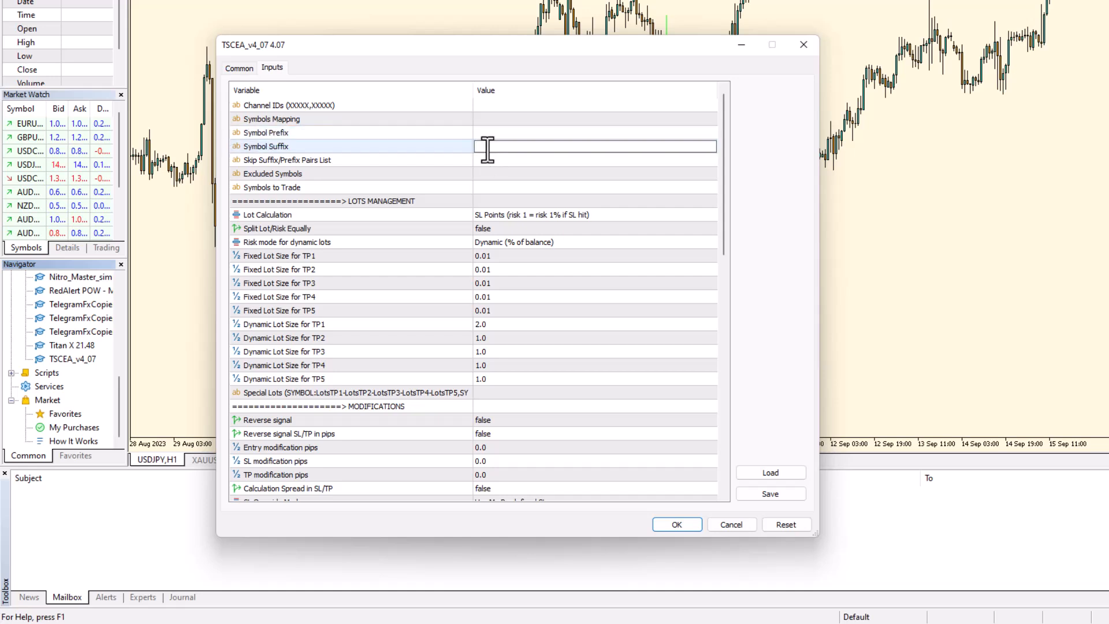
pyautogui.click(487, 123)
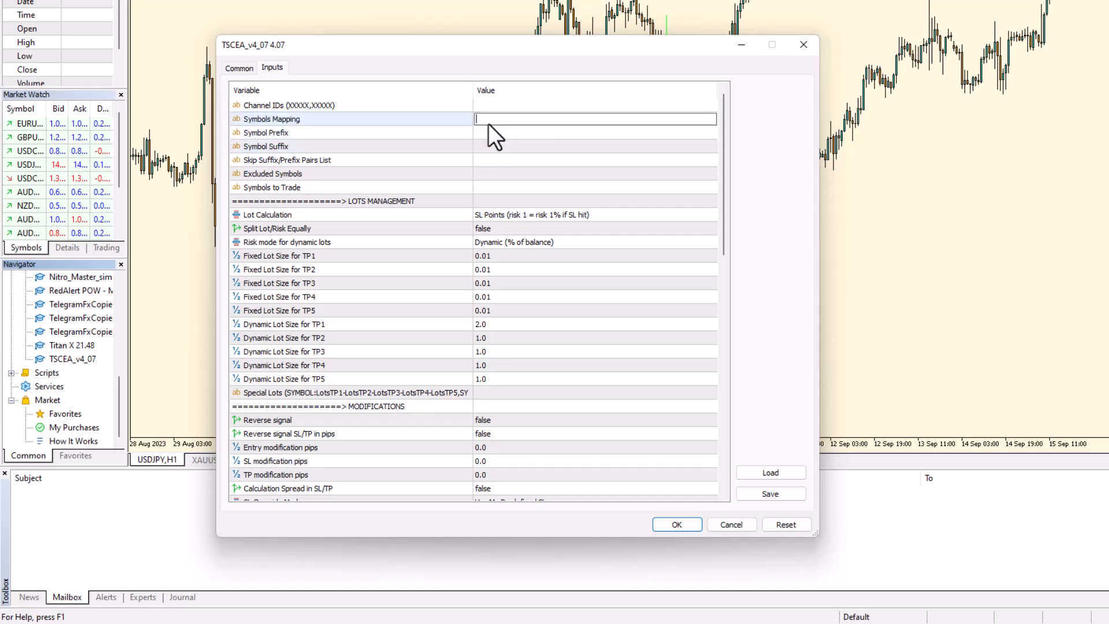
pyautogui.click(481, 134)
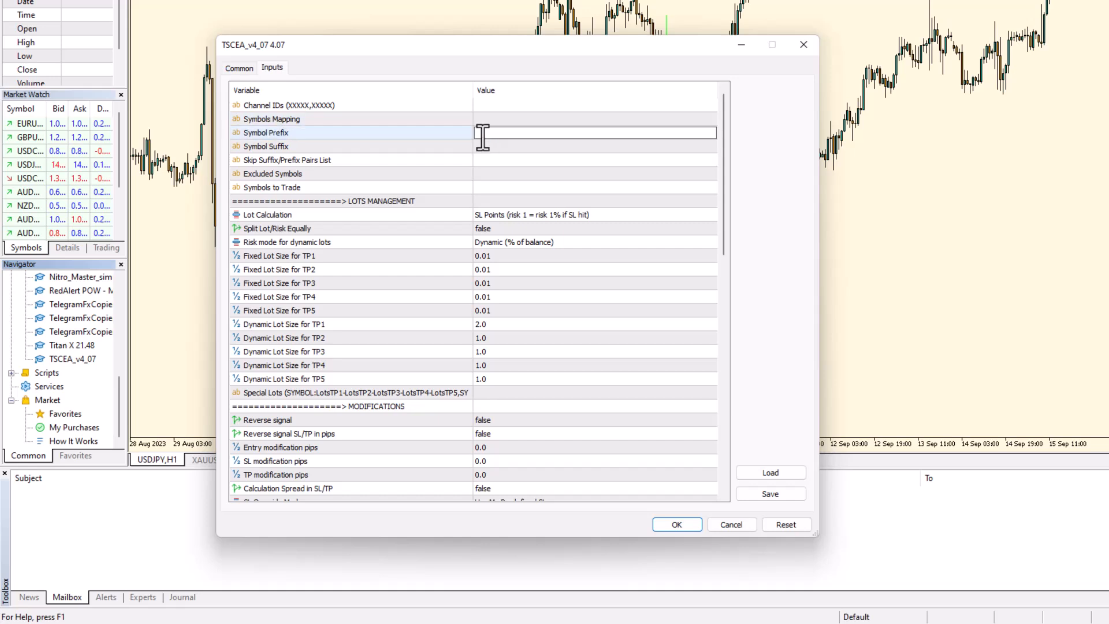
pyautogui.click(483, 161)
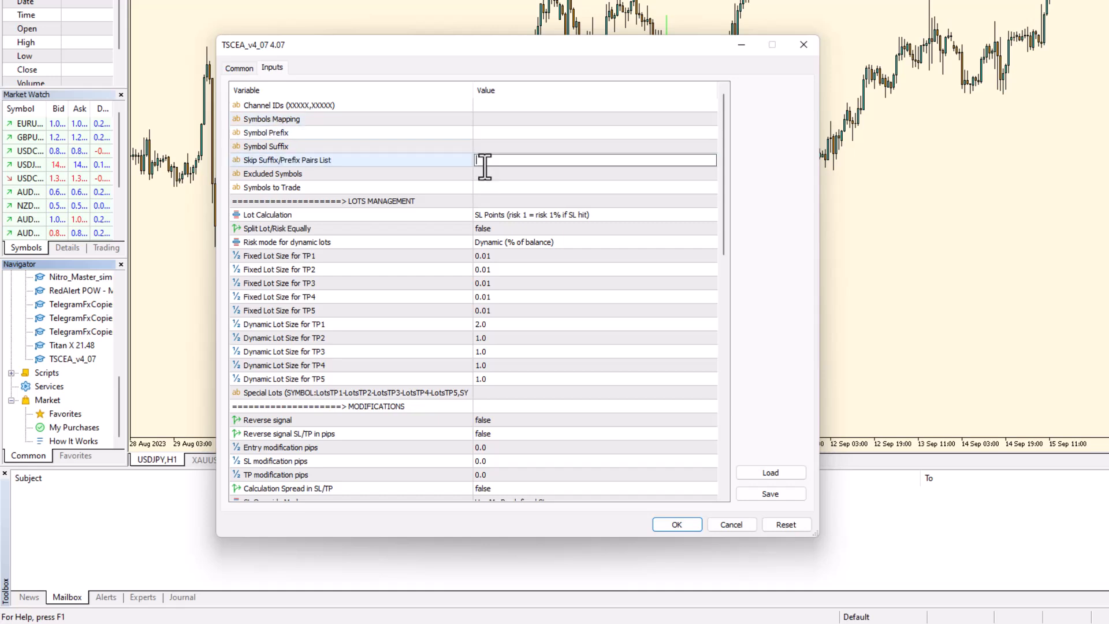
pyautogui.click(487, 174)
pyautogui.click(487, 185)
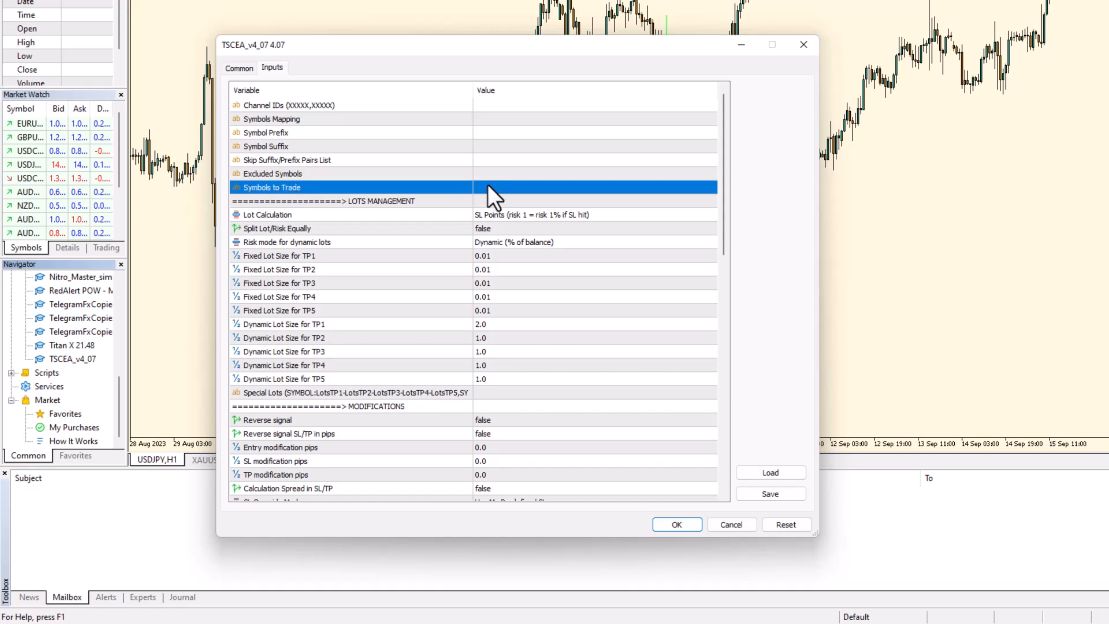
# Step: Review the symbol filtering inputs again, down to the LOTS MANAGEMENT section and back
pyautogui.click(486, 121)
pyautogui.click(487, 137)
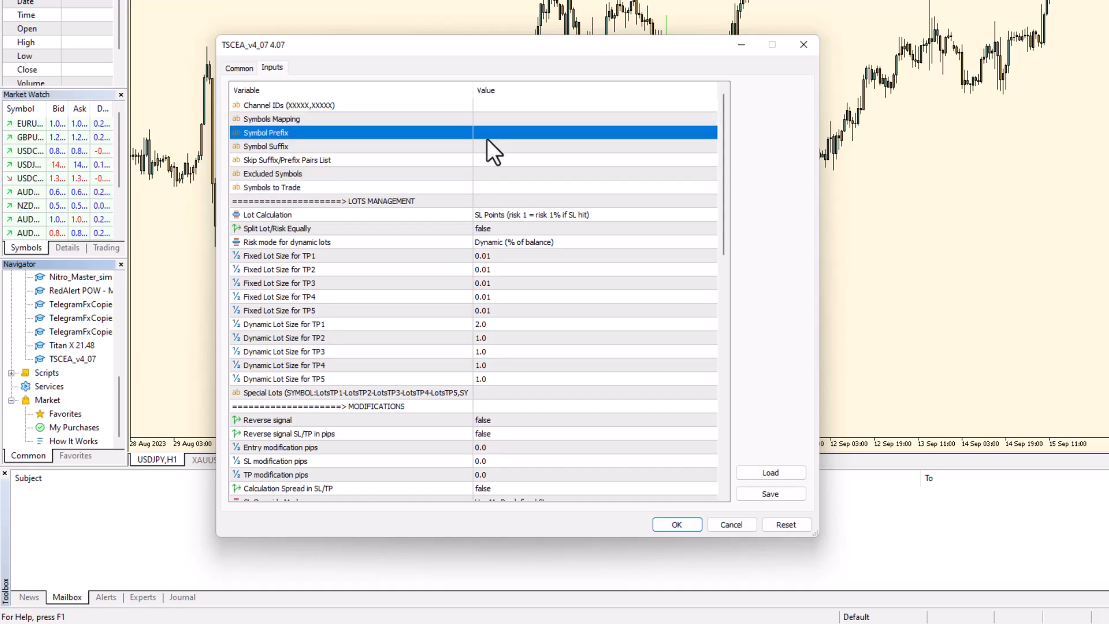
pyautogui.click(487, 155)
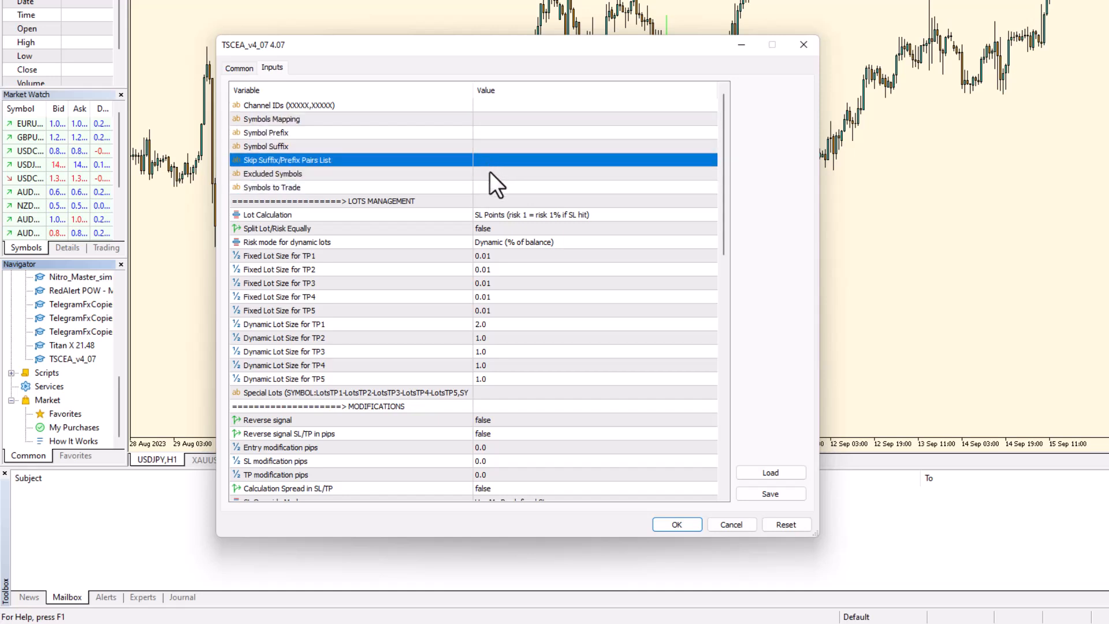
pyautogui.click(489, 173)
pyautogui.click(499, 202)
pyautogui.click(499, 192)
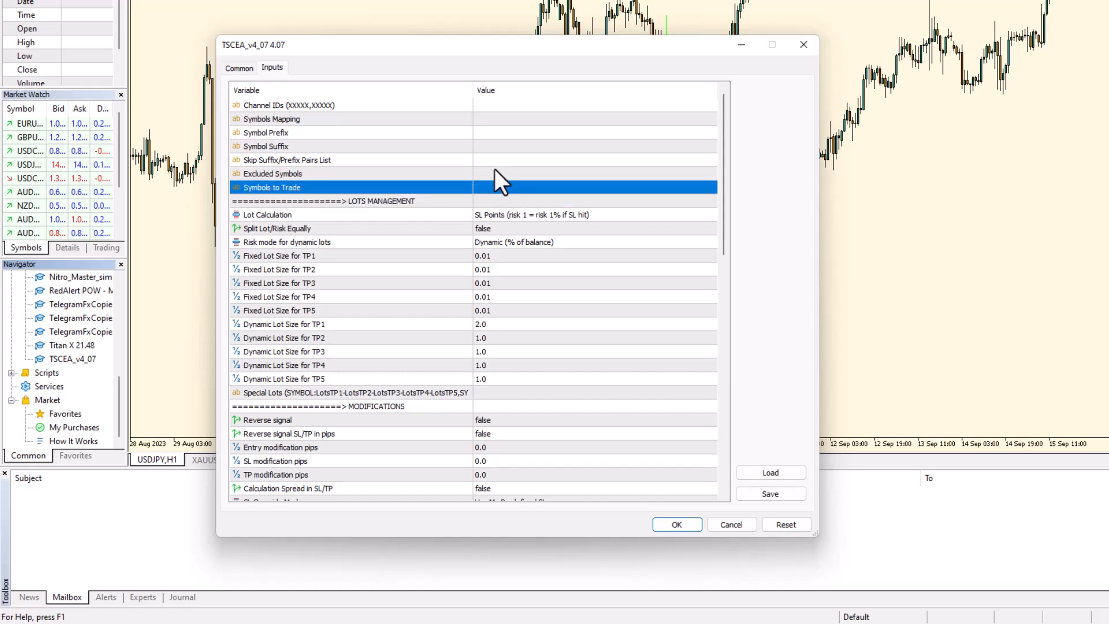
pyautogui.click(491, 172)
pyautogui.click(491, 158)
pyautogui.click(490, 148)
pyautogui.click(490, 137)
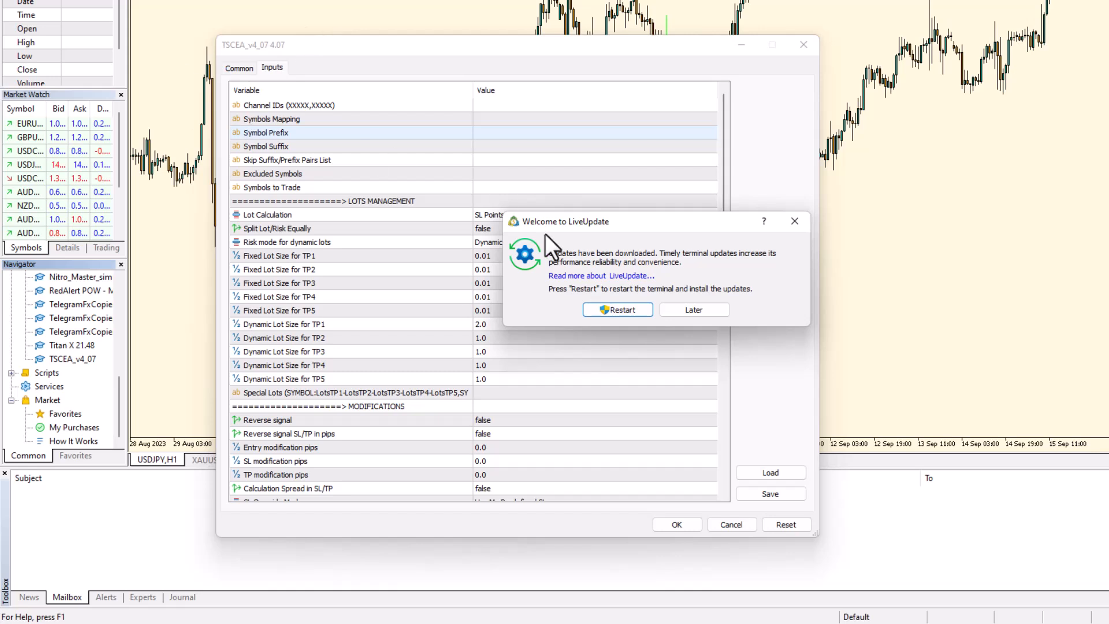
# Step: Postpone the LiveUpdate restart with Later, then review the empty prefix, suffix, Excluded Symbols and Symbols to Trade inputs
pyautogui.click(680, 315)
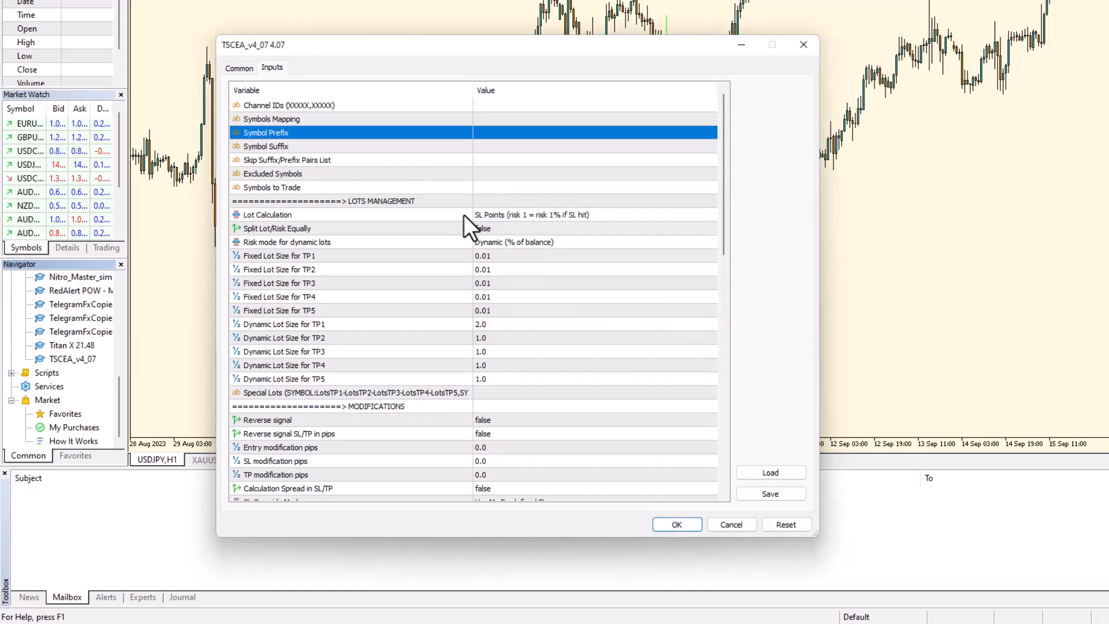
pyautogui.click(493, 150)
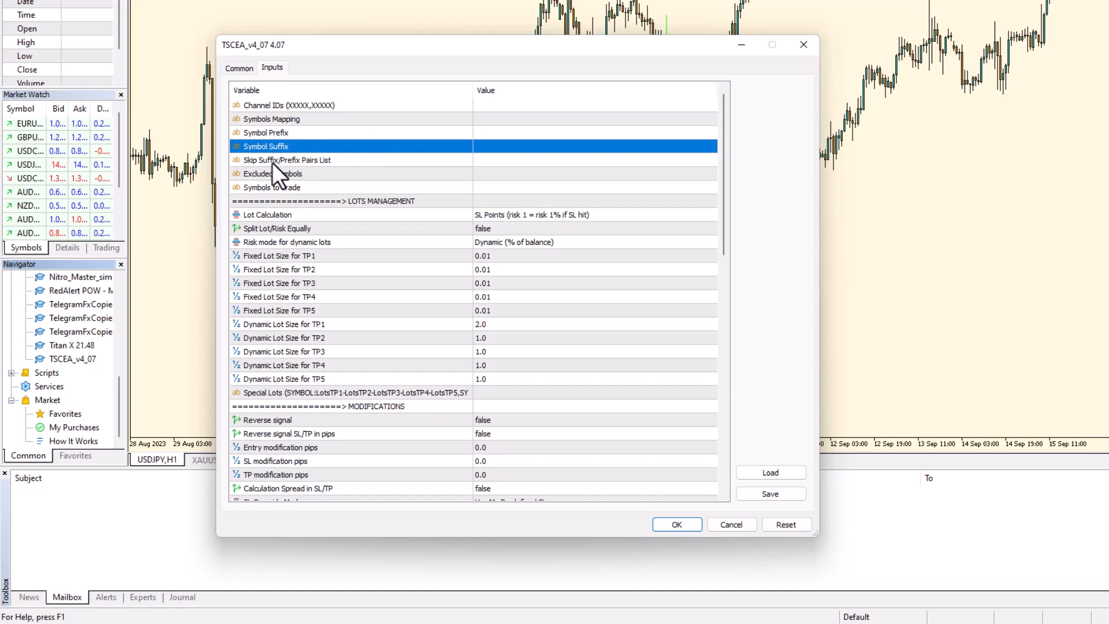
pyautogui.click(479, 156)
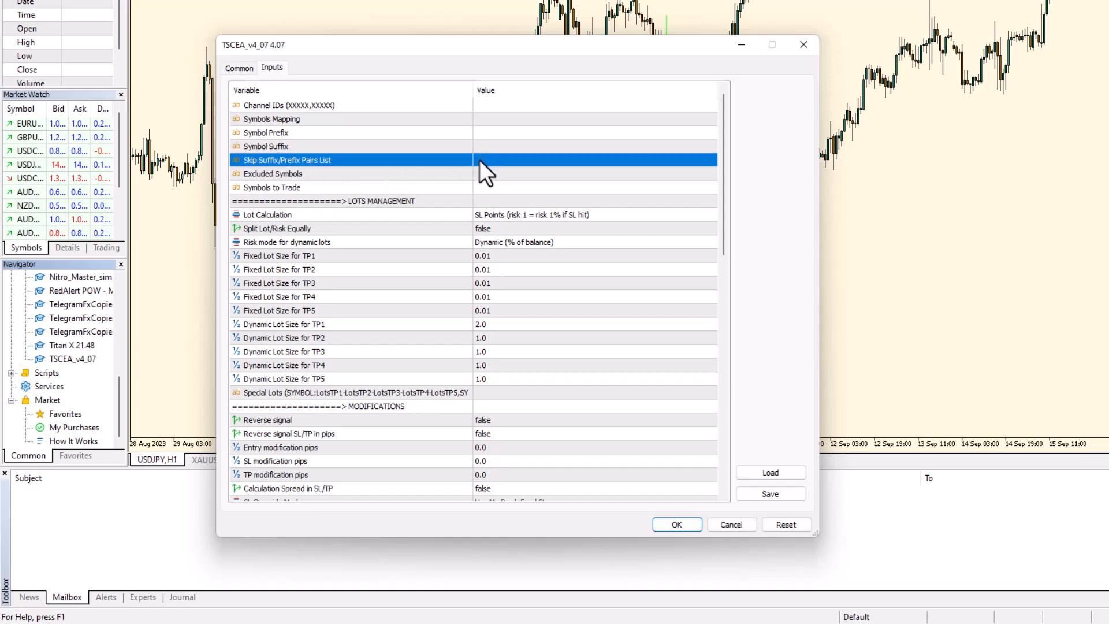
pyautogui.click(481, 145)
pyautogui.click(481, 135)
pyautogui.click(484, 147)
pyautogui.click(483, 161)
pyautogui.click(484, 173)
pyautogui.click(487, 186)
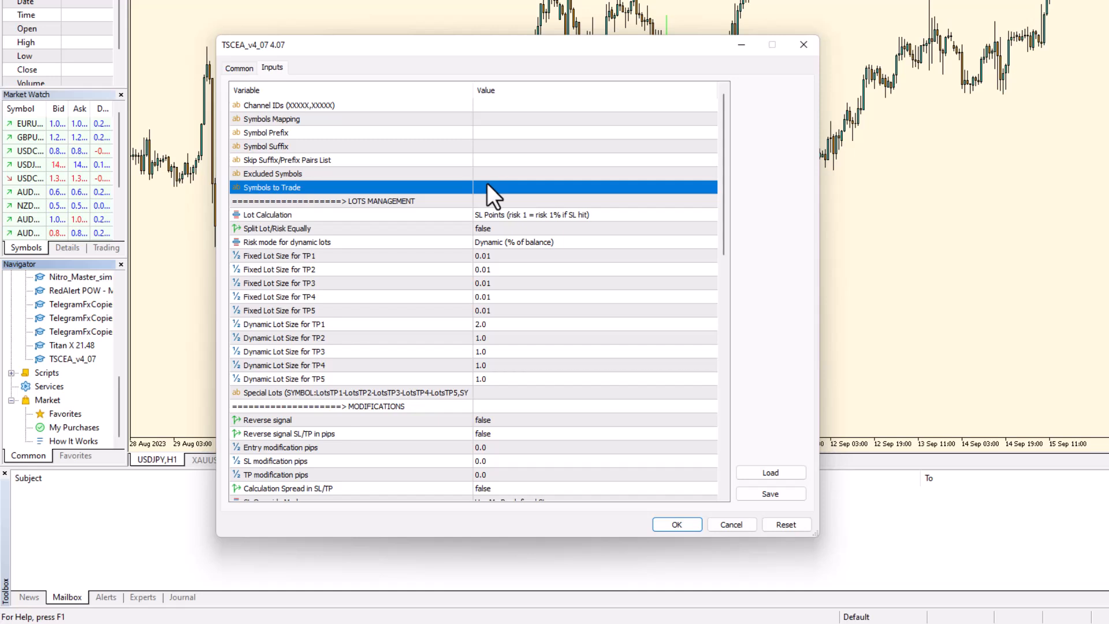
pyautogui.click(515, 220)
pyautogui.click(517, 216)
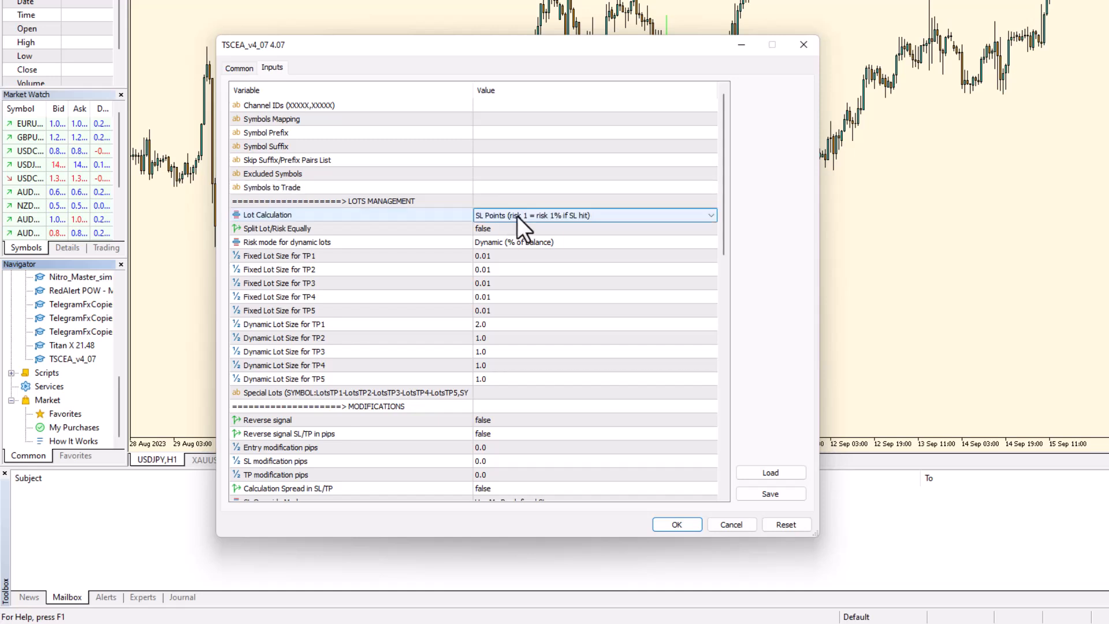
pyautogui.click(517, 216)
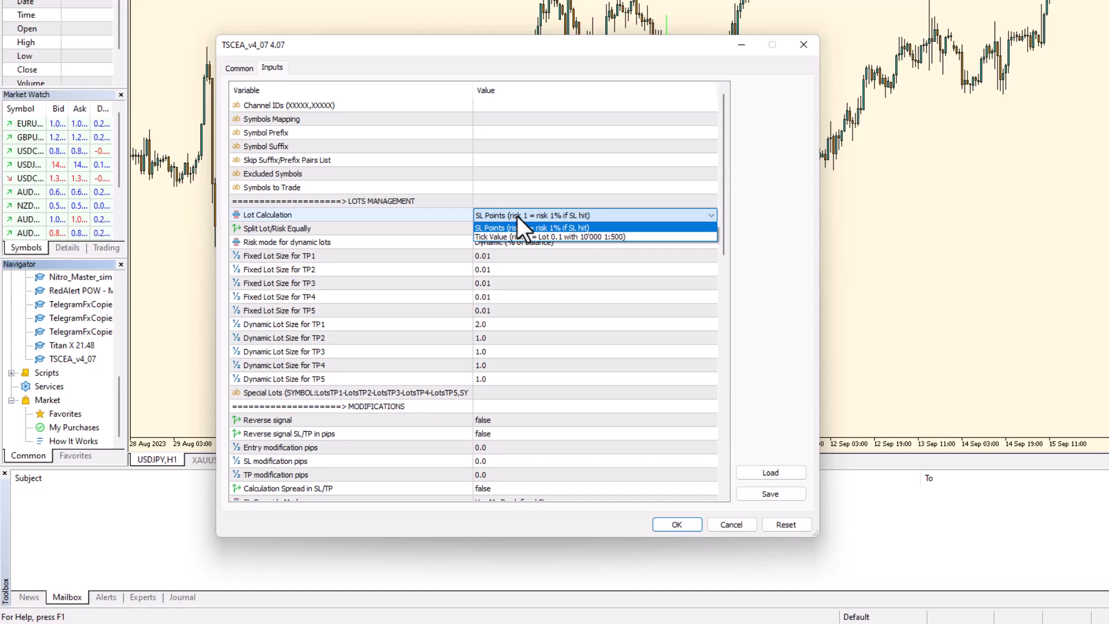
pyautogui.click(517, 216)
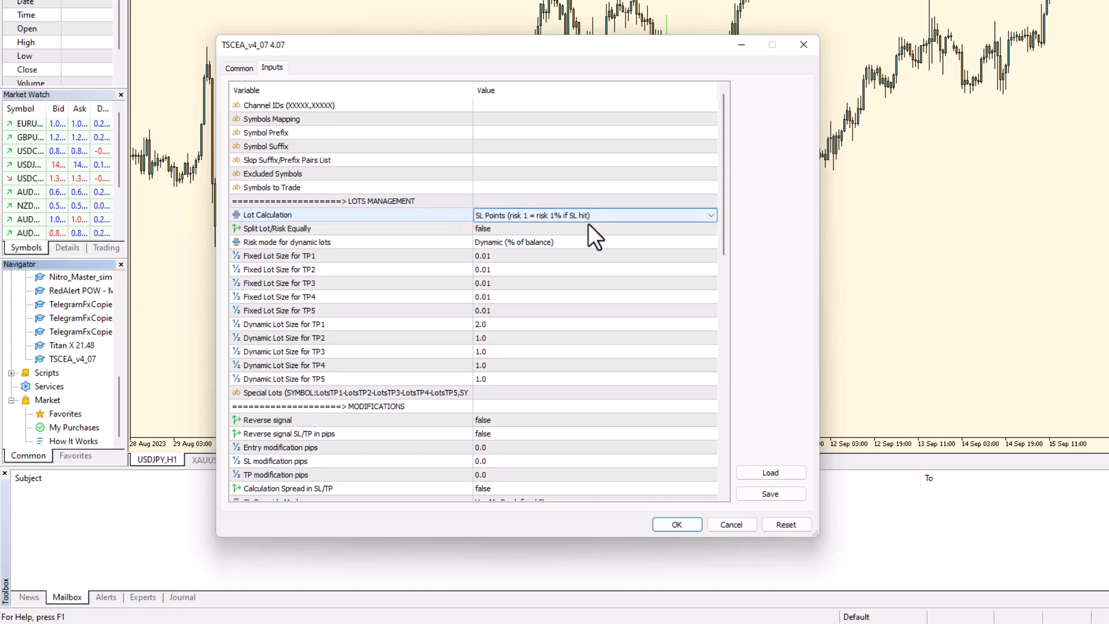
pyautogui.click(507, 228)
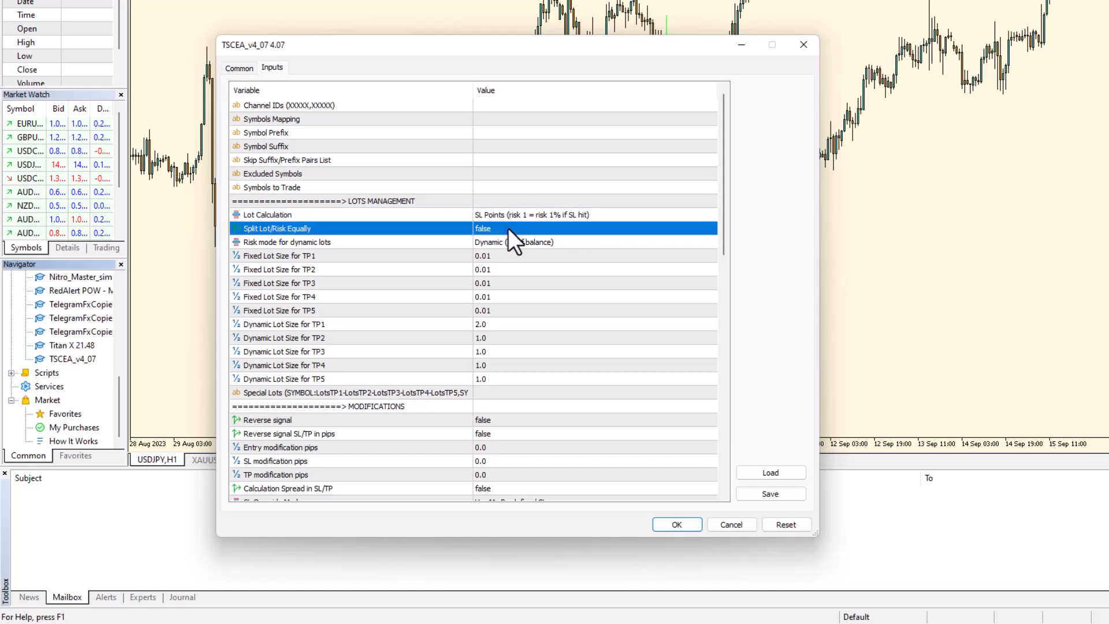
pyautogui.scroll(-9, 515, 279)
pyautogui.scroll(-5, 516, 280)
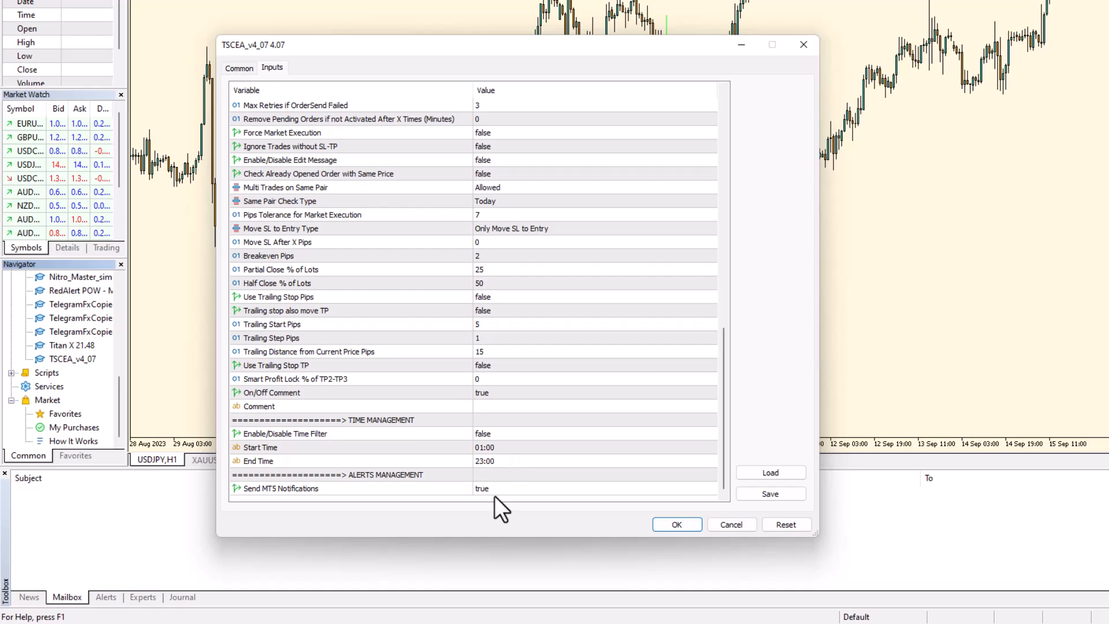
pyautogui.scroll(14, 518, 367)
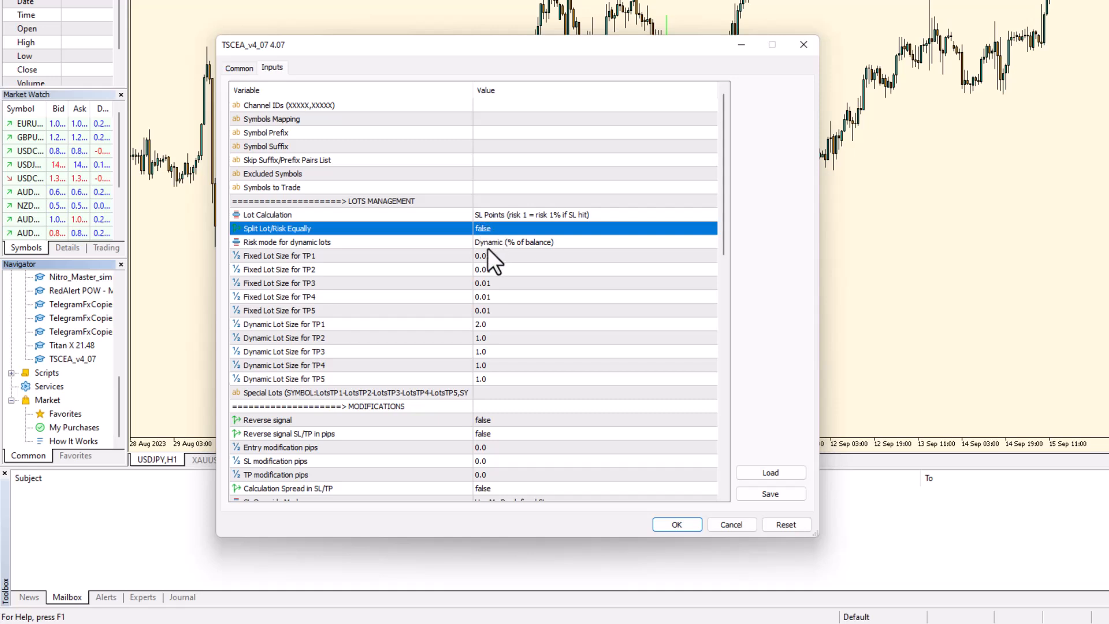
# Step: Look through the Risk mode for dynamic lots choices and pick Dynamic (money amount)
pyautogui.click(598, 241)
pyautogui.click(598, 240)
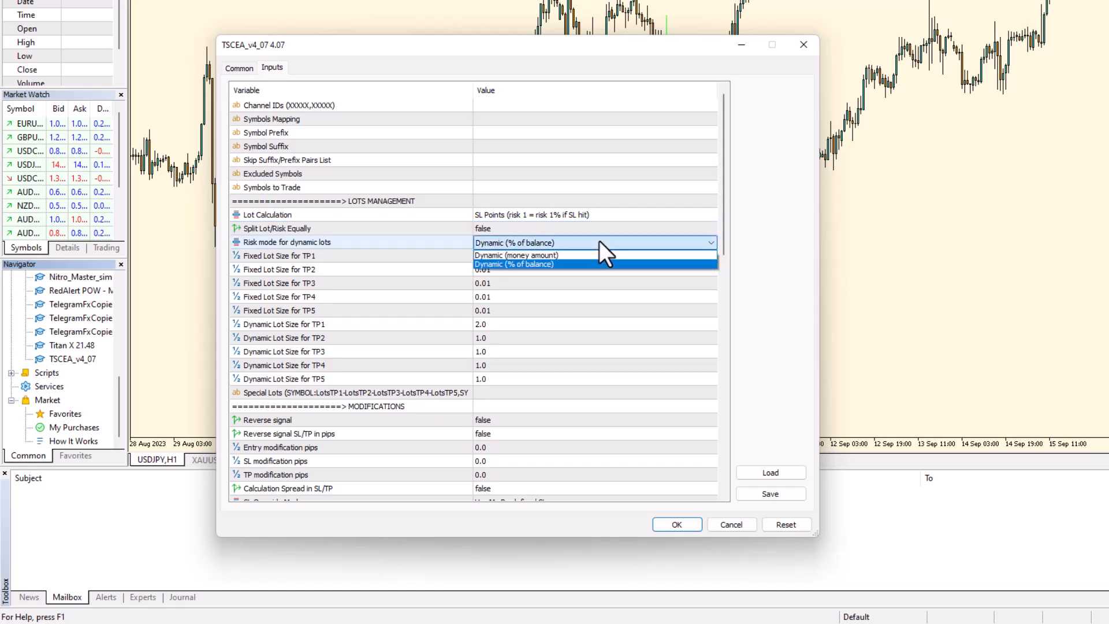
pyautogui.click(510, 263)
pyautogui.click(528, 243)
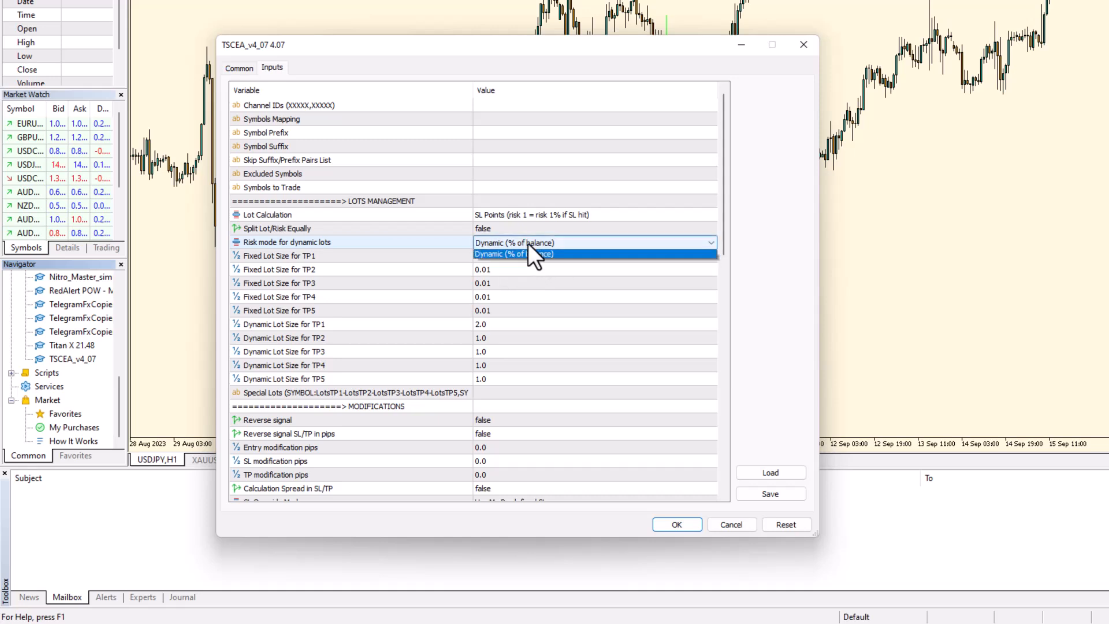
pyautogui.click(528, 244)
pyautogui.click(528, 244)
pyautogui.click(519, 256)
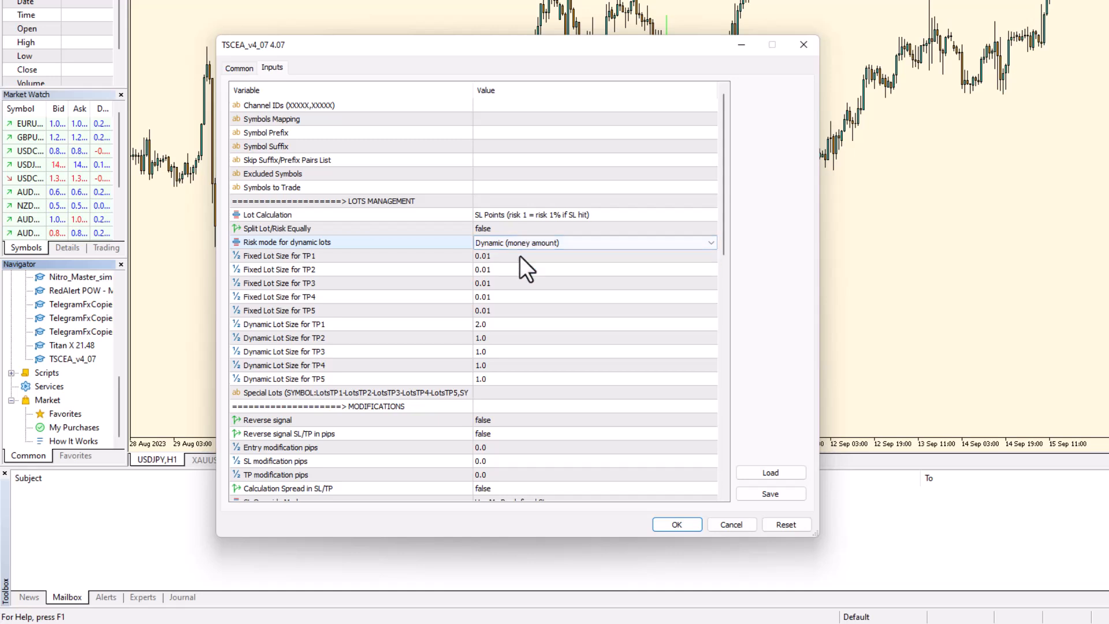
pyautogui.click(524, 244)
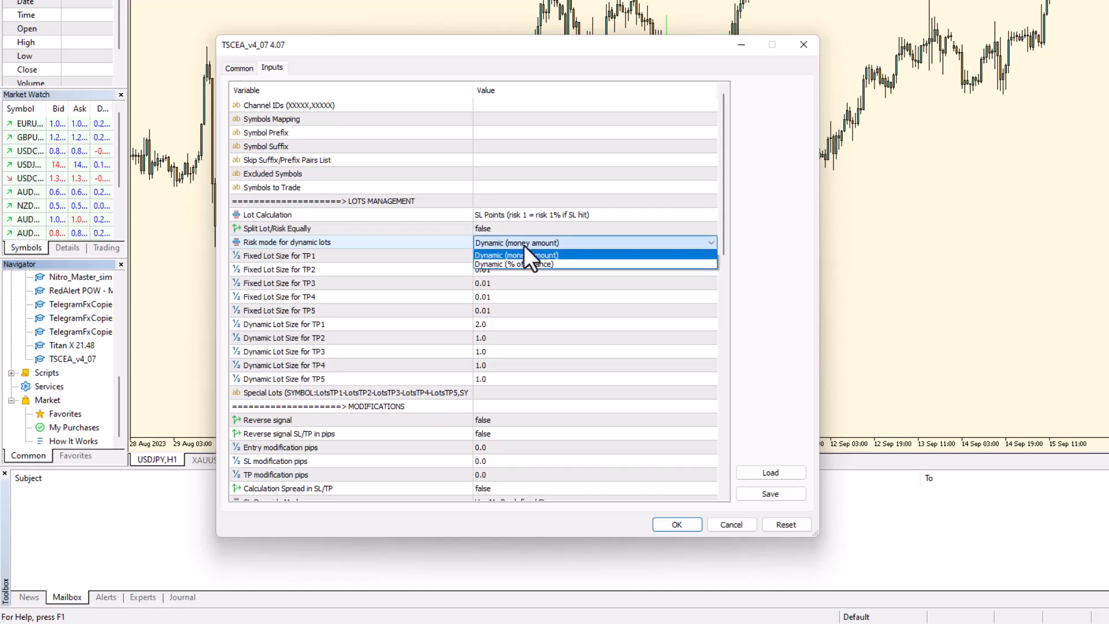
pyautogui.click(519, 263)
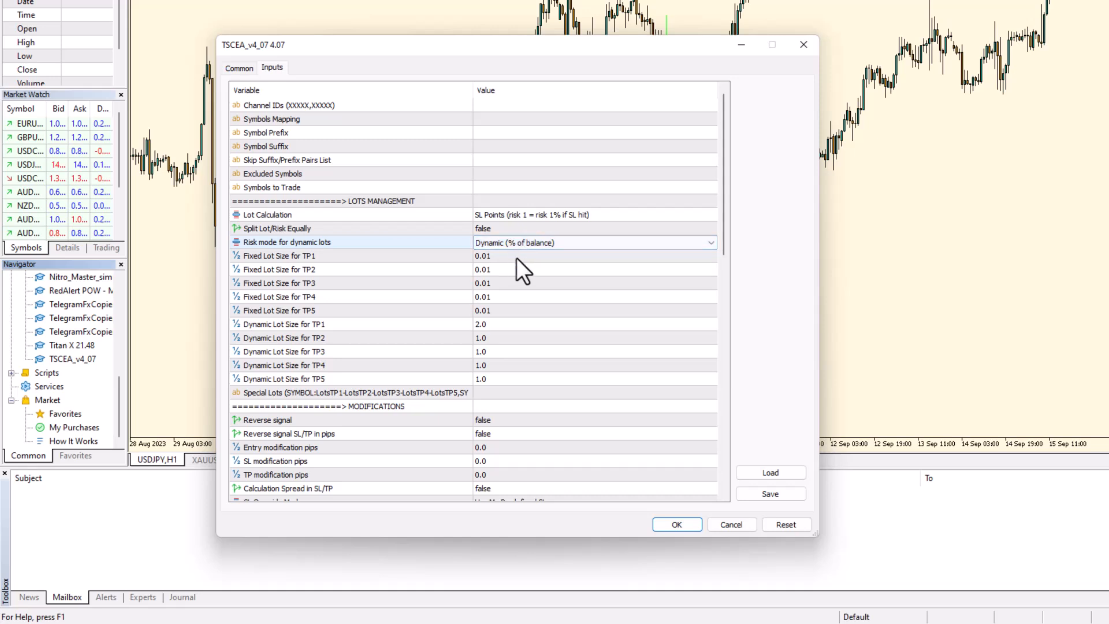
# Step: Confirm Dynamic (money amount) as the risk mode and begin editing the TP1 fixed lot size
pyautogui.click(487, 255)
pyautogui.click(491, 255)
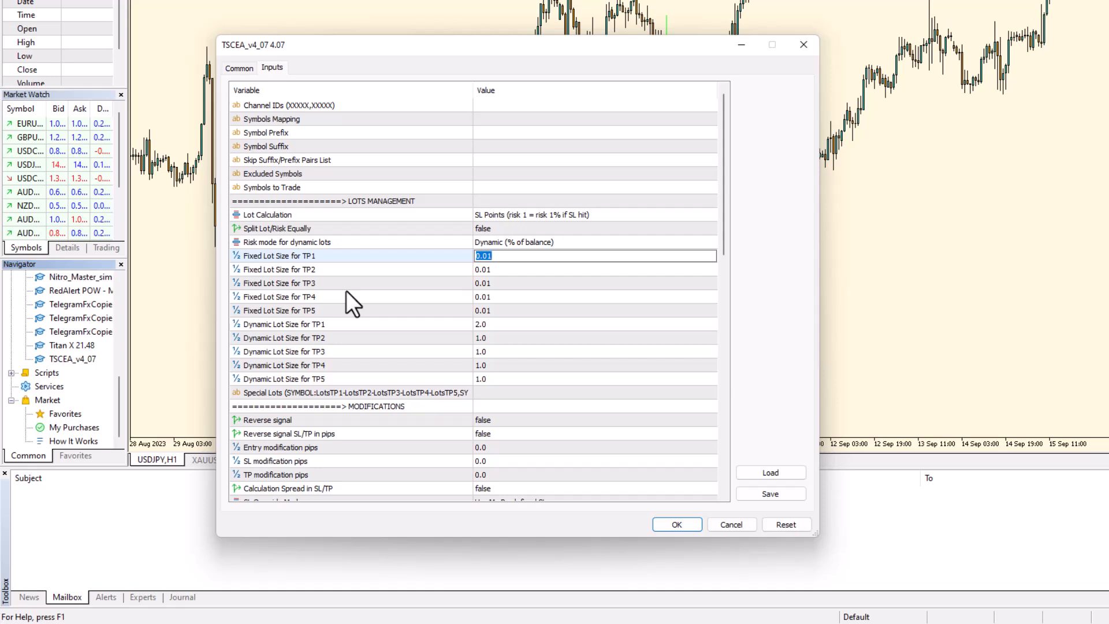
pyautogui.click(488, 245)
pyautogui.click(487, 245)
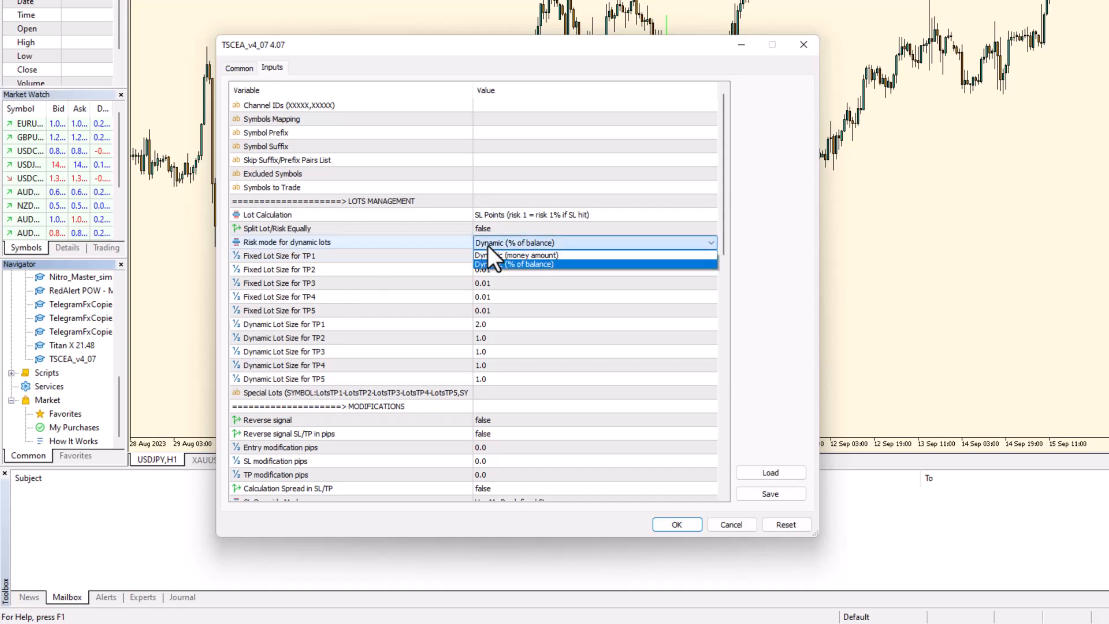
pyautogui.click(490, 254)
pyautogui.click(498, 254)
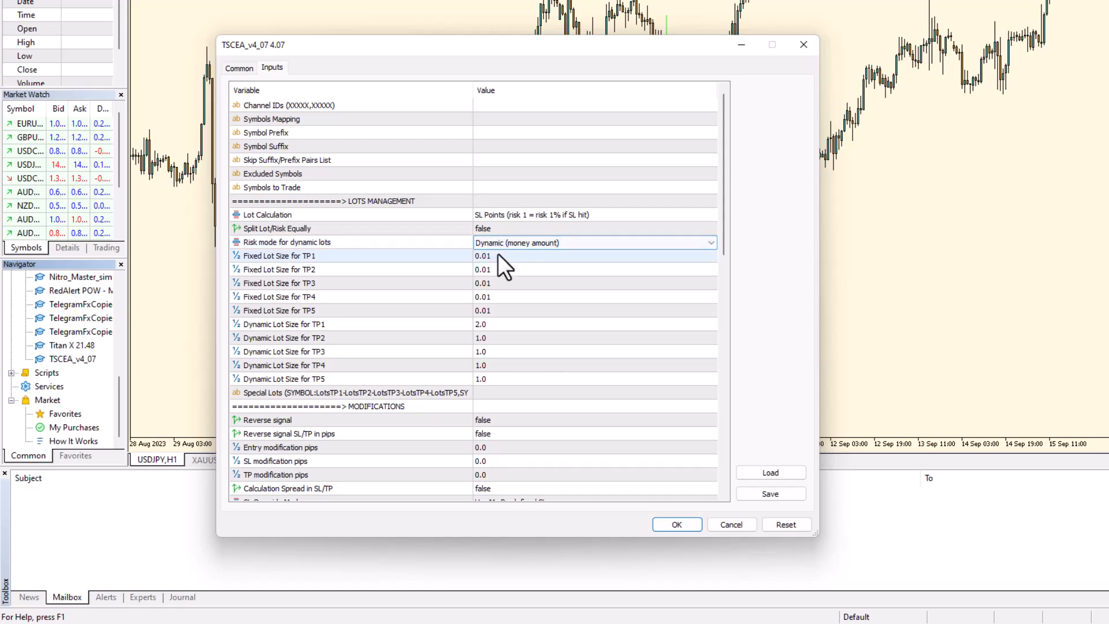
# Step: Enter fixed lot sizes 0.30 for TP1, 0.33 for TP2 and 0.34 for TP3
pyautogui.write('0.30')
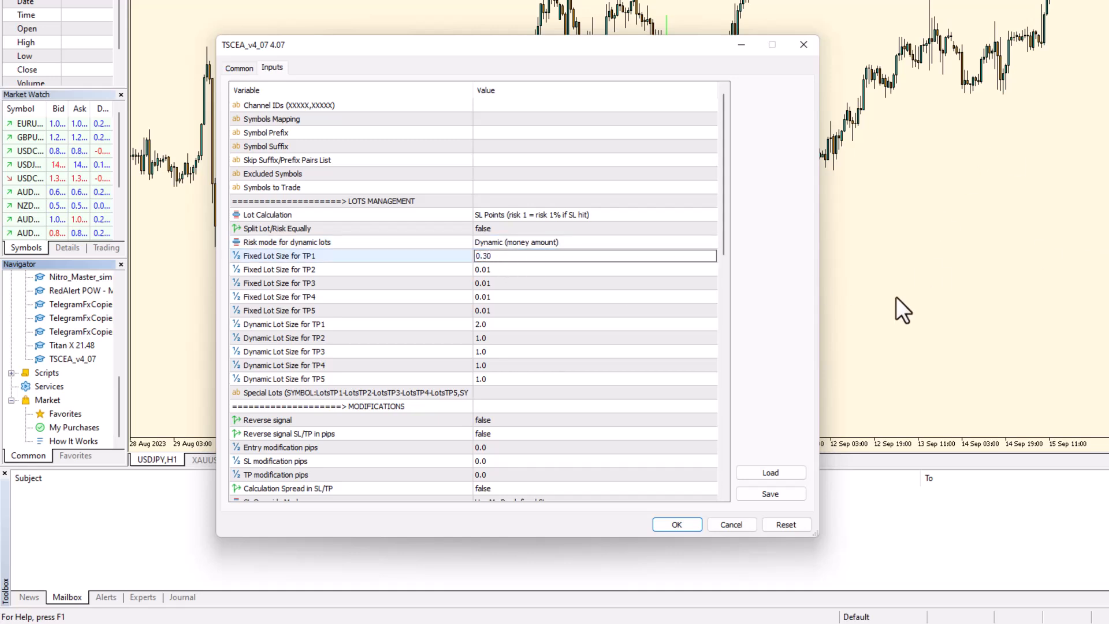
pyautogui.click(506, 269)
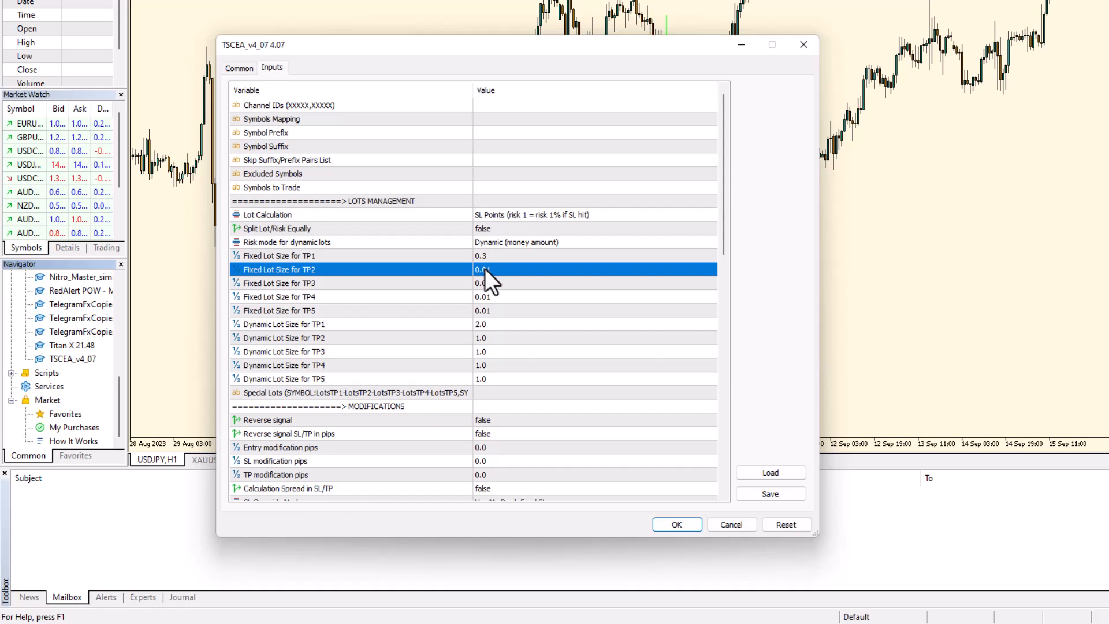
pyautogui.doubleClick(481, 270)
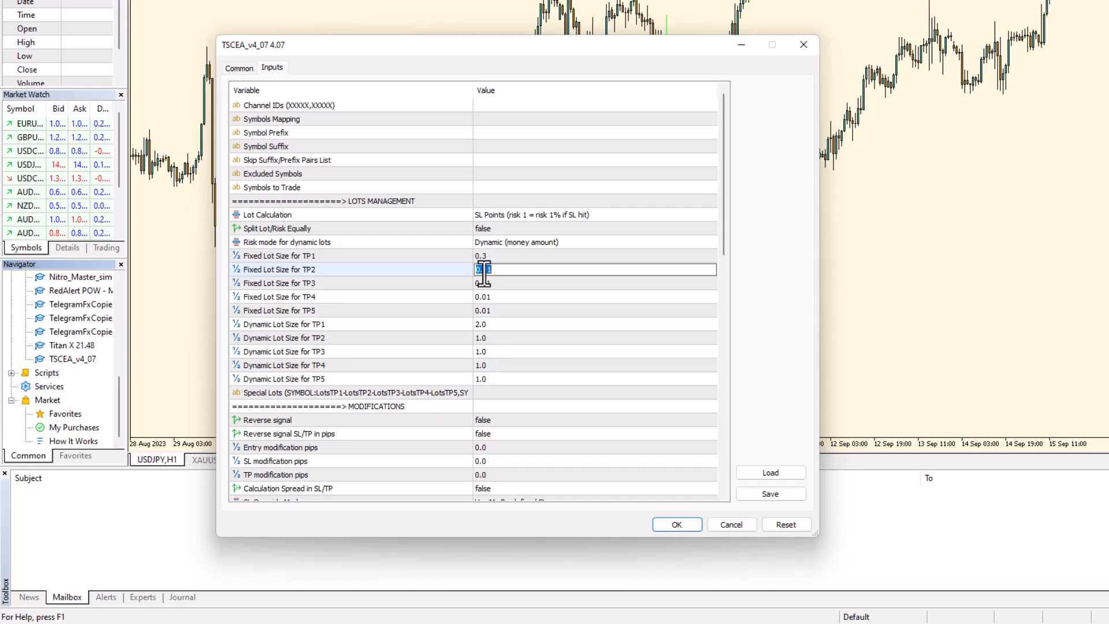
pyautogui.write('0.33')
pyautogui.click(484, 283)
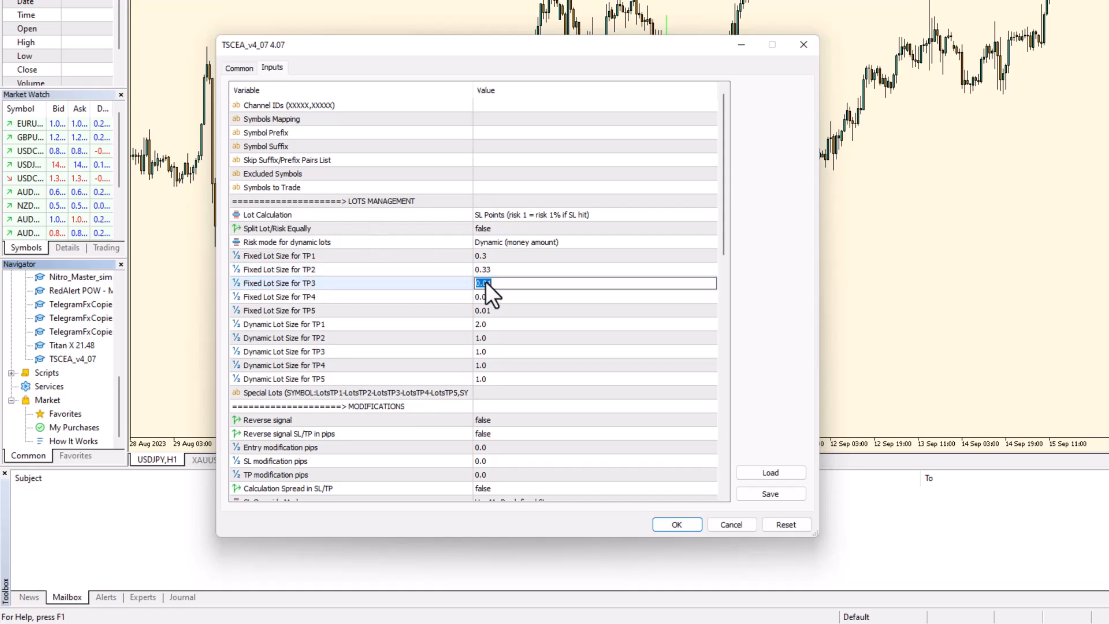
pyautogui.write('0.34')
pyautogui.click(505, 258)
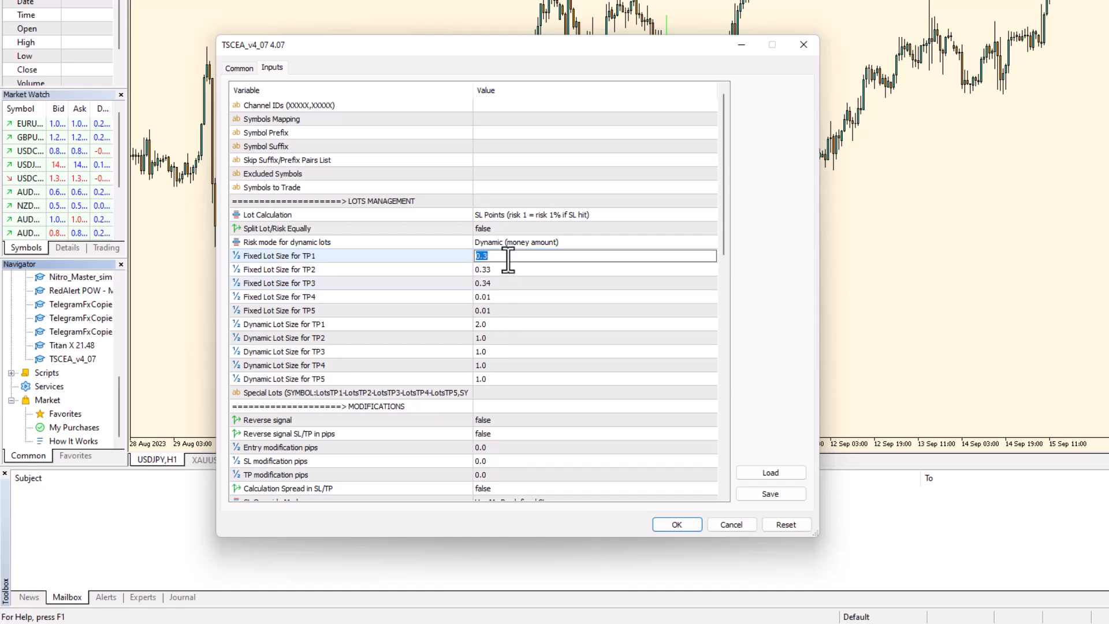
# Step: Correct TP1 to 0.33 and check that TP1–TP3 read 0.33, 0.33 and 0.34
pyautogui.write('0.33')
pyautogui.click(512, 325)
pyautogui.click(504, 278)
pyautogui.click(506, 267)
pyautogui.click(508, 260)
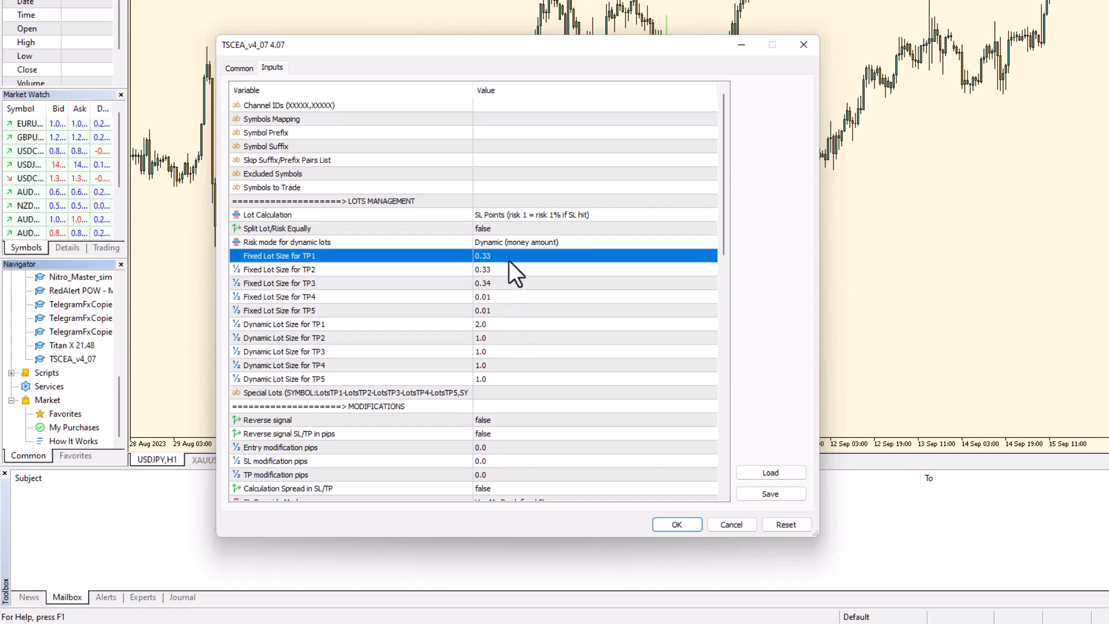
pyautogui.click(503, 271)
pyautogui.click(495, 282)
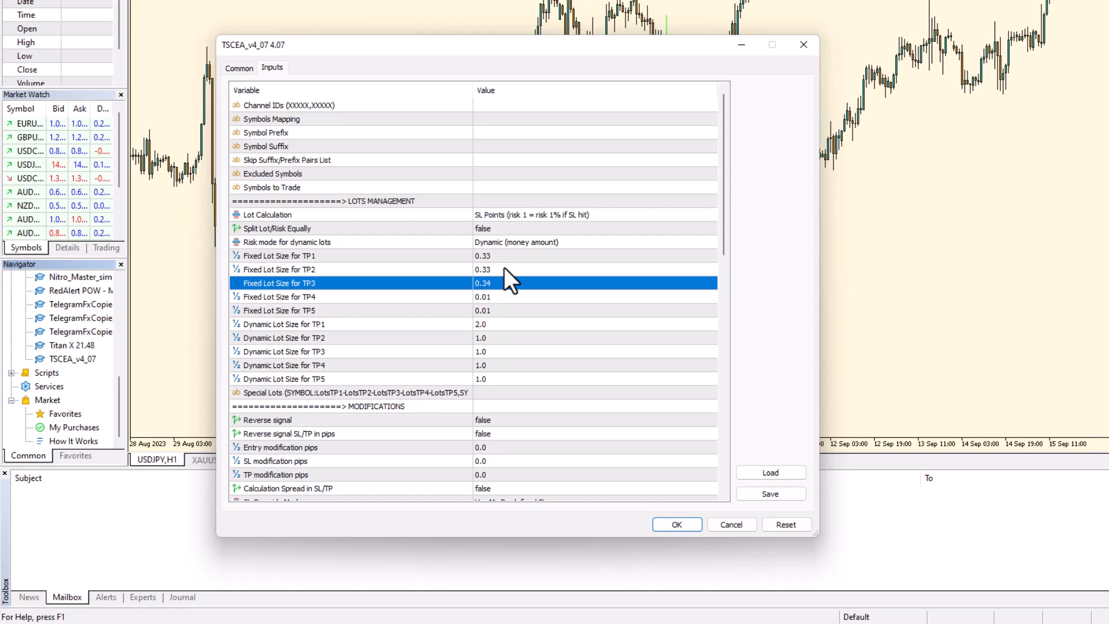
pyautogui.click(512, 256)
pyautogui.click(491, 274)
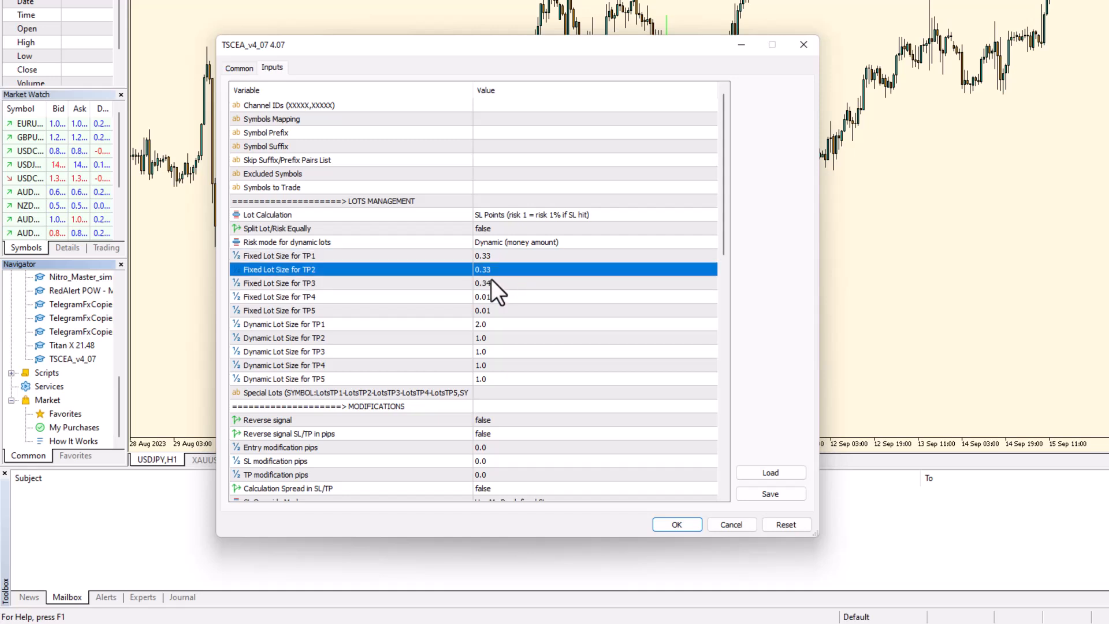
pyautogui.click(491, 280)
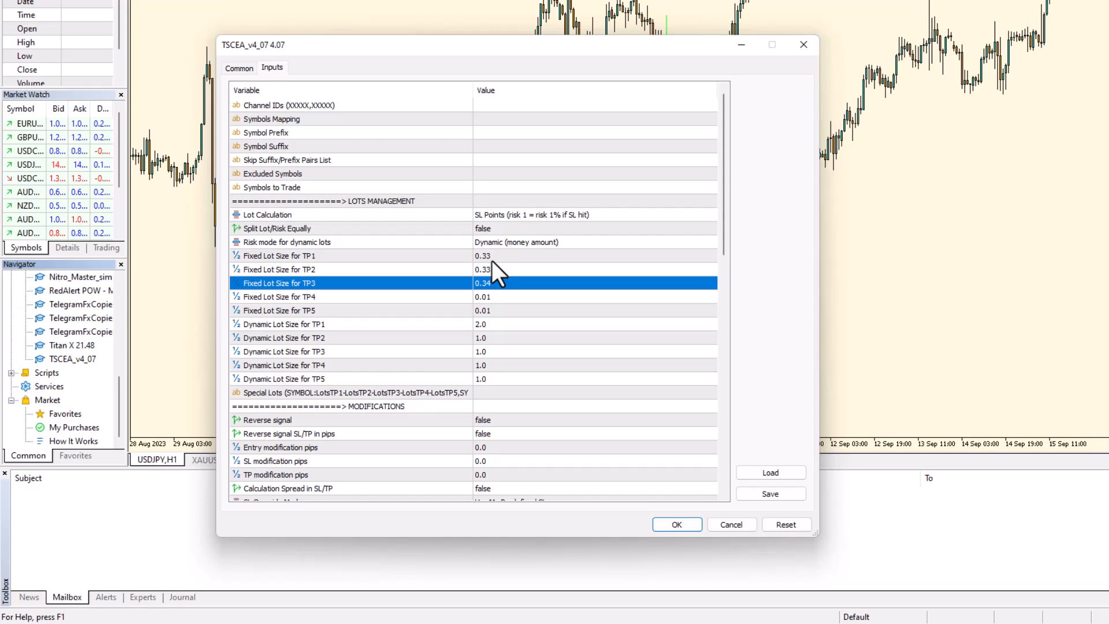
# Step: Switch the Risk mode for dynamic lots from Dynamic (money amount) to Dynamic (% of balance)
pyautogui.click(504, 240)
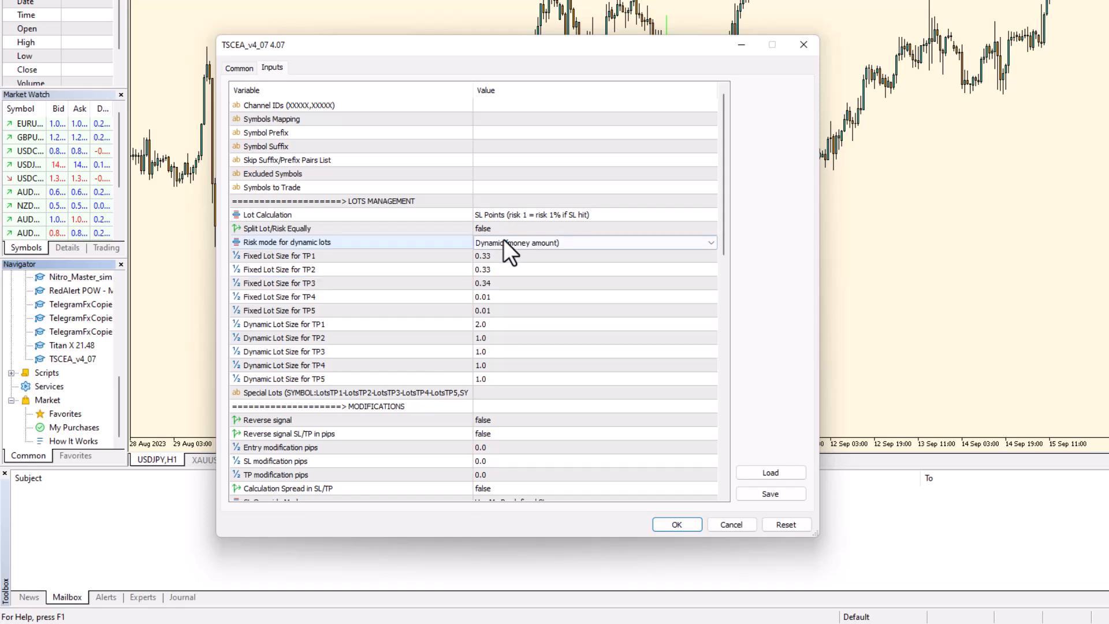
pyautogui.click(503, 240)
pyautogui.click(506, 263)
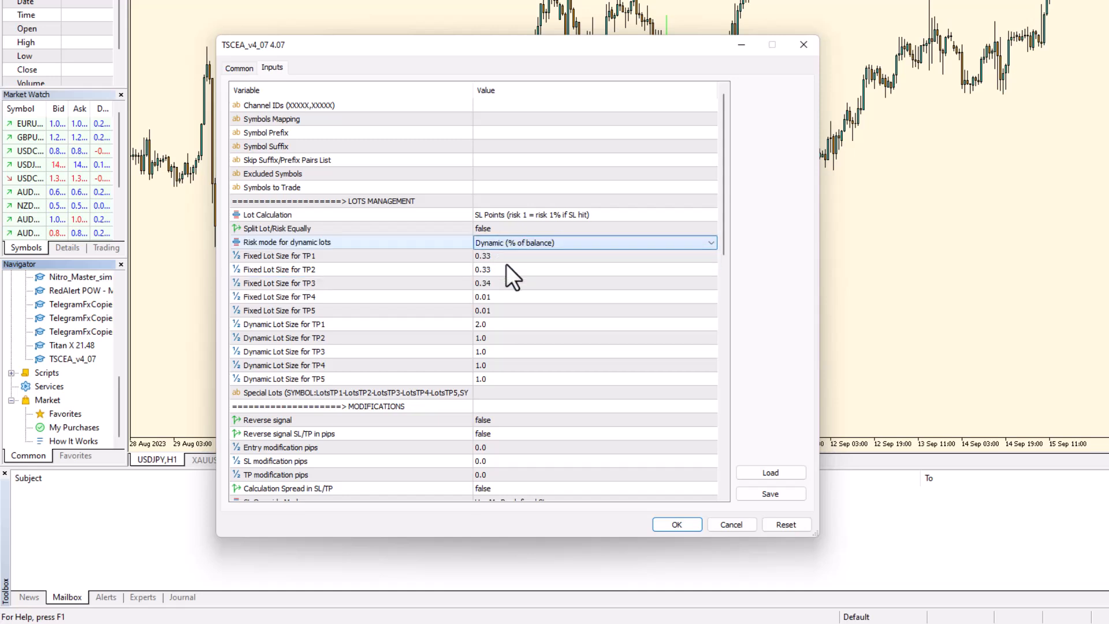
pyautogui.click(515, 260)
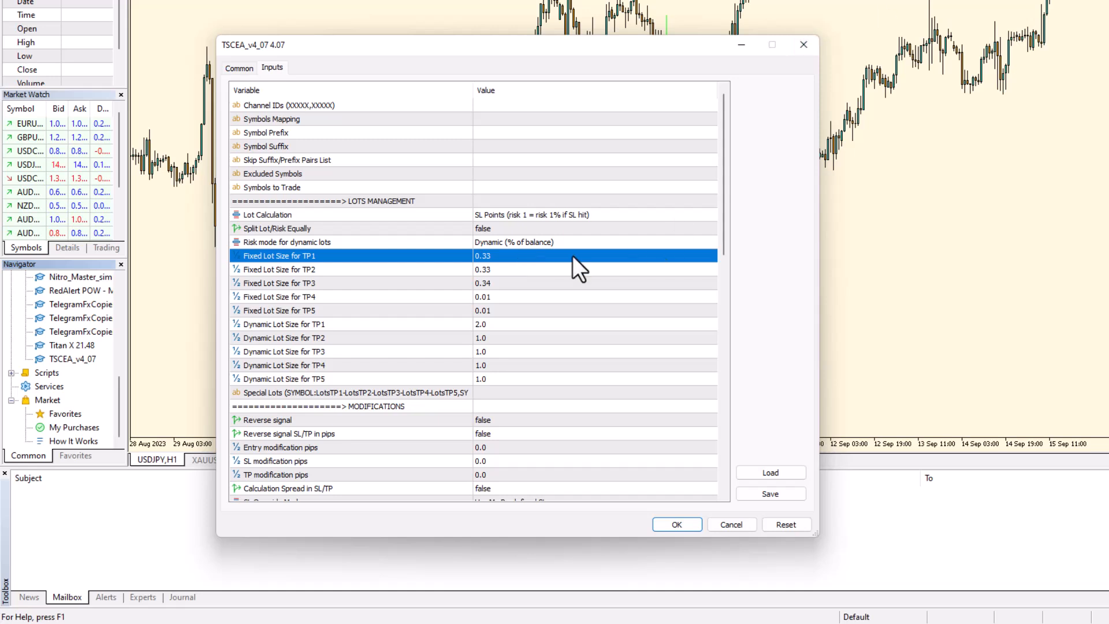
pyautogui.click(517, 260)
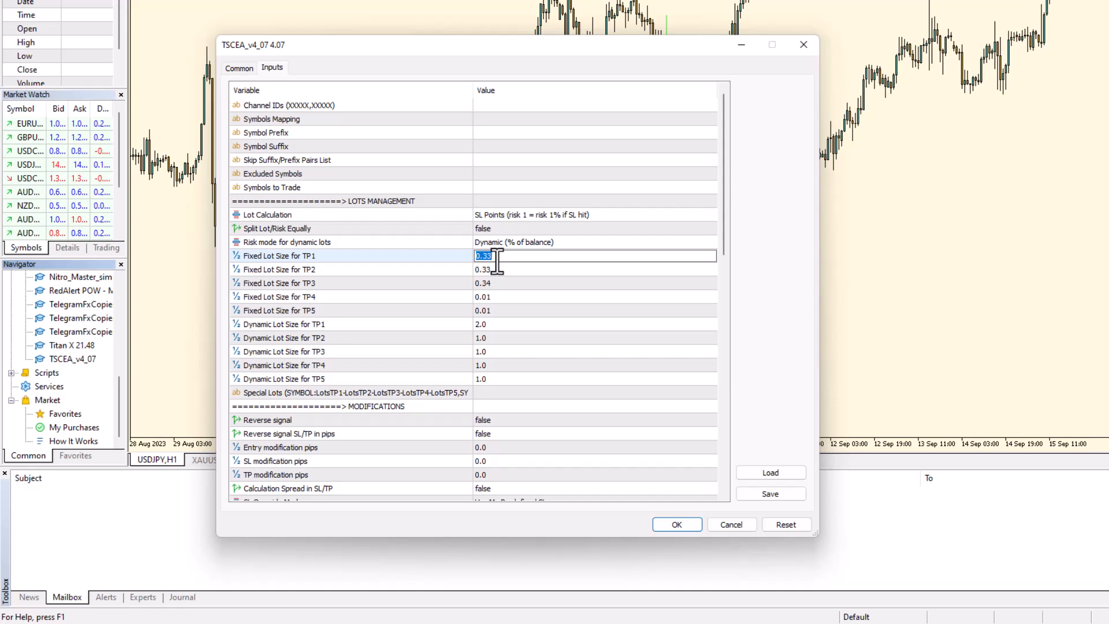
pyautogui.write('1')
pyautogui.click(383, 271)
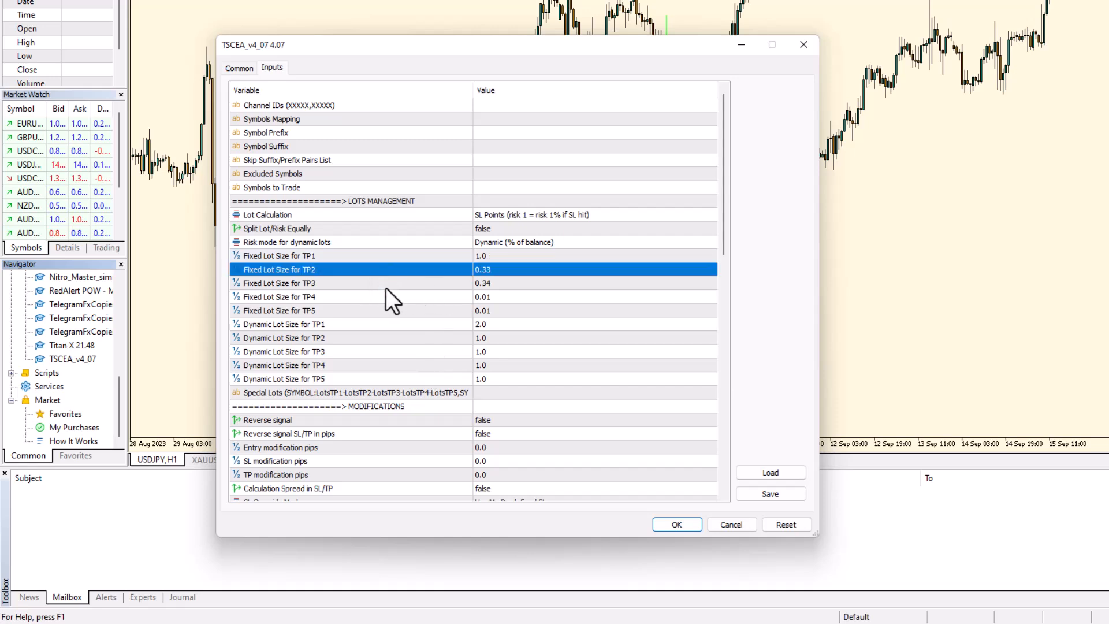
pyautogui.click(386, 288)
pyautogui.click(479, 254)
pyautogui.click(478, 256)
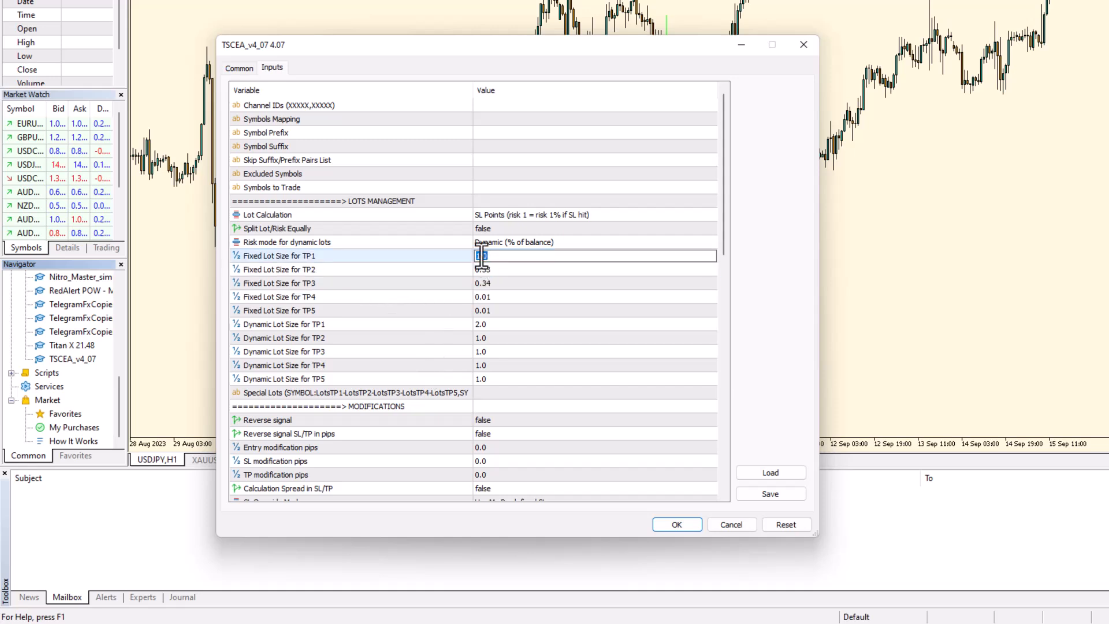
pyautogui.write('0.33')
pyautogui.click(616, 286)
pyautogui.click(539, 280)
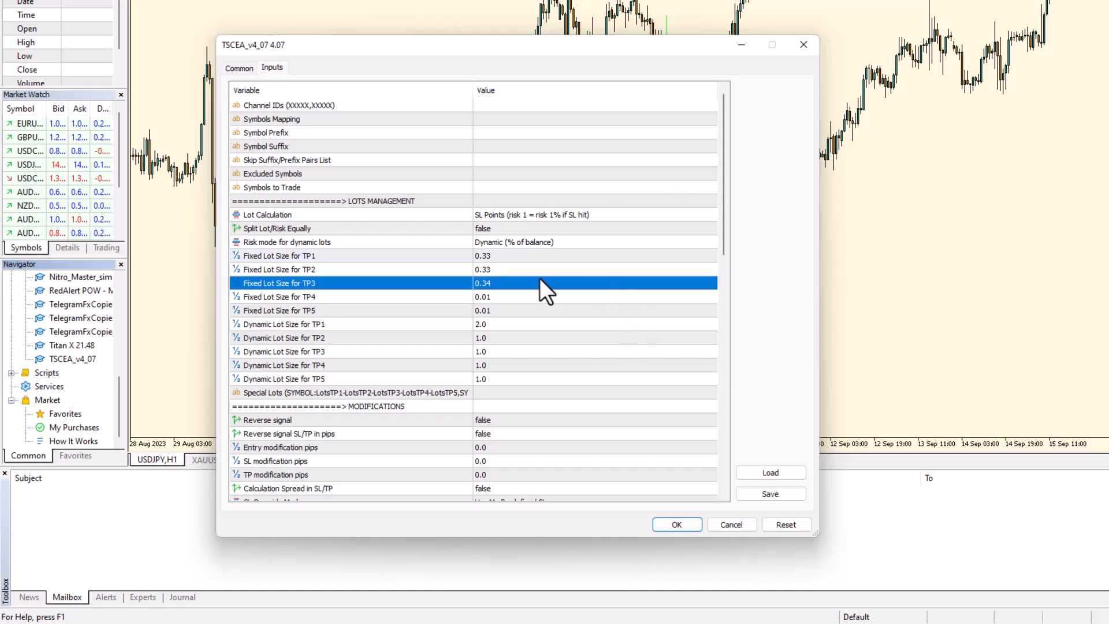
pyautogui.doubleClick(518, 256)
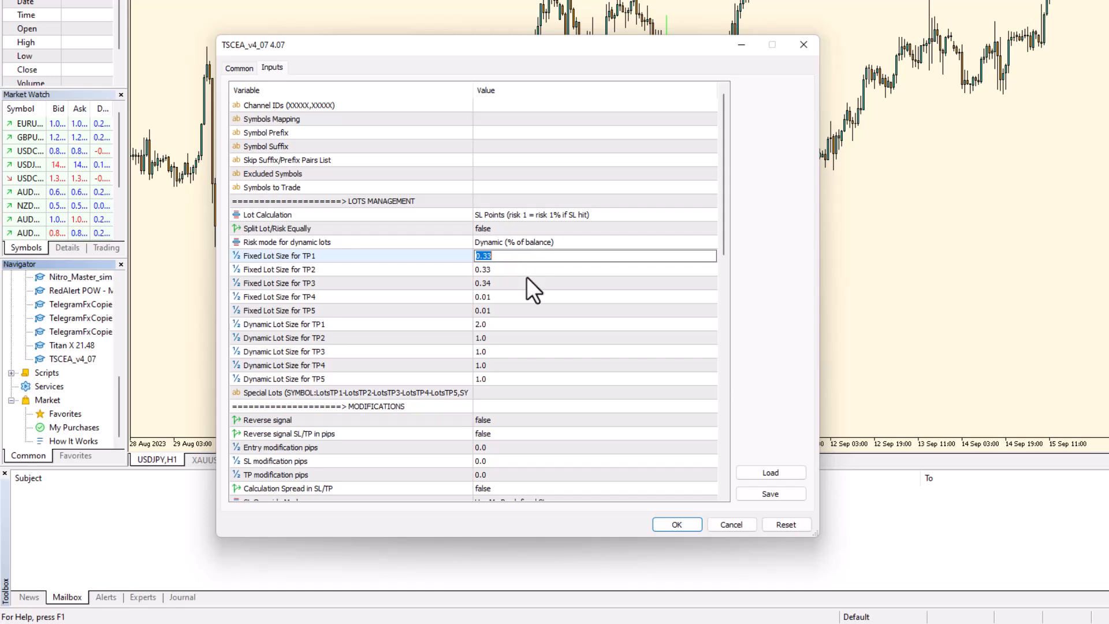
# Step: Clear the Fixed Lot Size values for TP2 through TP5 to 0.0
pyautogui.doubleClick(528, 273)
pyautogui.press('BackSpace')
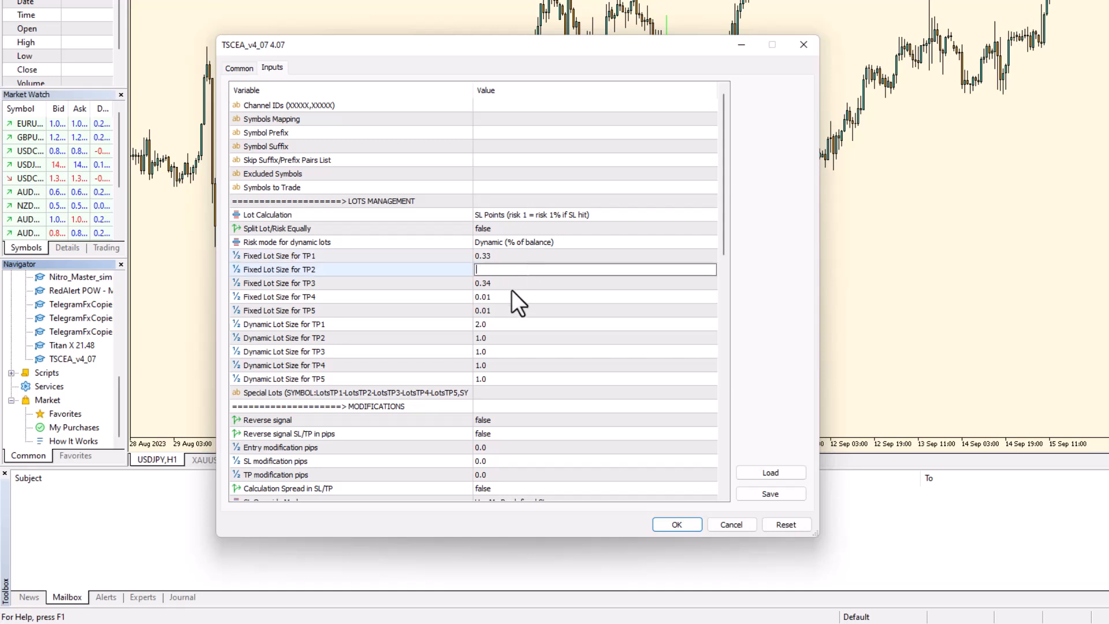
pyautogui.write('0')
pyautogui.doubleClick(494, 284)
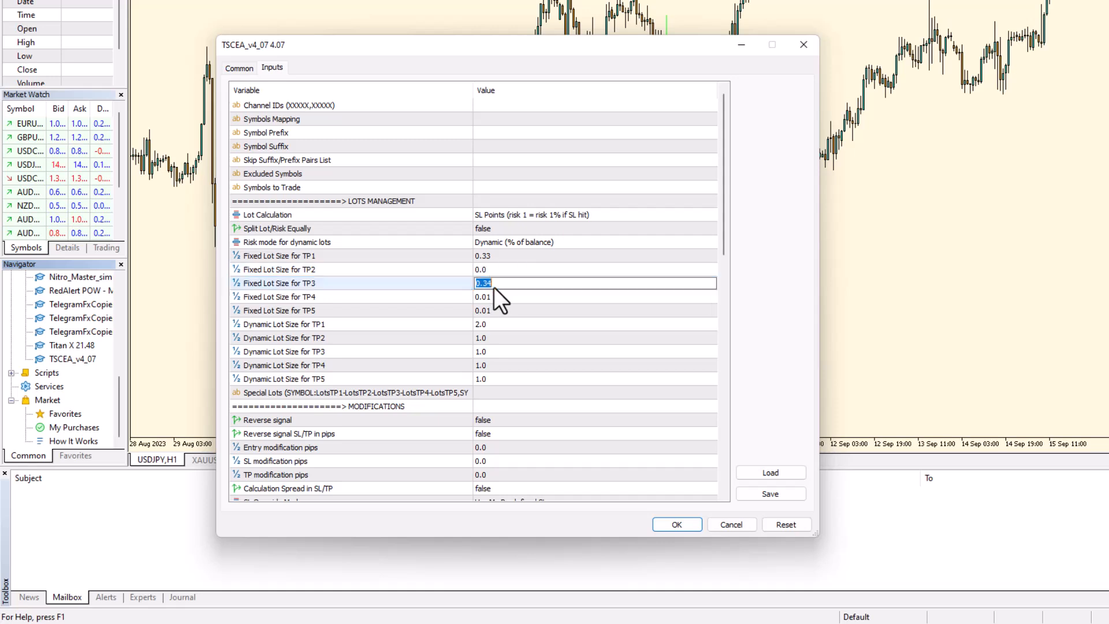
pyautogui.doubleClick(488, 296)
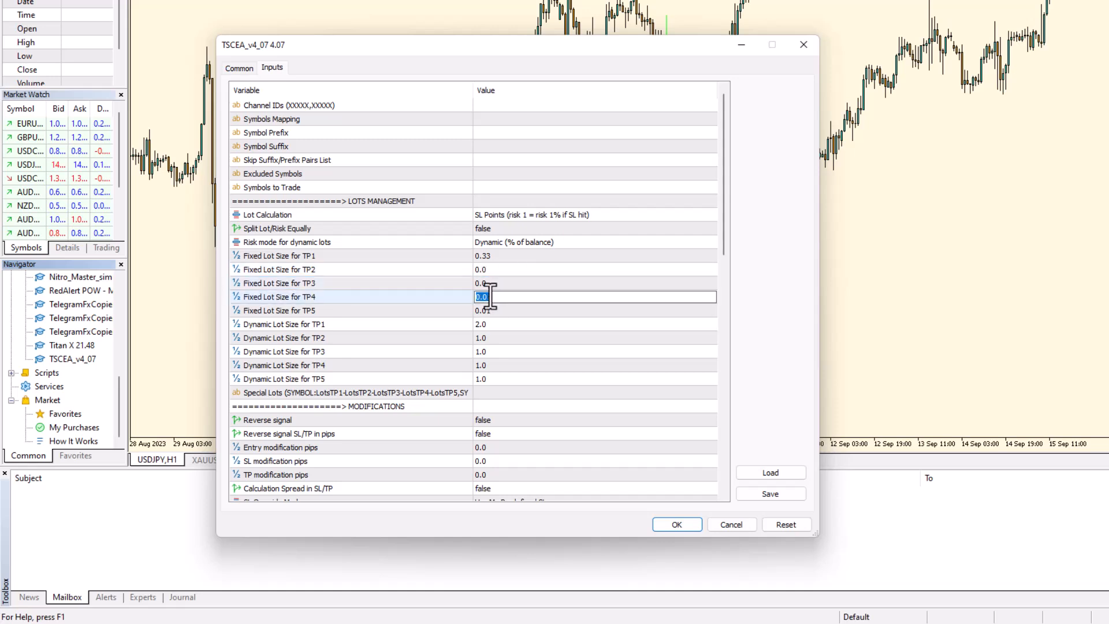
pyautogui.press('BackSpace')
pyautogui.doubleClick(491, 312)
pyautogui.press('BackSpace')
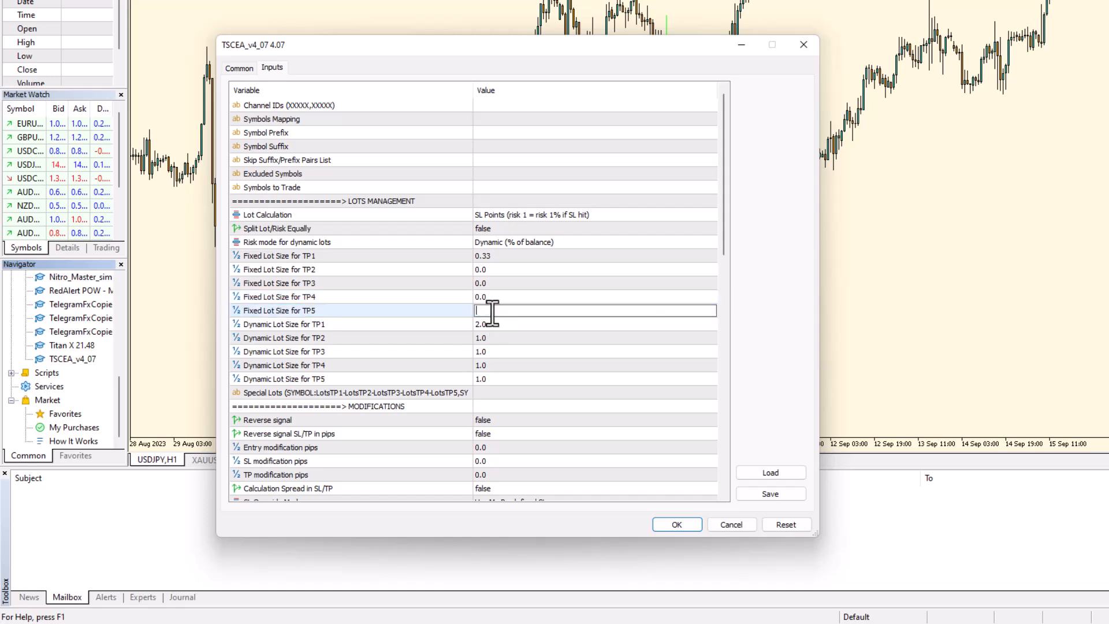
pyautogui.click(492, 283)
# Step: Set the Fixed Lot Size for TP1 to 0.0 as well
pyautogui.click(492, 255)
pyautogui.click(492, 256)
pyautogui.press('BackSpace')
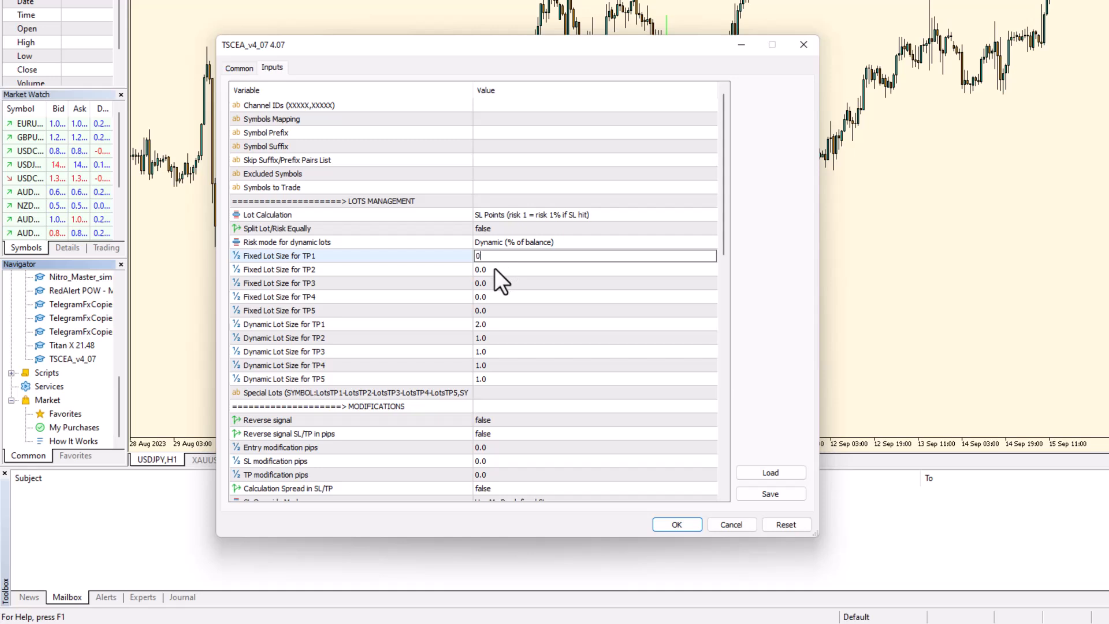
pyautogui.click(494, 269)
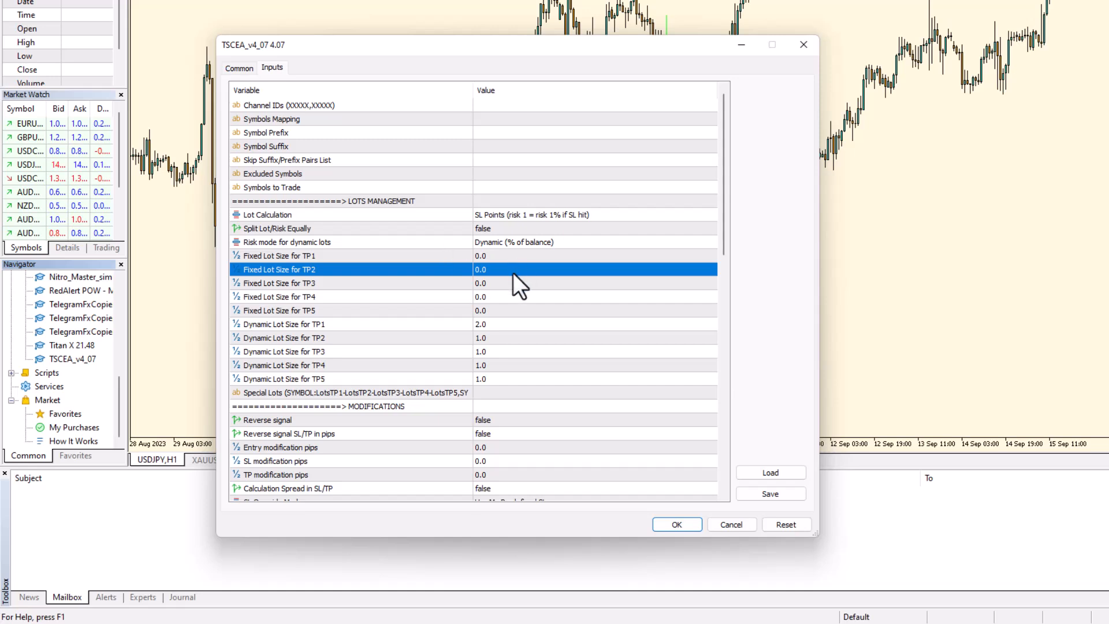
# Step: Check the risk mode choices, keeping Dynamic (% of balance)
pyautogui.click(513, 246)
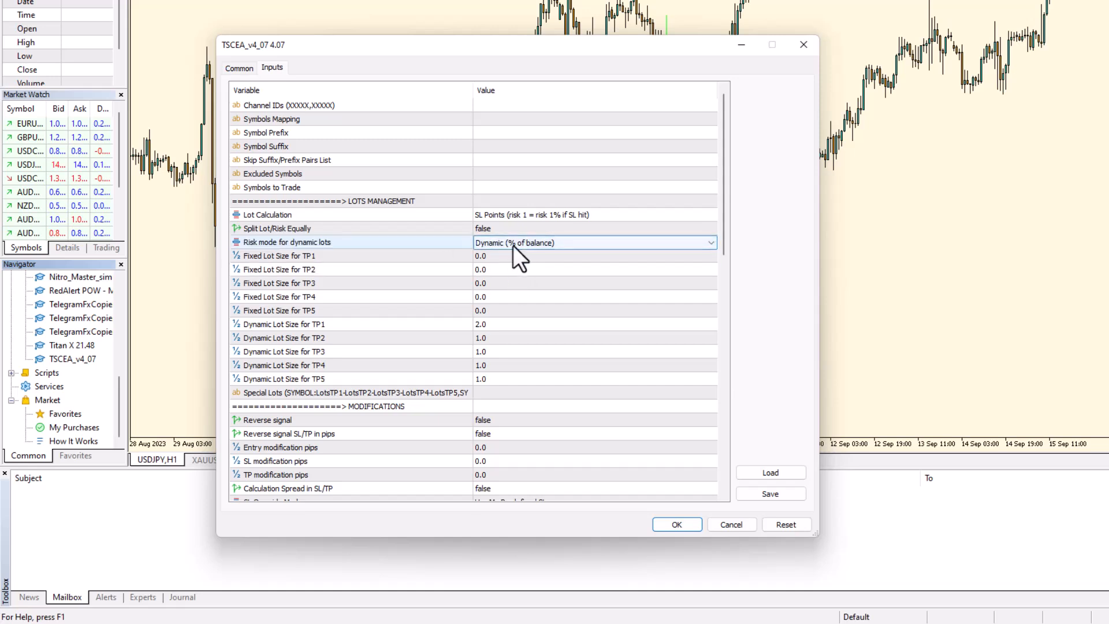
pyautogui.click(514, 243)
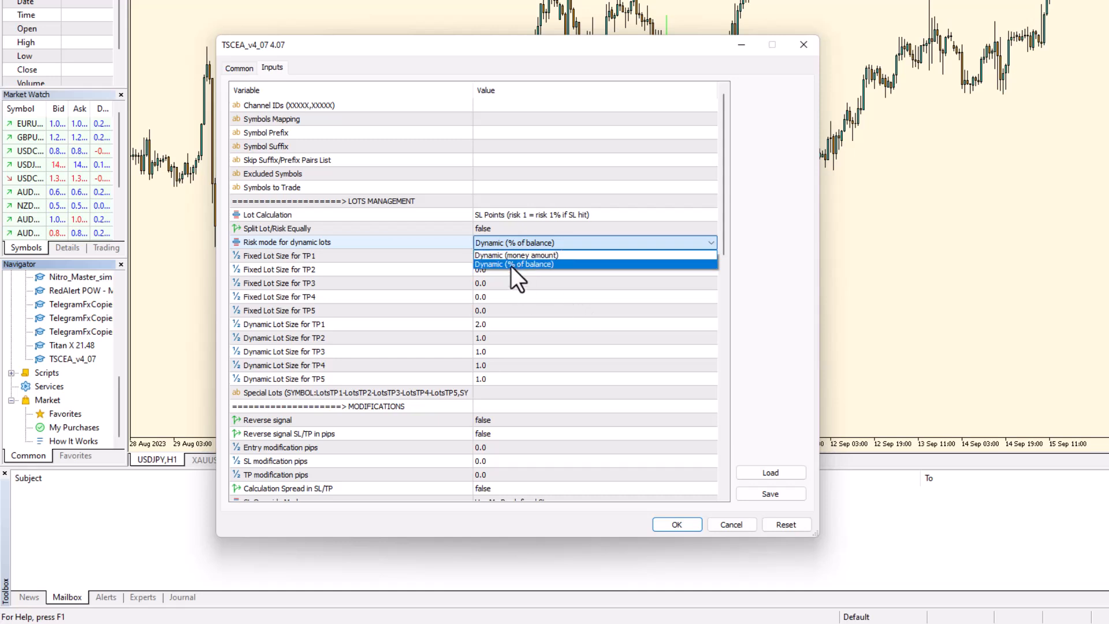
pyautogui.click(549, 287)
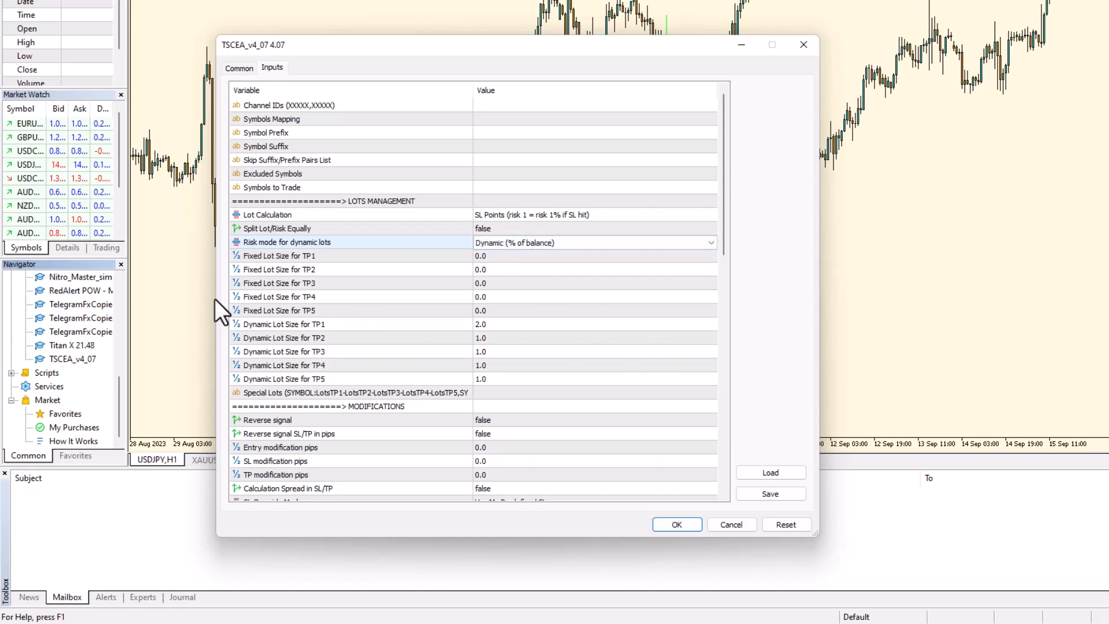
pyautogui.click(521, 247)
pyautogui.click(520, 247)
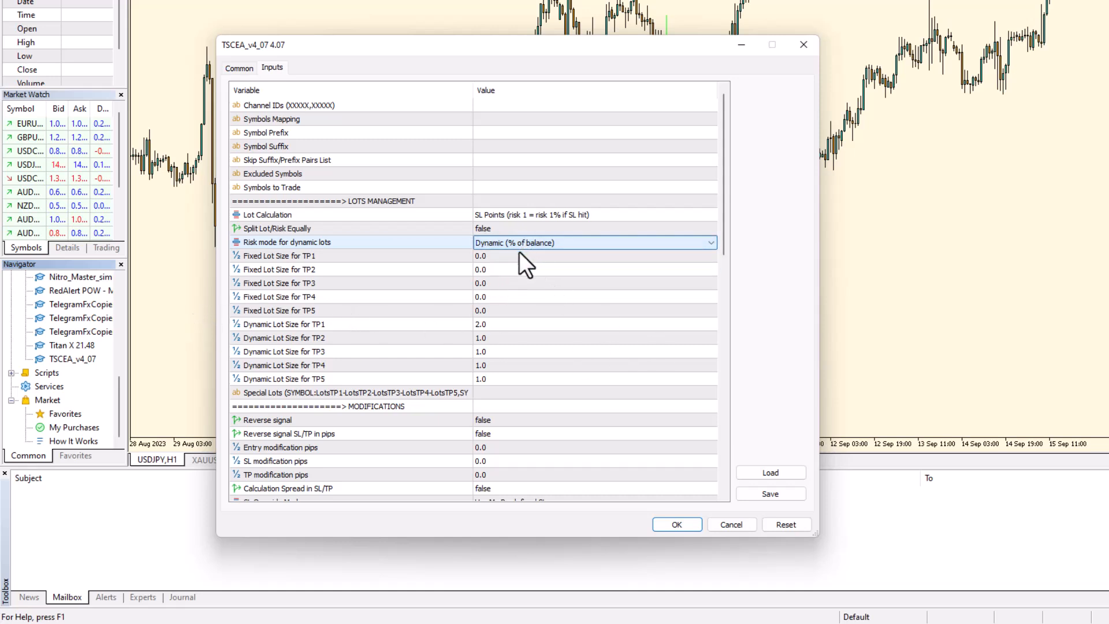
# Step: Change the Dynamic Lot Size for TP1 from 2.0 to 0.3
pyautogui.click(497, 325)
pyautogui.click(500, 322)
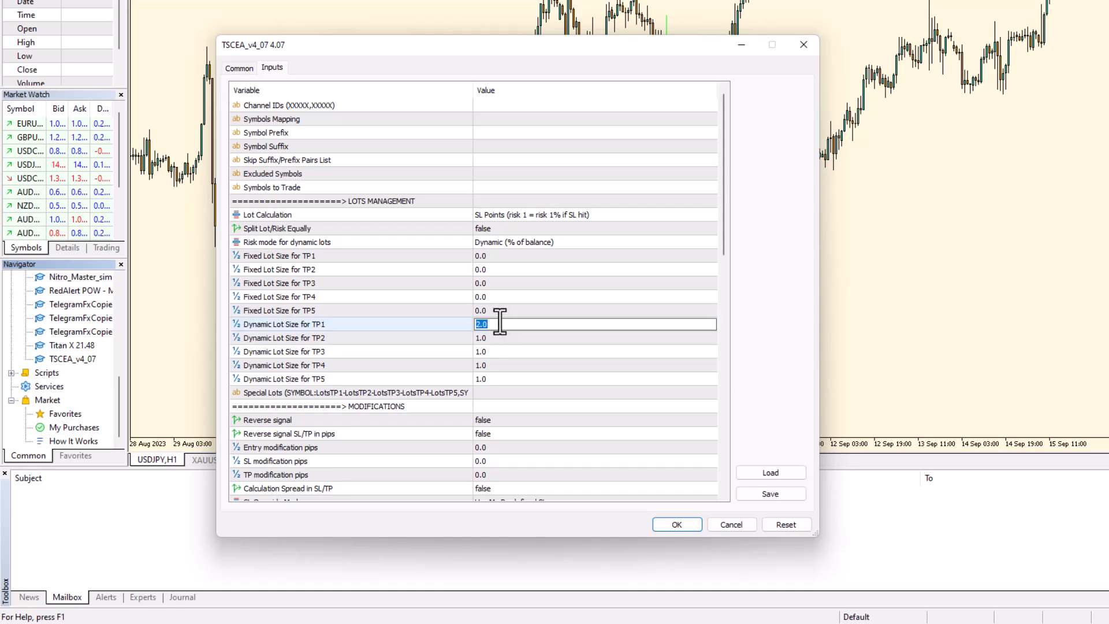
pyautogui.write('0.3')
pyautogui.click(516, 384)
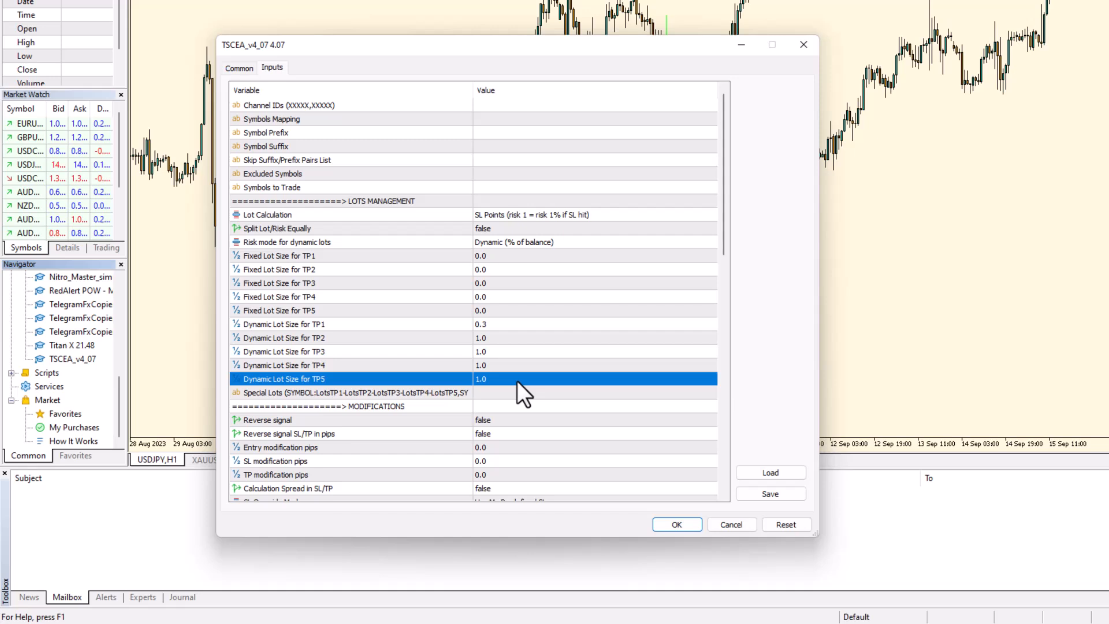
# Step: Enter 0.3 for the Dynamic TP2 lot size and 0 for TP3
pyautogui.click(491, 341)
pyautogui.click(492, 344)
pyautogui.write('0')
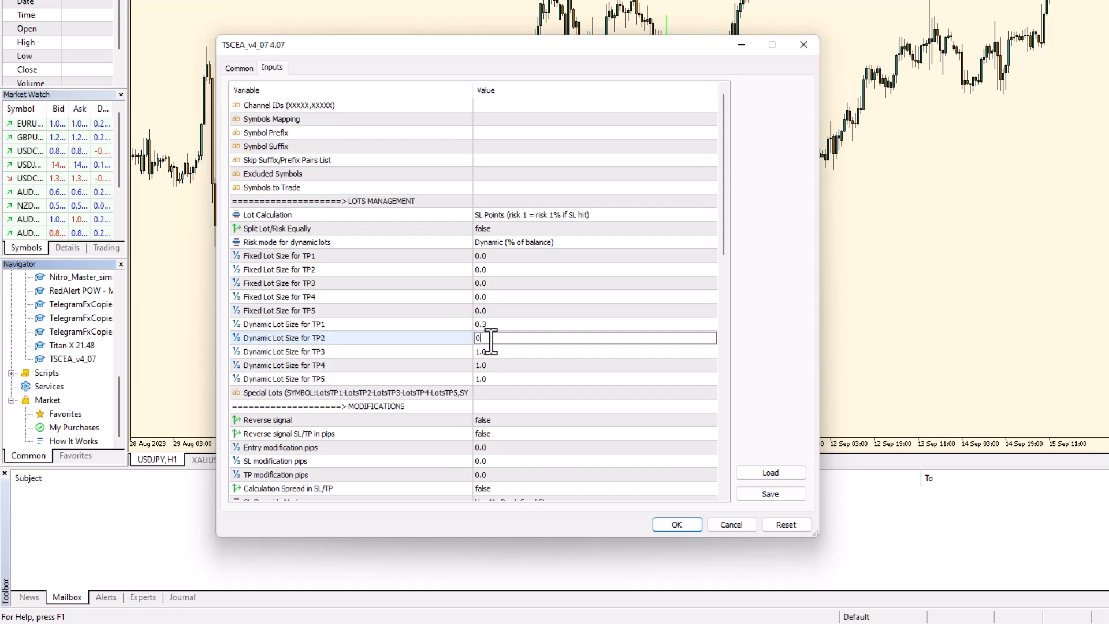
pyautogui.write('.3')
pyautogui.click(496, 352)
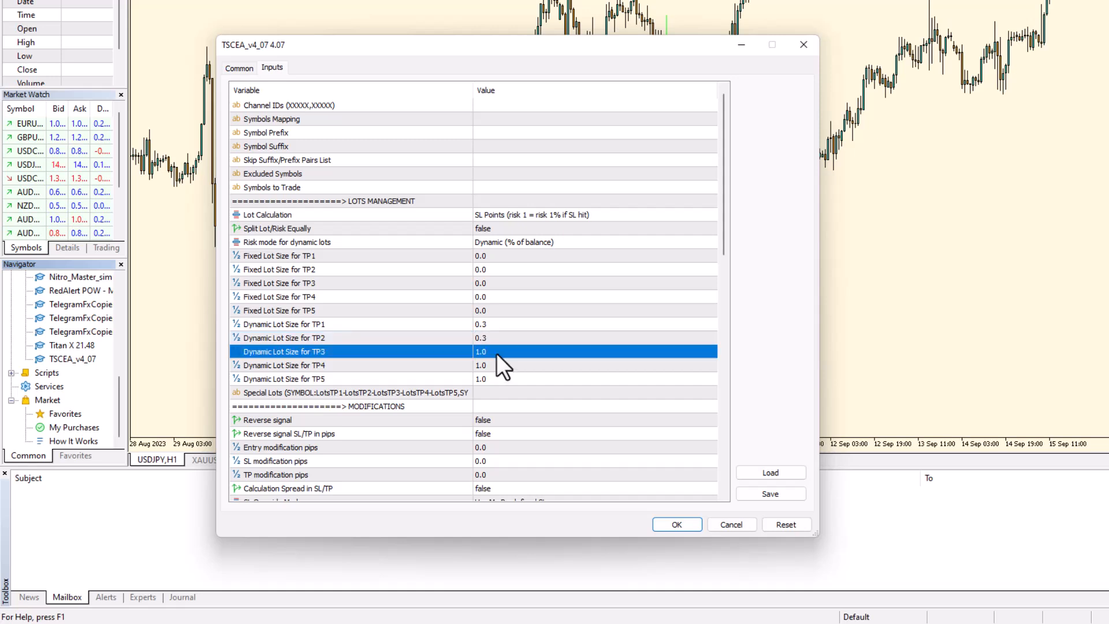
pyautogui.click(496, 352)
pyautogui.click(498, 353)
pyautogui.doubleClick(499, 352)
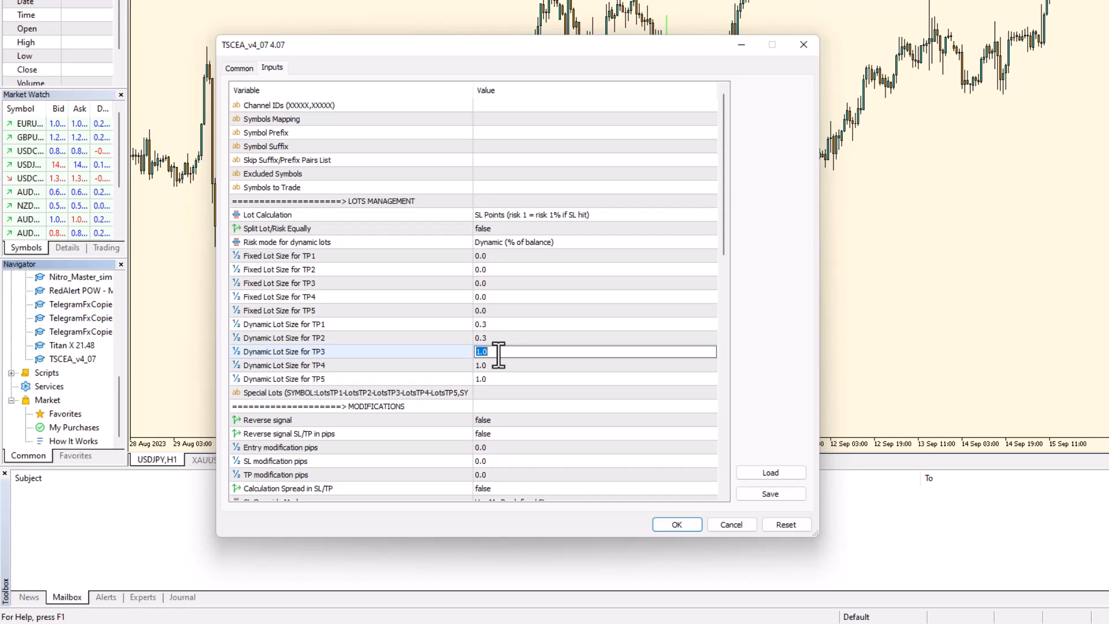
pyautogui.write('0')
pyautogui.click(503, 343)
# Step: Change the Dynamic TP2 and TP3 lot sizes to 0.2, leaving TP4 at 1.0
pyautogui.click(502, 337)
pyautogui.write('0.2')
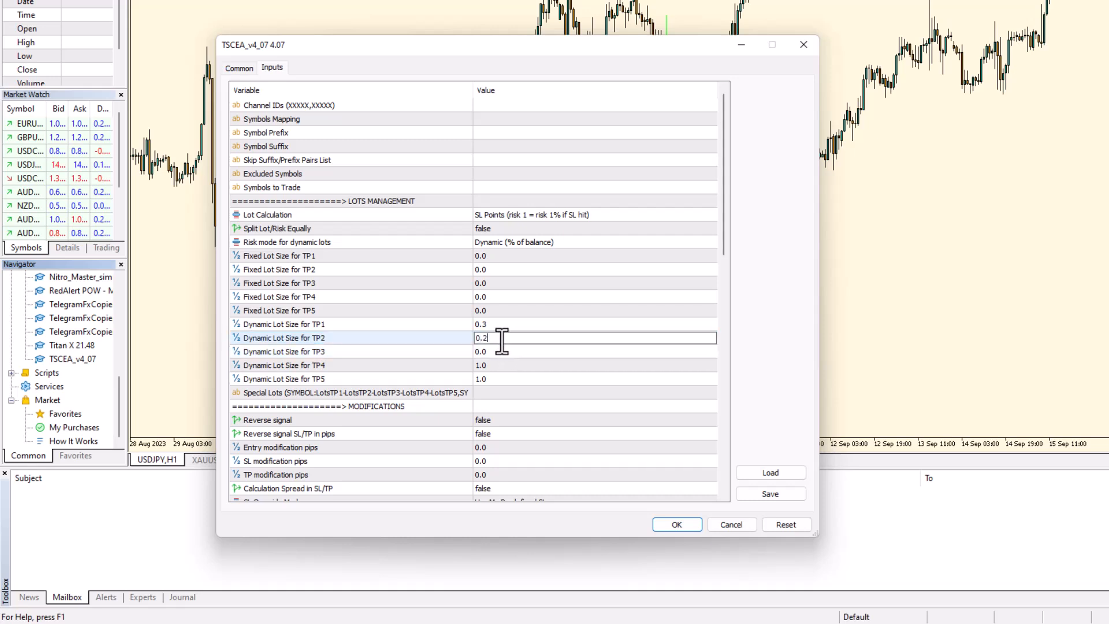
pyautogui.click(500, 352)
pyautogui.click(499, 351)
pyautogui.write('0.')
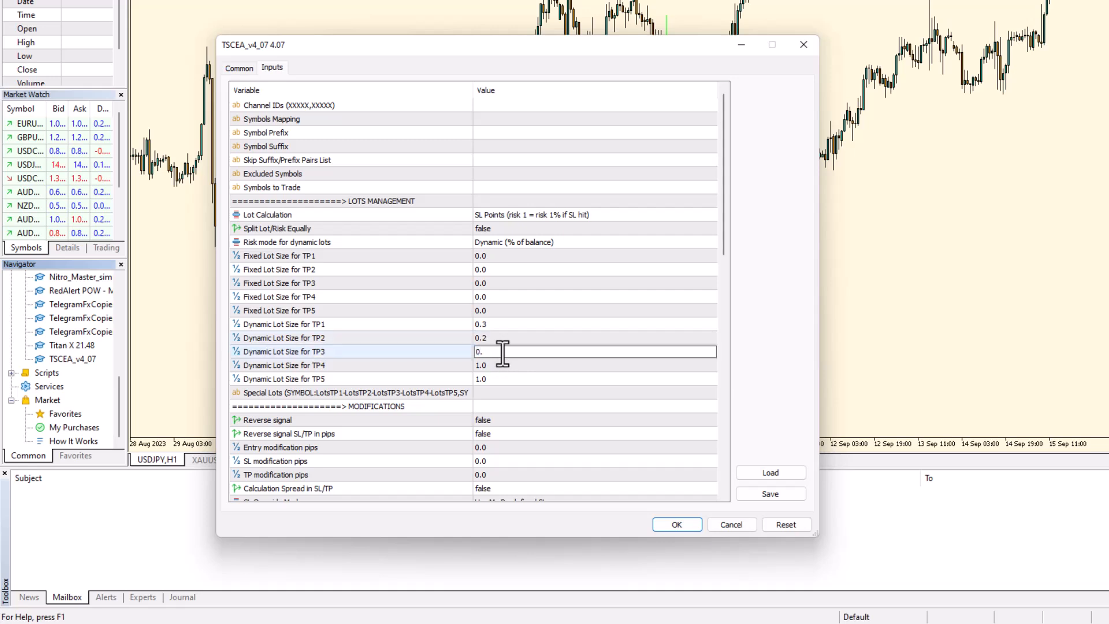
pyautogui.write('2')
pyautogui.click(509, 378)
pyautogui.click(500, 366)
pyautogui.click(502, 366)
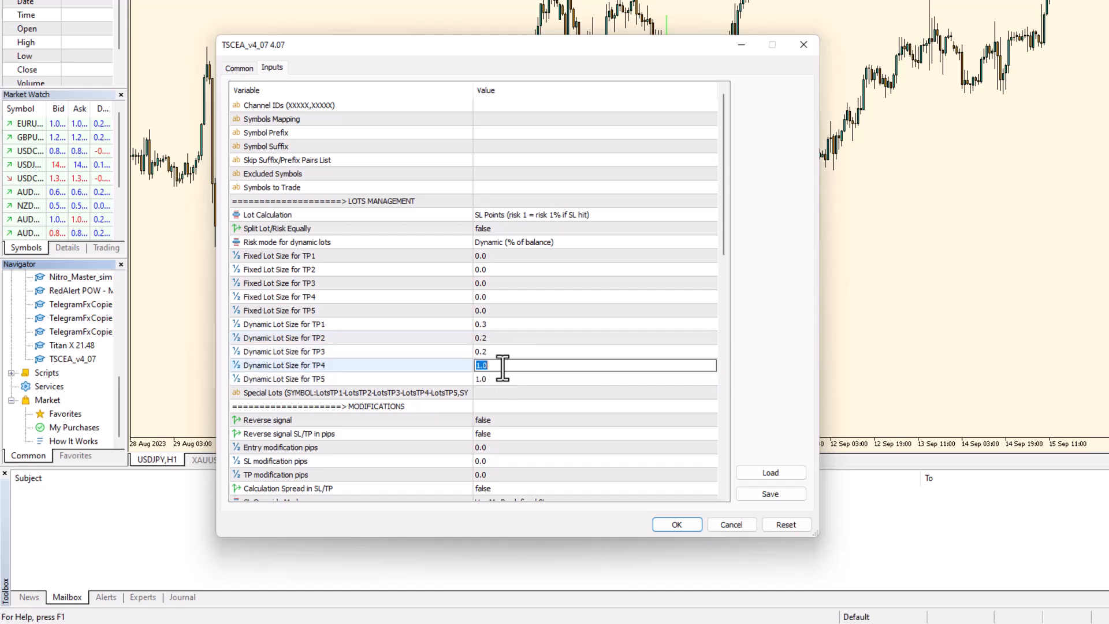
pyautogui.click(513, 379)
# Step: Go over the Dynamic Lot Size values for TP1, TP2 and TP3 row by row
pyautogui.click(504, 334)
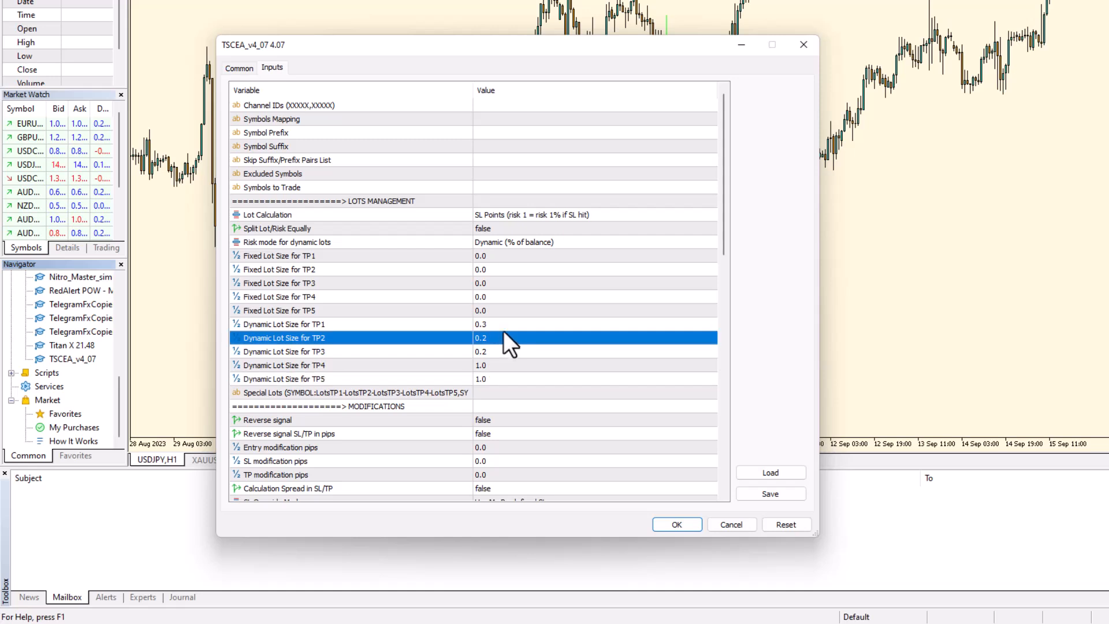
pyautogui.click(505, 322)
pyautogui.click(500, 339)
pyautogui.click(498, 351)
pyautogui.click(497, 341)
pyautogui.click(499, 328)
pyautogui.click(496, 339)
pyautogui.click(499, 328)
pyautogui.click(497, 338)
pyautogui.click(490, 350)
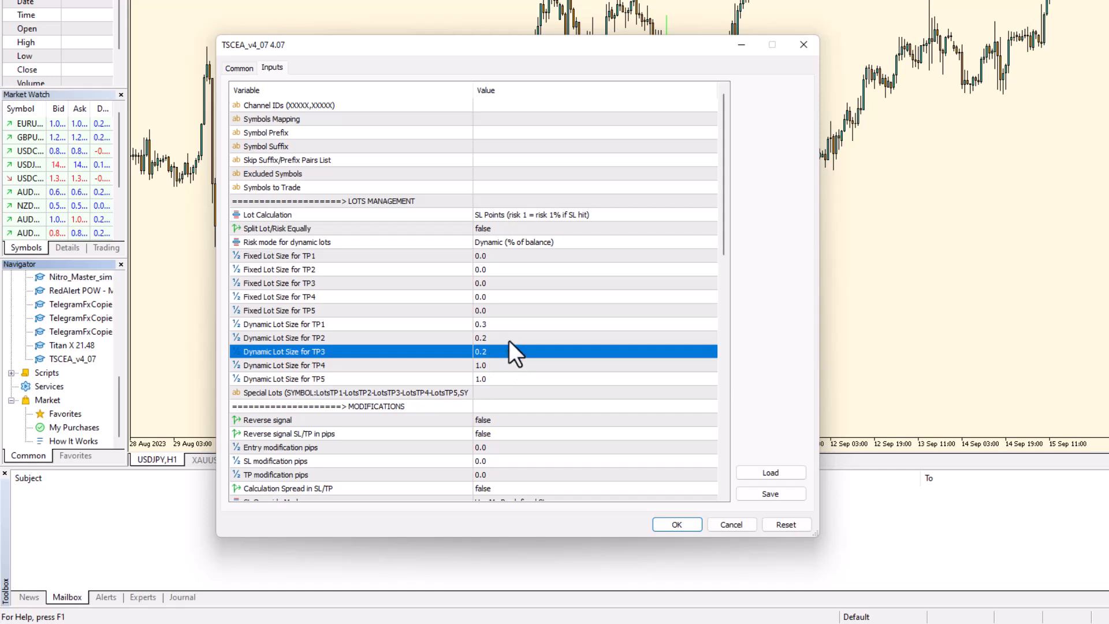
pyautogui.click(503, 328)
pyautogui.click(502, 338)
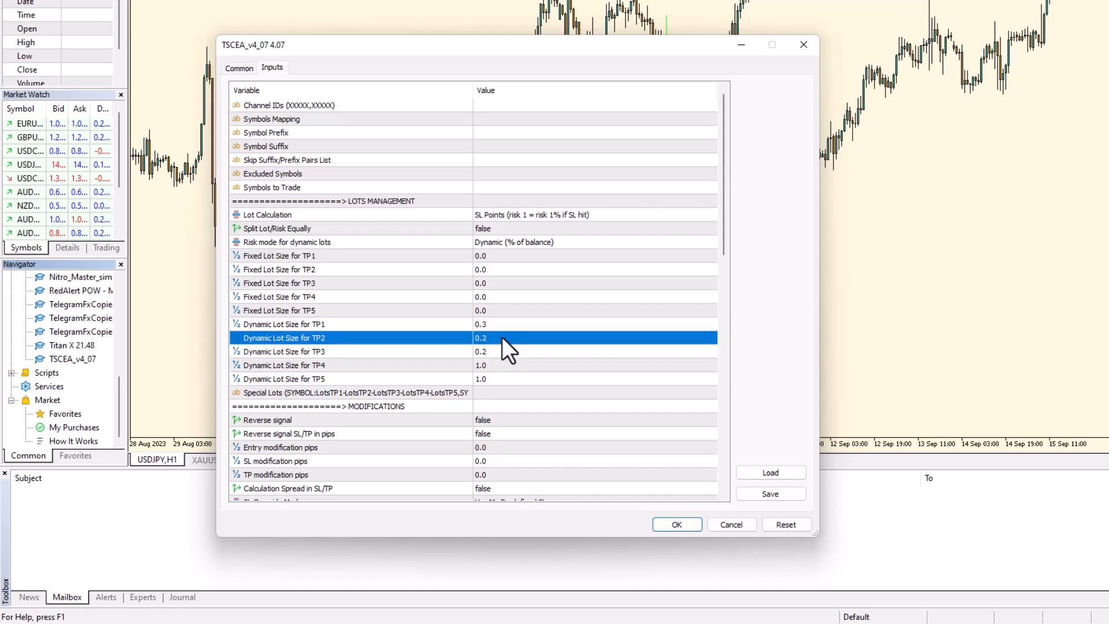
pyautogui.click(501, 350)
pyautogui.click(500, 340)
pyautogui.click(505, 327)
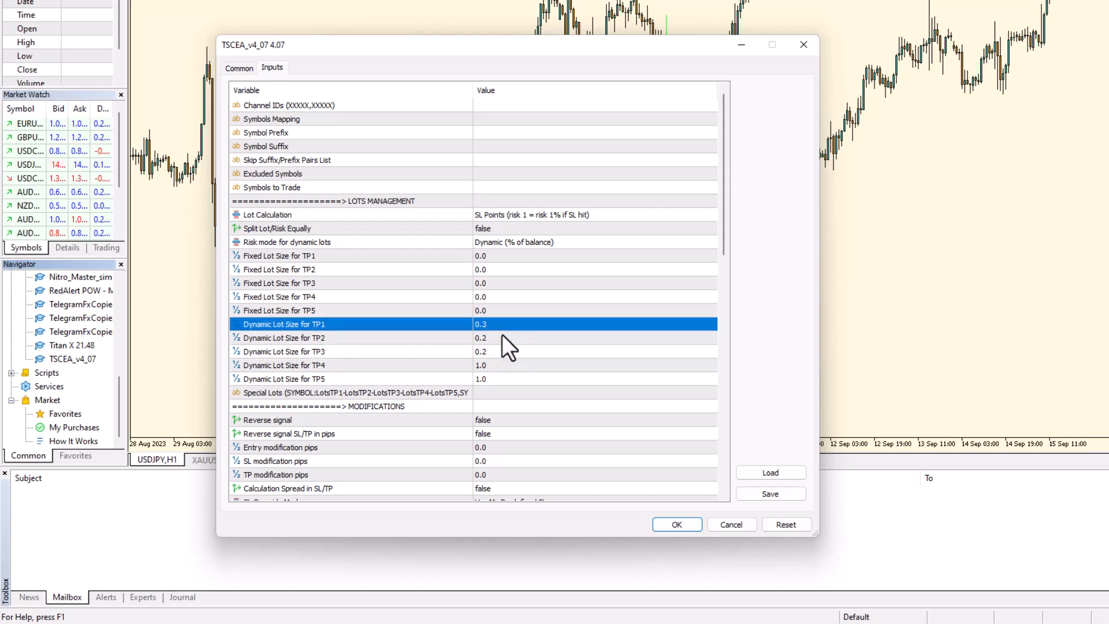
# Step: Change the Dynamic Lot Size for TP1 to 0.35
pyautogui.click(503, 326)
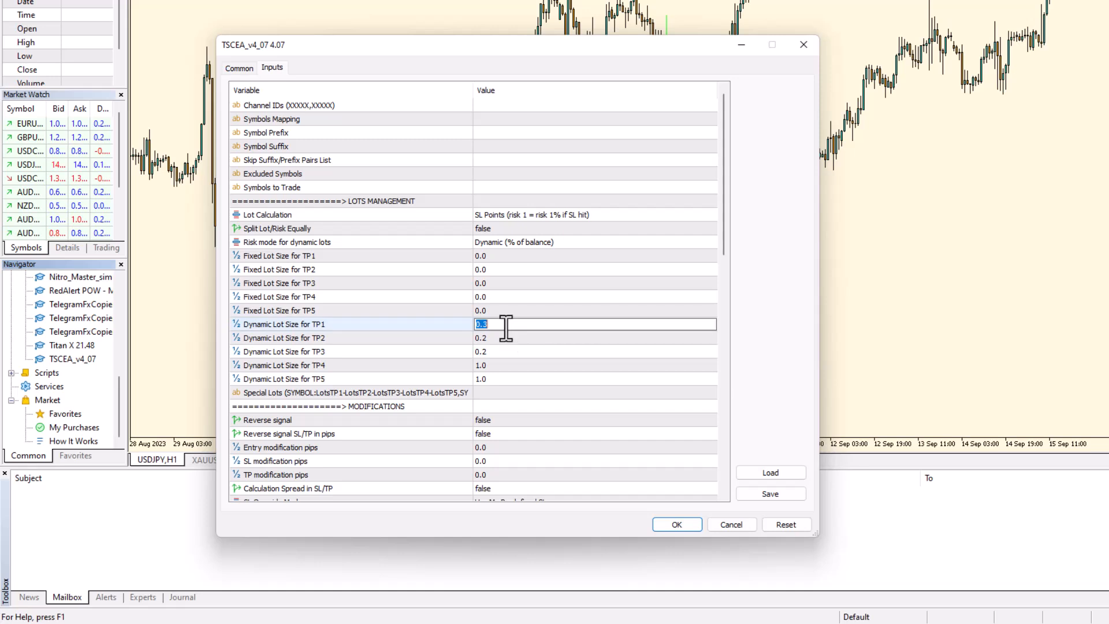
pyautogui.write('0.')
pyautogui.click(517, 338)
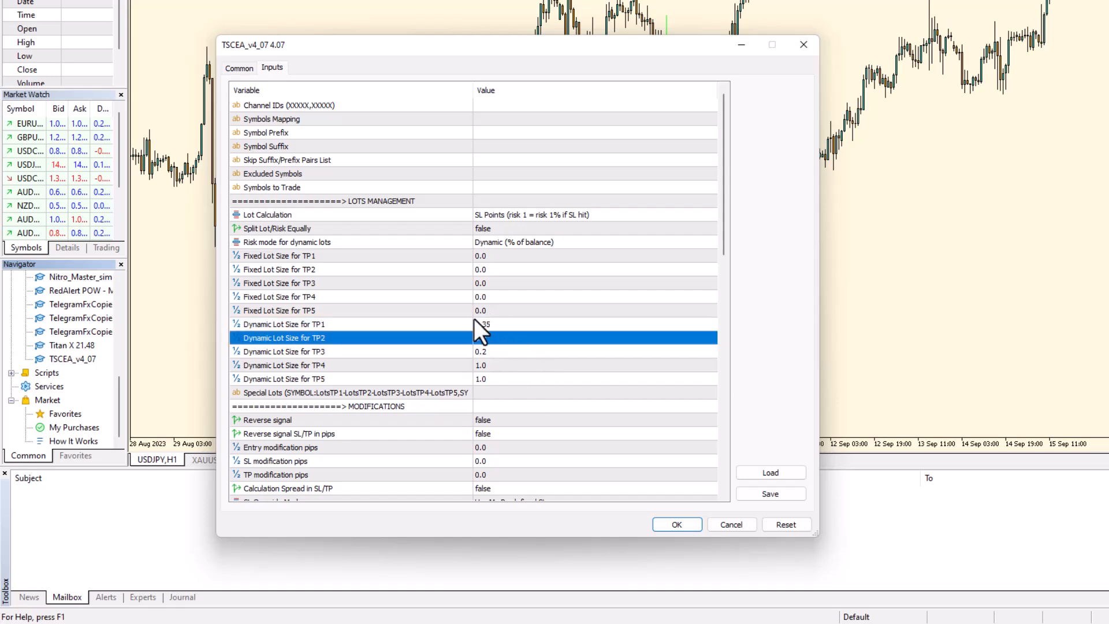
pyautogui.scroll(-1, 474, 318)
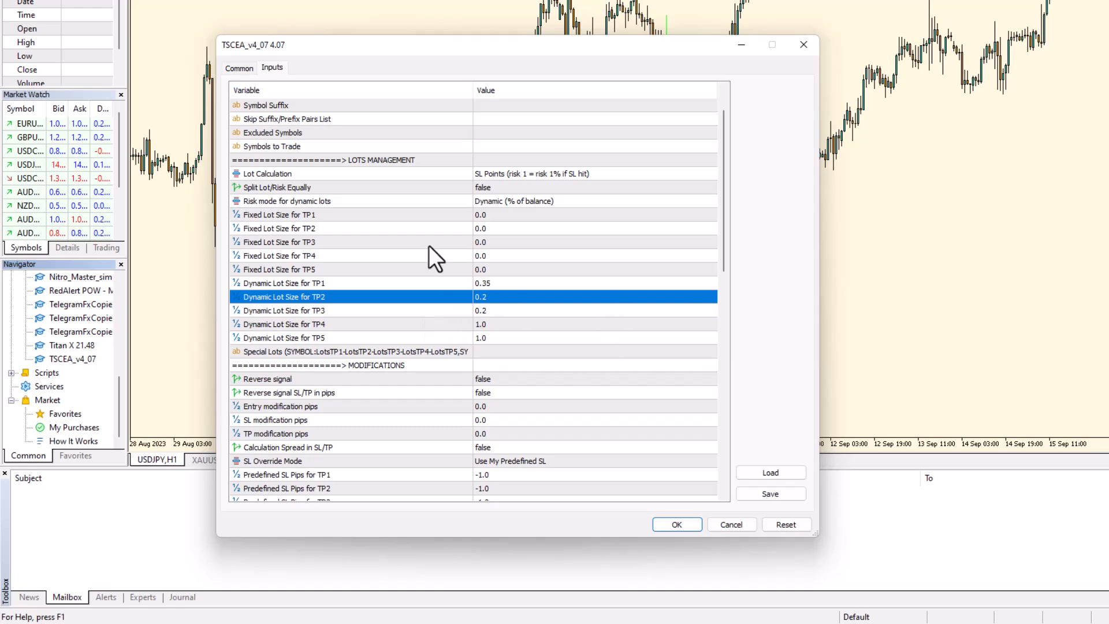
pyautogui.scroll(-2, 485, 352)
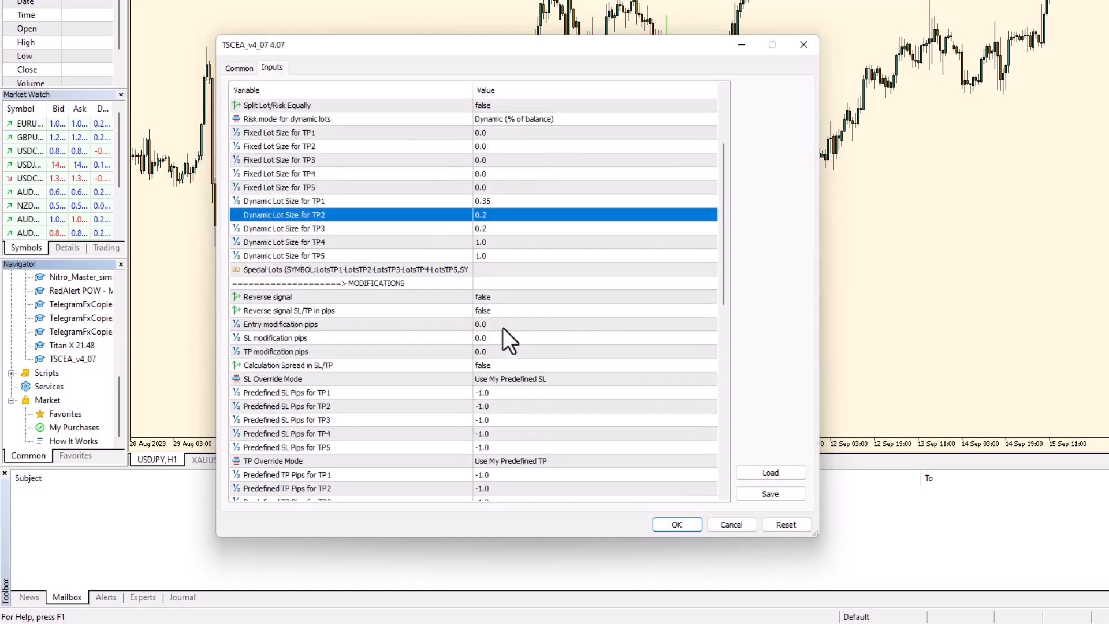
pyautogui.scroll(-2, 291, 263)
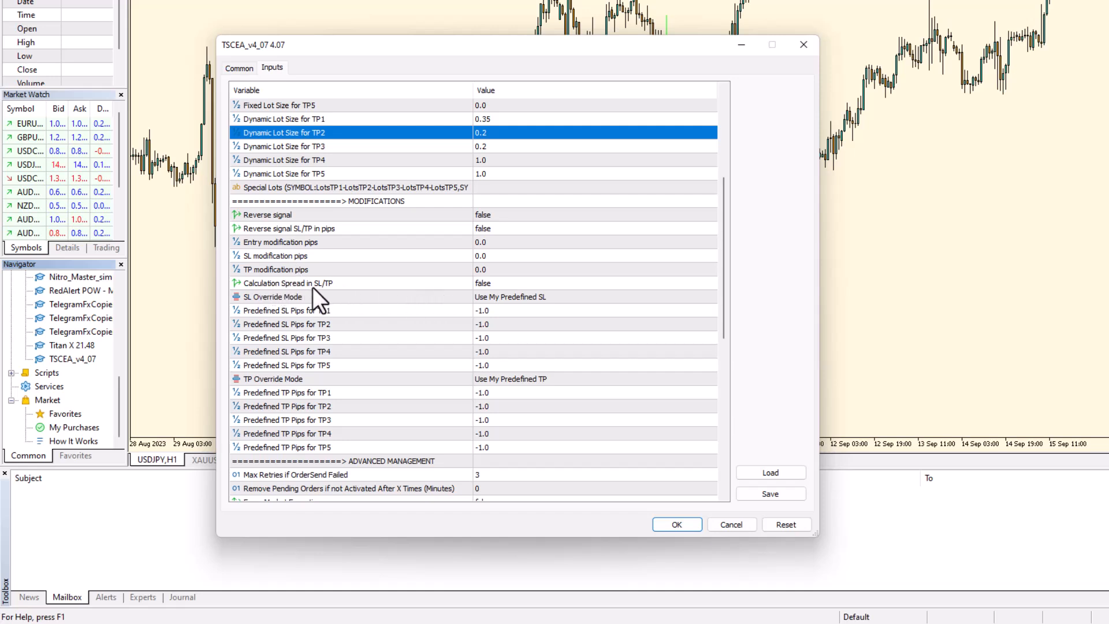
# Step: Set Calculation Spread in SL/TP to true
pyautogui.click(503, 284)
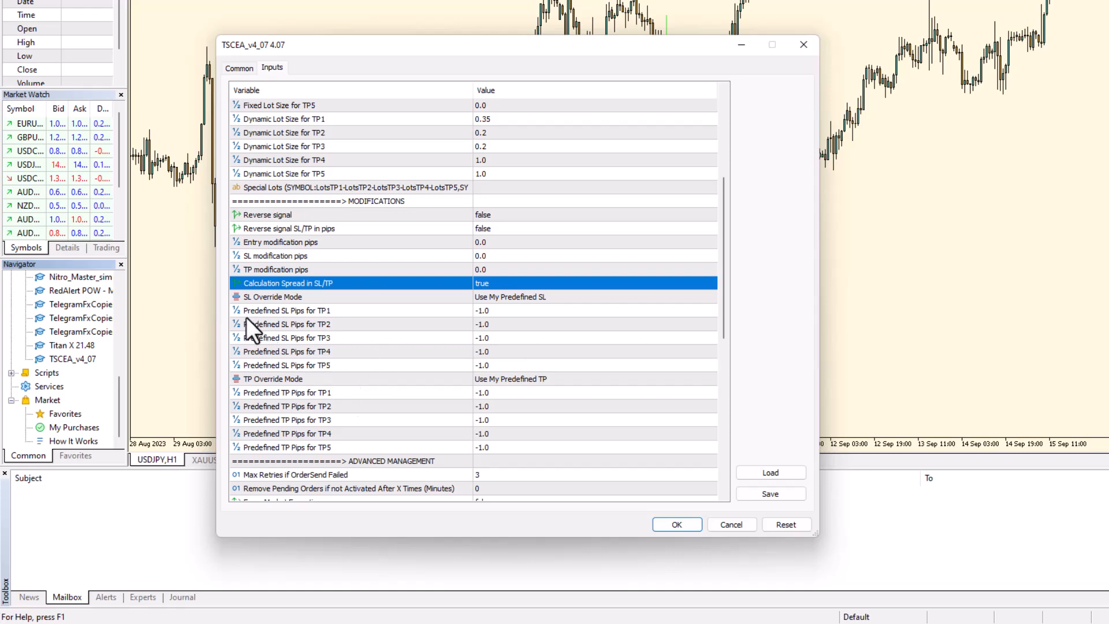
pyautogui.scroll(-2, 448, 396)
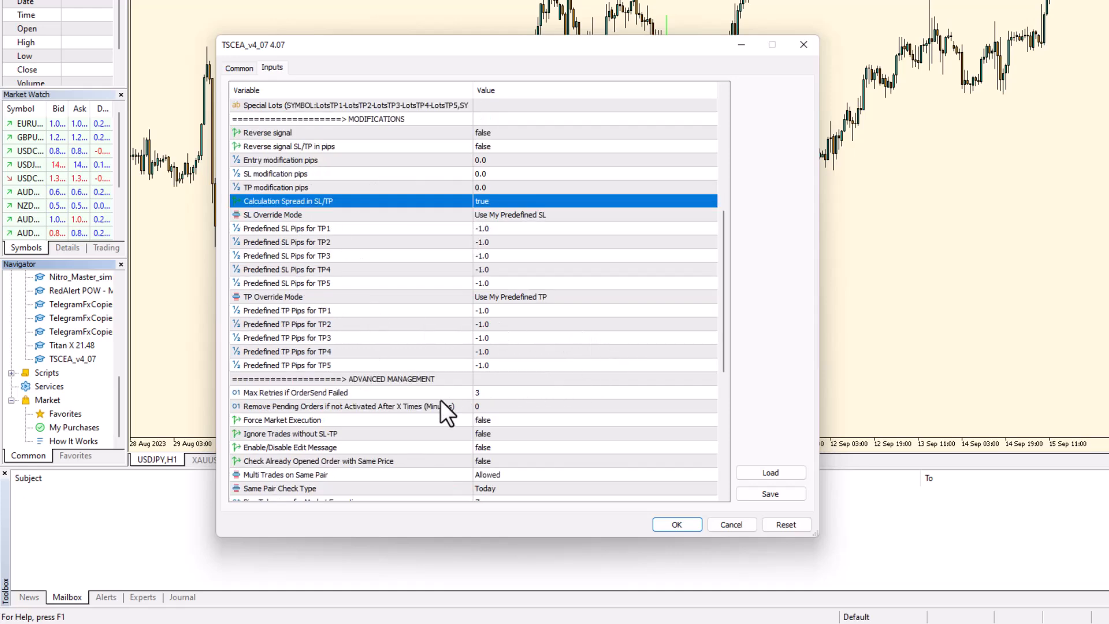
pyautogui.scroll(-3, 522, 304)
pyautogui.scroll(4, 473, 335)
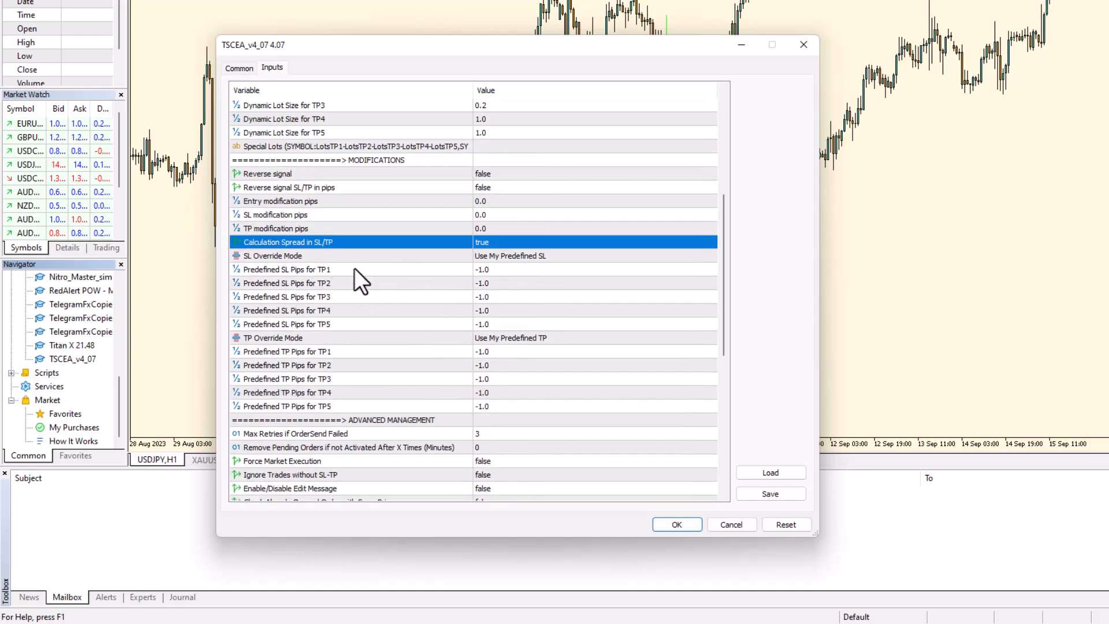
pyautogui.scroll(-5, 513, 357)
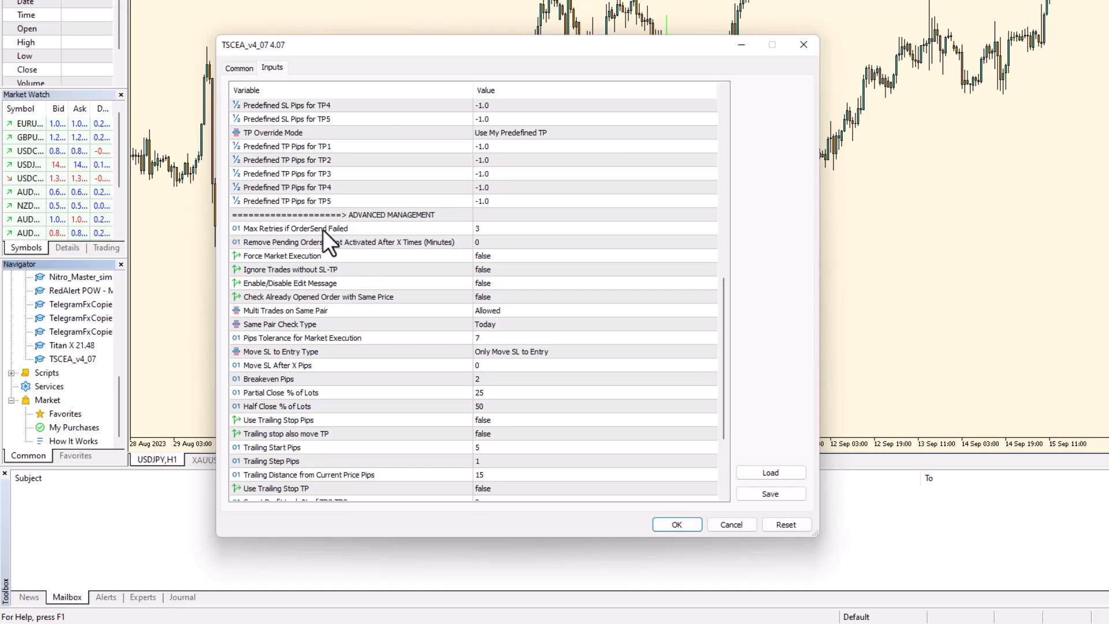
# Step: Review Max Retries, Force Market Execution, Edit Message and Same Price order checks without changes
pyautogui.click(282, 229)
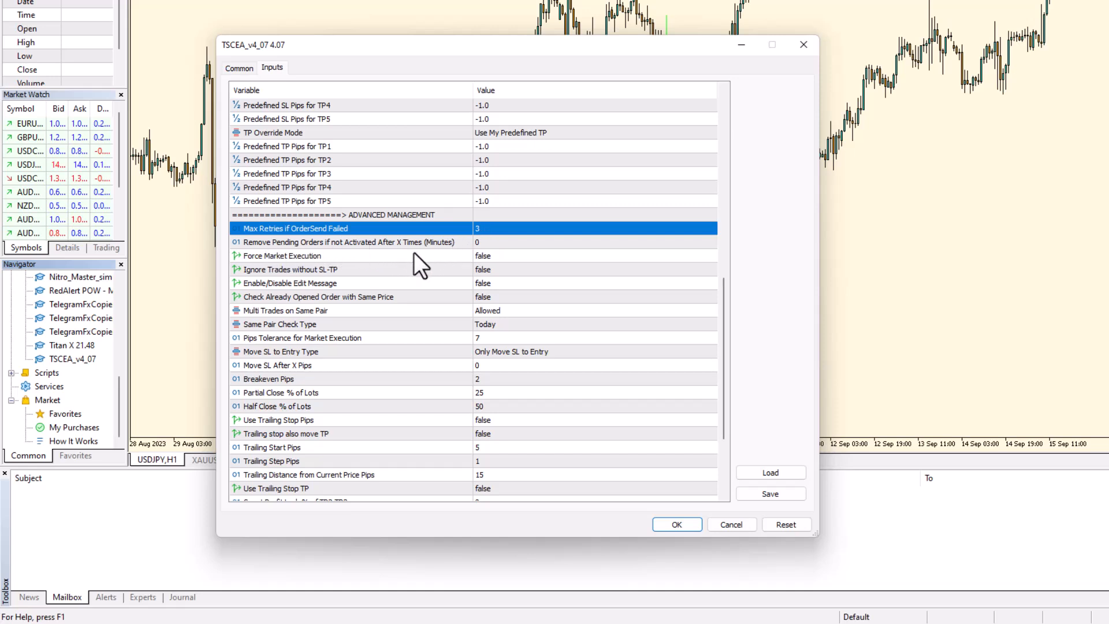
pyautogui.click(283, 256)
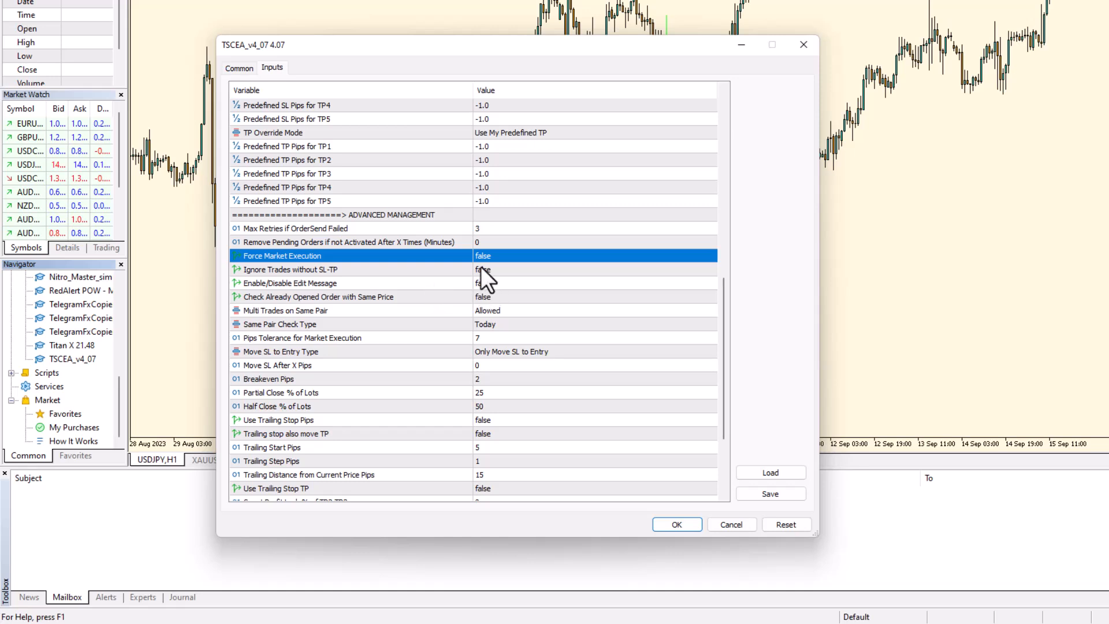
pyautogui.click(273, 287)
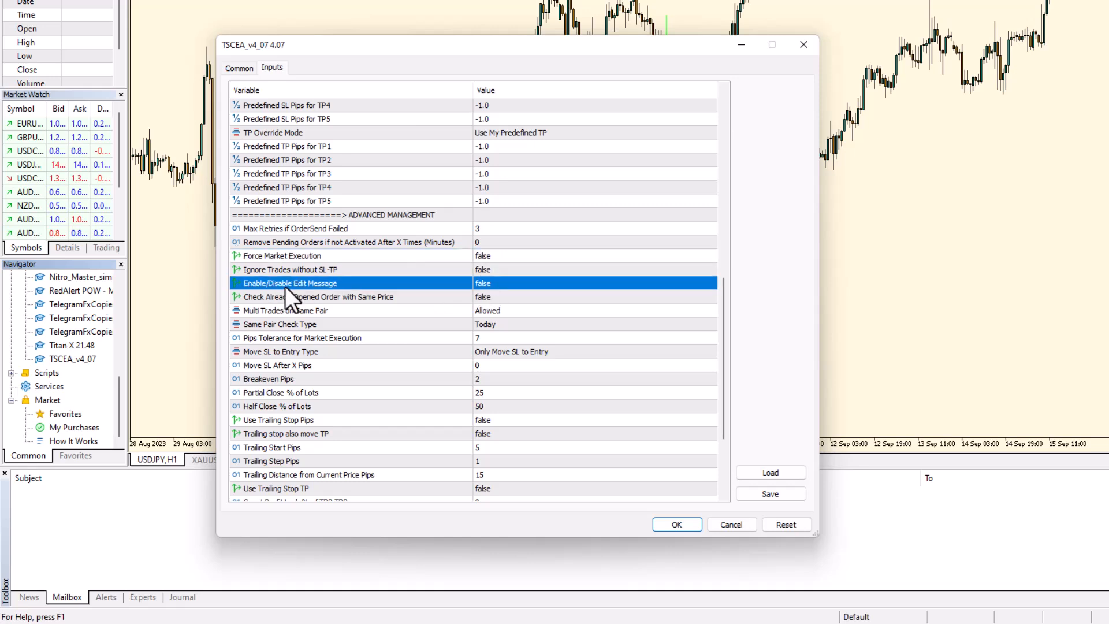
pyautogui.click(349, 297)
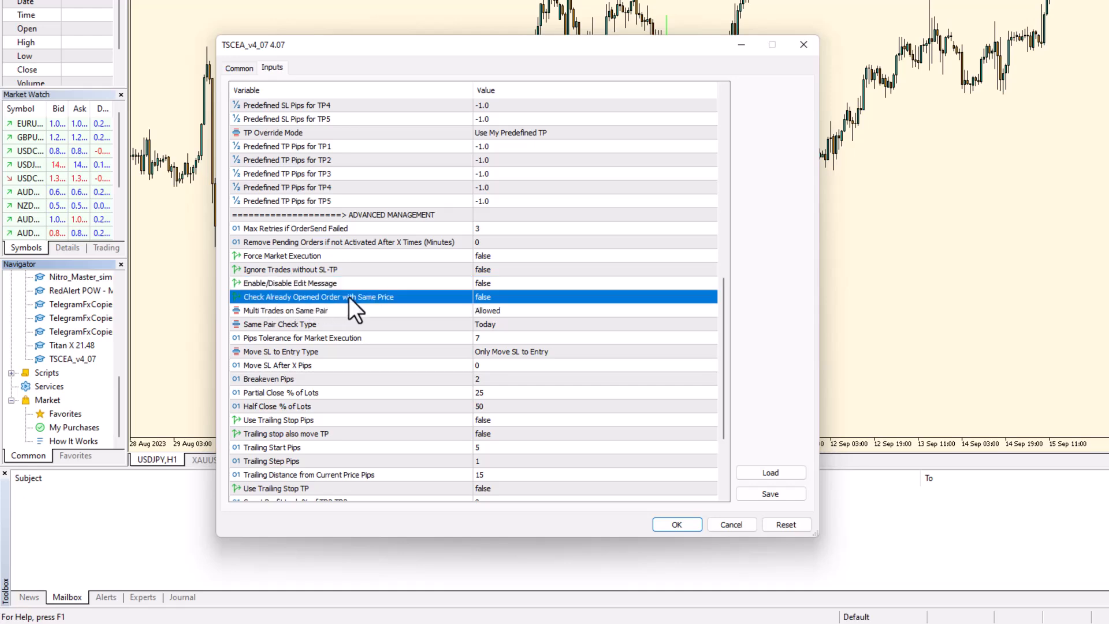
# Step: Change Pips Tolerance for Market Execution from 7 to 15
pyautogui.scroll(-2, 416, 298)
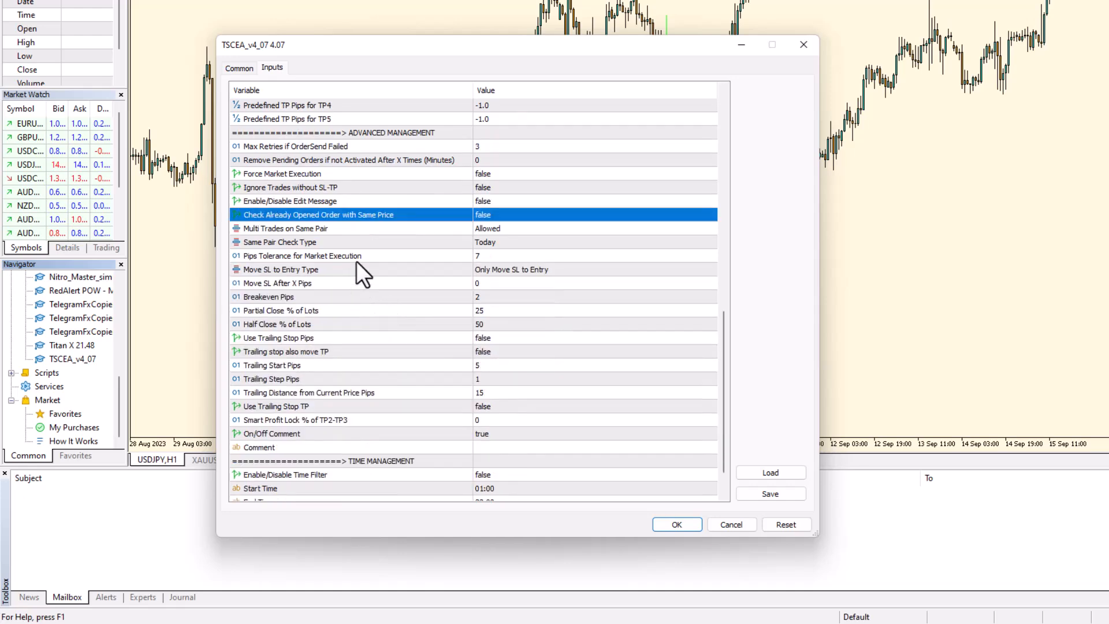
pyautogui.click(353, 229)
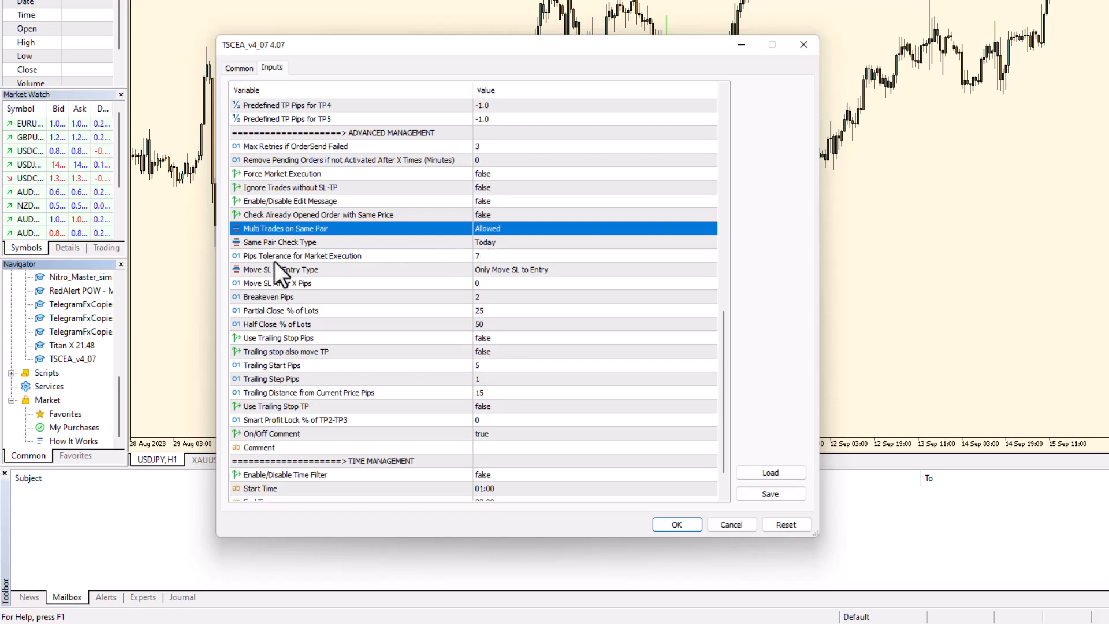
pyautogui.click(481, 258)
pyautogui.click(481, 259)
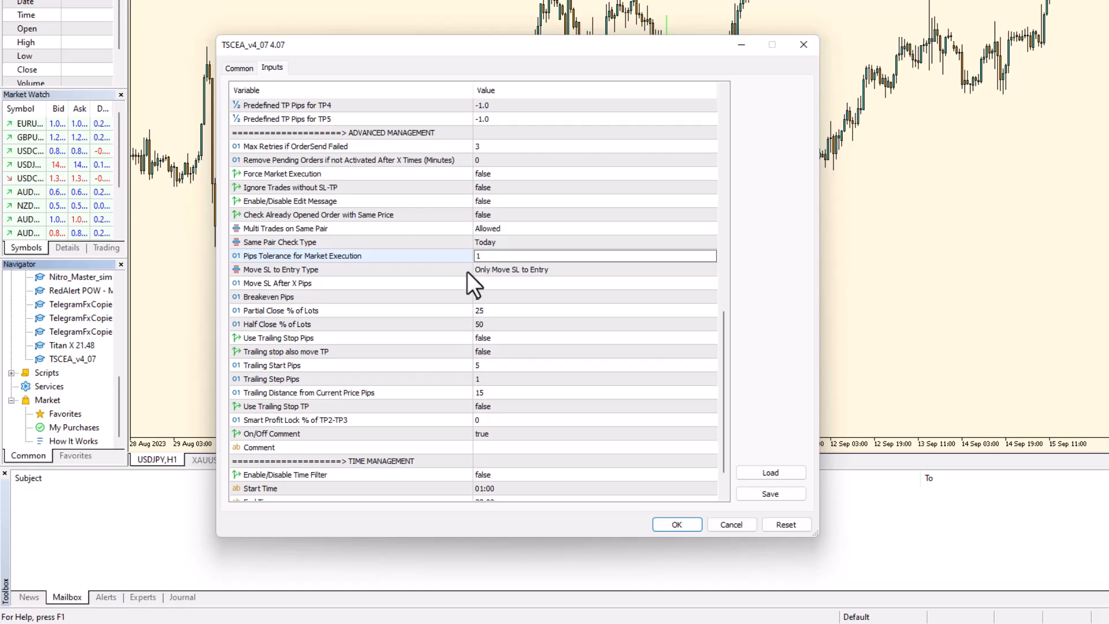
pyautogui.click(378, 268)
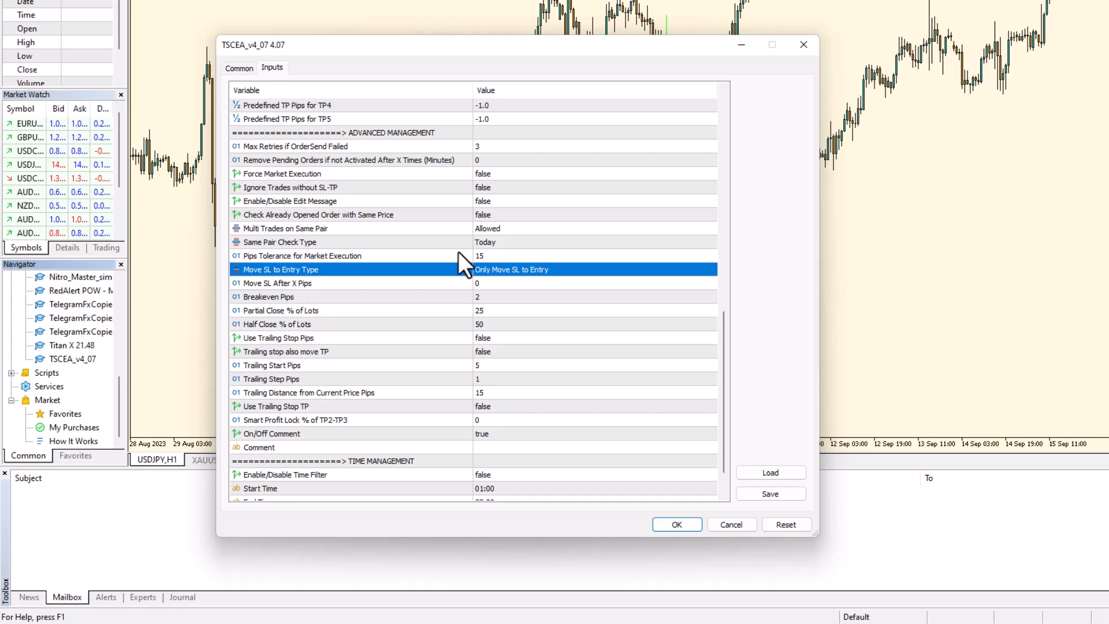
# Step: Keep Move SL to Entry Type set to Only Move SL to Entry
pyautogui.click(301, 285)
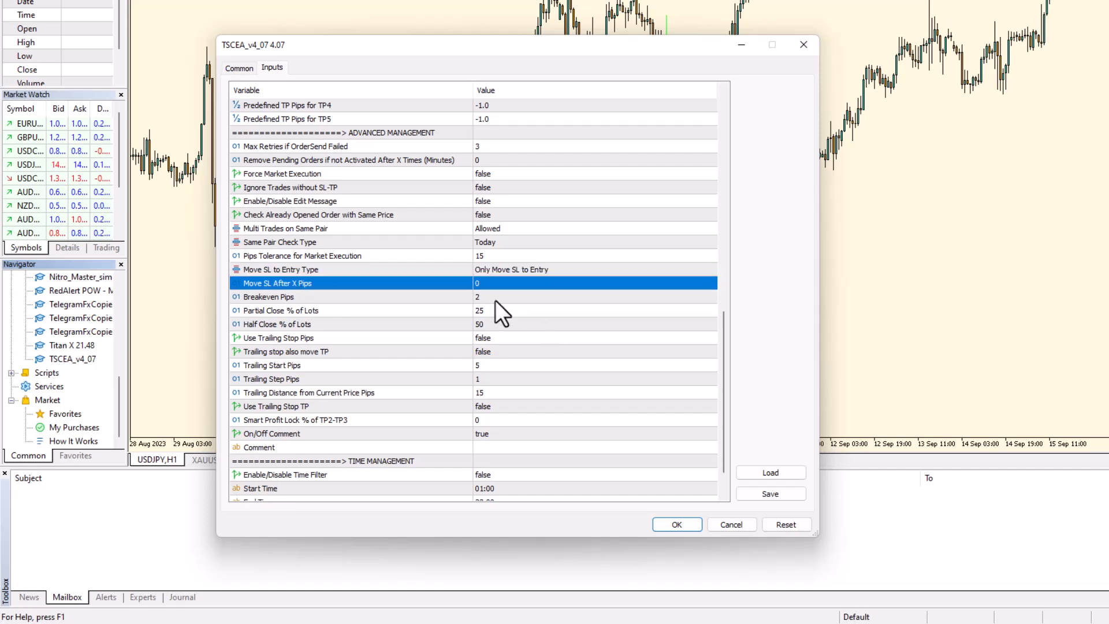
pyautogui.click(531, 270)
pyautogui.click(531, 270)
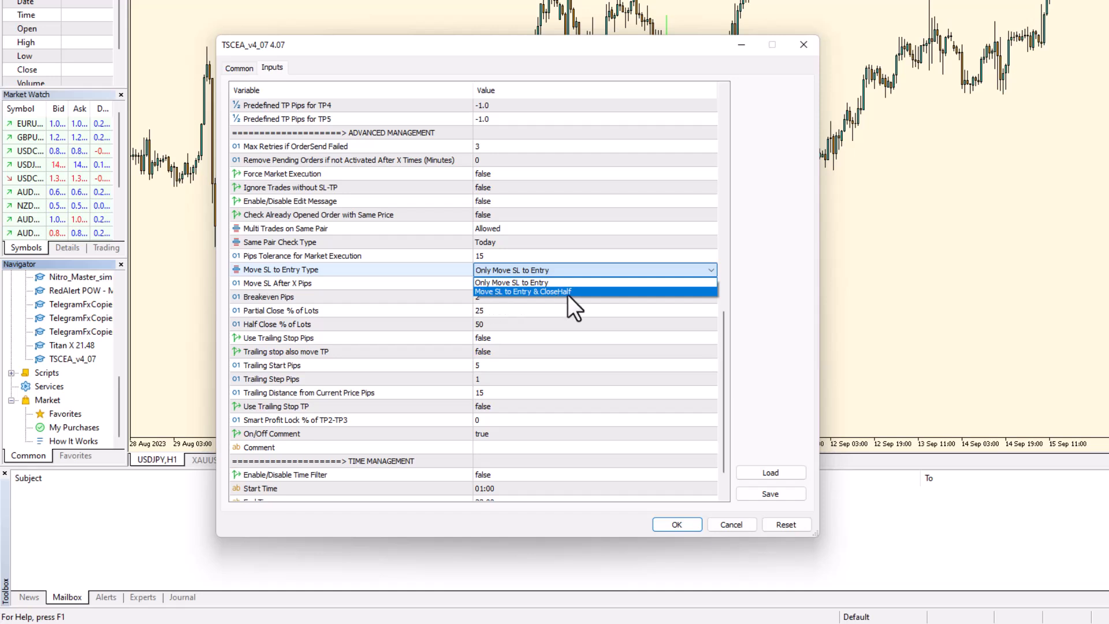
pyautogui.click(513, 282)
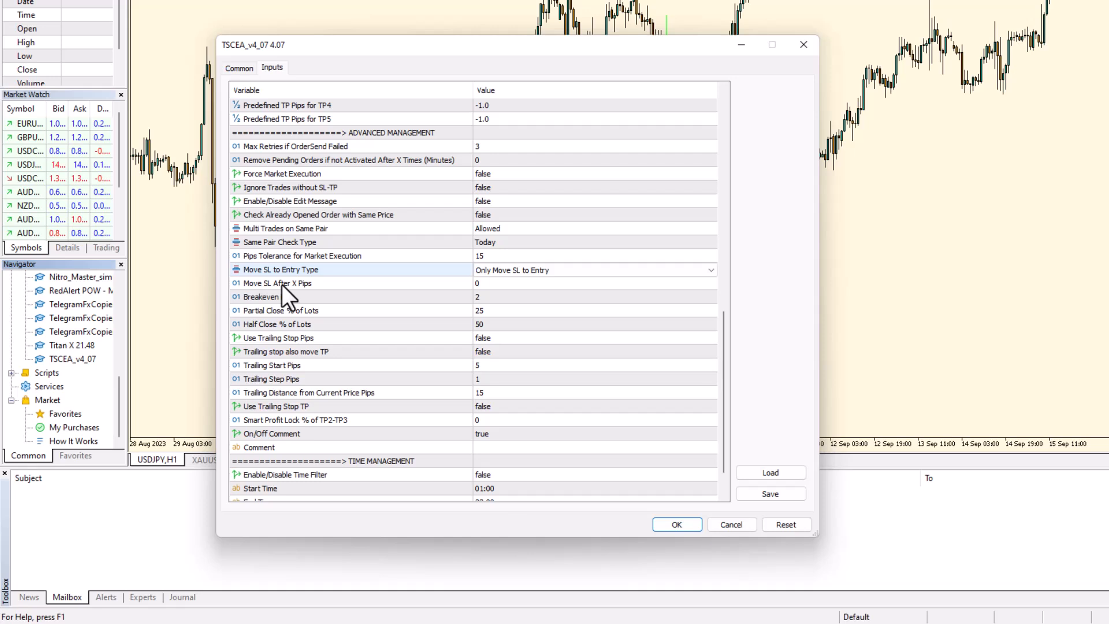
# Step: Switch the On/Off Comment input from true to false
pyautogui.scroll(-1, 302, 344)
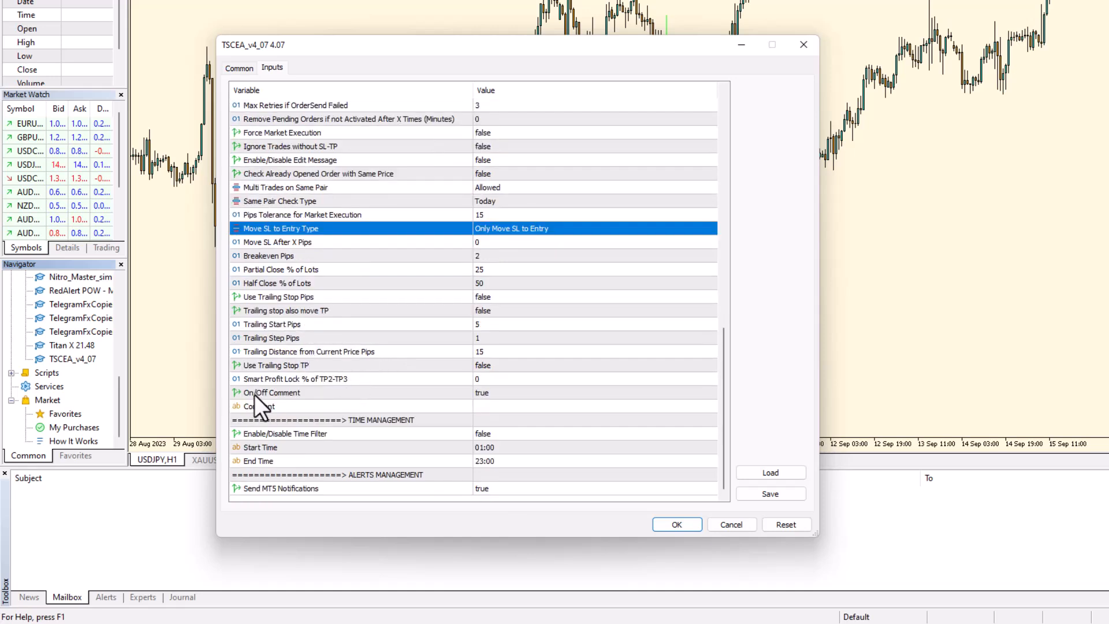
pyautogui.click(485, 393)
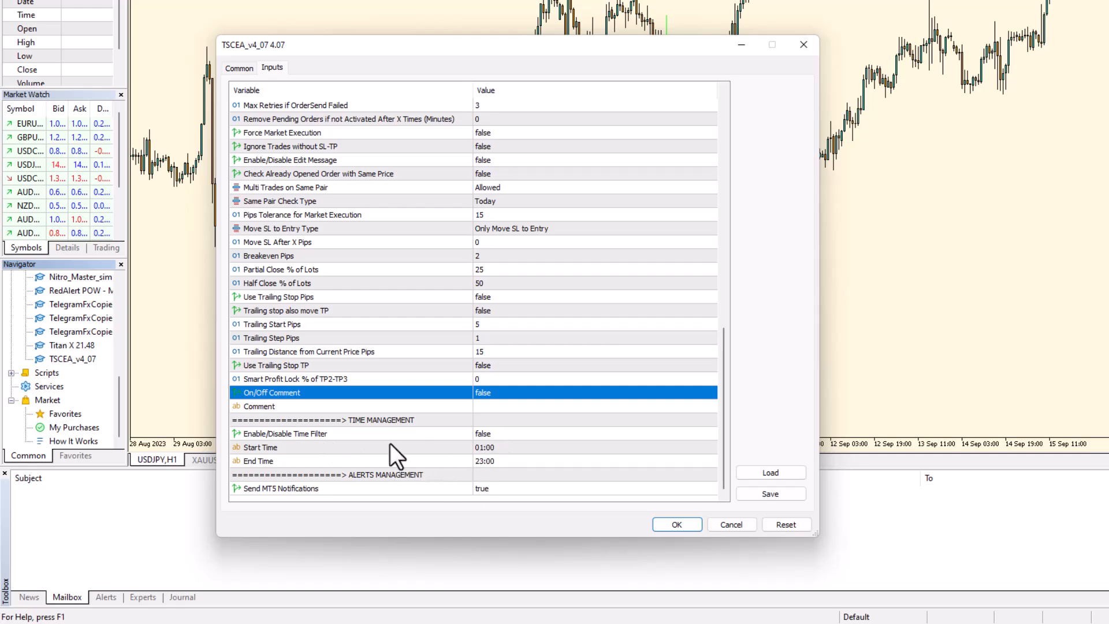
pyautogui.scroll(15, 390, 442)
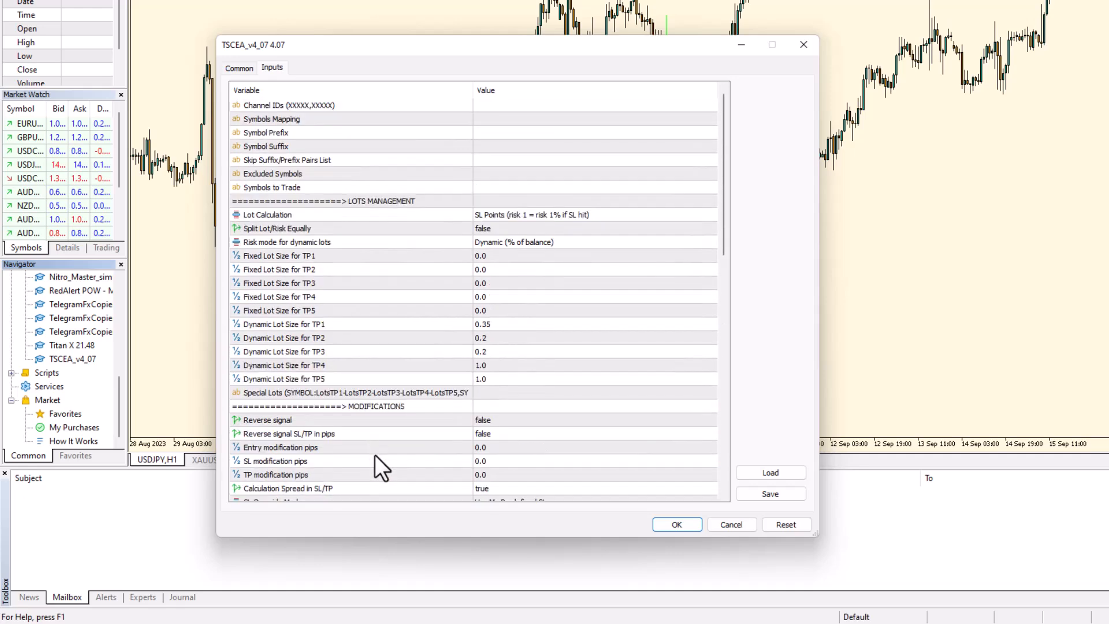
# Step: Leave Channel IDs empty and confirm the EA inputs with OK
pyautogui.click(499, 105)
pyautogui.click(499, 104)
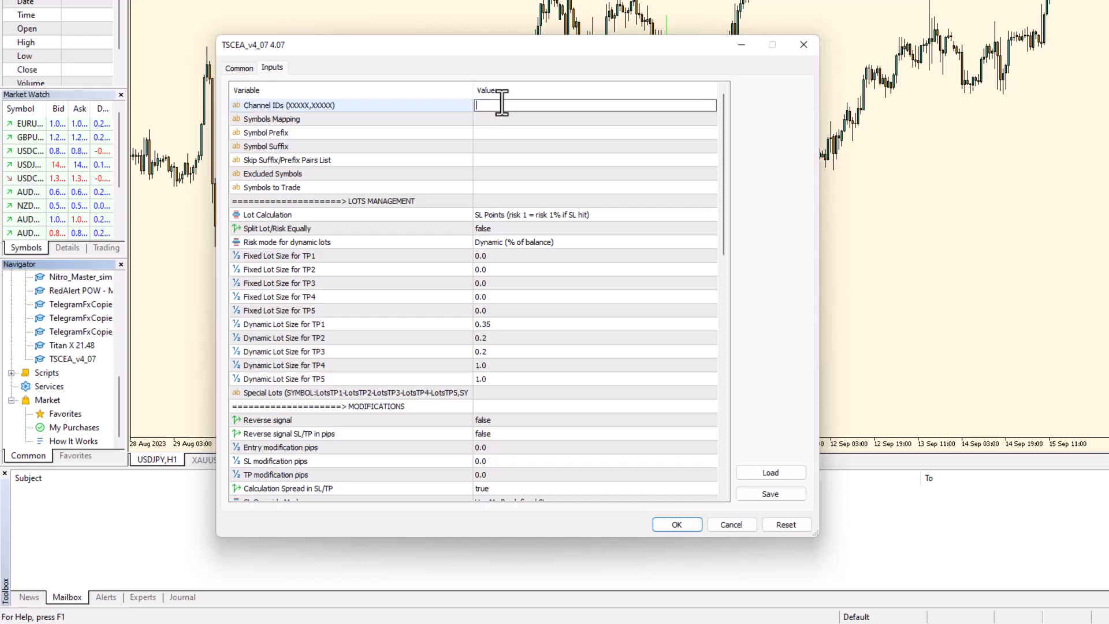
pyautogui.click(680, 526)
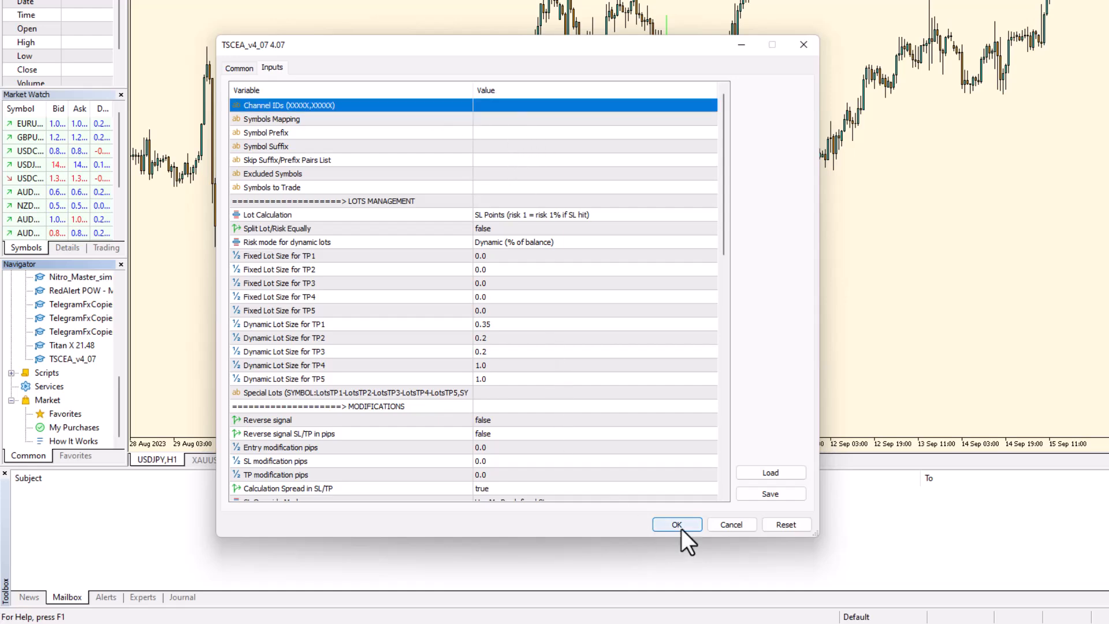
pyautogui.click(677, 524)
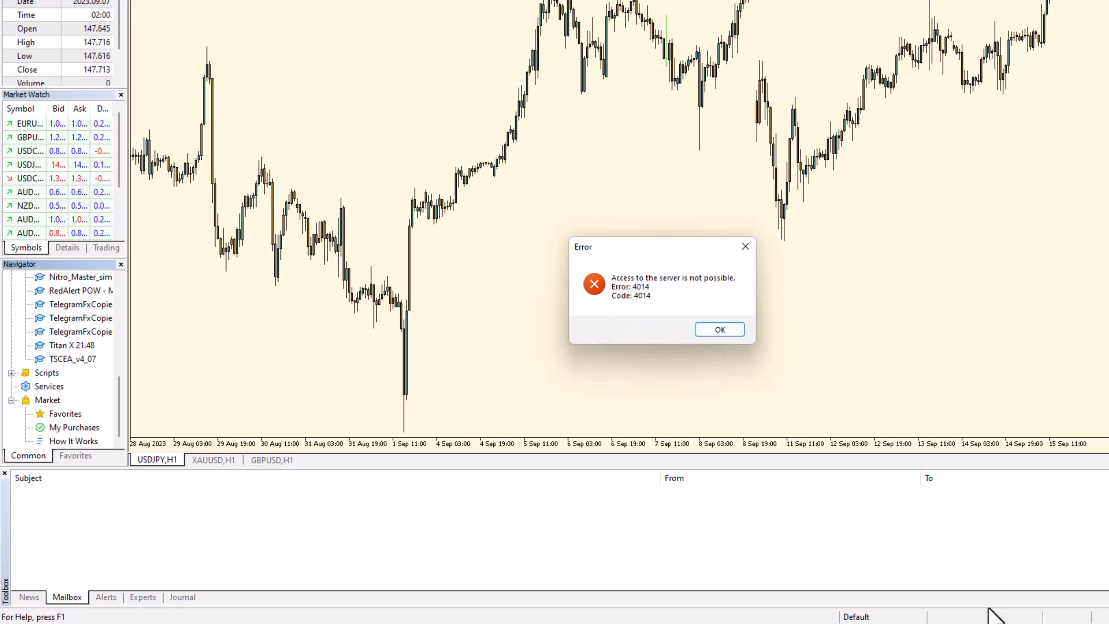
# Step: Dismiss the 4014 server-access error
pyautogui.moveTo(897, 623)
pyautogui.click(720, 332)
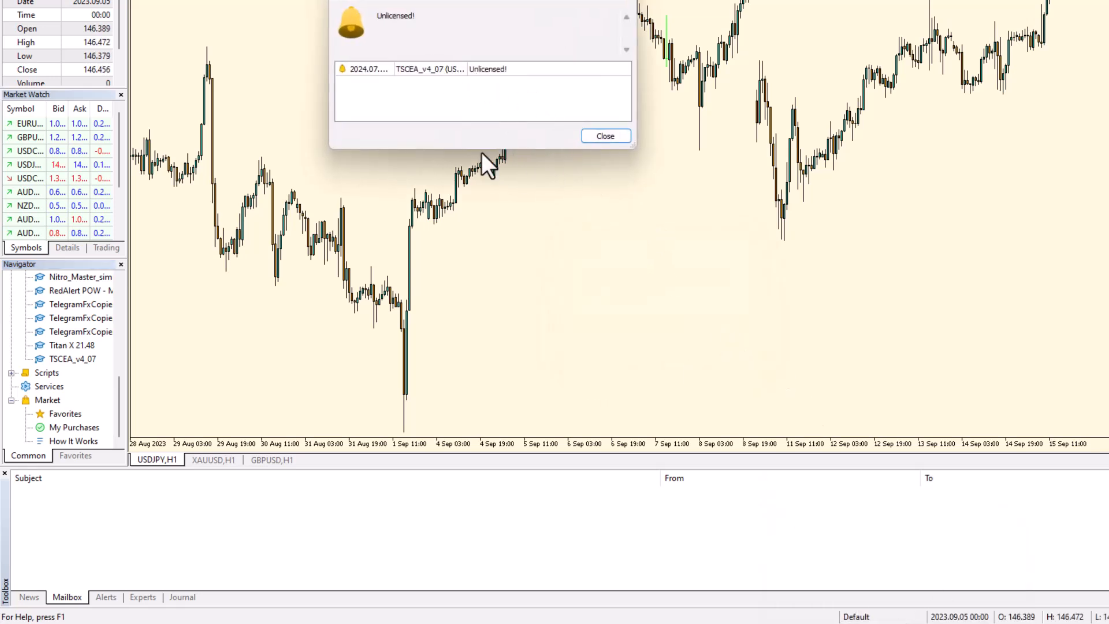
# Step: Close the Unlicensed alert and bring up the Telegram Signal Copier profile page in Chrome
pyautogui.click(594, 136)
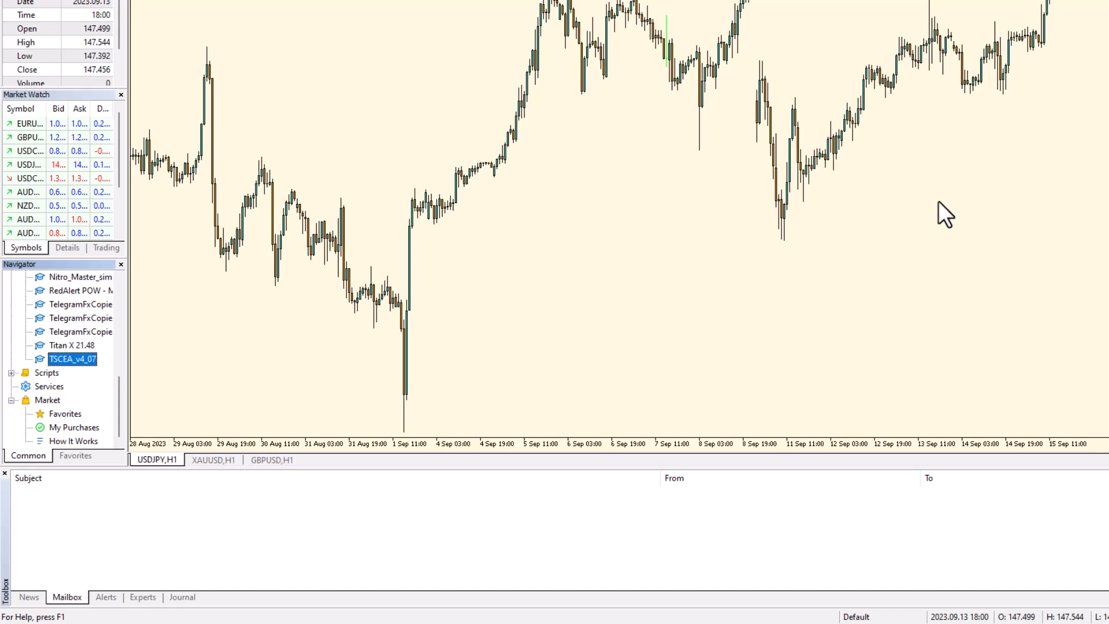
pyautogui.moveTo(626, 620)
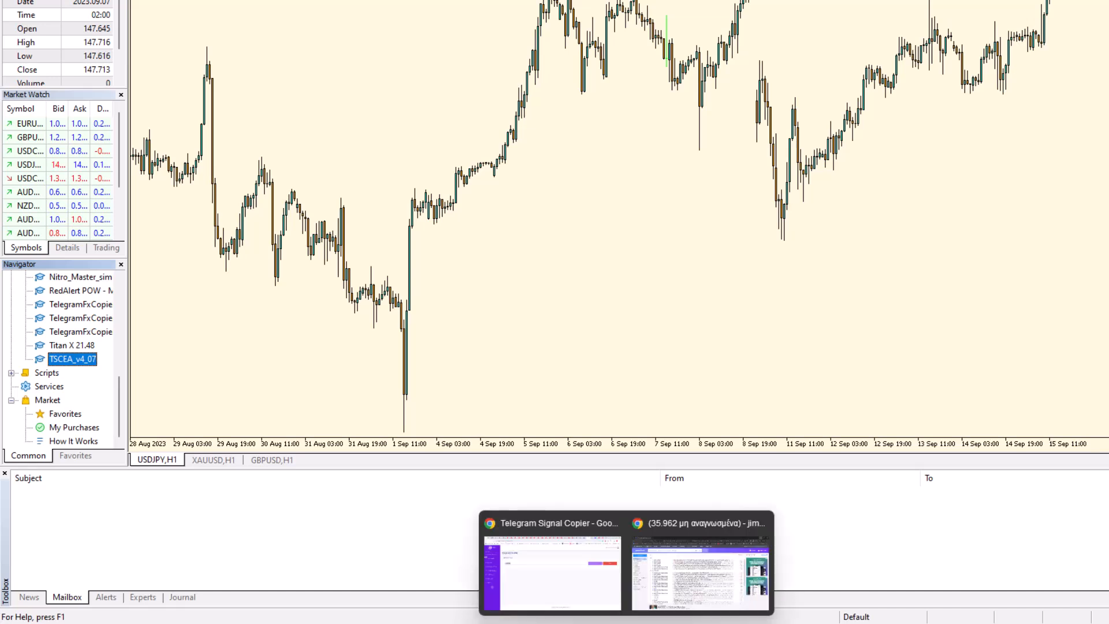
pyautogui.click(557, 593)
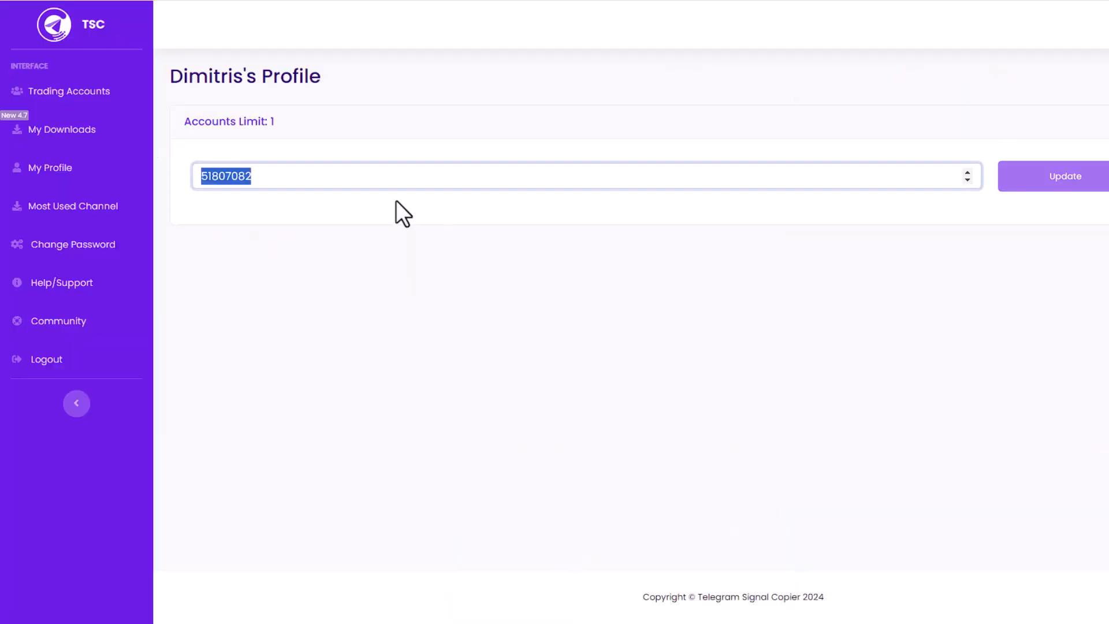